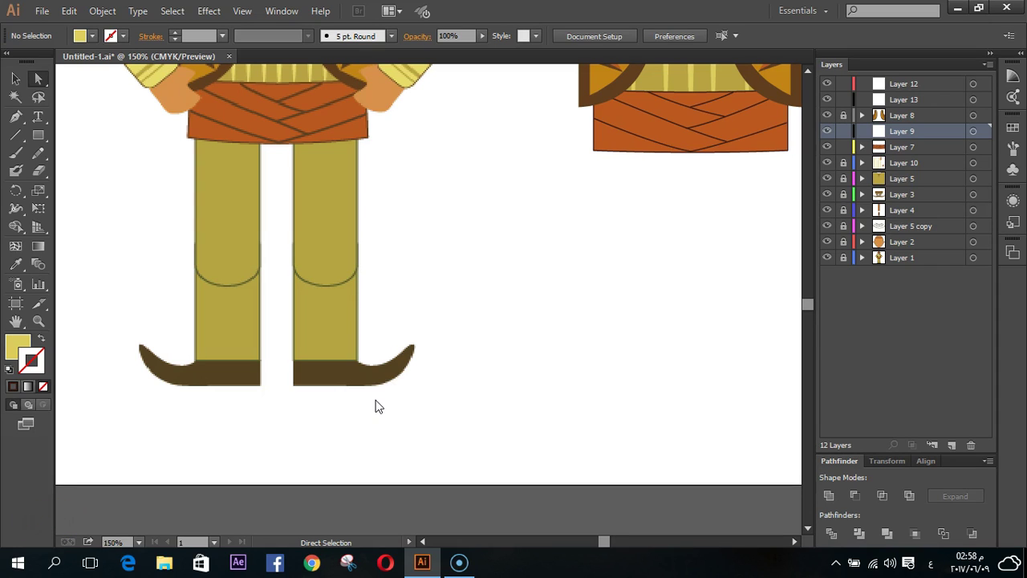
# - Scroll up and pan so the right-hand figure's vest and shoulders sit centred on the canvas
pyautogui.scroll(1, 378, 406)
pyautogui.scroll(4, 377, 403)
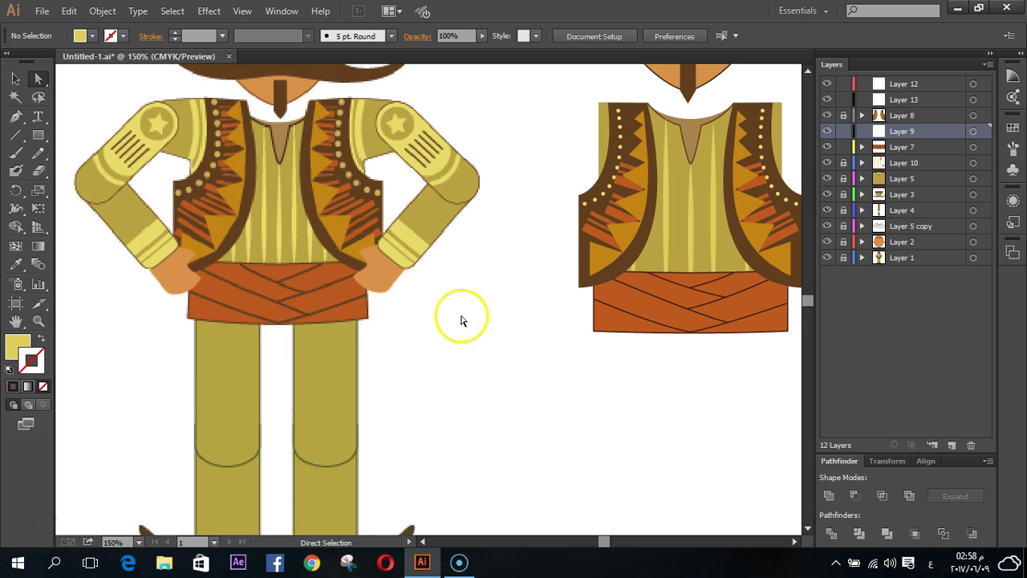
pyautogui.moveTo(572, 244); pyautogui.dragTo(397, 293)
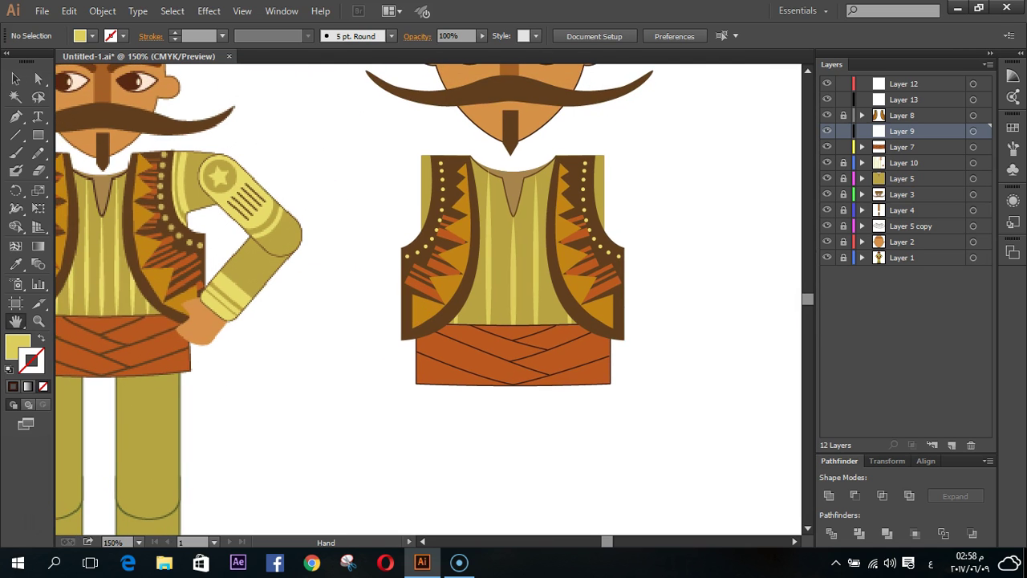
# - Draw a closed sleeve shape with the Pen tool, starting at the vest's top-right corner
pyautogui.click(16, 116)
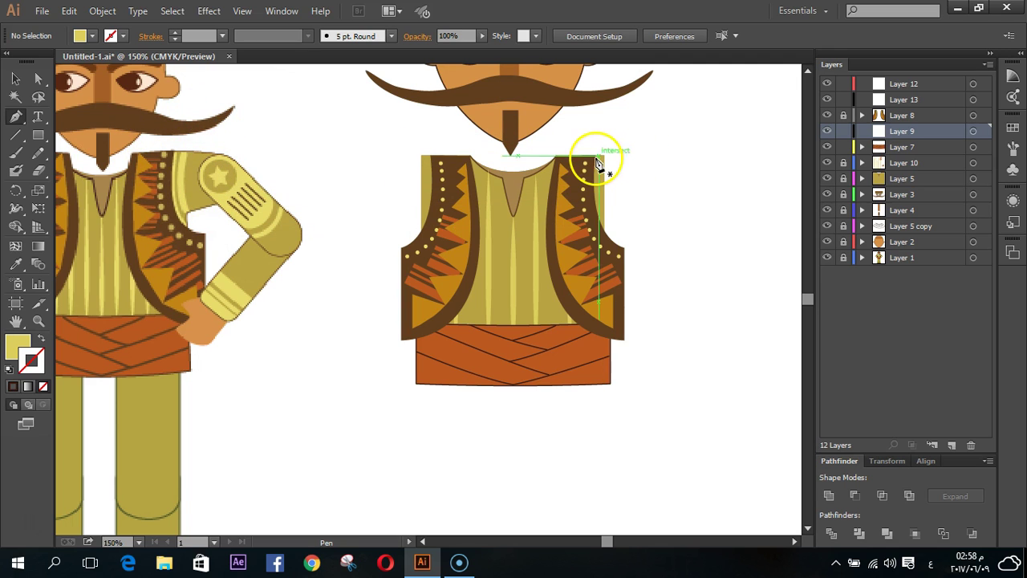
pyautogui.moveTo(595, 156); pyautogui.dragTo(652, 167)
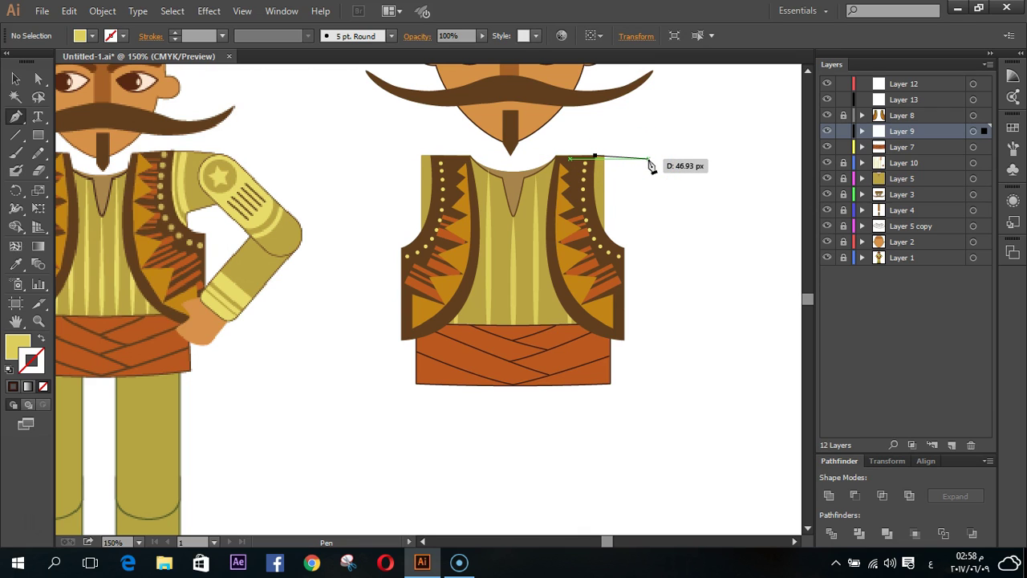
pyautogui.moveTo(650, 161)
pyautogui.mouseDown()
pyautogui.moveTo(650, 201)
pyautogui.moveTo(606, 215)
pyautogui.moveTo(607, 233)
pyautogui.mouseUp()
pyautogui.moveTo(595, 155)
pyautogui.mouseDown()
pyautogui.moveTo(600, 163)
pyautogui.moveTo(613, 114)
pyautogui.moveTo(605, 99)
pyautogui.mouseUp()
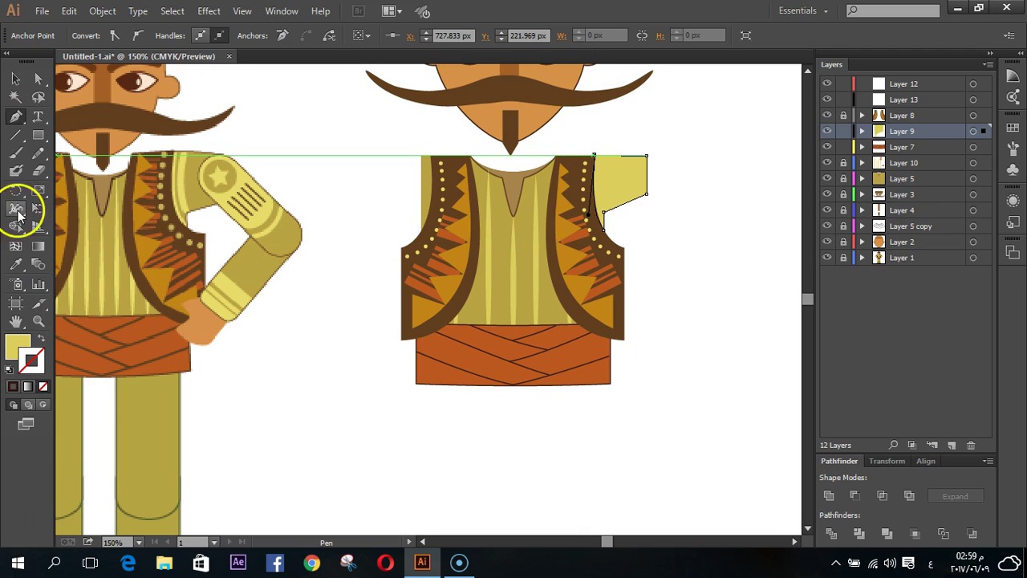
# - Fill the sleeve with the left figure's olive arm colour using the Eyedropper
pyautogui.click(19, 273)
pyautogui.click(241, 185)
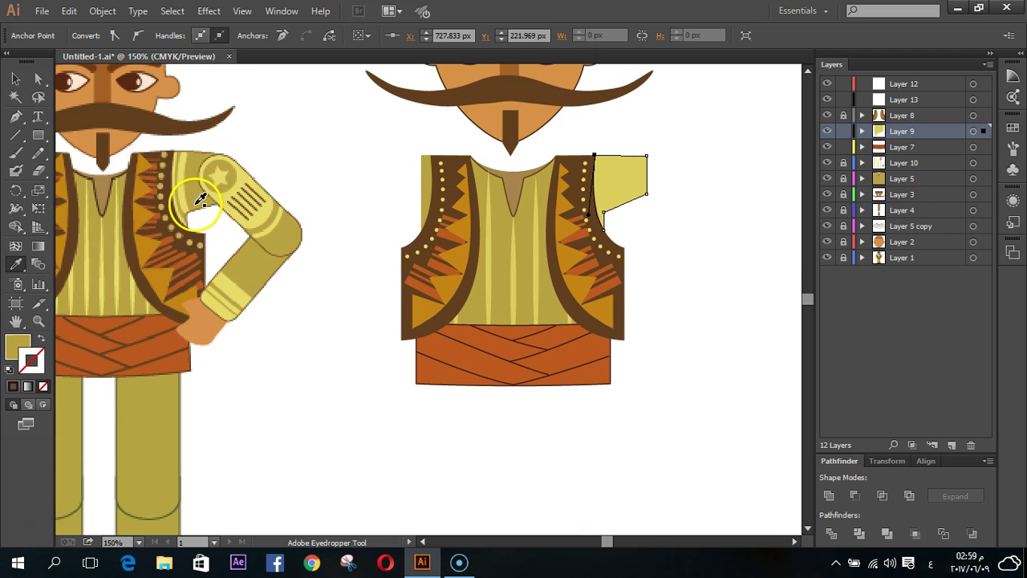
pyautogui.click(198, 202)
pyautogui.click(16, 78)
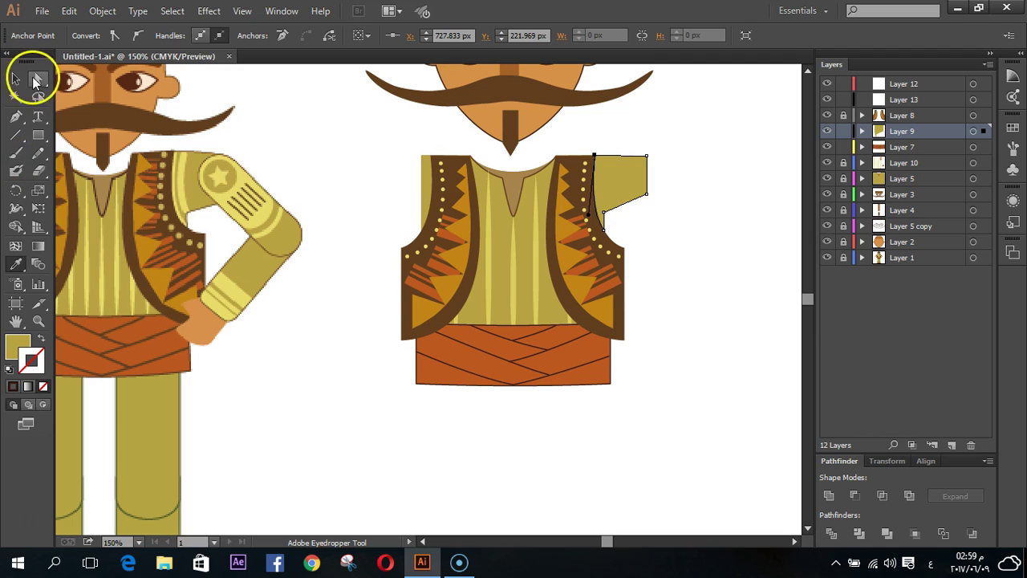
pyautogui.click(397, 426)
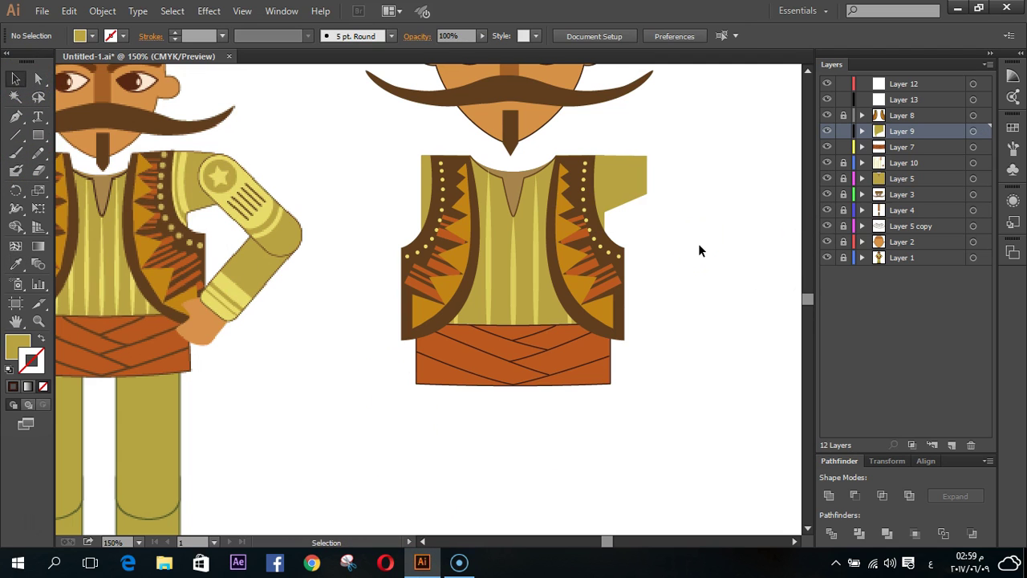
# - Zoom in and convert the sleeve's underarm corner anchor to a smooth point
pyautogui.scroll(2, 698, 183)
pyautogui.scroll(1, 681, 189)
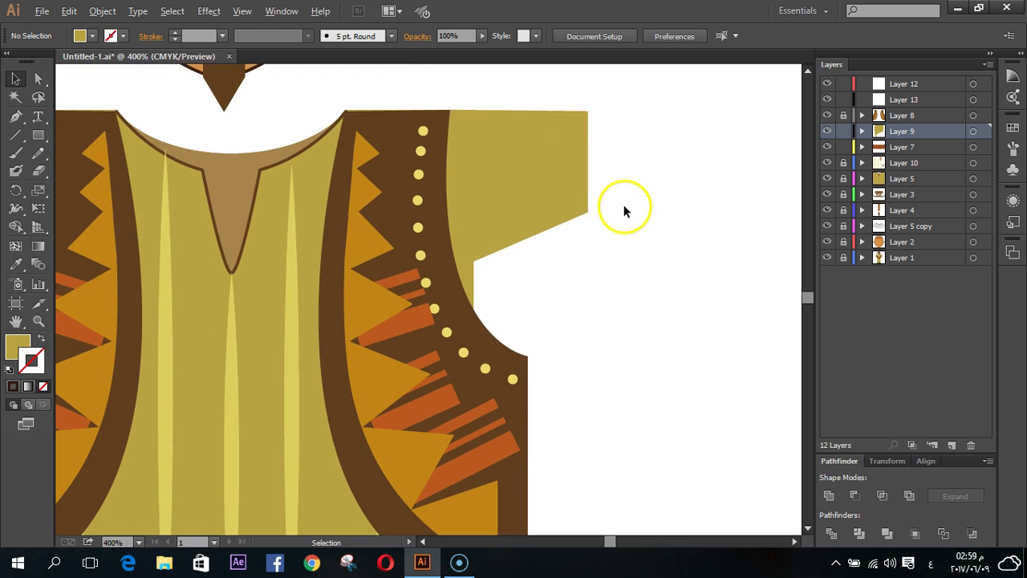
pyautogui.click(505, 210)
pyautogui.click(39, 78)
pyautogui.click(535, 305)
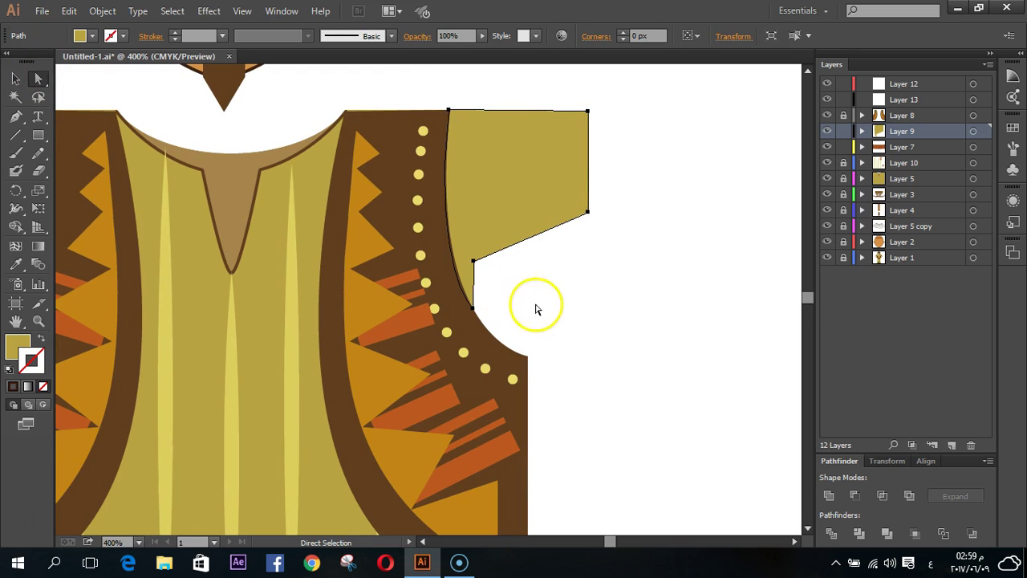
pyautogui.moveTo(473, 260)
pyautogui.mouseDown()
pyautogui.moveTo(431, 237)
pyautogui.moveTo(473, 261)
pyautogui.mouseUp()
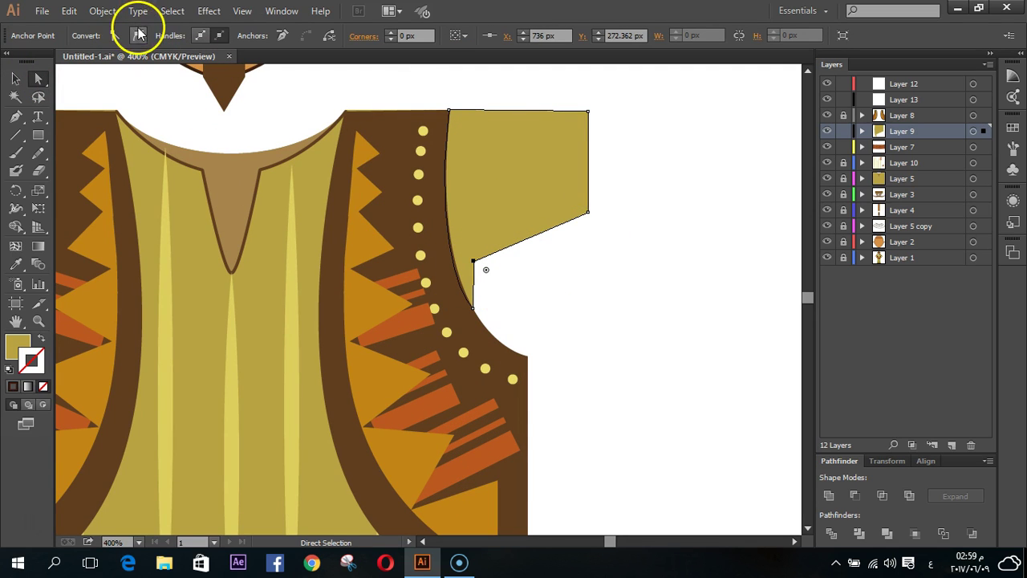
pyautogui.click(138, 35)
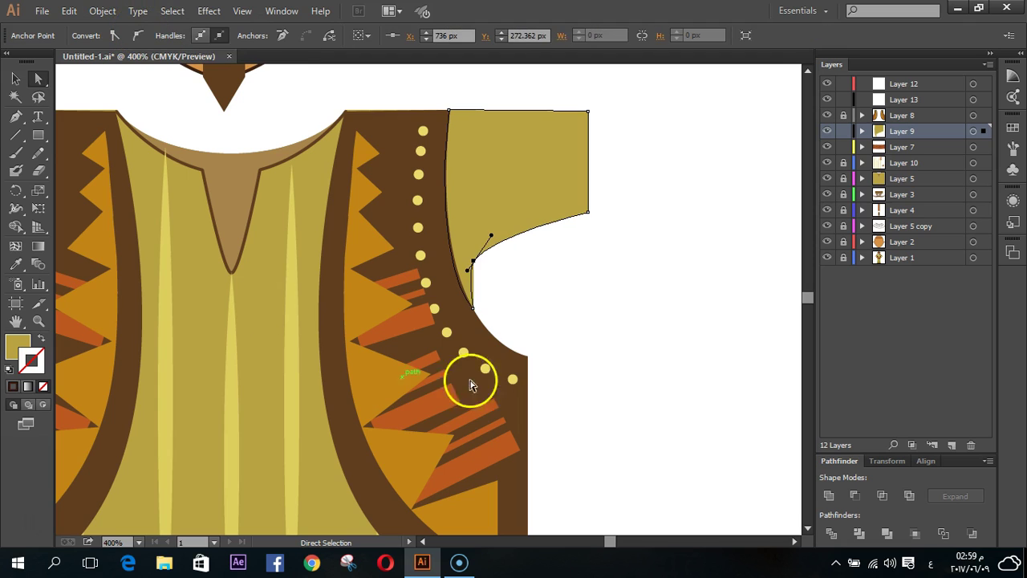
# - Adjust the underarm curve's handles so it follows the vest's armhole
pyautogui.click(494, 275)
pyautogui.moveTo(468, 244); pyautogui.dragTo(475, 305)
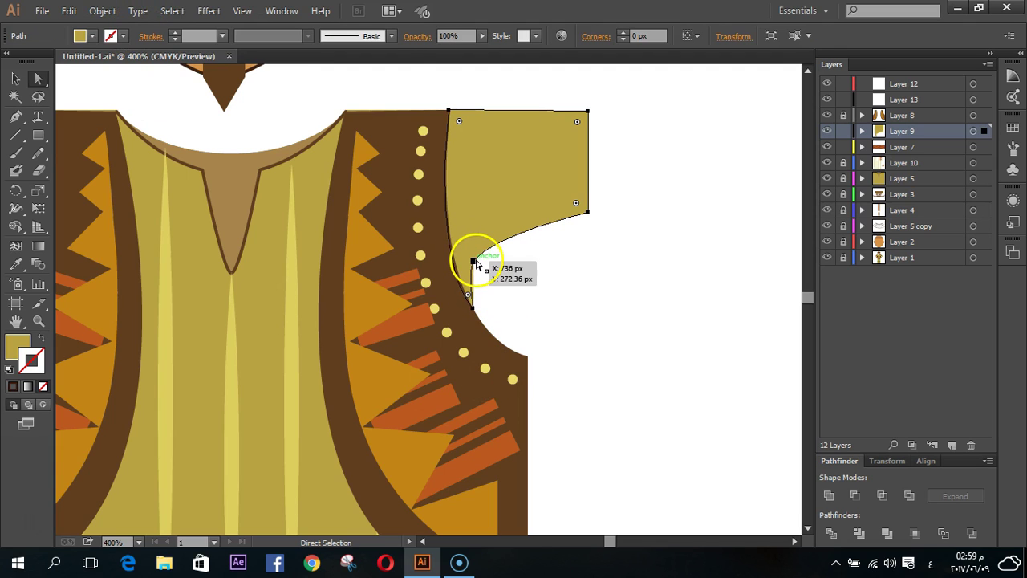
pyautogui.click(474, 305)
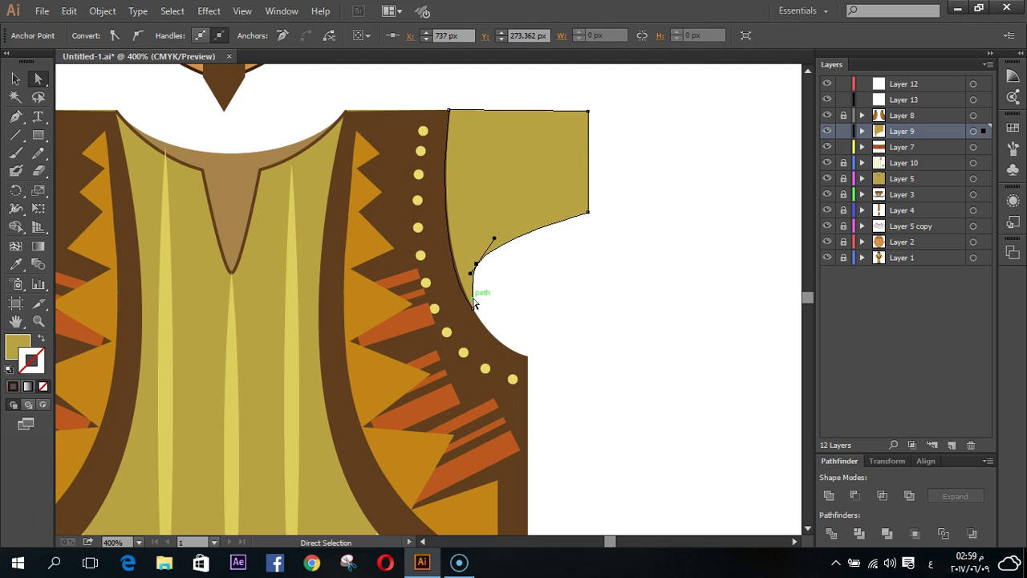
pyautogui.moveTo(494, 242); pyautogui.dragTo(477, 258)
pyautogui.click(509, 287)
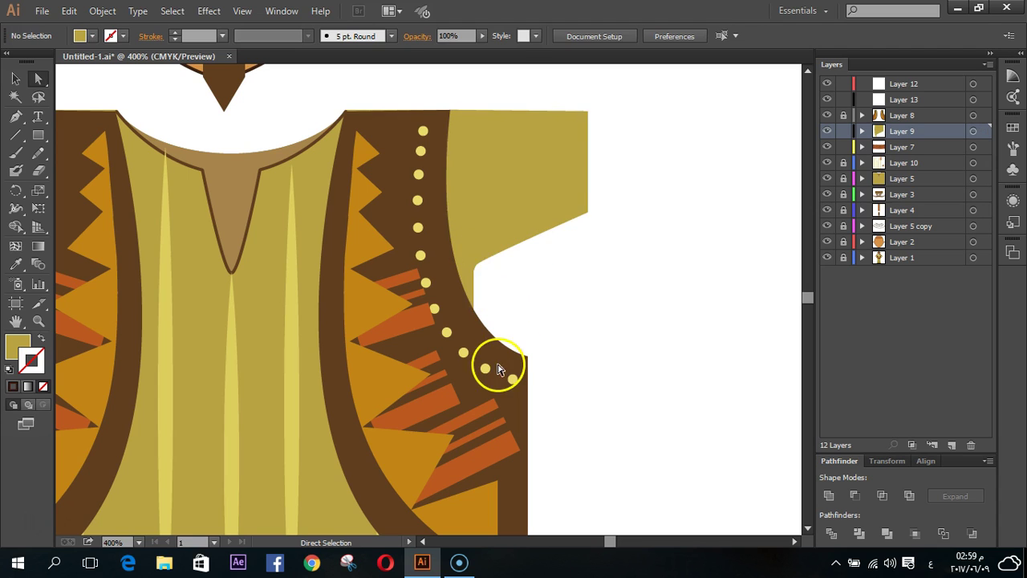
pyautogui.click(477, 270)
pyautogui.moveTo(474, 270); pyautogui.dragTo(474, 317)
pyautogui.click(480, 325)
pyautogui.click(461, 362)
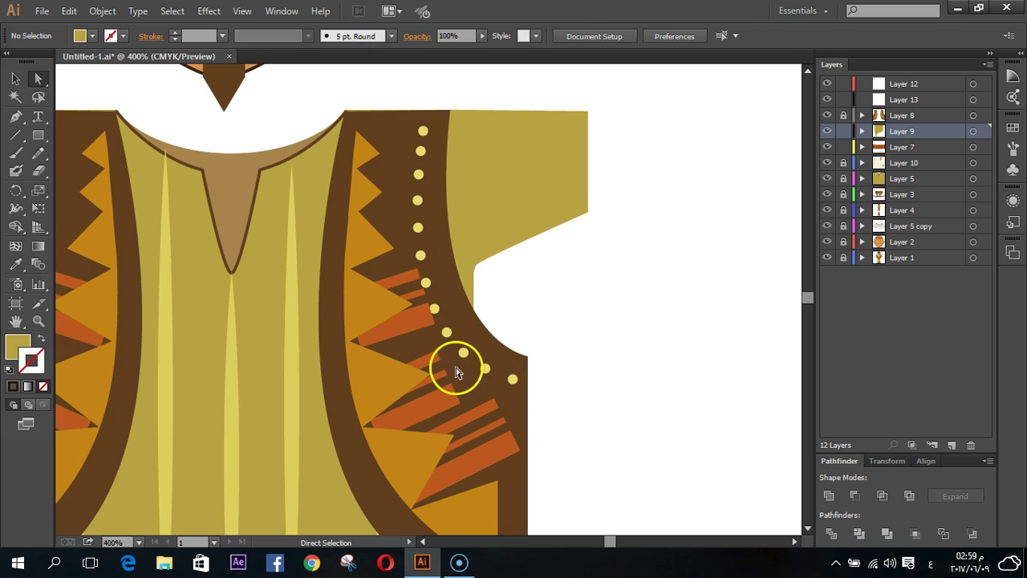
pyautogui.click(481, 258)
pyautogui.click(477, 264)
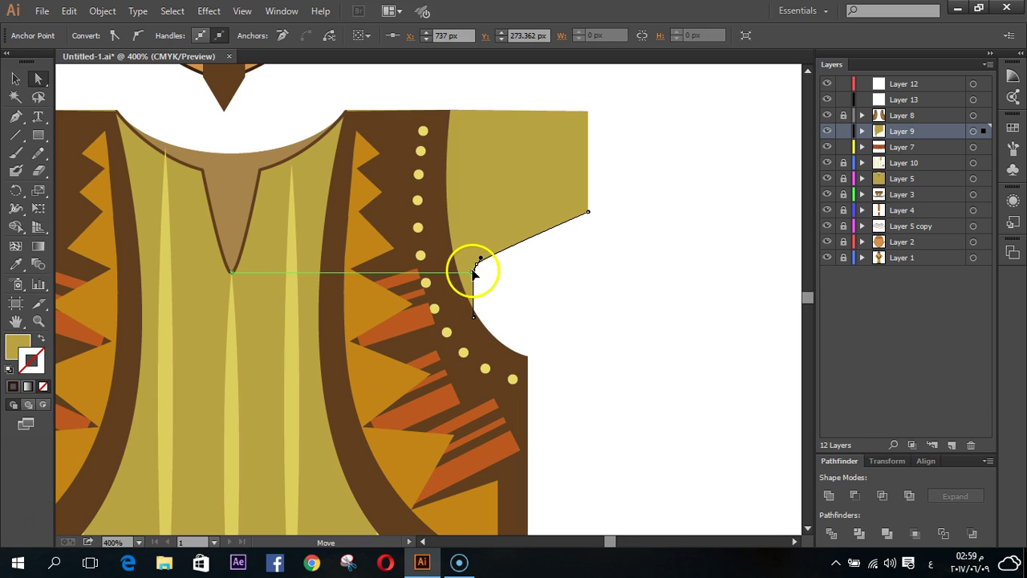
pyautogui.click(506, 291)
# - Lower the sleeve's top-right corner slightly so the top slopes toward the cuff
pyautogui.click(527, 172)
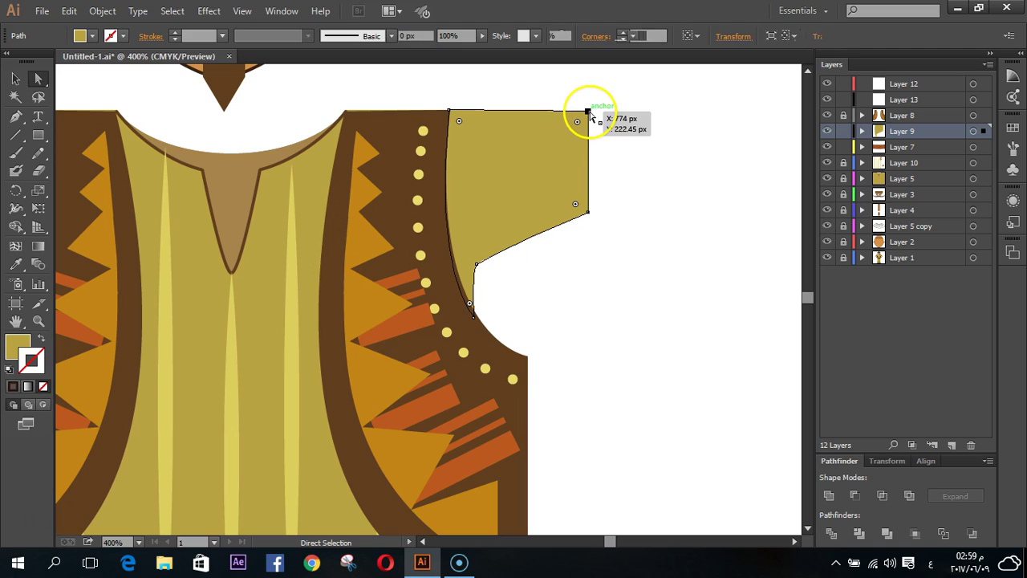
pyautogui.moveTo(589, 111); pyautogui.dragTo(590, 118)
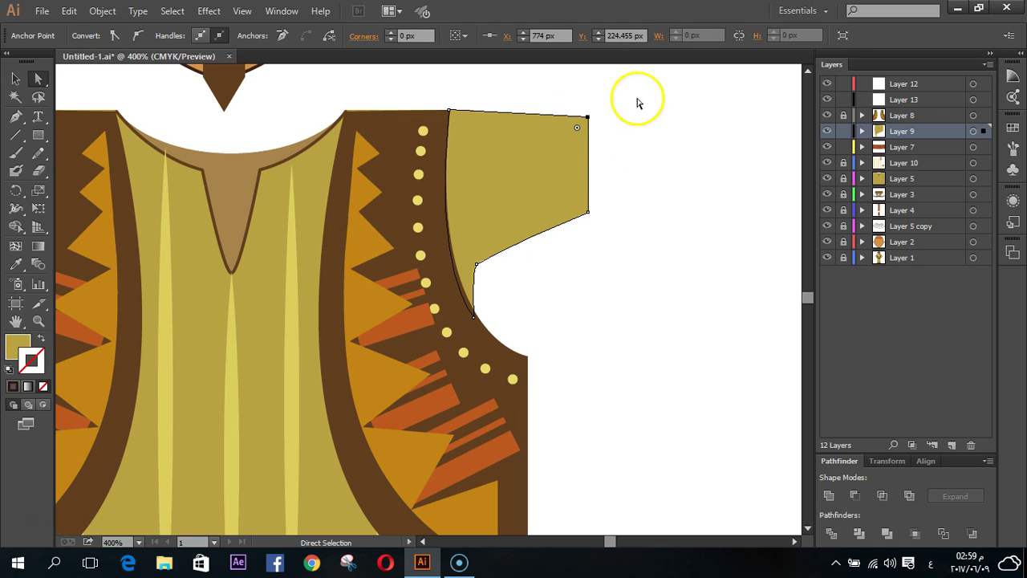
pyautogui.click(404, 409)
pyautogui.click(521, 210)
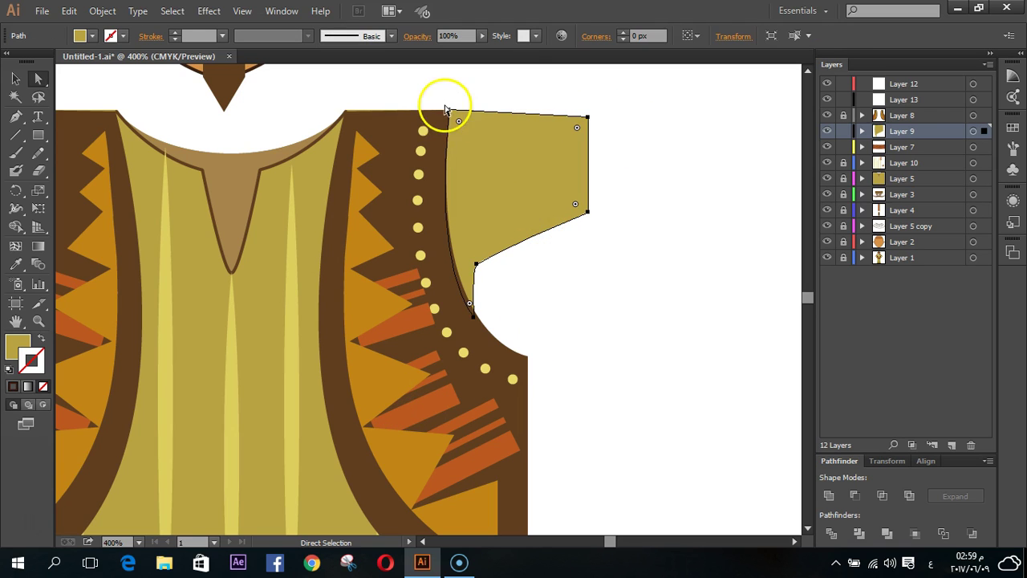
pyautogui.click(582, 236)
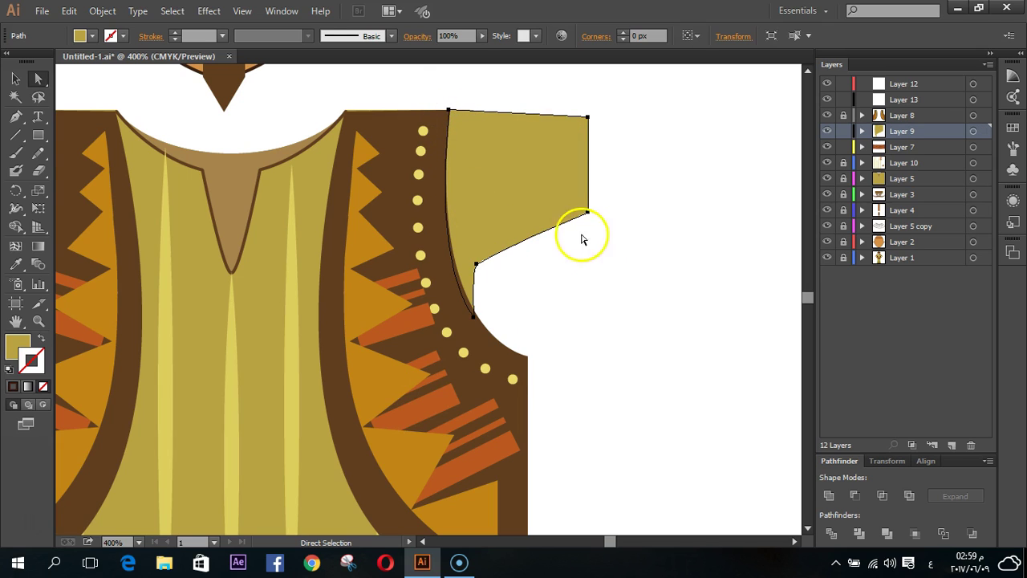
# - Nudge the sleeve slightly right against the vest, undoing one stray change
pyautogui.click(531, 192)
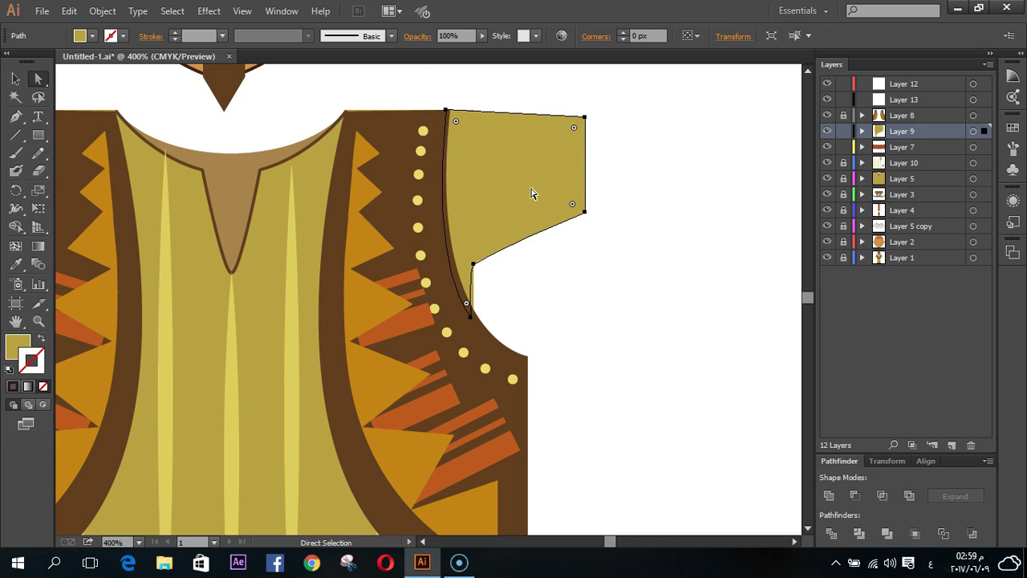
pyautogui.click(568, 292)
pyautogui.moveTo(477, 189); pyautogui.dragTo(480, 189)
pyautogui.click(573, 306)
pyautogui.click(573, 180)
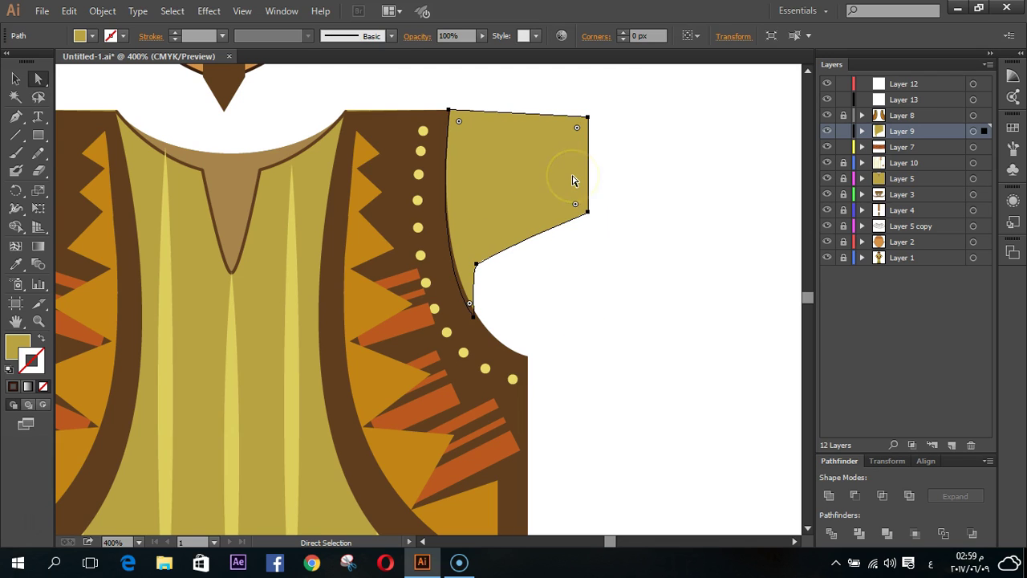
pyautogui.press('v')
pyautogui.click(676, 302)
pyautogui.hotkey('ctrl', 'z')
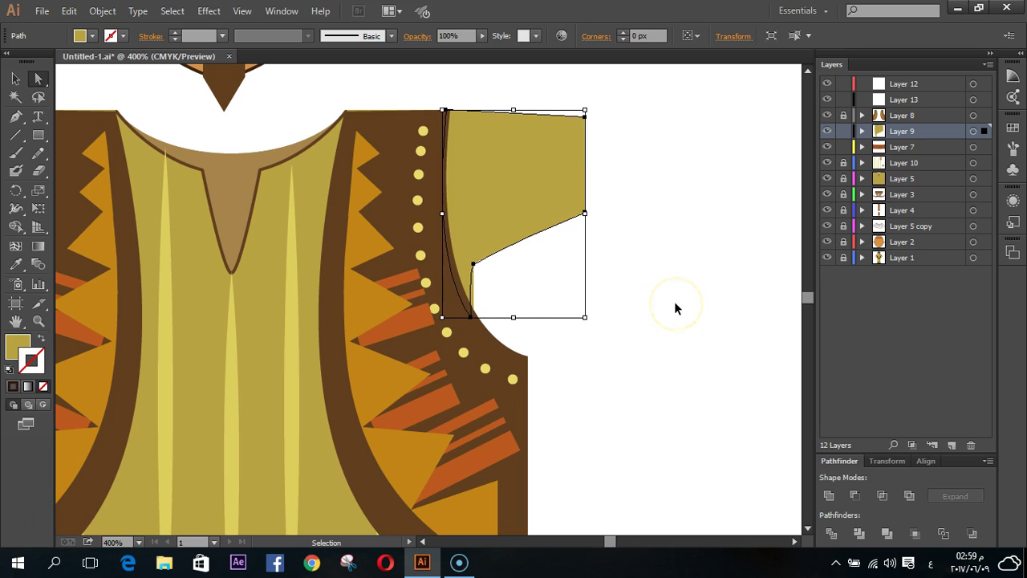
pyautogui.press('a')
pyautogui.click(786, 163)
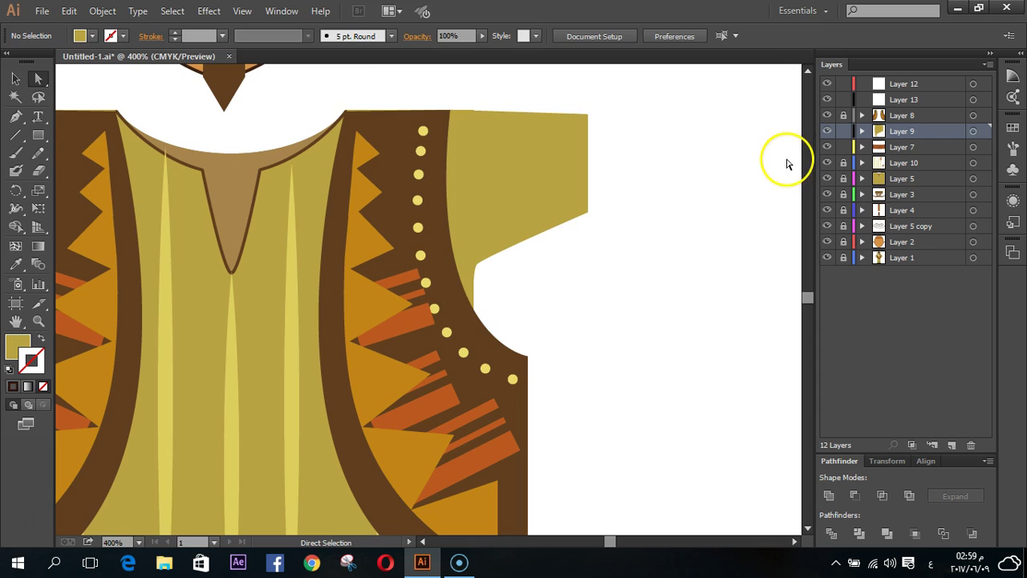
# - Draw a narrow rectangle strip across the sleeve beside the vest edge
pyautogui.keyDown('alt'); pyautogui.scroll(-1, 676, 191); pyautogui.keyUp('alt')
pyautogui.keyDown('alt'); pyautogui.scroll(-2, 678, 193); pyautogui.keyUp('alt')
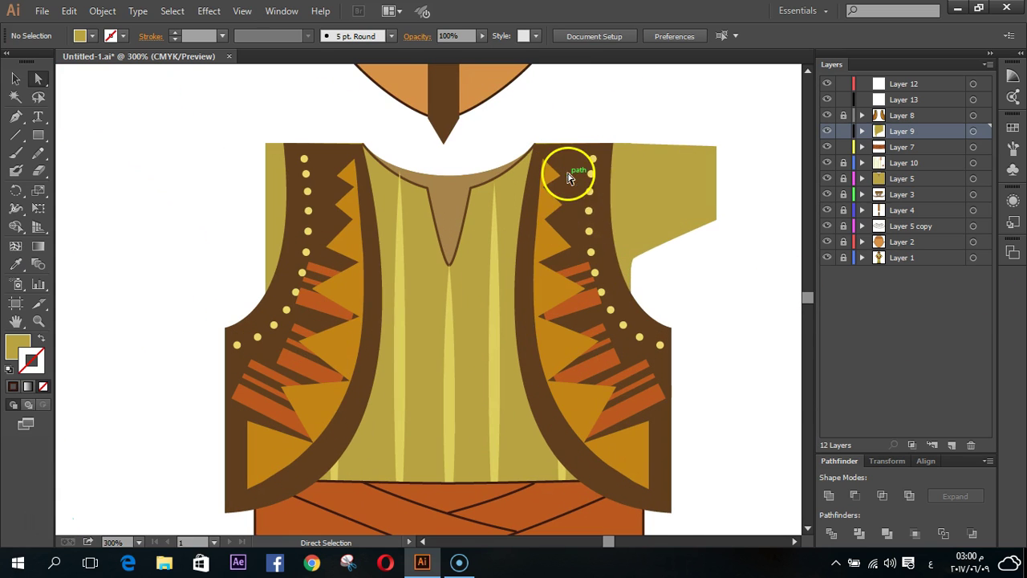
pyautogui.keyDown('alt'); pyautogui.scroll(2, 568, 177); pyautogui.keyUp('alt')
pyautogui.press('space')
pyautogui.moveTo(583, 209); pyautogui.dragTo(355, 228)
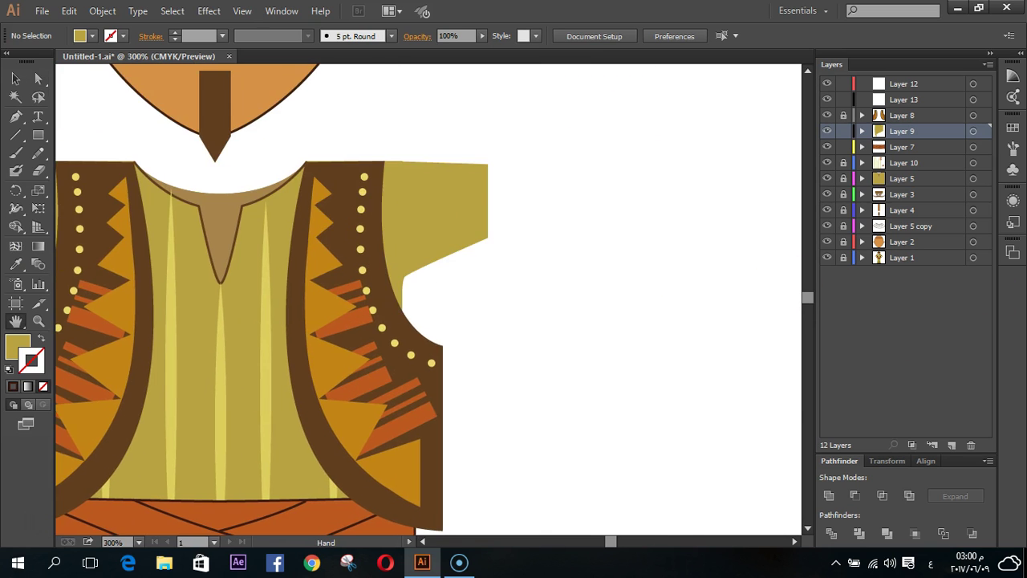
pyautogui.click(38, 135)
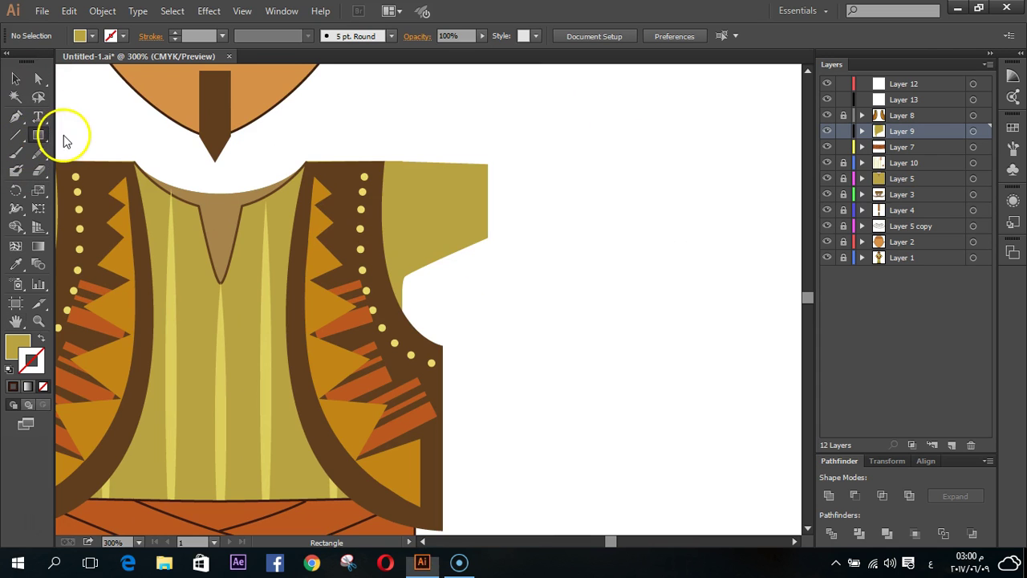
pyautogui.moveTo(444, 147); pyautogui.dragTo(425, 301)
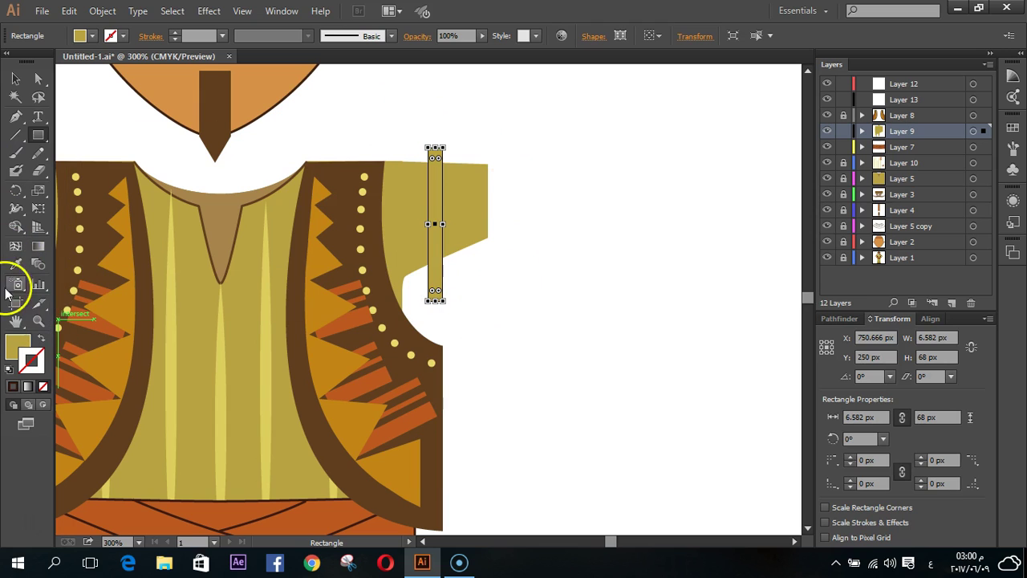
# - Copy the left figure's pale yellow sleeve-stripe style onto the strip with the Eyedropper
pyautogui.click(11, 266)
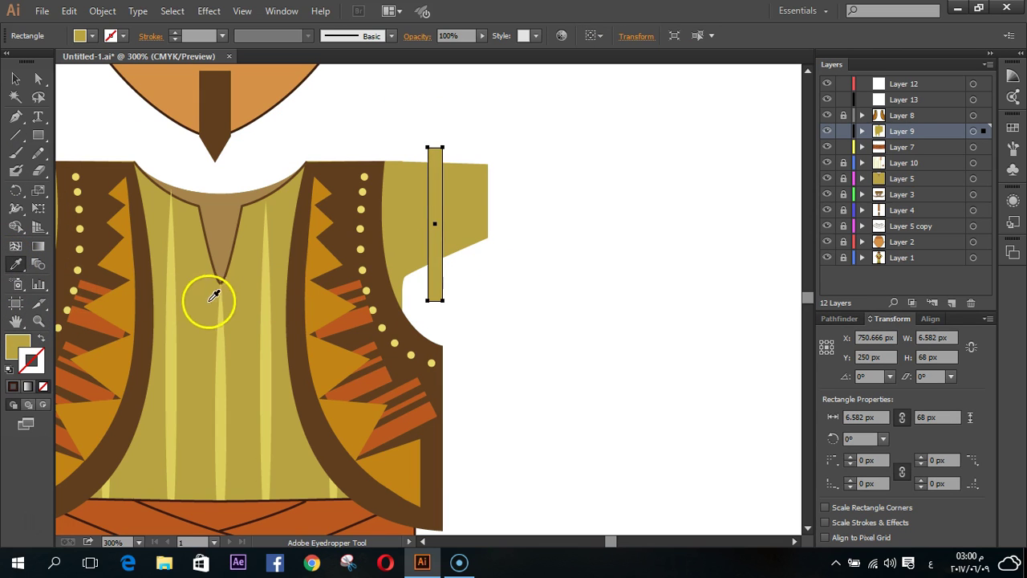
pyautogui.click(221, 332)
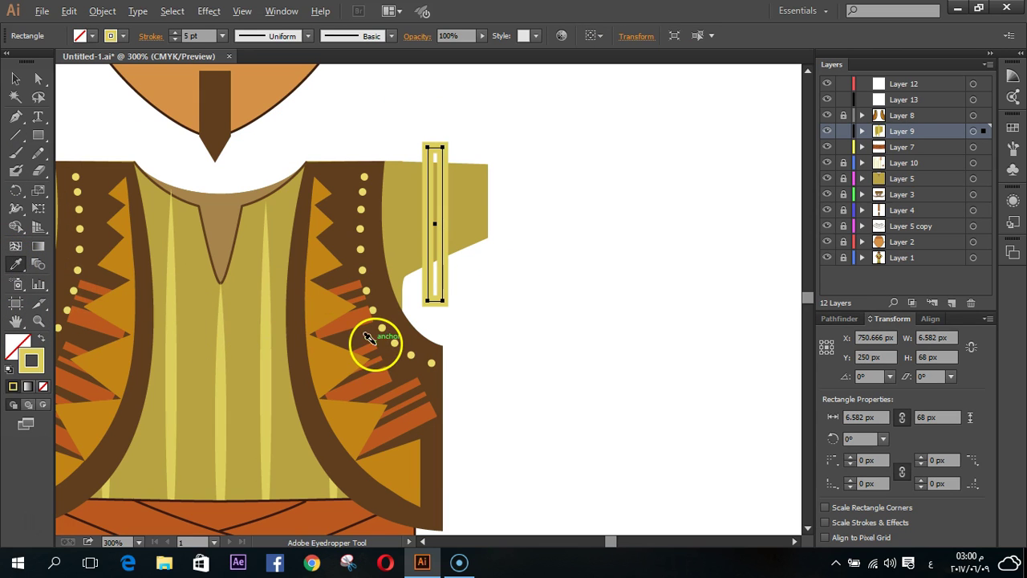
pyautogui.scroll(-4, 369, 337)
# - Give the band the left sleeve's pale yellow fill with no outline
pyautogui.click(215, 317)
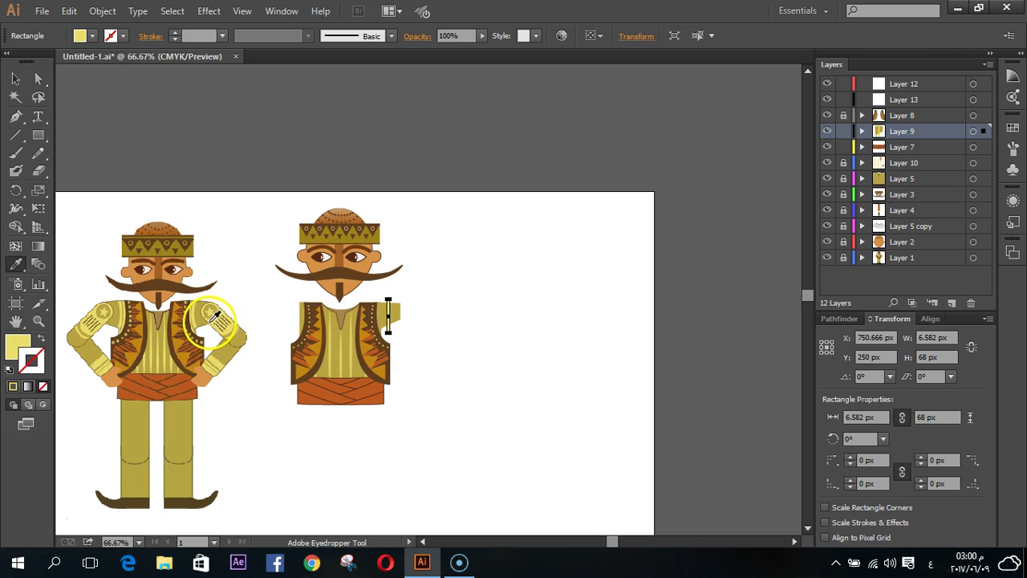
pyautogui.scroll(3, 422, 325)
pyautogui.scroll(1, 241, 276)
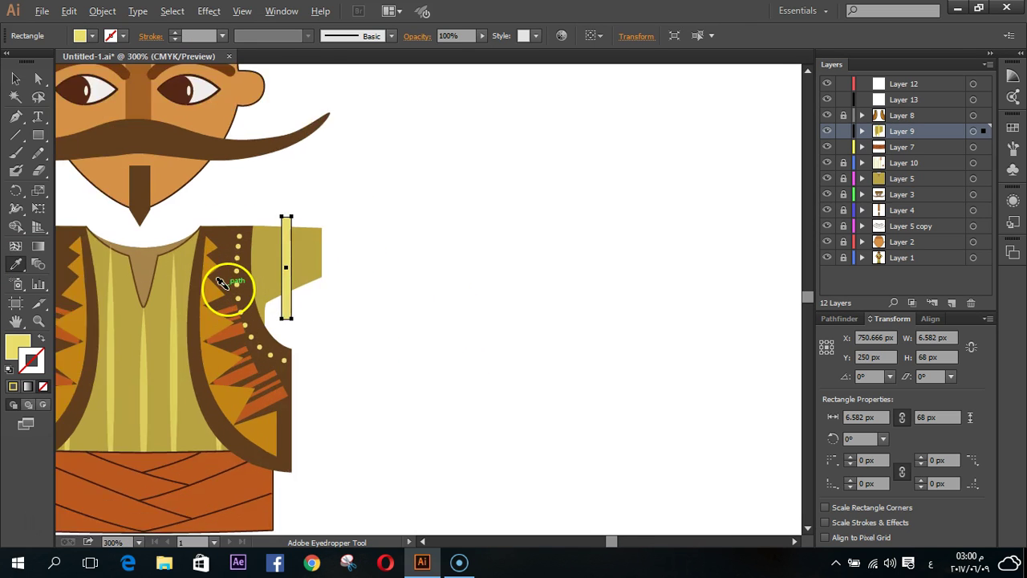
pyautogui.scroll(1, 229, 287)
pyautogui.scroll(1, 321, 293)
pyautogui.scroll(2, 401, 288)
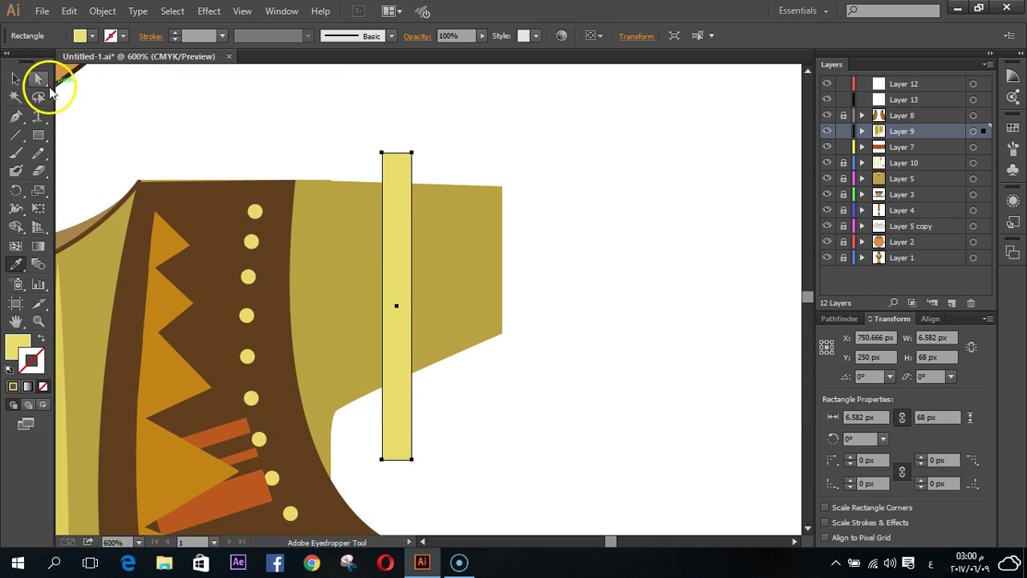
# - Add anchor points at the middle of the band's left and right edges, smoothing the right one
pyautogui.click(38, 78)
pyautogui.click(465, 463)
pyautogui.click(403, 432)
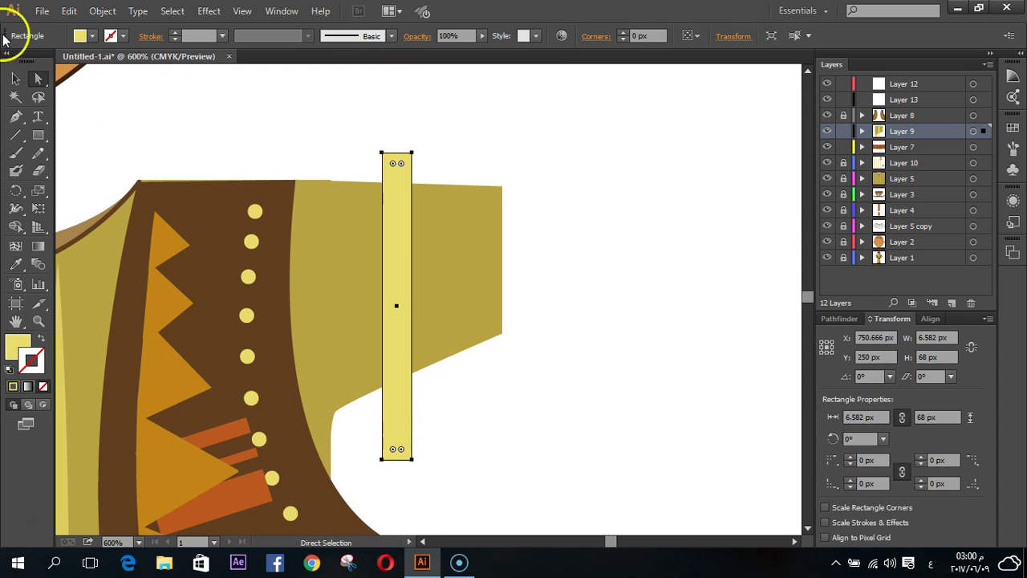
pyautogui.click(17, 135)
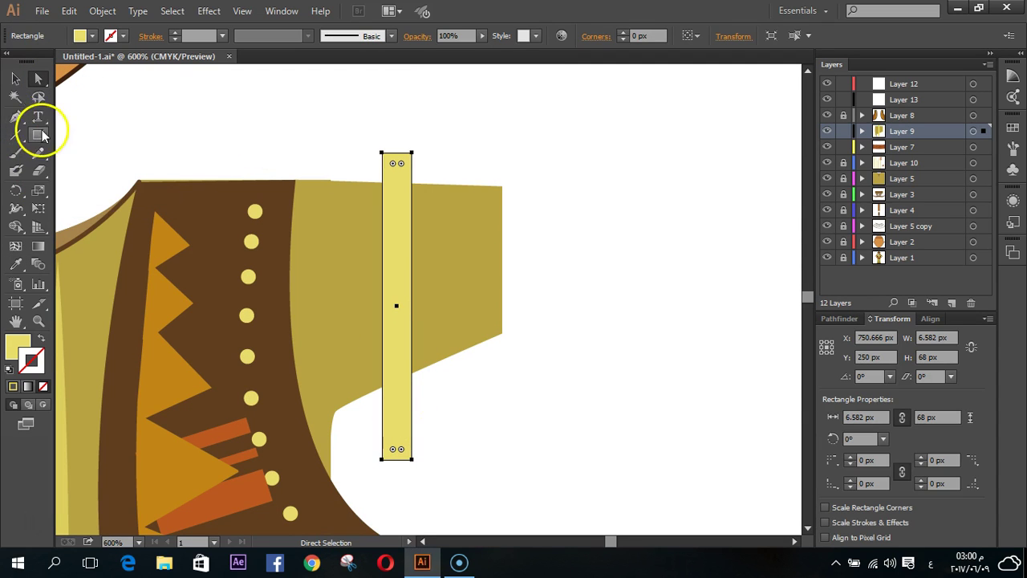
pyautogui.click(16, 117)
pyautogui.click(64, 135)
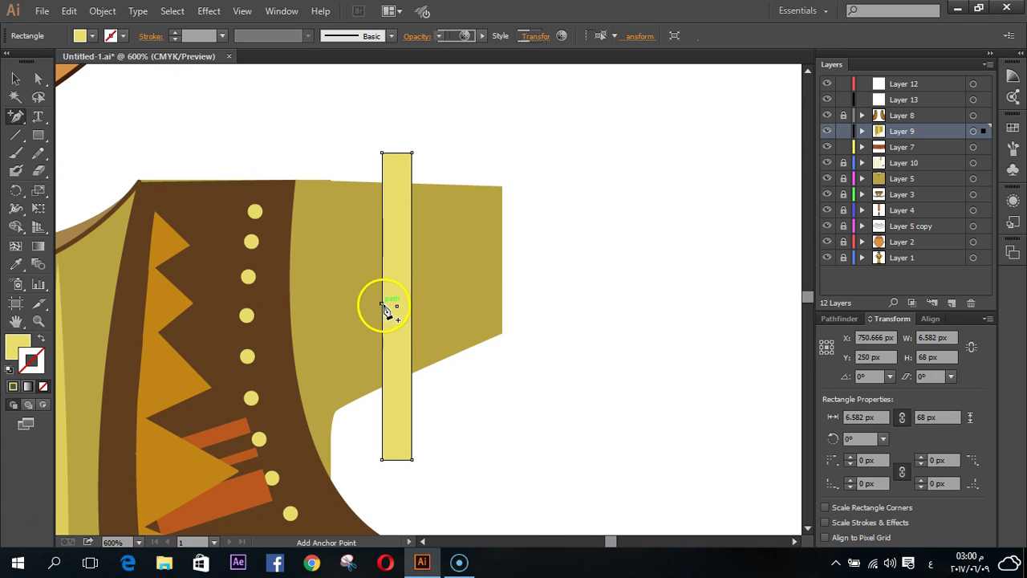
pyautogui.click(382, 304)
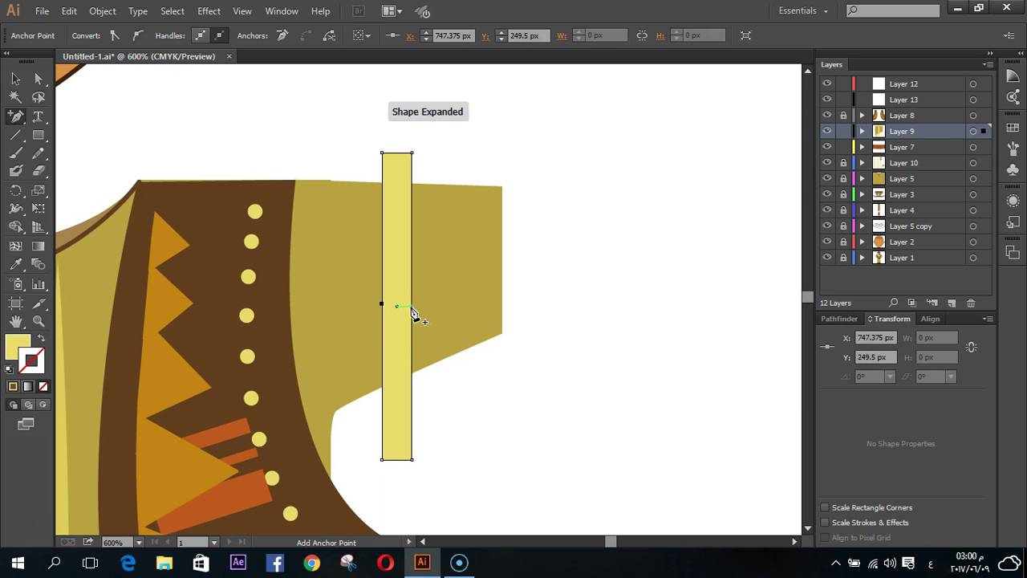
pyautogui.click(412, 309)
pyautogui.click(634, 300)
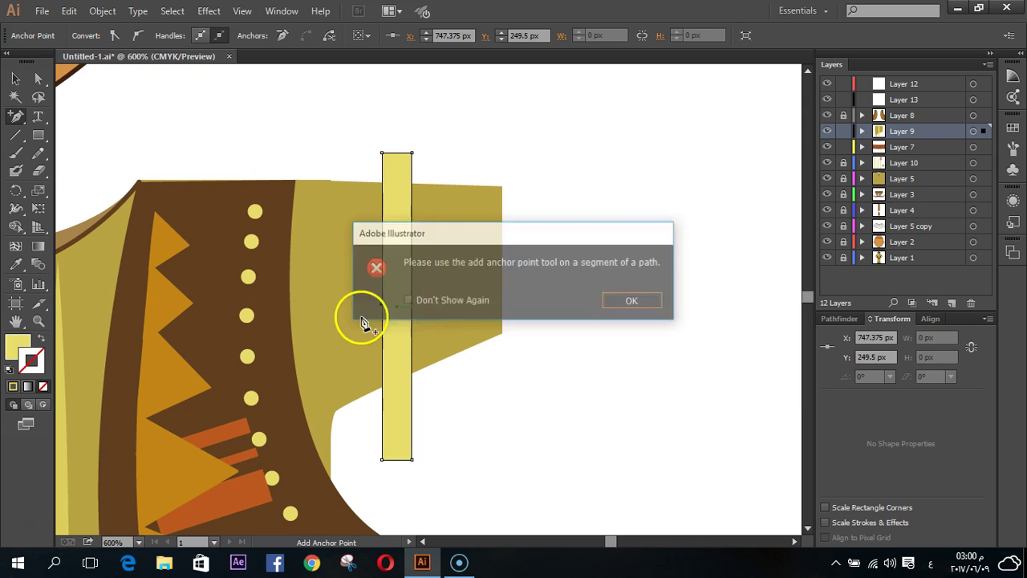
pyautogui.click(411, 307)
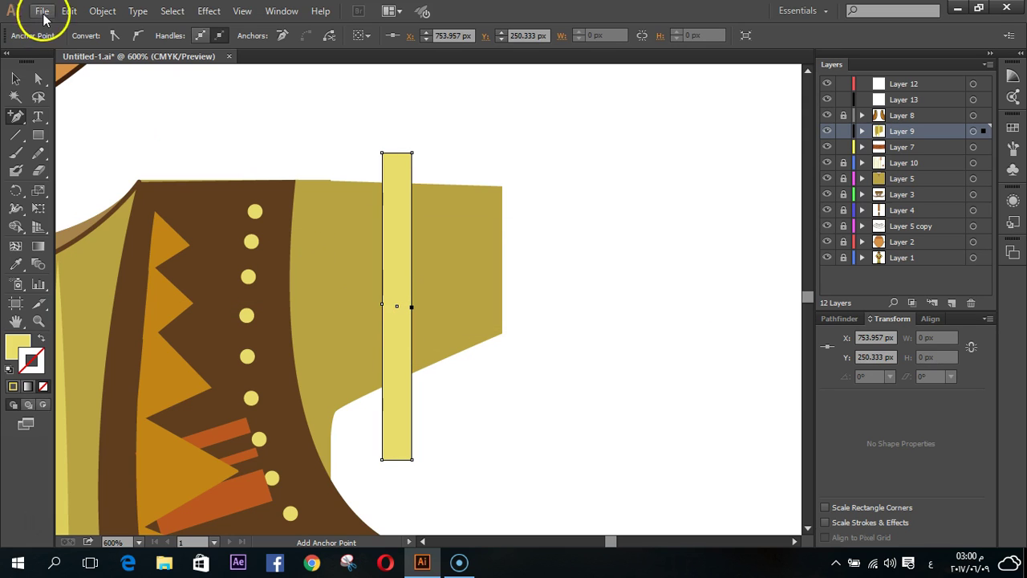
pyautogui.click(136, 37)
# - Make the left-edge middle point smooth and nudge both middle points left
pyautogui.click(16, 77)
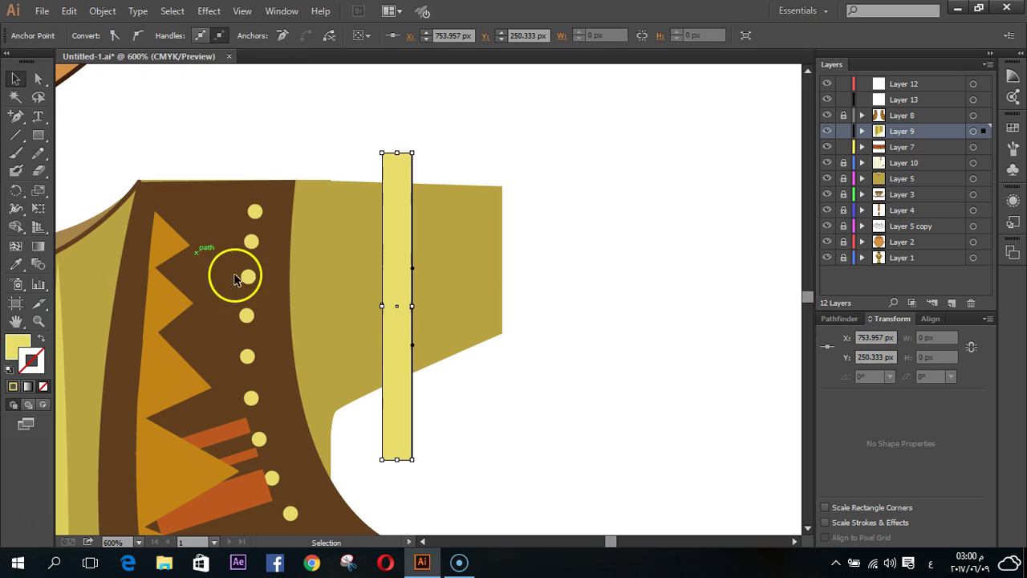
pyautogui.press('a')
pyautogui.click(382, 308)
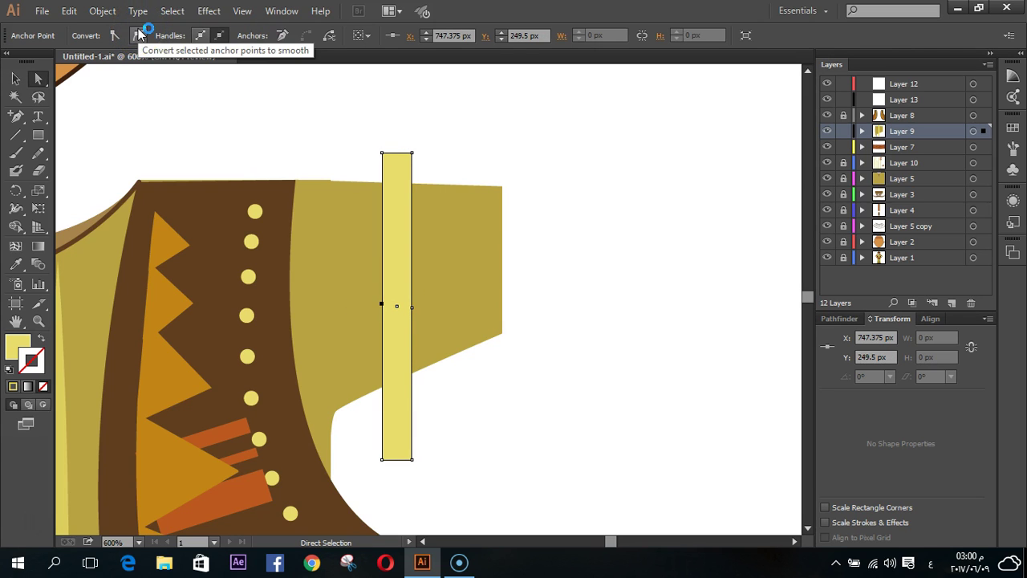
pyautogui.click(139, 33)
pyautogui.press('Left')
pyautogui.press('Left')
pyautogui.moveTo(411, 307); pyautogui.dragTo(412, 309)
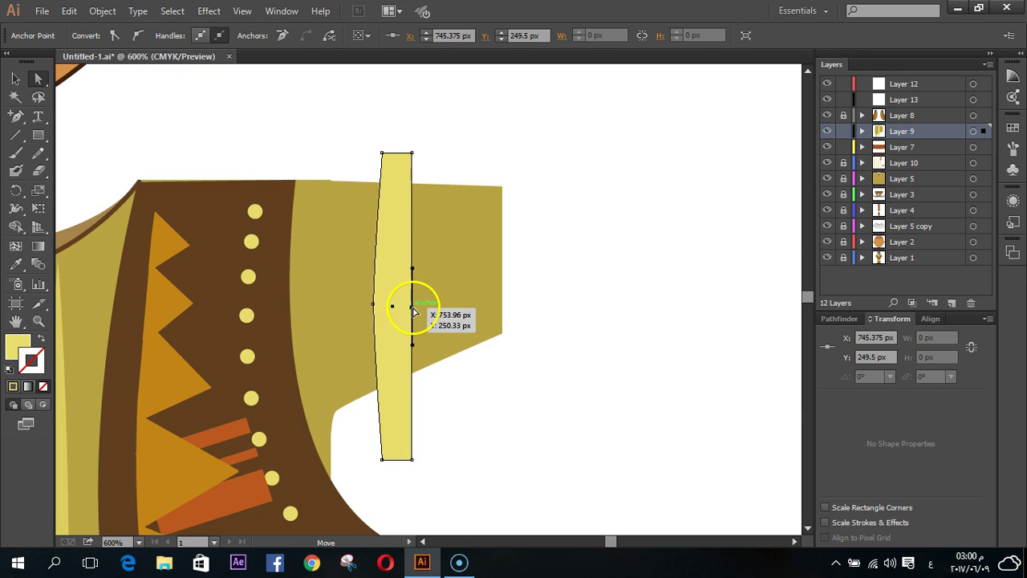
pyautogui.press('Left')
pyautogui.press('Left')
pyautogui.press('Left')
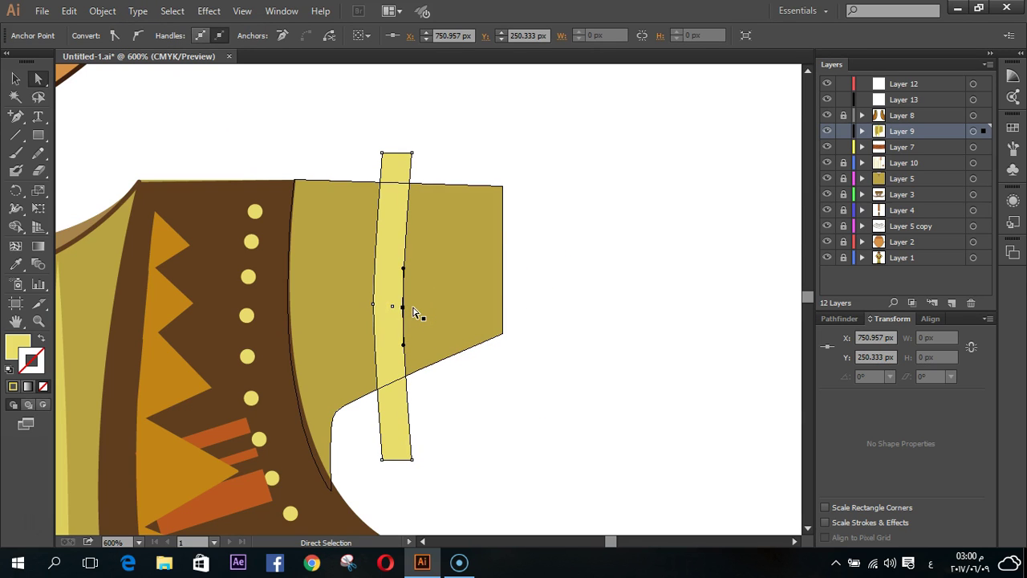
# - Move the band up and left on the sleeve
pyautogui.click(15, 78)
pyautogui.click(506, 473)
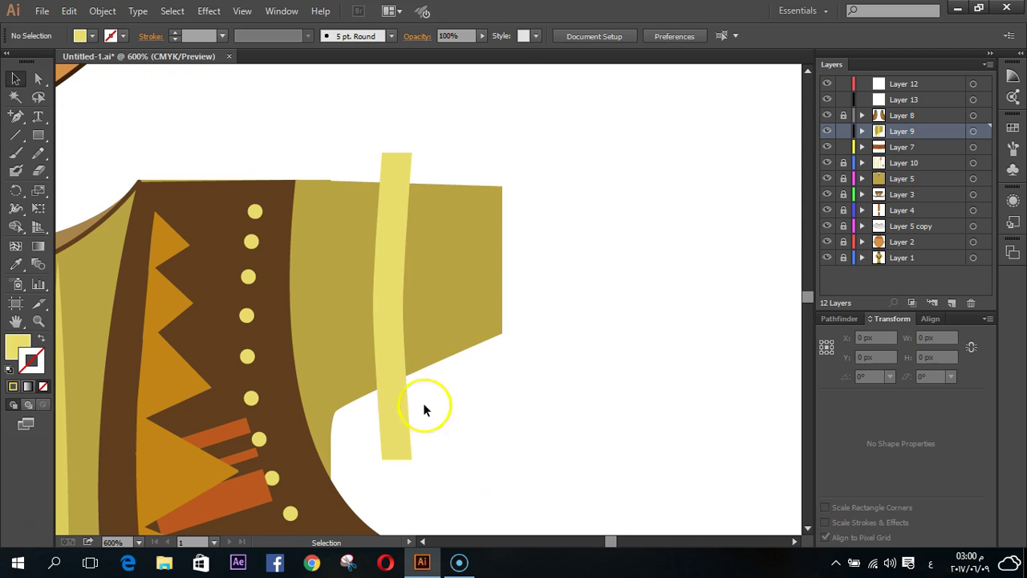
pyautogui.moveTo(401, 393); pyautogui.dragTo(380, 383)
pyautogui.press('Up')
pyautogui.press('Up')
pyautogui.press('Up')
pyautogui.click(451, 491)
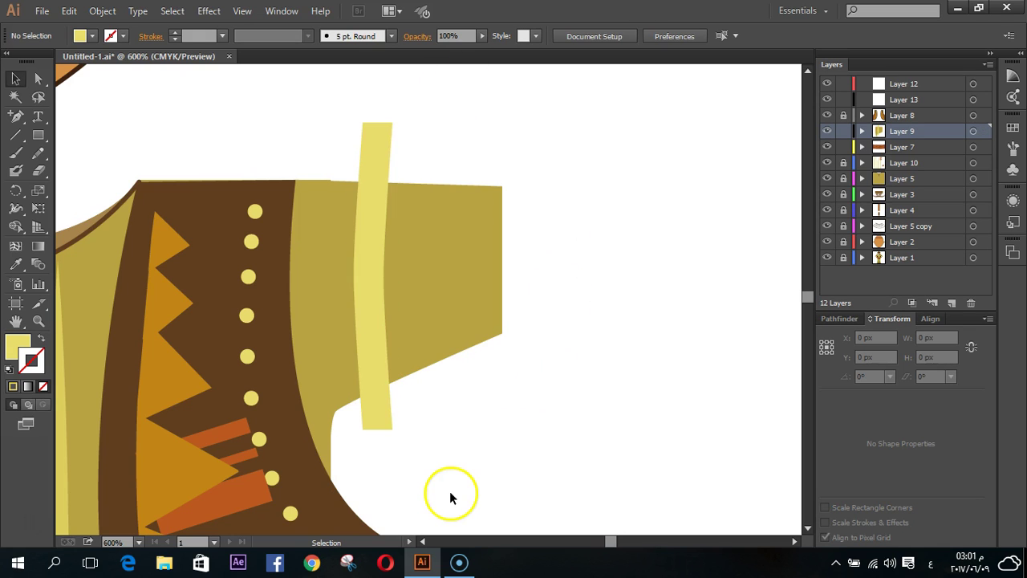
# - Stretch both edges' curve handles up and down so the band bows in a gentle curve
pyautogui.click(371, 365)
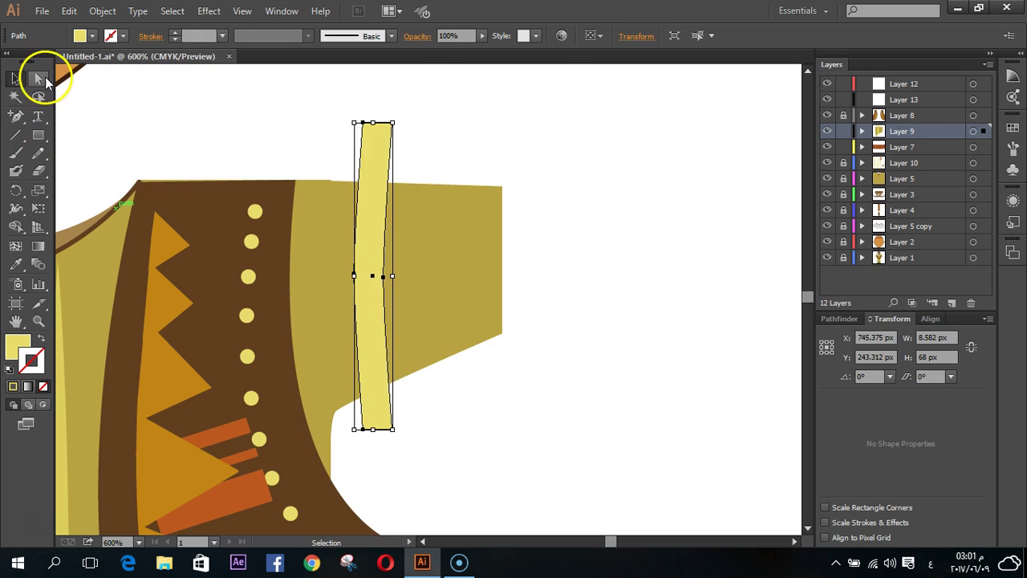
pyautogui.click(40, 78)
pyautogui.click(370, 257)
pyautogui.click(355, 273)
pyautogui.moveTo(354, 235); pyautogui.dragTo(353, 205)
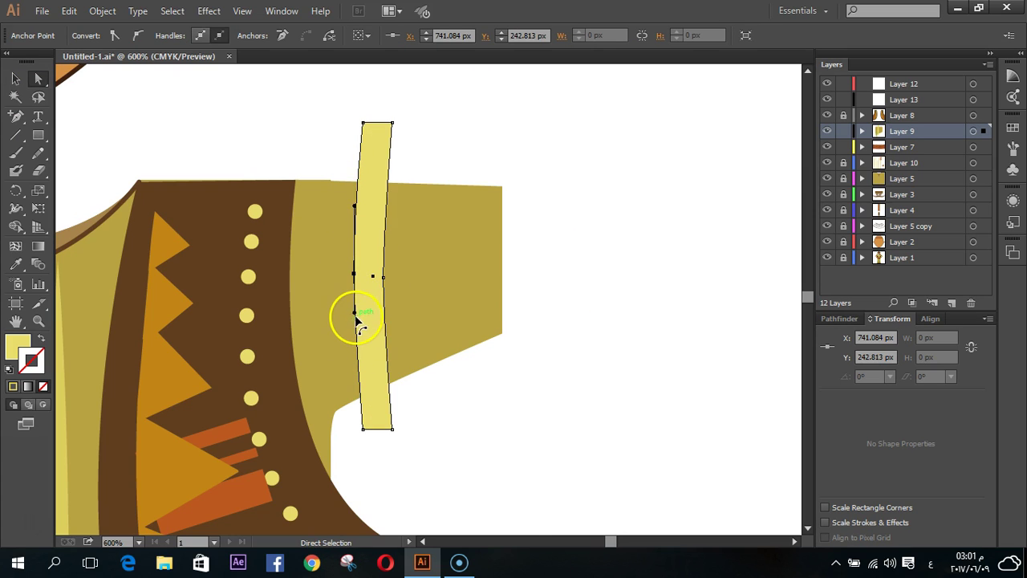
pyautogui.moveTo(354, 311); pyautogui.dragTo(353, 369)
pyautogui.click(384, 278)
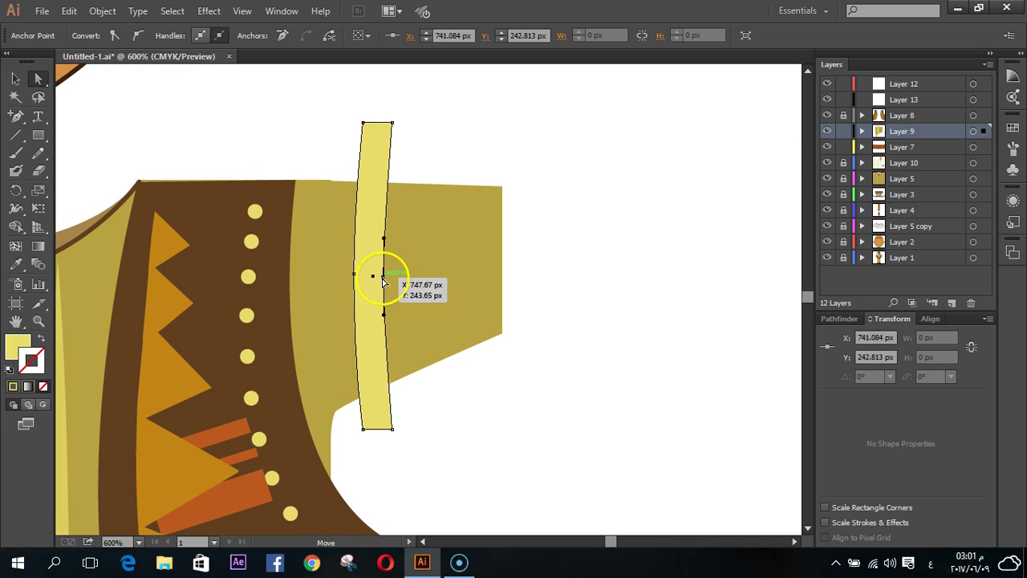
pyautogui.moveTo(383, 243); pyautogui.dragTo(380, 214)
pyautogui.moveTo(384, 314); pyautogui.dragTo(391, 371)
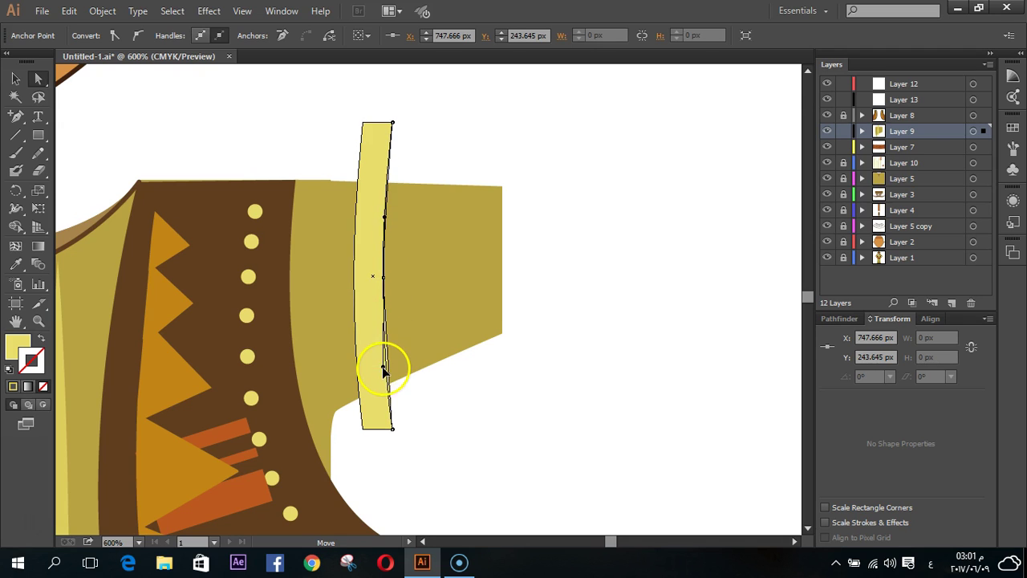
# - Shift the band's bottom corners slightly right so it widens at the bottom
pyautogui.click(422, 466)
pyautogui.moveTo(420, 478); pyautogui.dragTo(360, 431)
pyautogui.press('Right')
pyautogui.moveTo(413, 122); pyautogui.dragTo(324, 142)
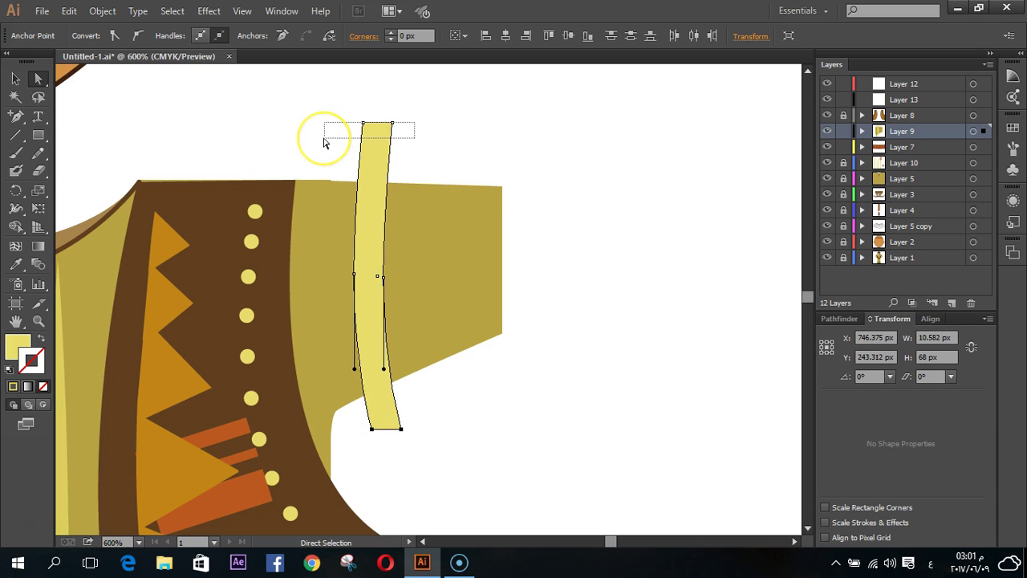
pyautogui.click(439, 482)
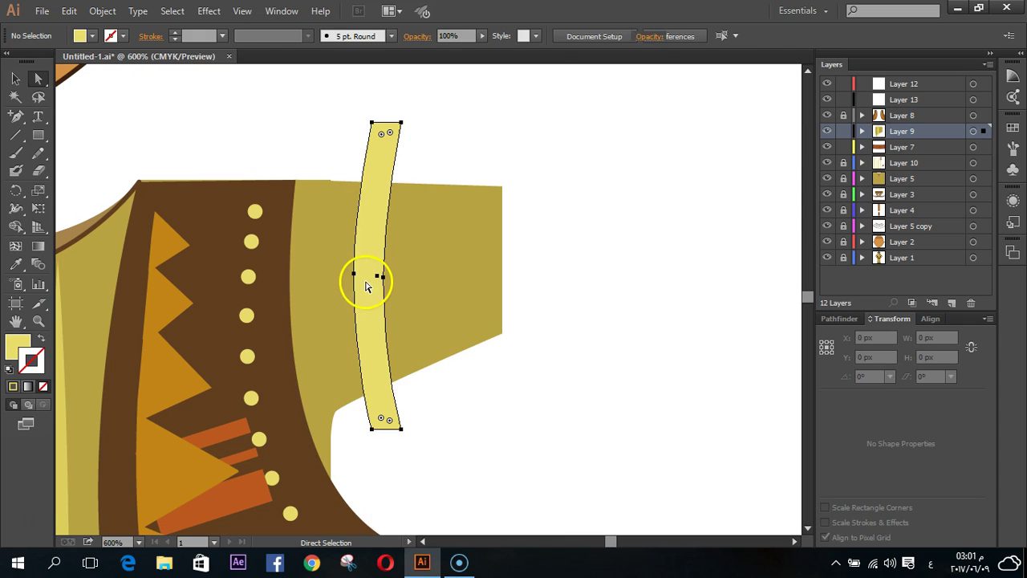
pyautogui.click(15, 78)
pyautogui.click(379, 277)
# - Widen the band on both sides to about 15.8 px and nudge it left
pyautogui.moveTo(403, 276); pyautogui.dragTo(405, 276)
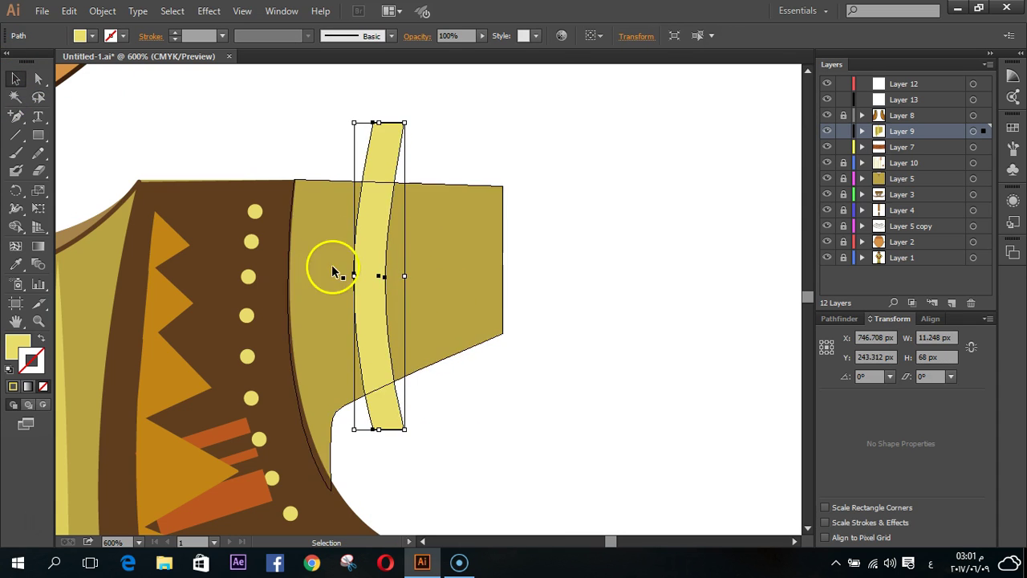
pyautogui.moveTo(354, 276); pyautogui.dragTo(347, 276)
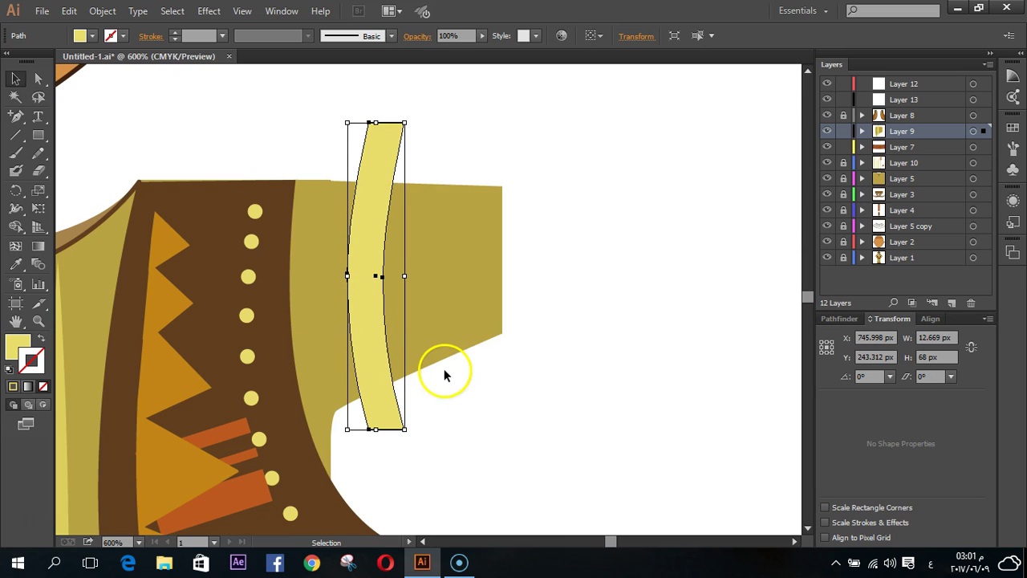
pyautogui.press('Left')
pyautogui.press('Left')
pyautogui.scroll(1, 447, 374)
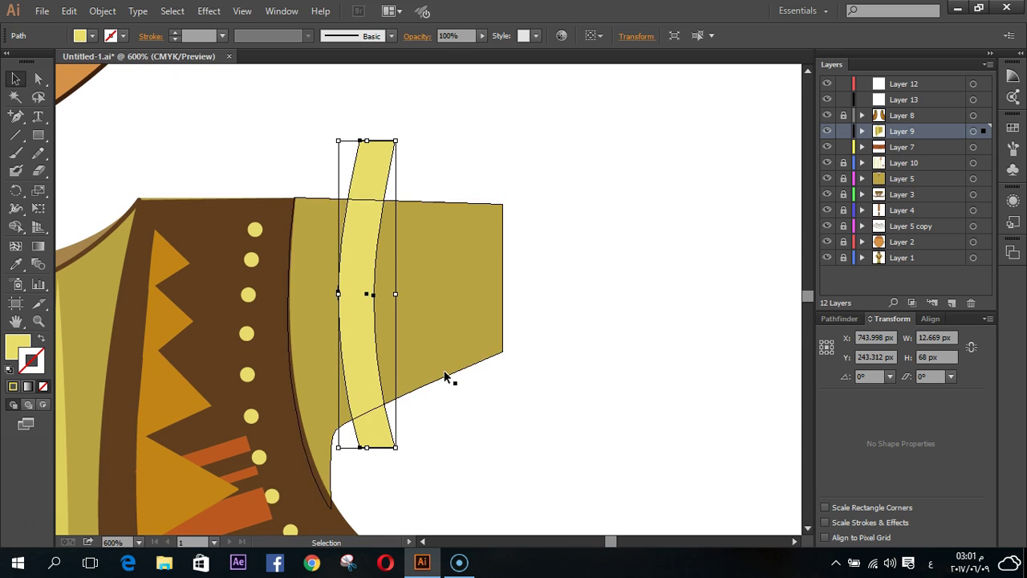
pyautogui.click(468, 447)
pyautogui.scroll(-3, 468, 447)
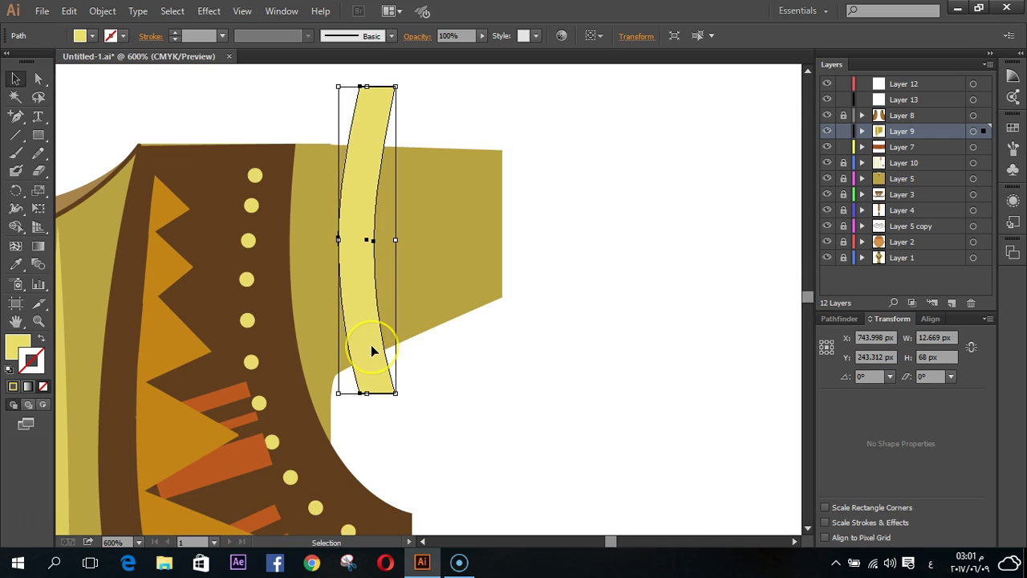
pyautogui.press('a')
# - Duplicate the band with Alt+arrow keys and position and tilt the copy
pyautogui.press('v')
pyautogui.hotkey('alt', 'Left')
pyautogui.hotkey('alt', 'Left')
pyautogui.hotkey('alt', 'Left')
pyautogui.hotkey('alt', 'Left')
pyautogui.hotkey('alt', 'Left')
pyautogui.hotkey('alt', 'Left')
pyautogui.hotkey('alt', 'Left')
pyautogui.hotkey('alt', 'Left')
pyautogui.hotkey('alt', 'Left')
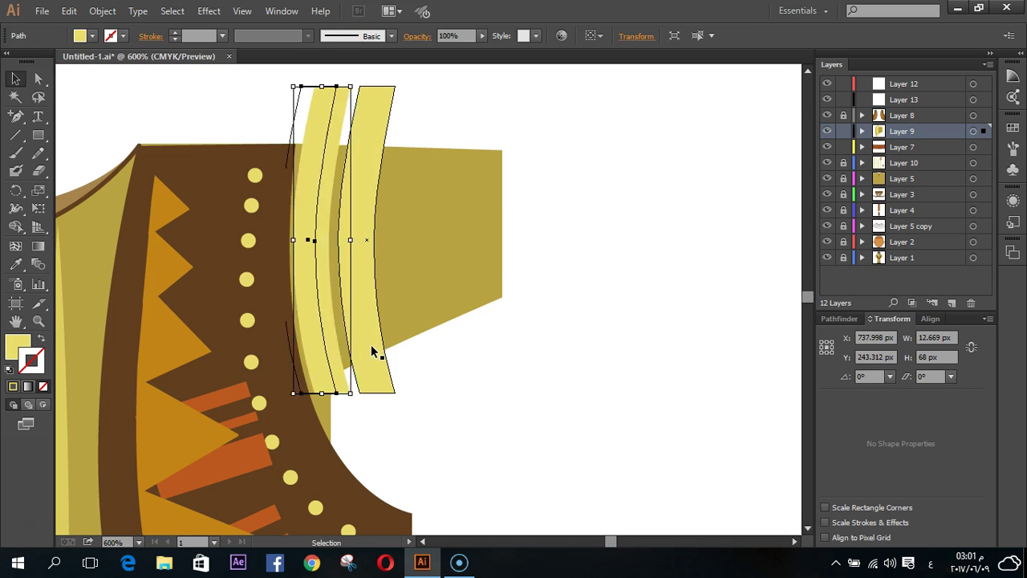
pyautogui.hotkey('shift', 'alt', 'Left')
pyautogui.hotkey('alt', 'Down')
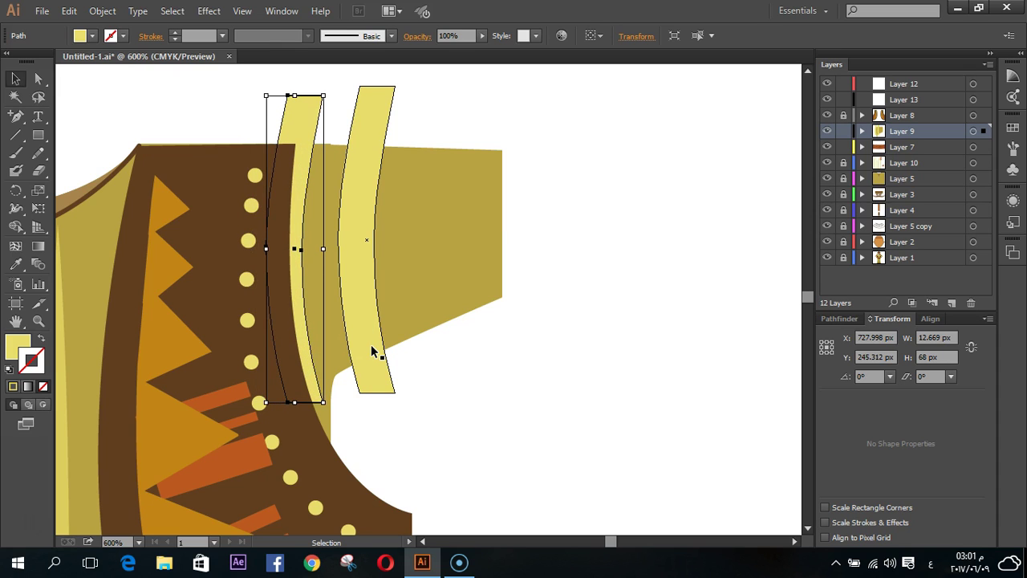
pyautogui.press('Down')
pyautogui.press('Down')
pyautogui.press('Down')
pyautogui.press('Down')
pyautogui.press('Down')
pyautogui.press('Down')
pyautogui.press('Right')
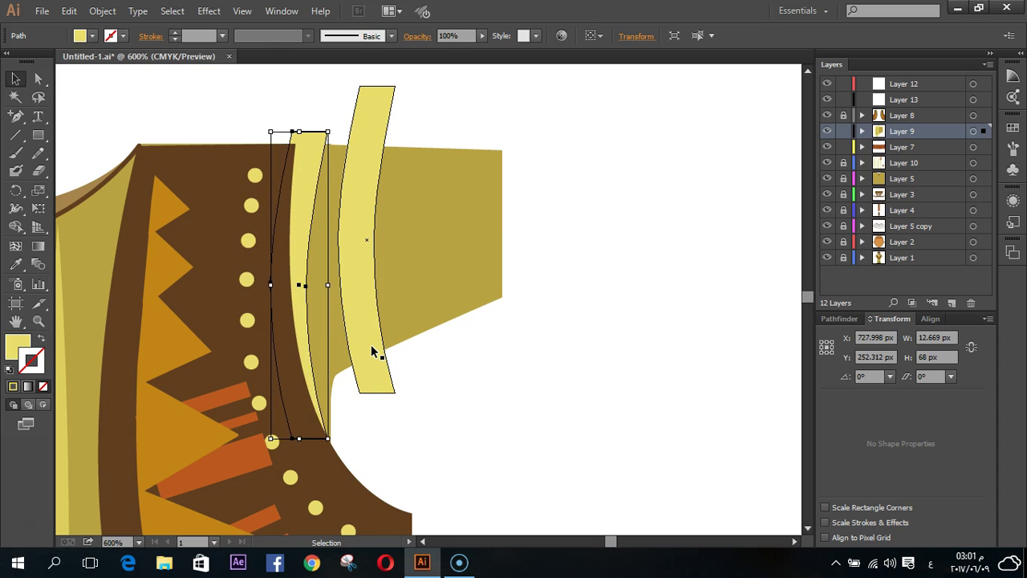
pyautogui.press('Right')
pyautogui.press('Right')
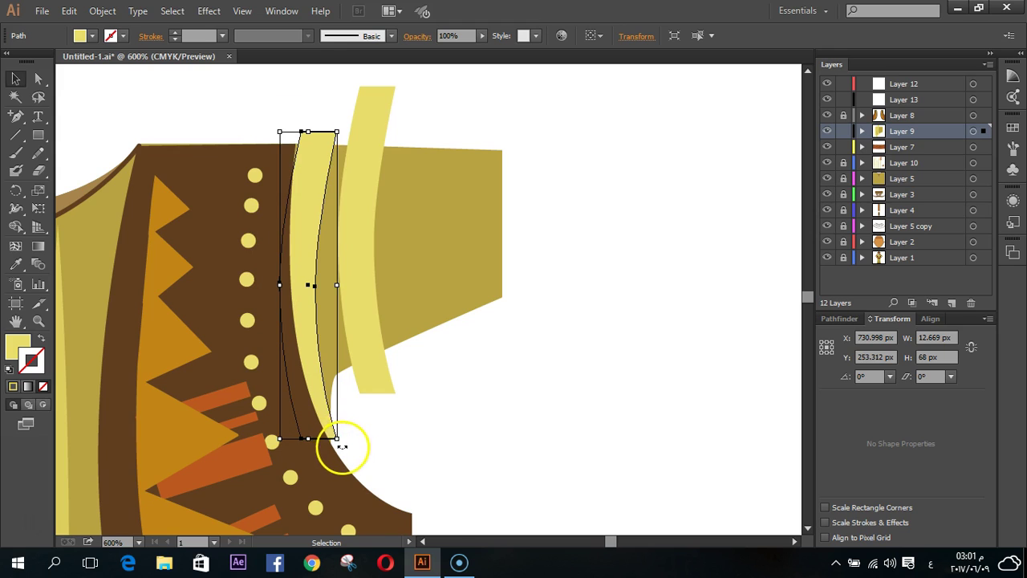
pyautogui.moveTo(338, 441); pyautogui.dragTo(353, 446)
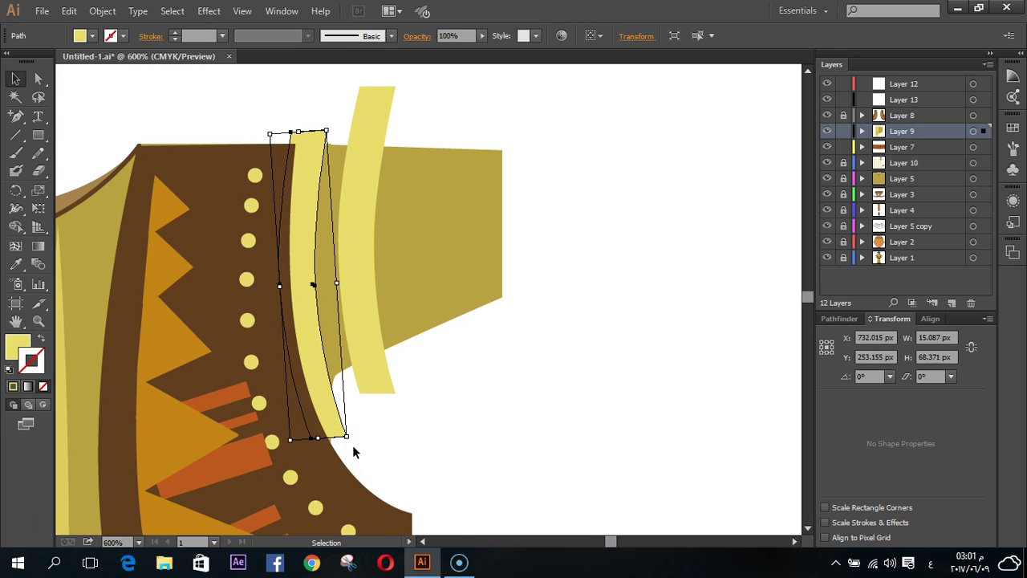
pyautogui.press('Down')
pyautogui.press('Down')
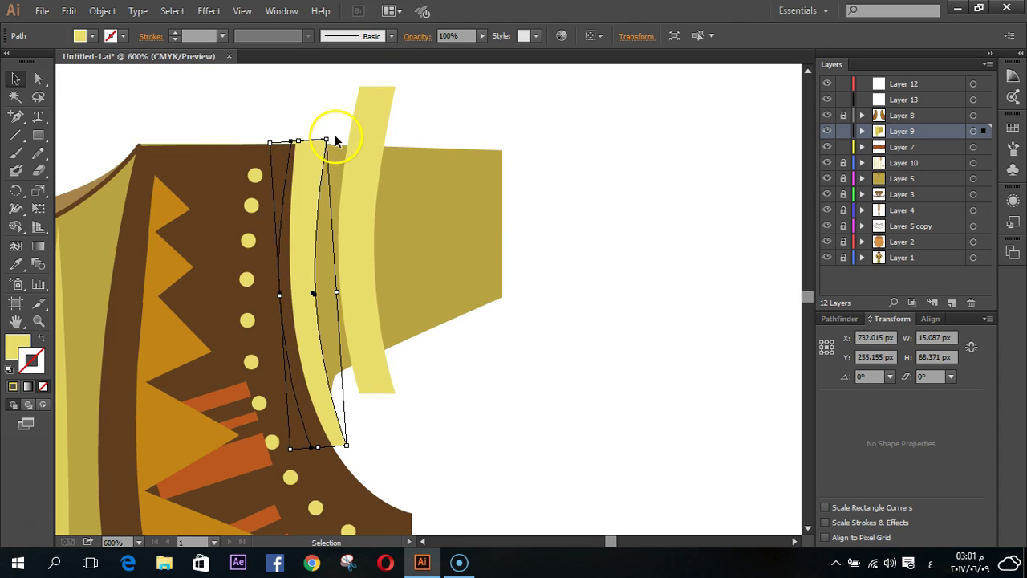
# - Rotate the strip about 9° plus a few more degrees to run along the vest's armhole
pyautogui.moveTo(326, 138)
pyautogui.mouseDown()
pyautogui.moveTo(320, 132)
pyautogui.moveTo(324, 142)
pyautogui.mouseUp()
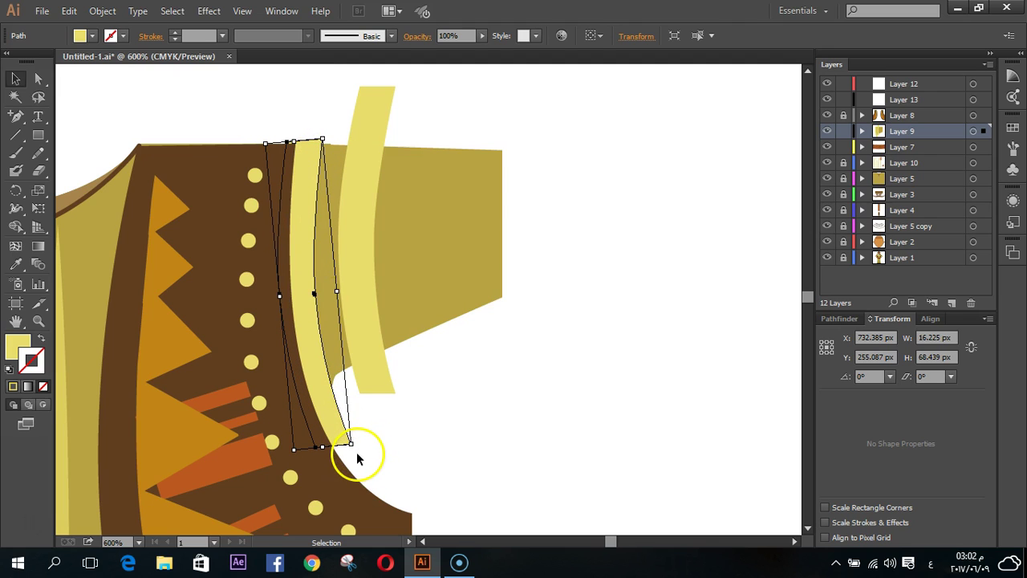
pyautogui.moveTo(357, 451); pyautogui.dragTo(359, 455)
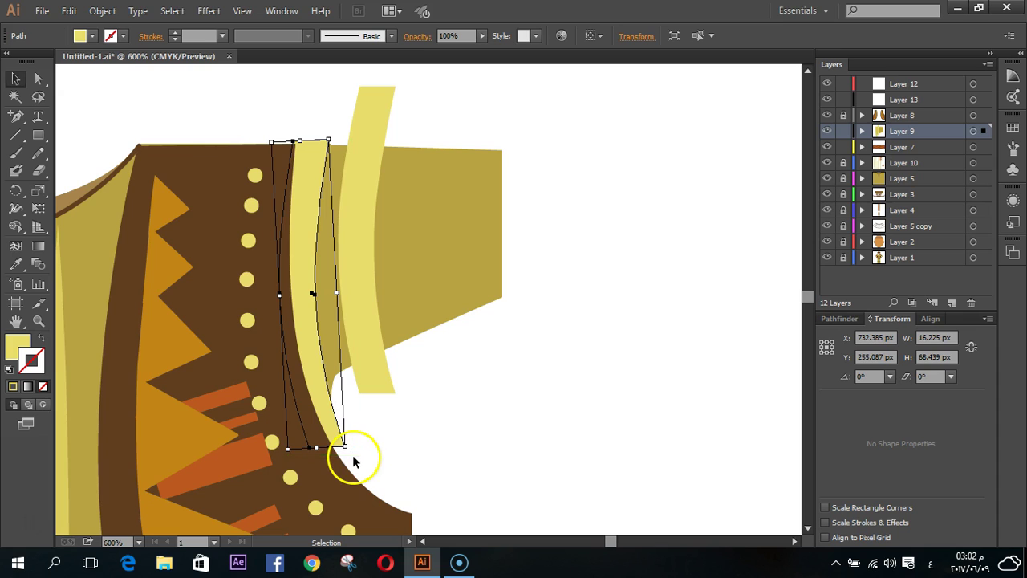
pyautogui.moveTo(348, 454); pyautogui.dragTo(358, 461)
pyautogui.press('Up')
pyautogui.press('Left')
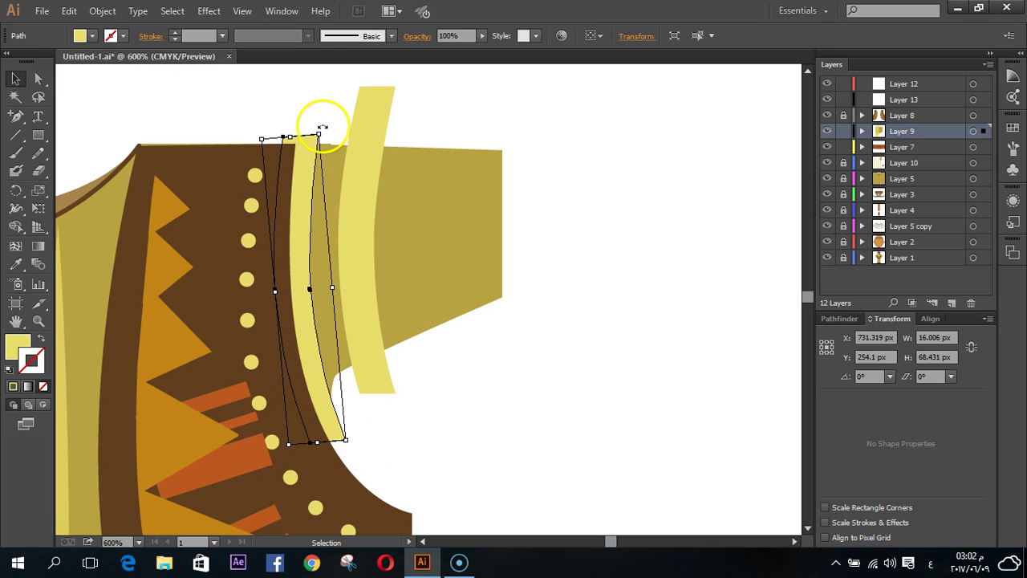
pyautogui.click(399, 432)
pyautogui.click(321, 433)
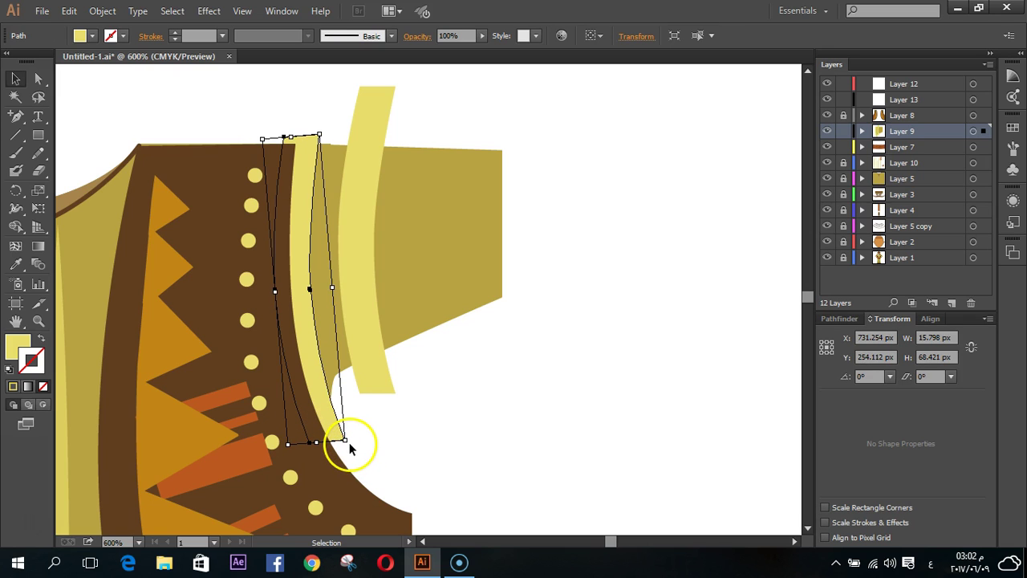
pyautogui.moveTo(349, 442); pyautogui.dragTo(367, 455)
# - Target the olive sleeve path in Layer 9 and try moving a stripe behind it, then undo
pyautogui.click(367, 455)
pyautogui.click(406, 249)
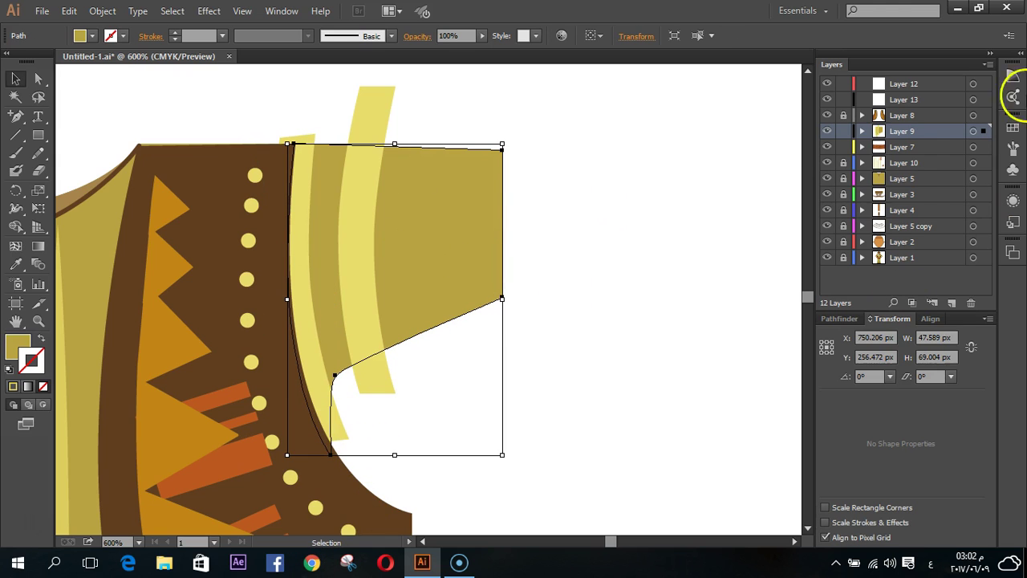
pyautogui.click(862, 130)
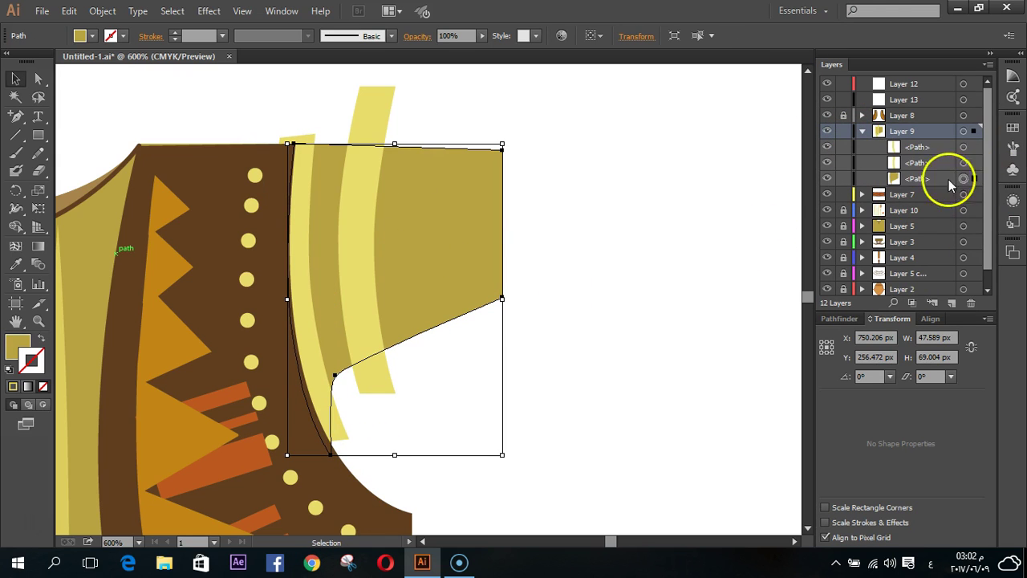
pyautogui.click(974, 179)
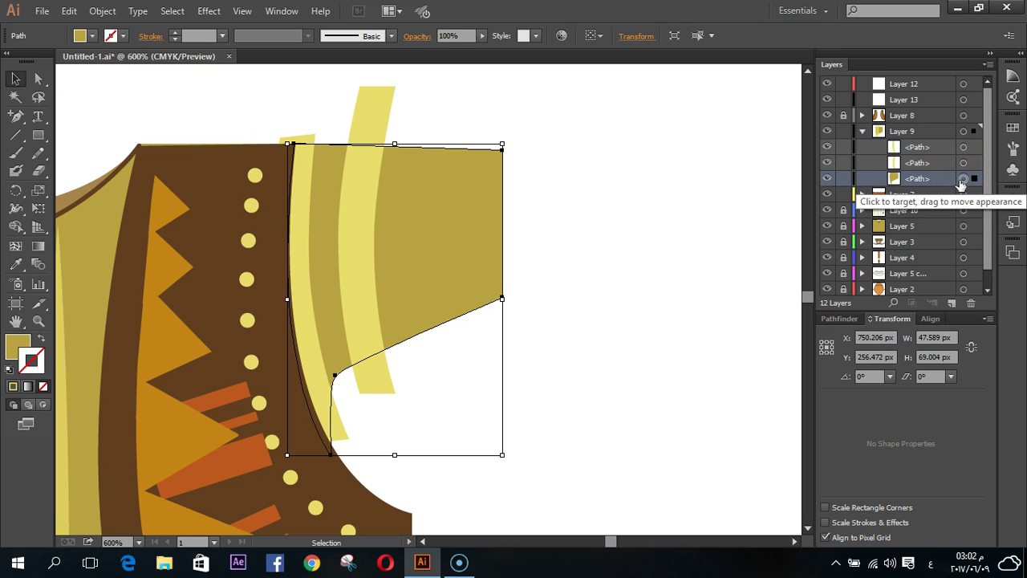
pyautogui.click(385, 165)
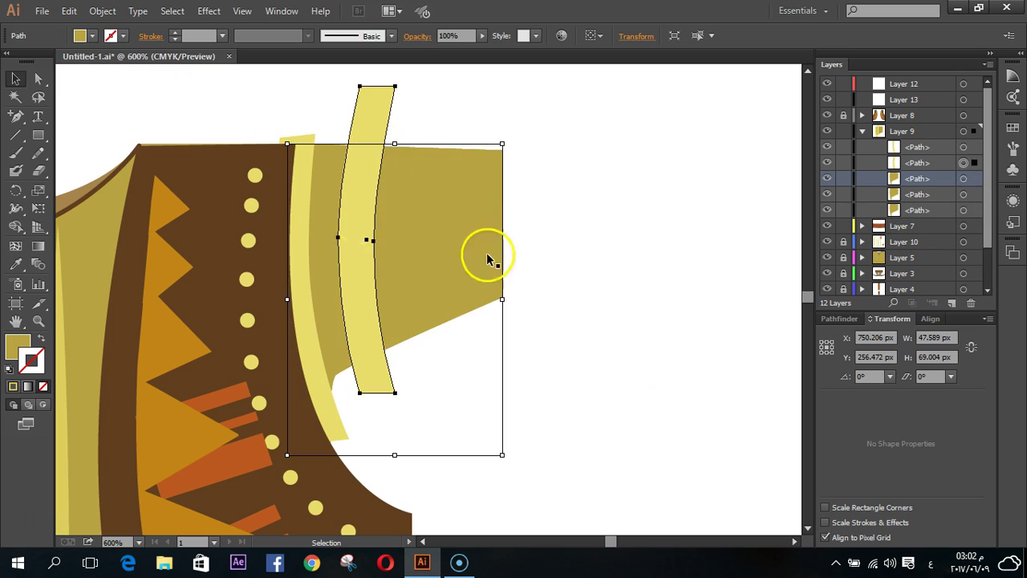
pyautogui.hotkey('ctrl', '[')
pyautogui.click(556, 287)
pyautogui.hotkey('ctrl', 'z')
# - Intersect the olive sleeve with the first yellow stripe to clip it to the sleeve
pyautogui.moveTo(374, 183); pyautogui.dragTo(374, 183)
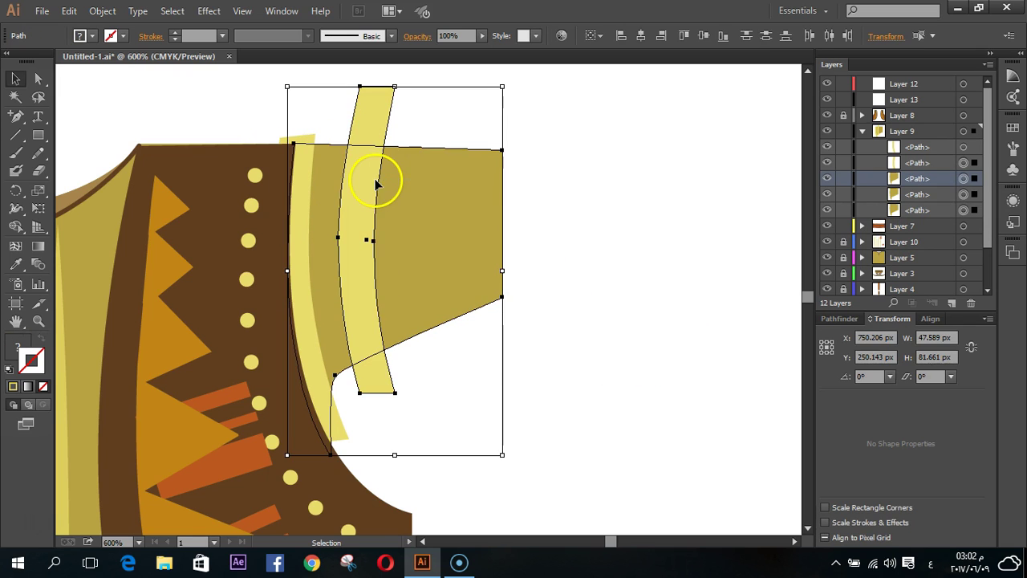
pyautogui.click(514, 250)
pyautogui.click(418, 233)
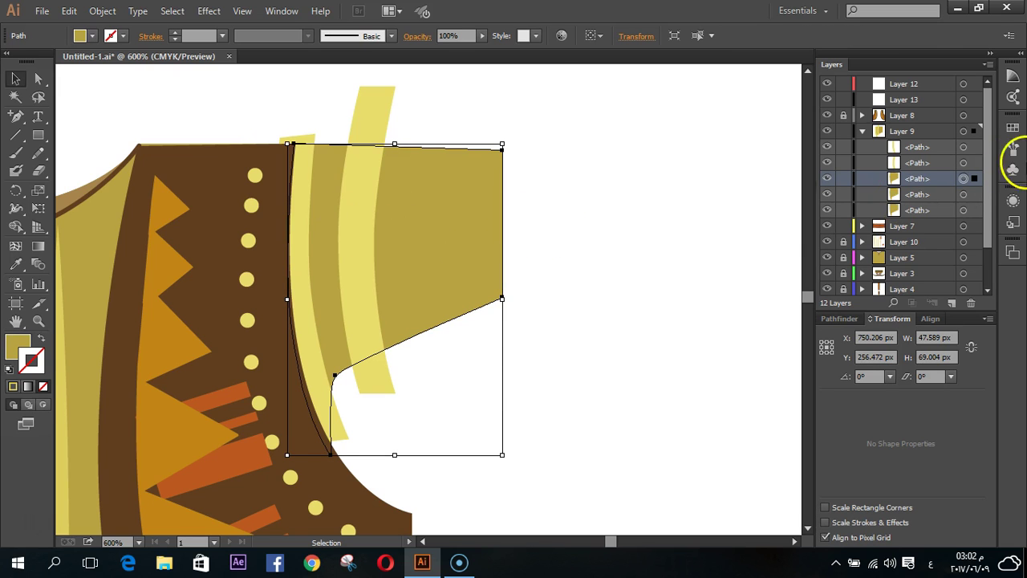
pyautogui.keyDown('shift'); pyautogui.click(360, 232); pyautogui.keyUp('shift')
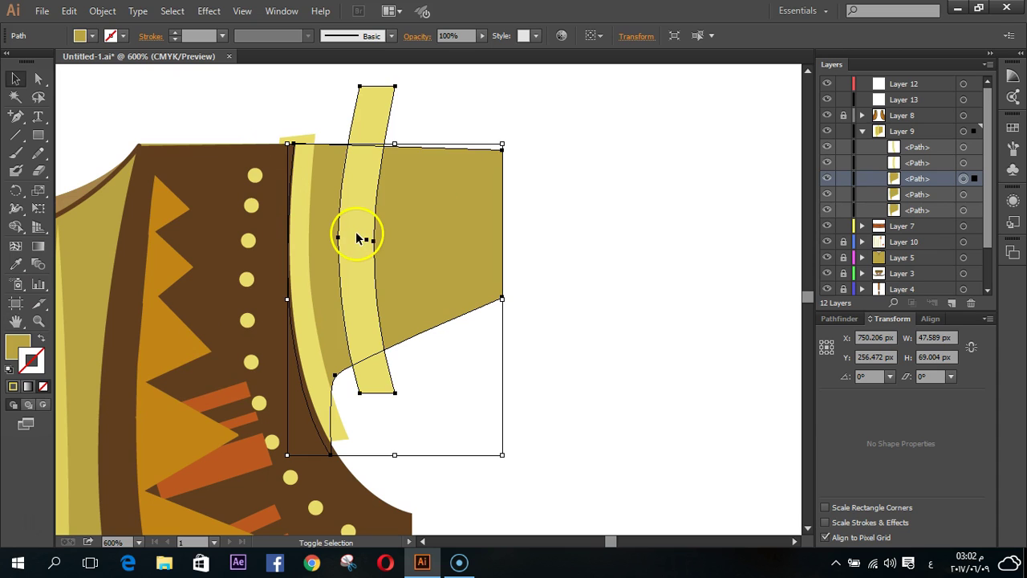
pyautogui.click(840, 318)
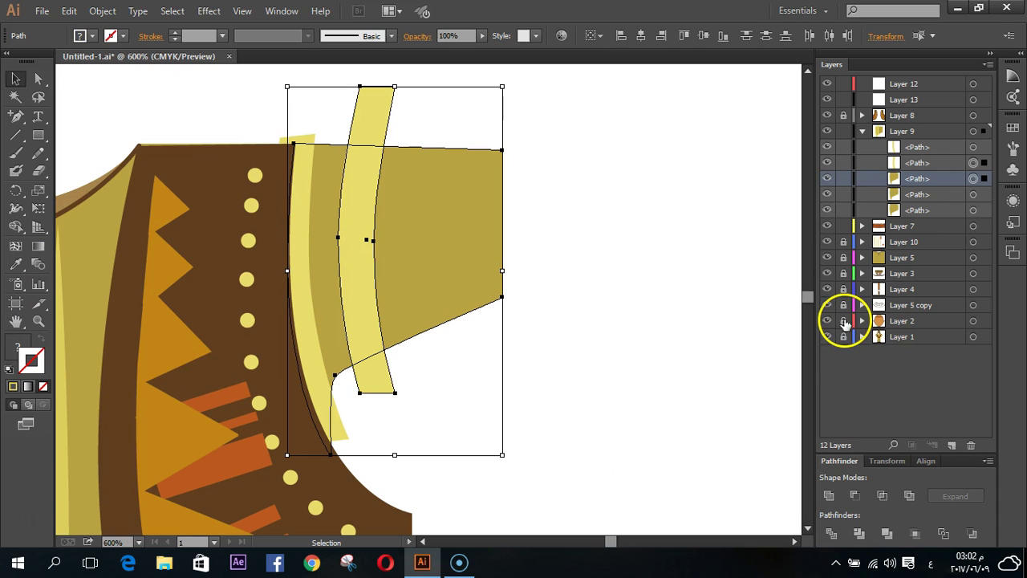
pyautogui.click(882, 498)
pyautogui.click(522, 324)
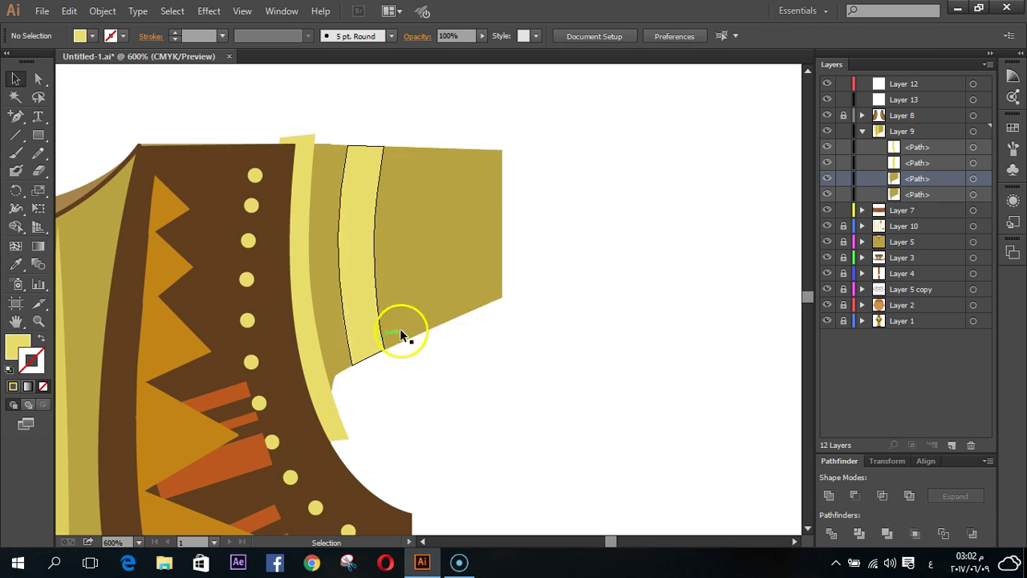
# - Intersect the sleeve path with the second yellow stripe to clip it too
pyautogui.click(973, 178)
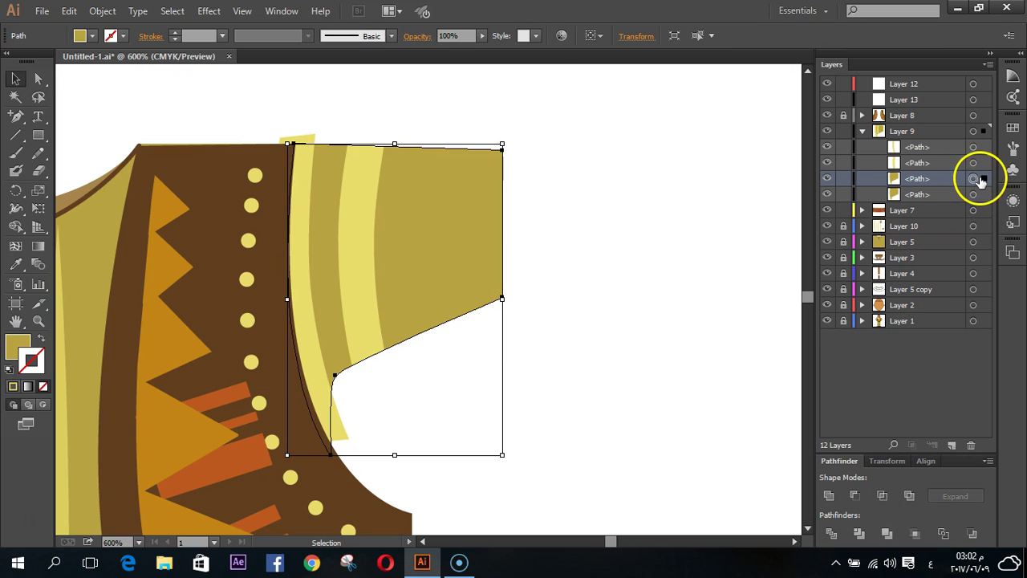
pyautogui.keyDown('shift'); pyautogui.click(306, 200); pyautogui.keyUp('shift')
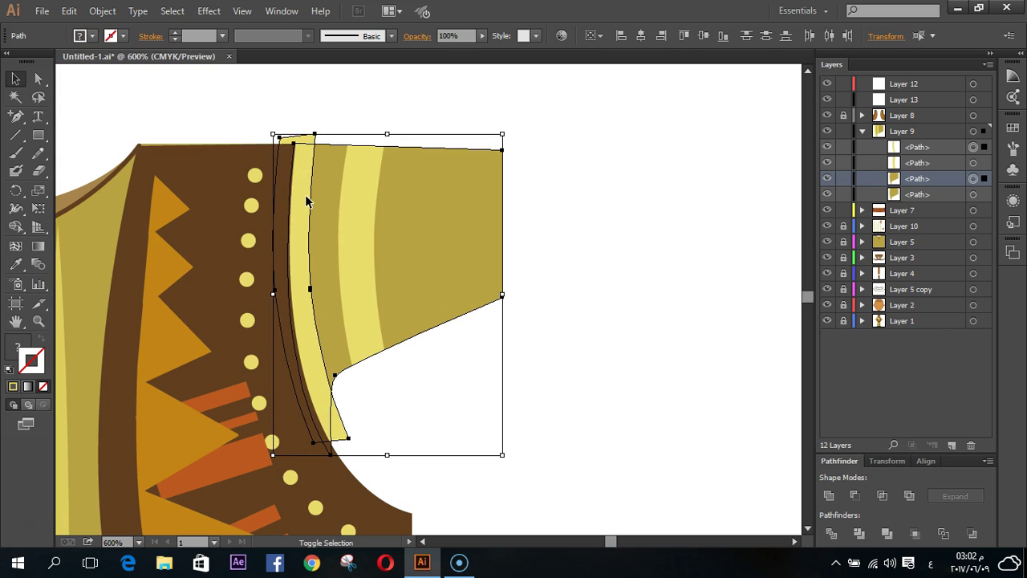
pyautogui.click(882, 495)
pyautogui.click(651, 427)
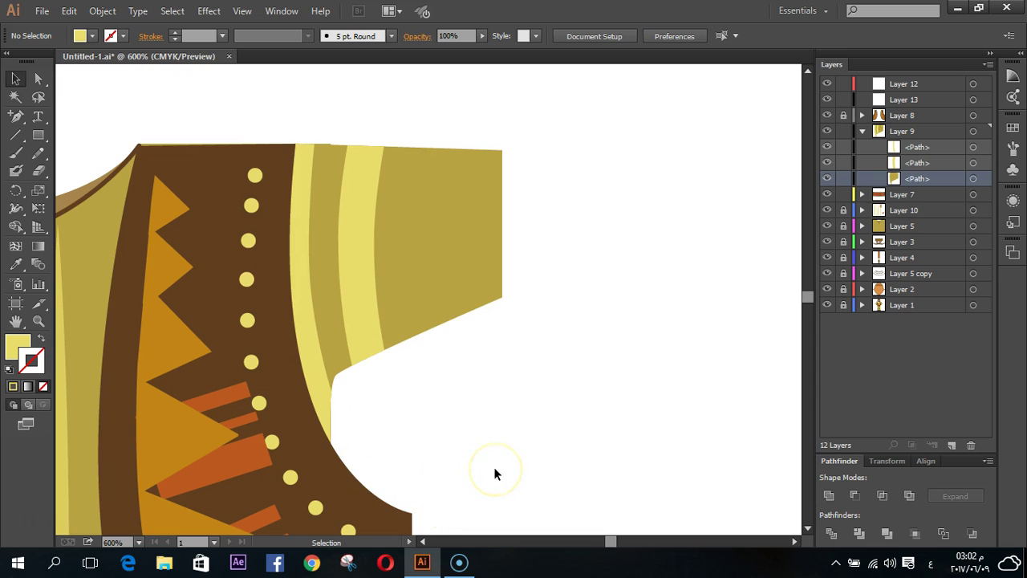
# - Zoom out and select the olive sleeve shape
pyautogui.scroll(-1, 494, 473)
pyautogui.scroll(-1, 495, 473)
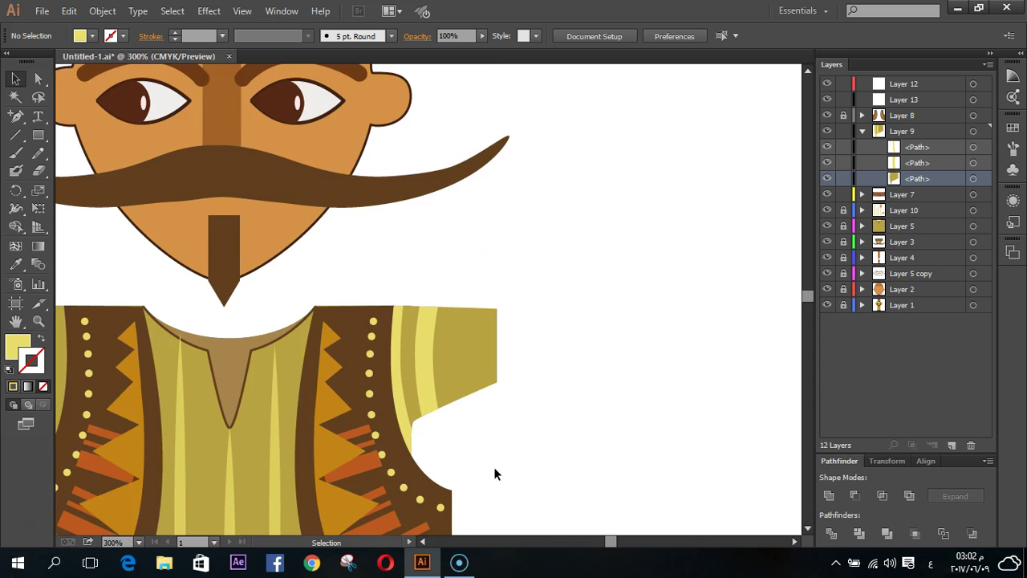
pyautogui.scroll(-1, 495, 474)
pyautogui.scroll(-1, 494, 473)
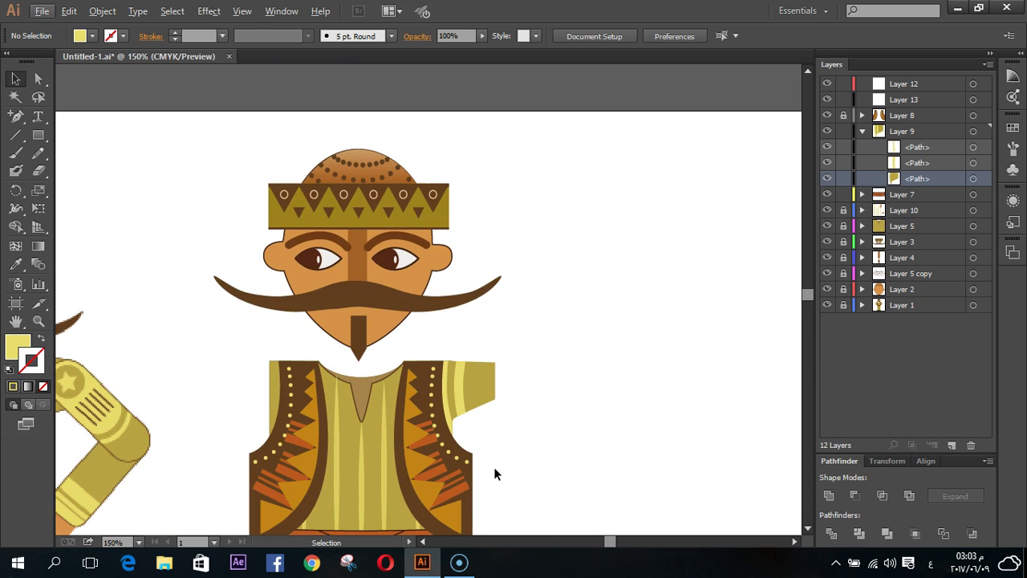
pyautogui.click(498, 429)
pyautogui.scroll(-1, 499, 434)
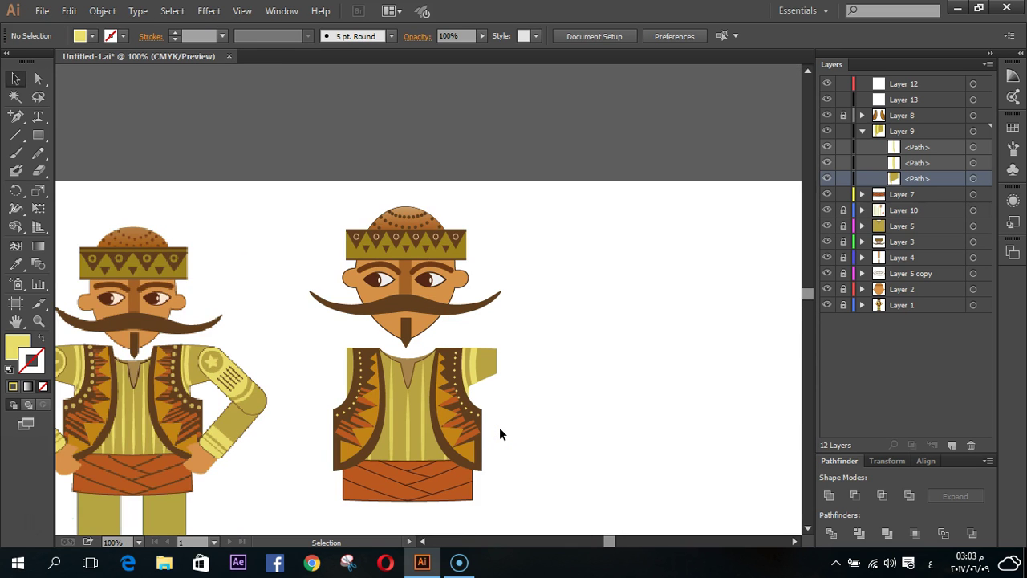
pyautogui.scroll(1, 499, 426)
pyautogui.scroll(1, 499, 427)
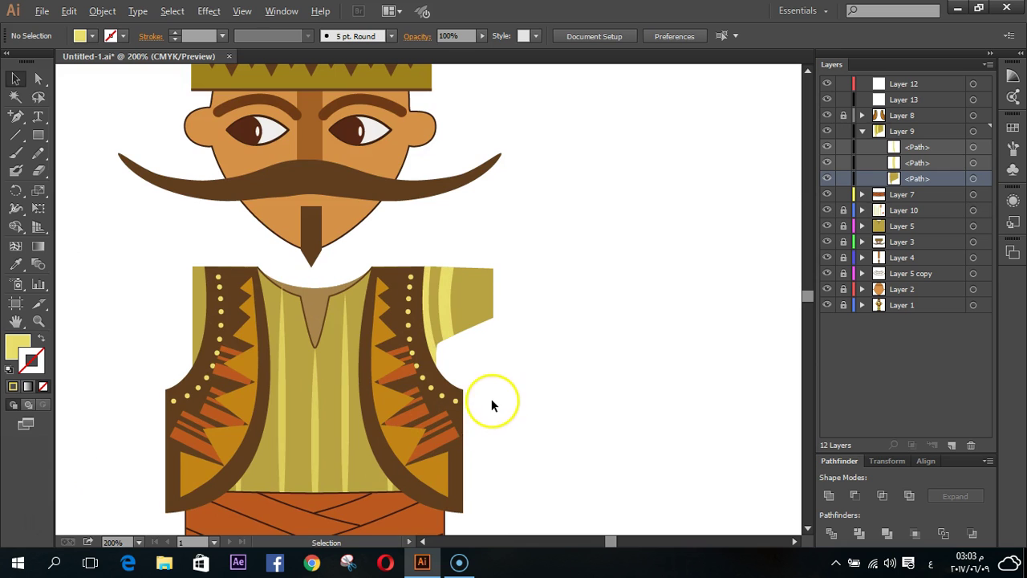
pyautogui.scroll(-1, 491, 405)
pyautogui.scroll(1, 489, 405)
pyautogui.click(484, 331)
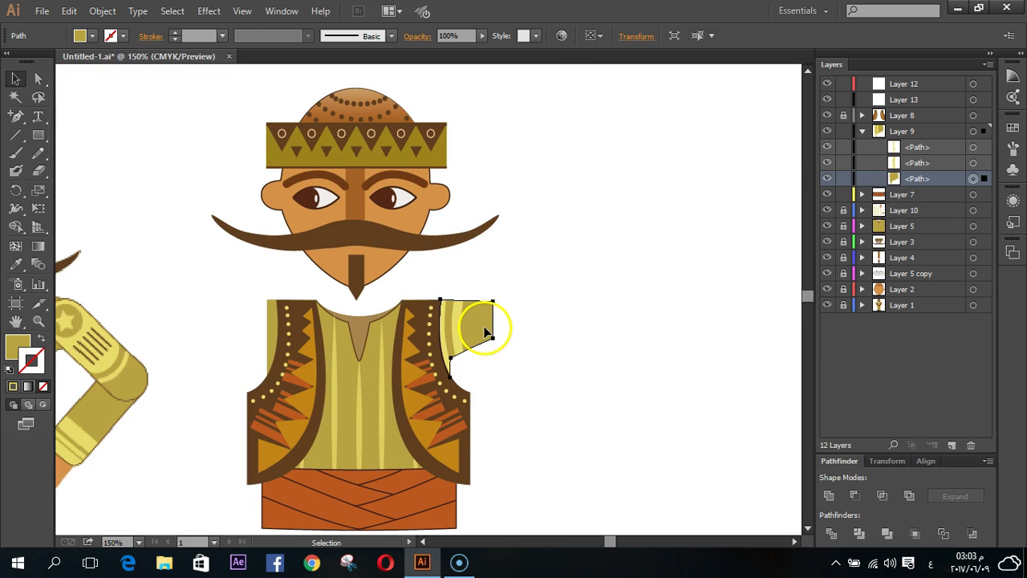
# - Paste a copy of the sleeve in front and swap its fill into an olive outline
pyautogui.hotkey('ctrl', 'c')
pyautogui.hotkey('ctrl', 'f')
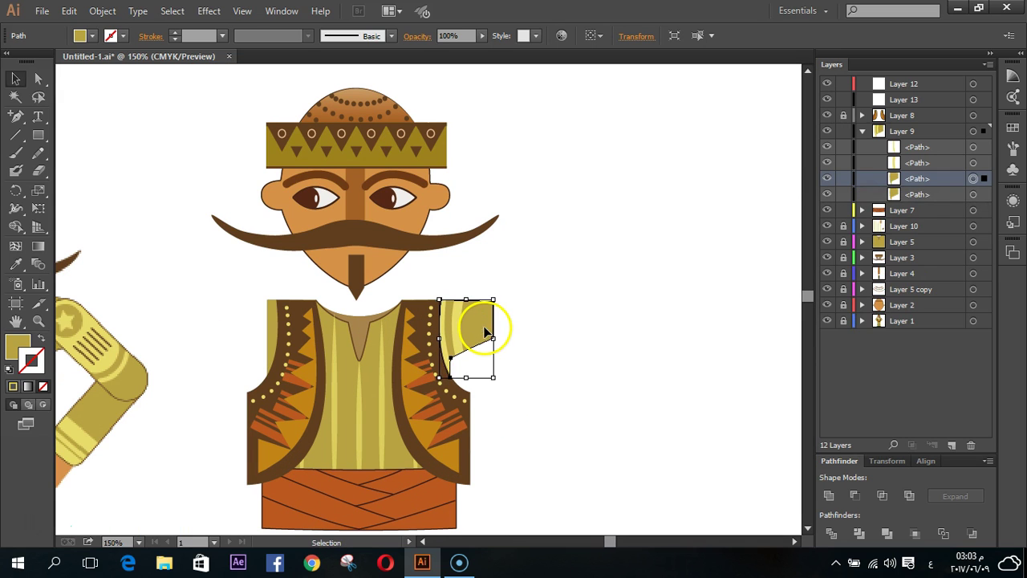
pyautogui.click(42, 340)
pyautogui.click(16, 264)
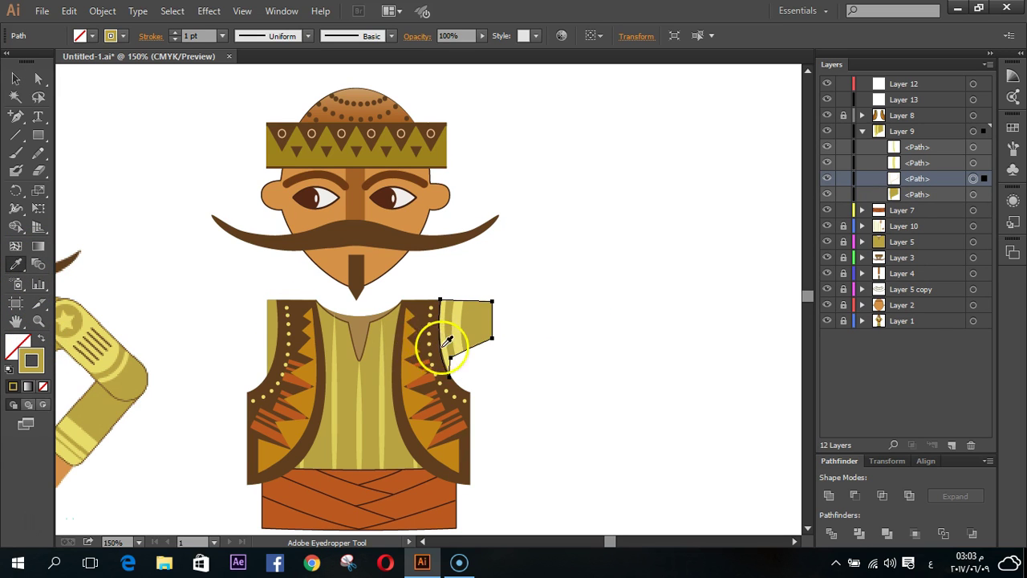
# - Colour the sleeve outline copy the vest's dark brown and move it to the top of Layer 9
pyautogui.click(303, 426)
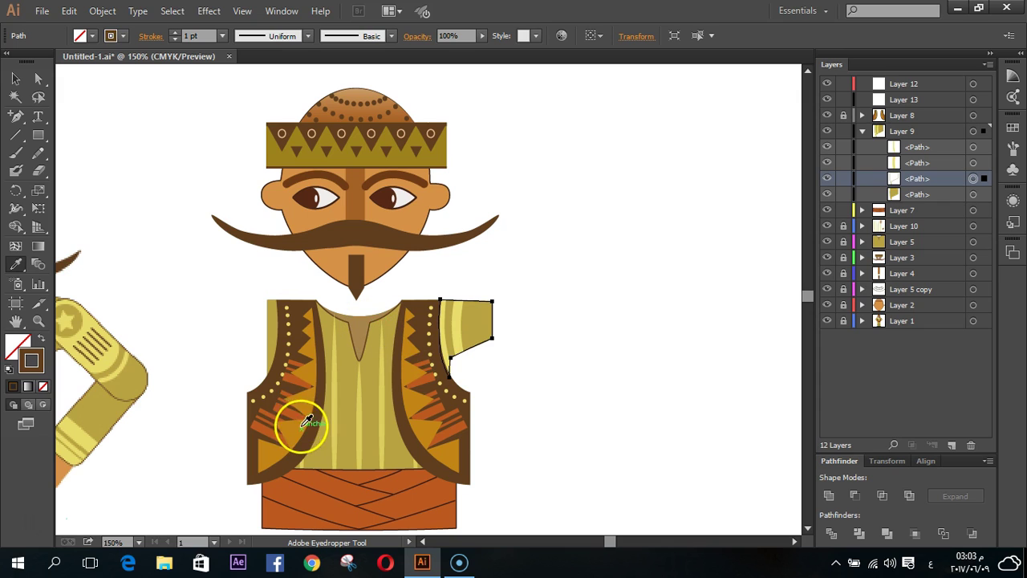
pyautogui.click(16, 78)
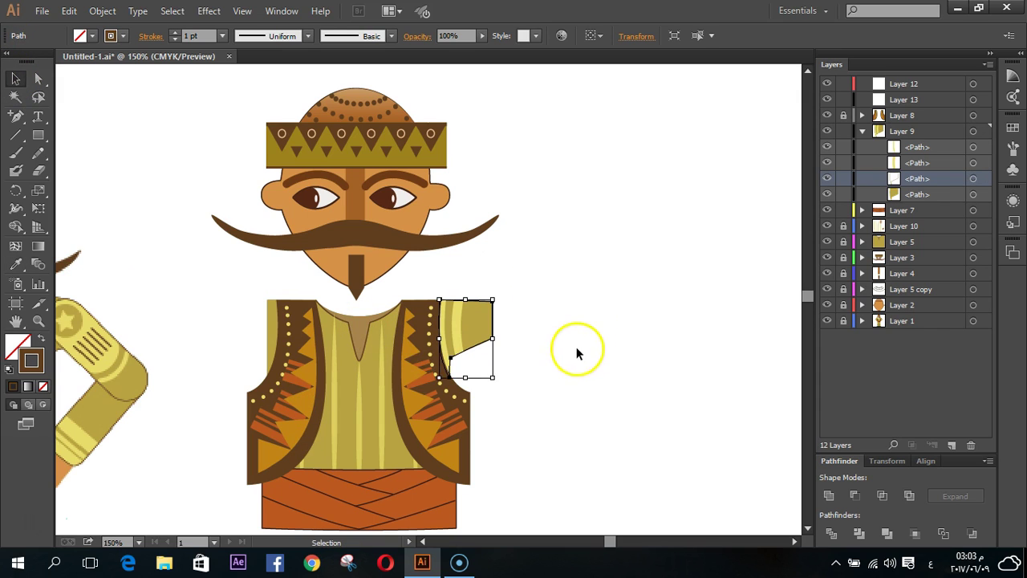
pyautogui.click(554, 357)
pyautogui.click(482, 340)
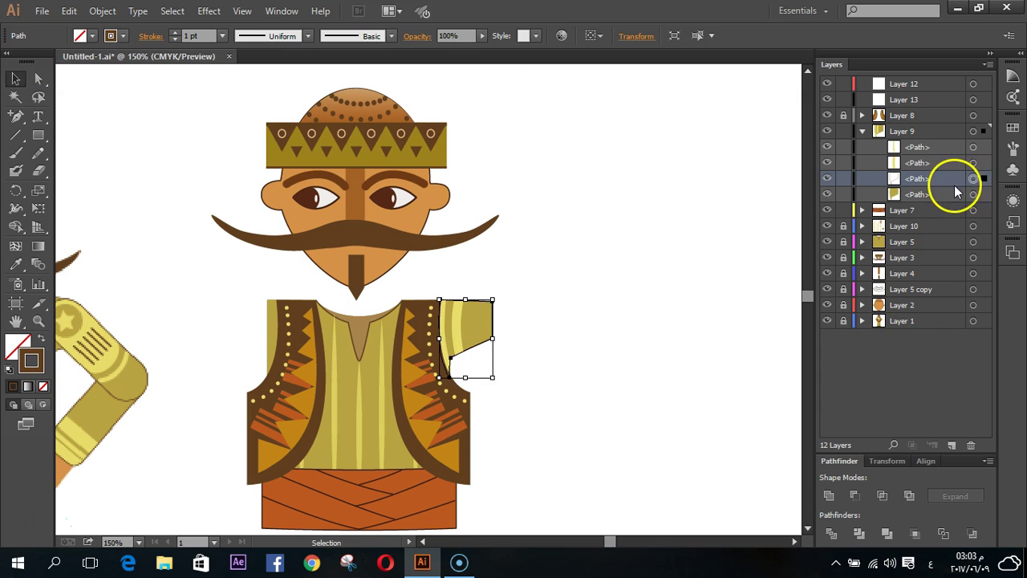
pyautogui.moveTo(951, 179); pyautogui.dragTo(924, 149)
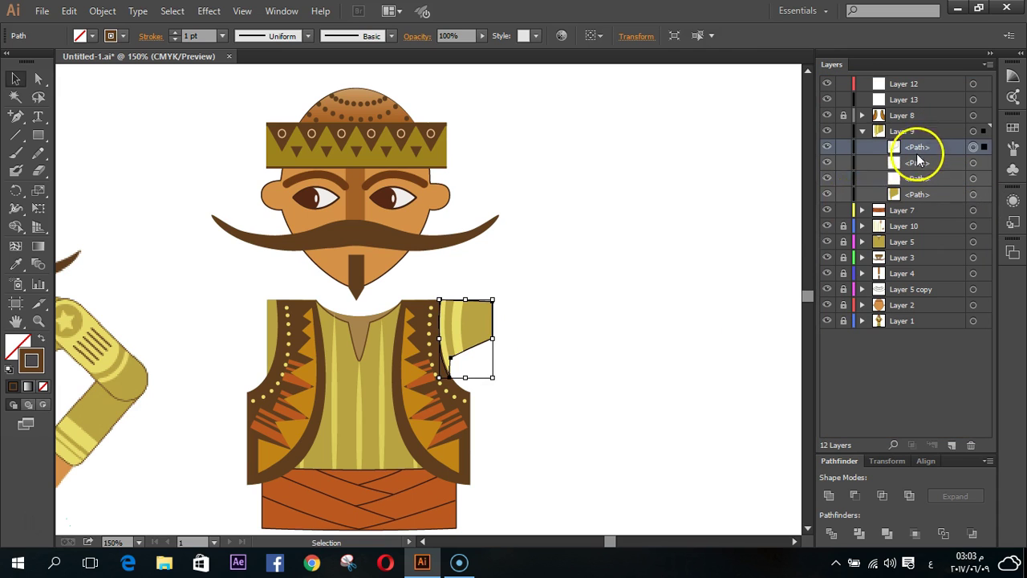
pyautogui.click(566, 347)
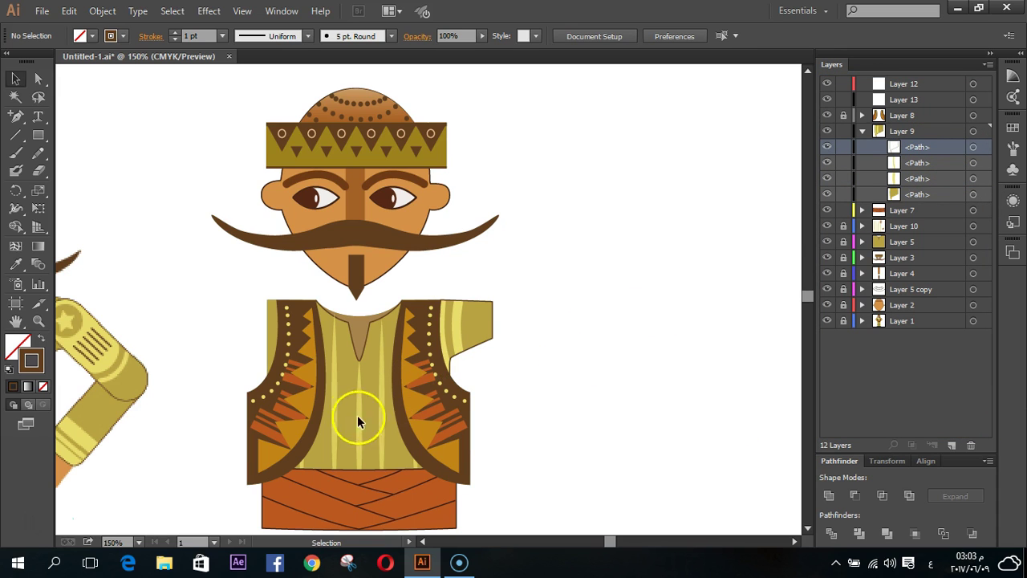
pyautogui.click(455, 353)
# - Set the sleeve outline to a 1 pt stroke, then deselect and zoom out to show both characters
pyautogui.click(190, 36)
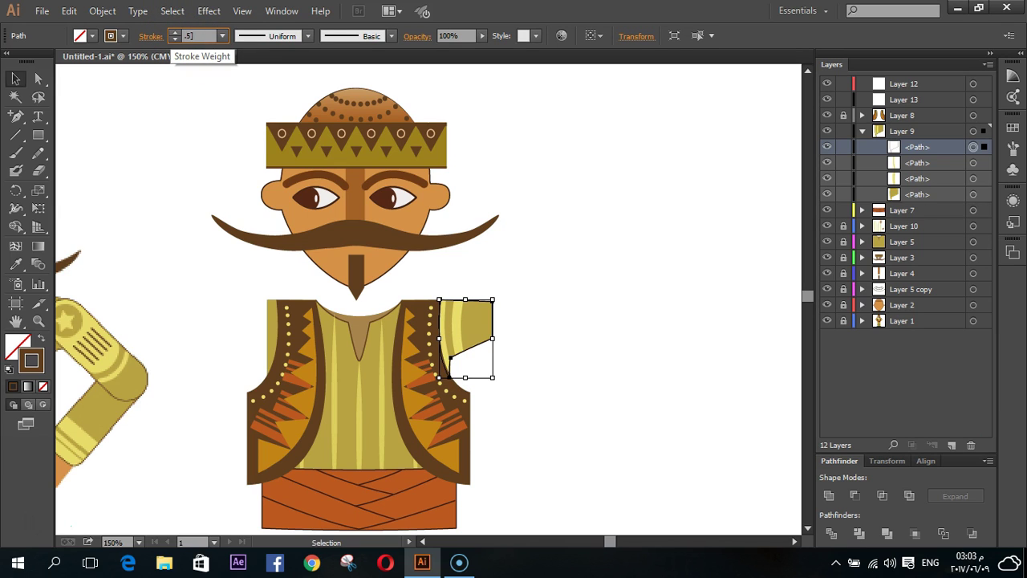
pyautogui.click(606, 314)
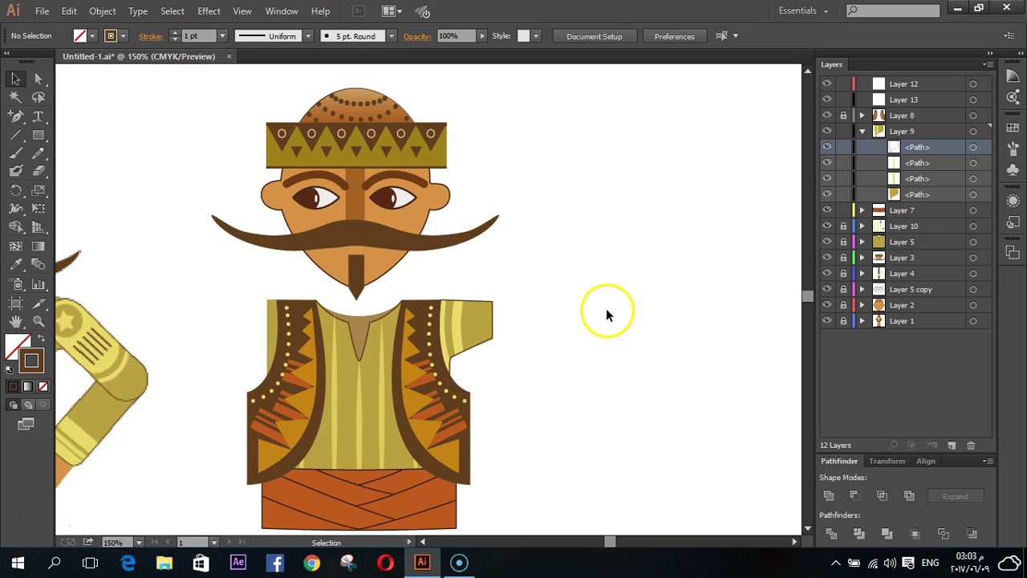
pyautogui.scroll(-2, 566, 379)
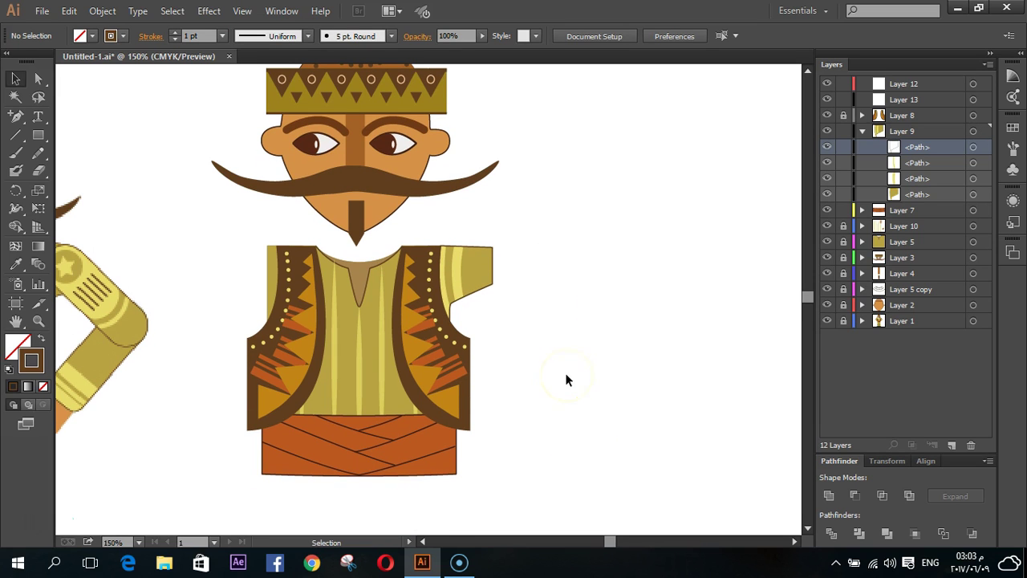
pyautogui.click(487, 282)
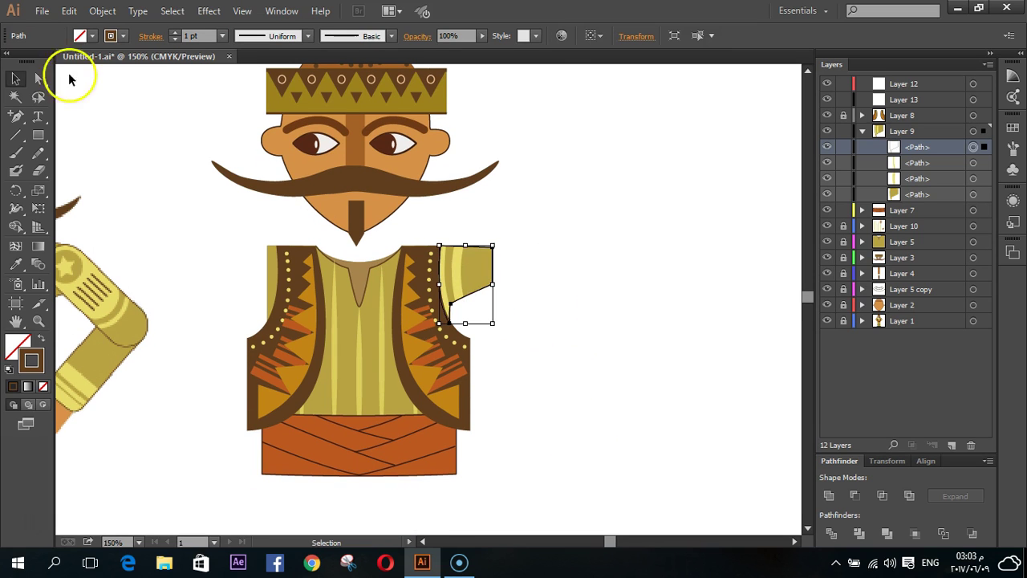
pyautogui.click(149, 40)
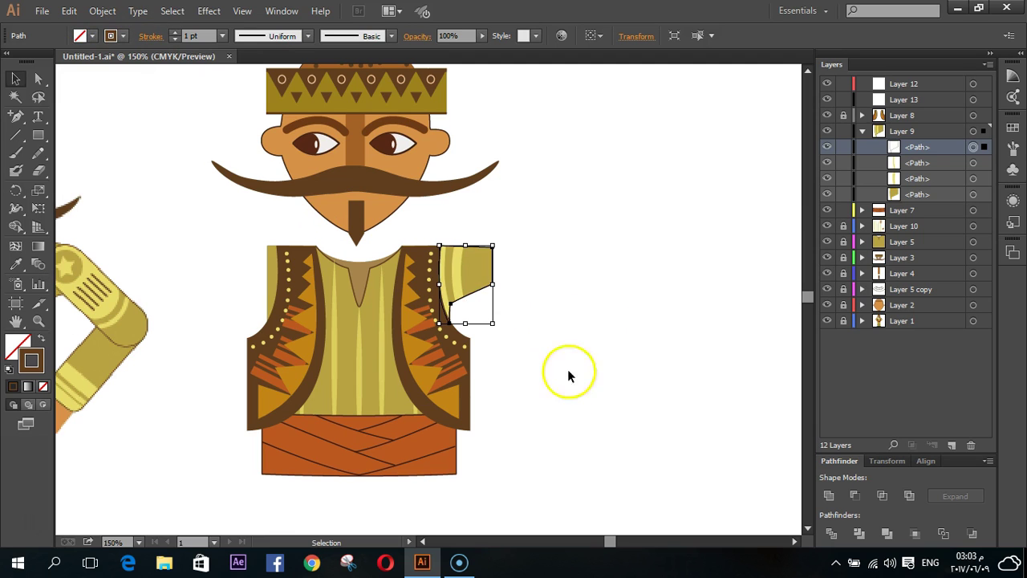
pyautogui.click(556, 401)
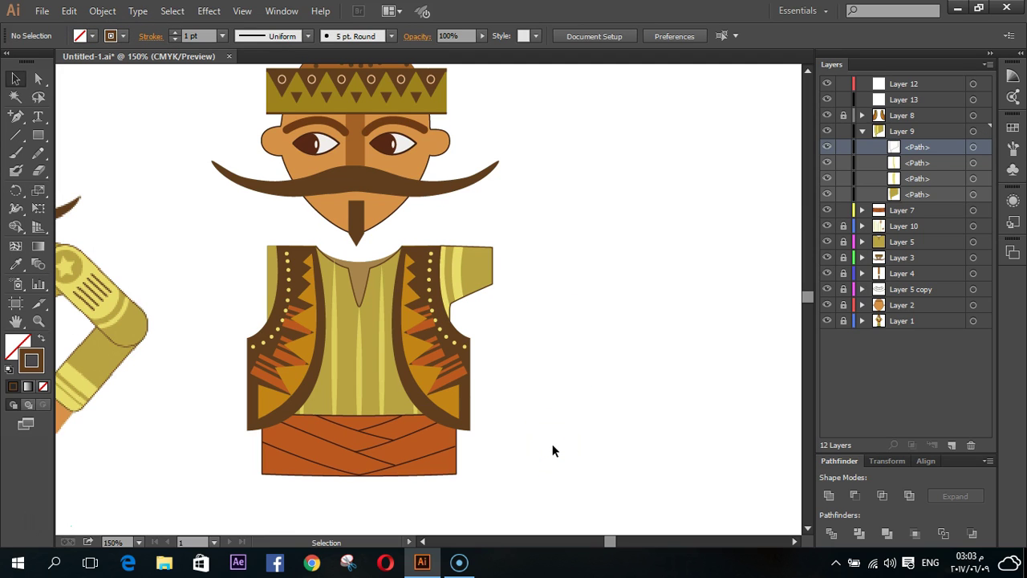
pyautogui.hotkey('ctrl', '-')
pyautogui.scroll(-1, 552, 444)
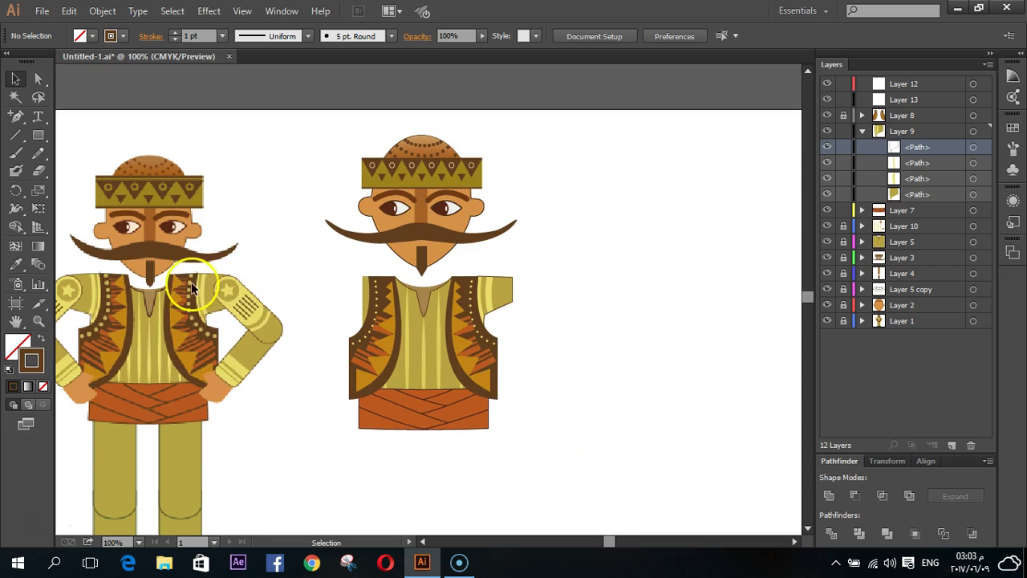
pyautogui.moveTo(251, 305); pyautogui.dragTo(504, 302)
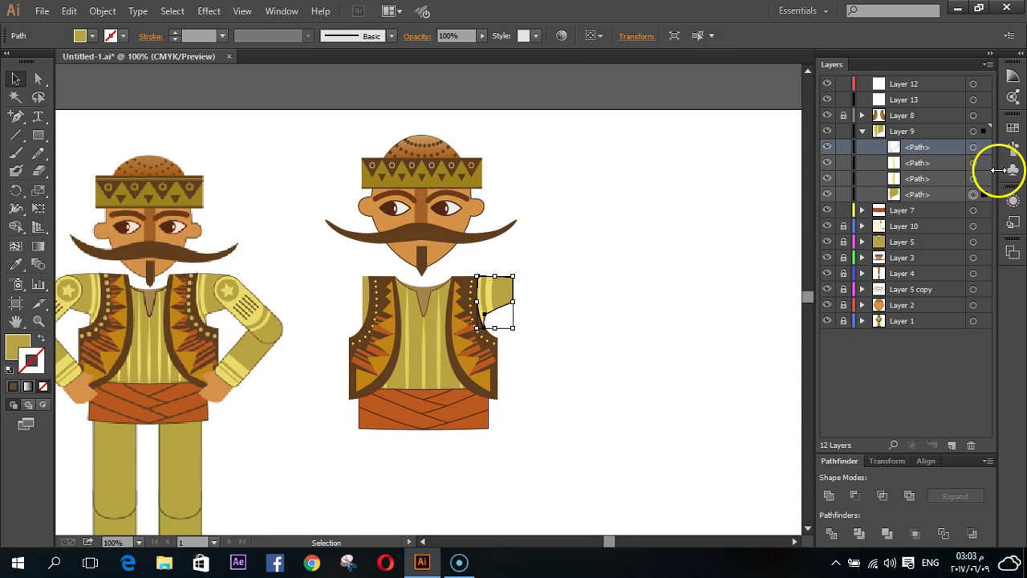
pyautogui.click(983, 147)
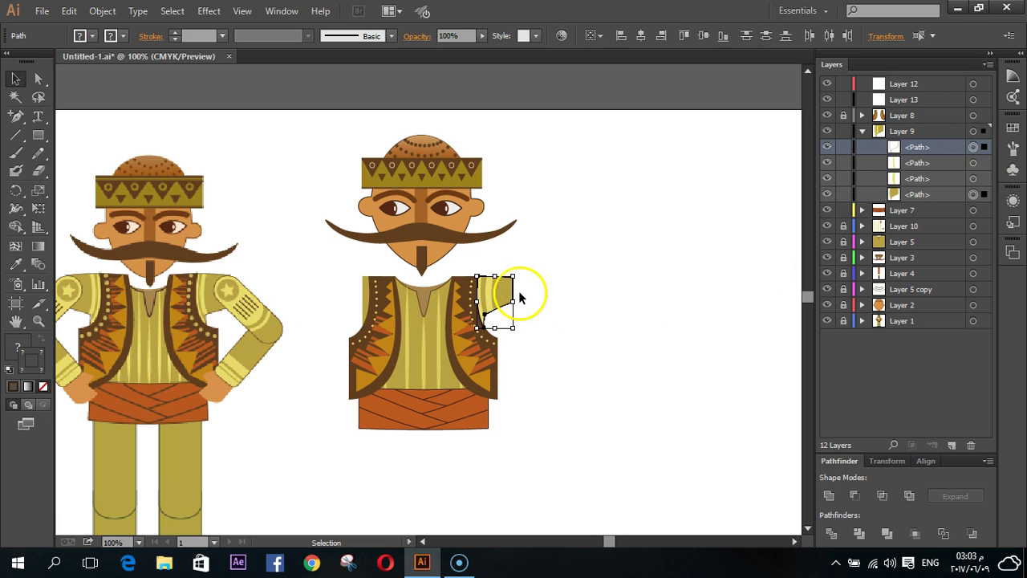
pyautogui.moveTo(514, 301); pyautogui.dragTo(518, 301)
pyautogui.click(575, 459)
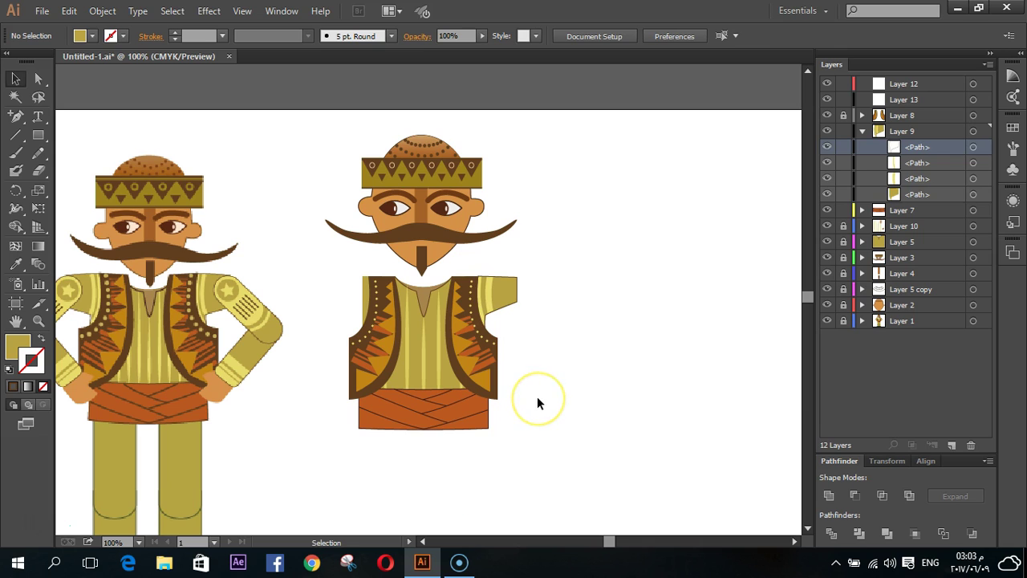
pyautogui.moveTo(537, 293); pyautogui.dragTo(506, 269)
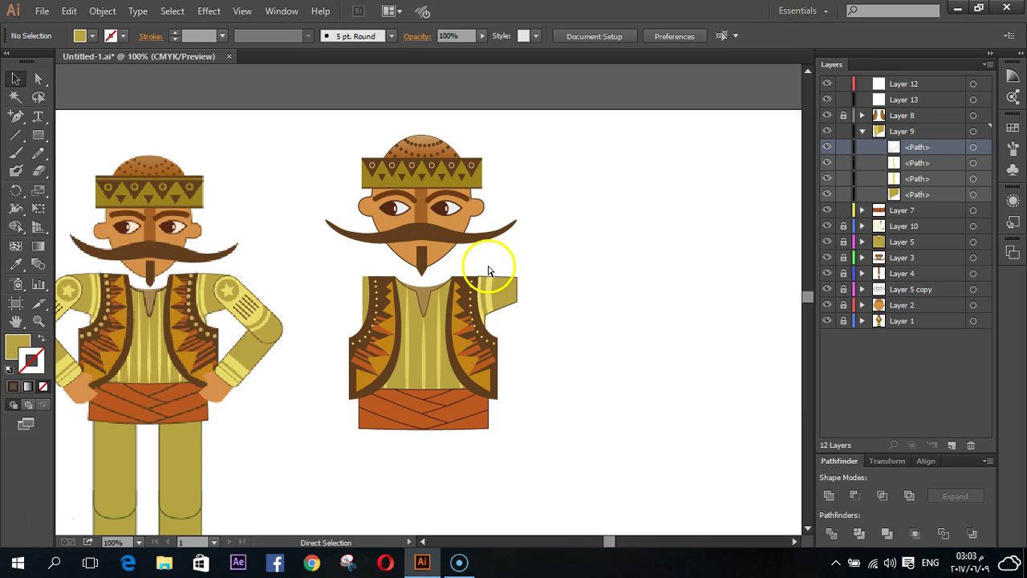
pyautogui.hotkey('ctrl', 'z')
pyautogui.click(592, 339)
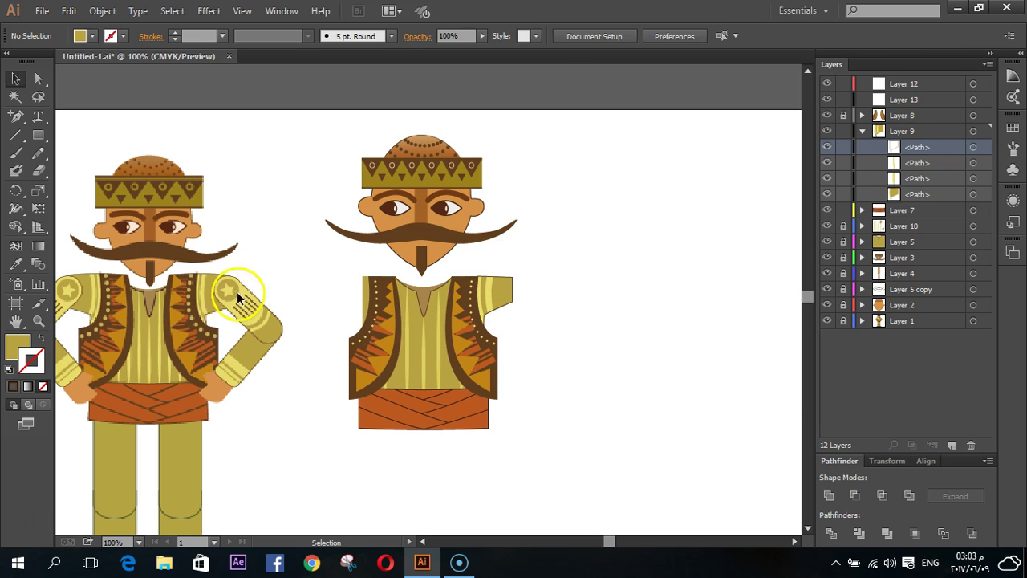
pyautogui.moveTo(37, 135); pyautogui.dragTo(157, 157)
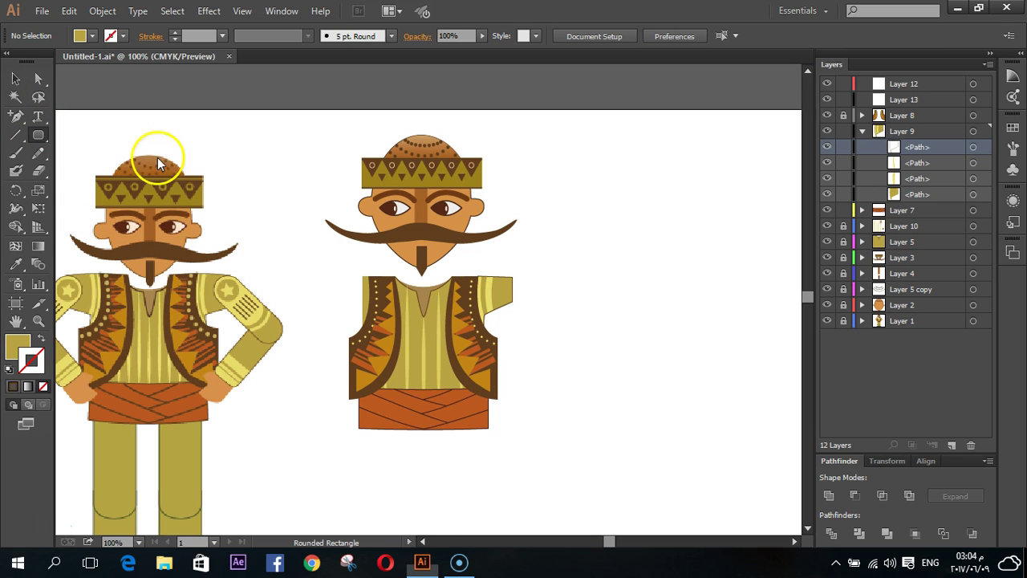
# - Draw a 40.522 × 121.817 px olive capsule arm below the sleeve and paste a copy shortened to about 84 px
pyautogui.moveTo(548, 279)
pyautogui.mouseDown()
pyautogui.moveTo(511, 404)
pyautogui.moveTo(518, 368)
pyautogui.mouseUp()
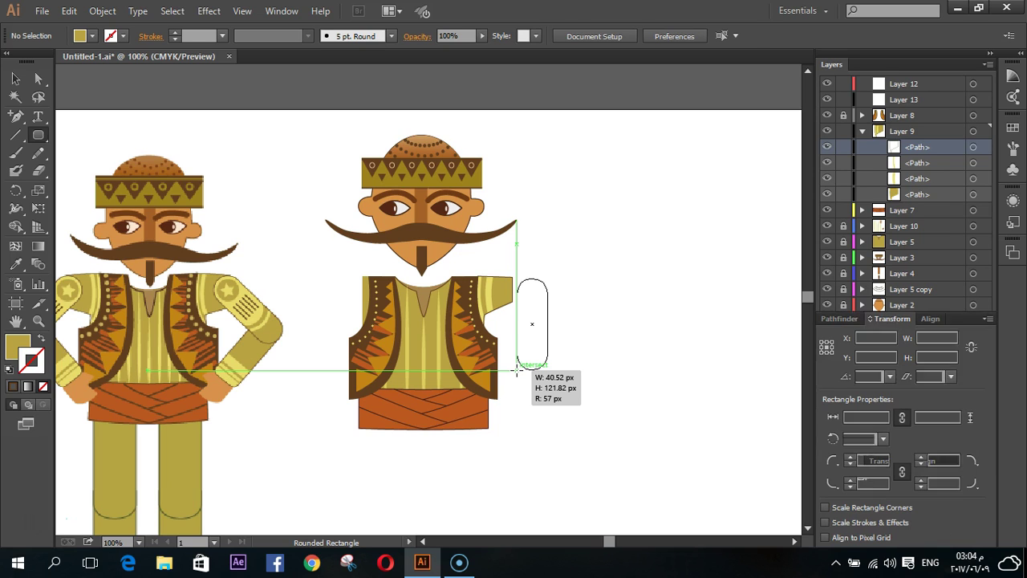
pyautogui.moveTo(518, 369); pyautogui.dragTo(517, 370)
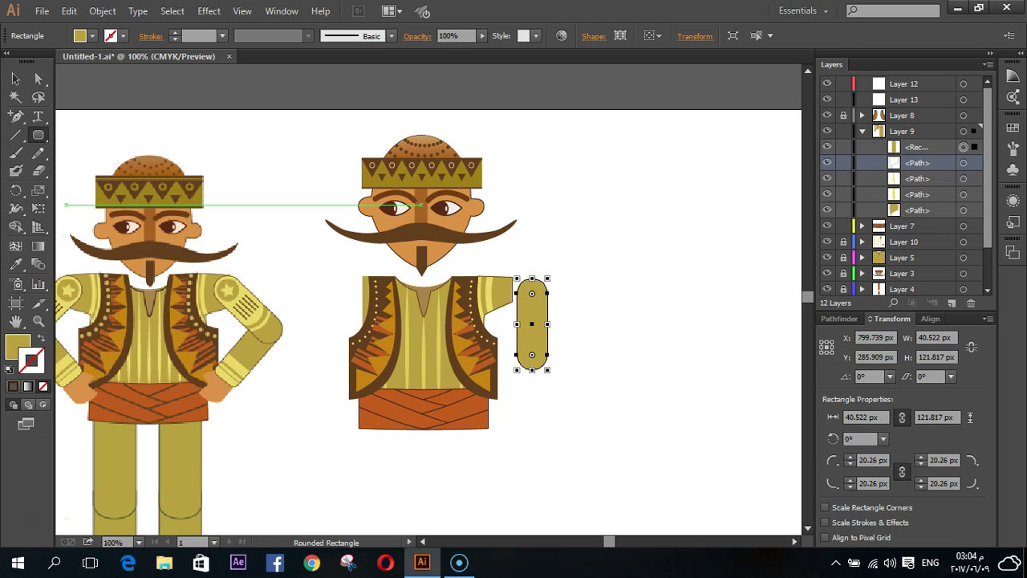
pyautogui.click(15, 78)
pyautogui.click(596, 462)
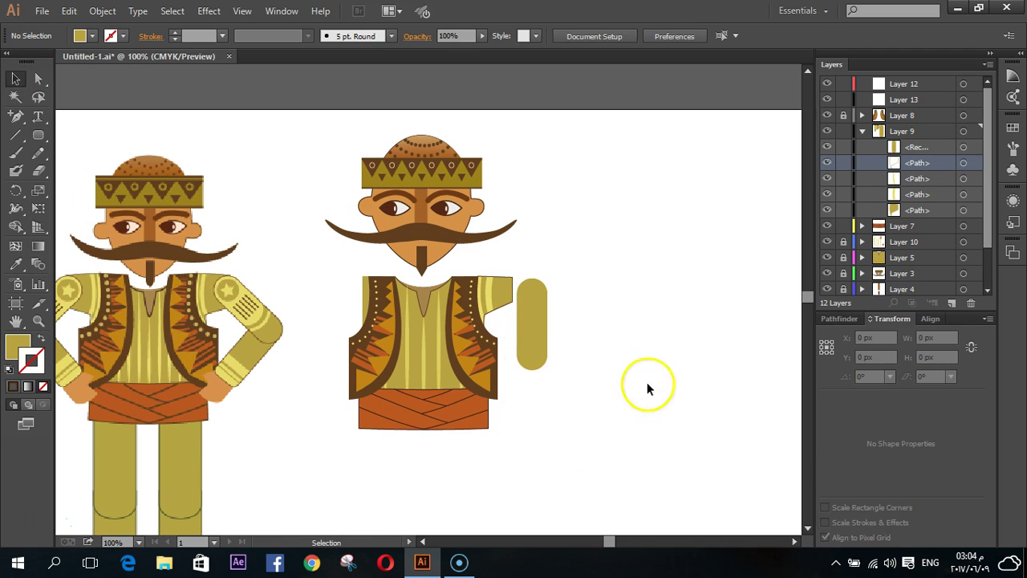
pyautogui.click(533, 359)
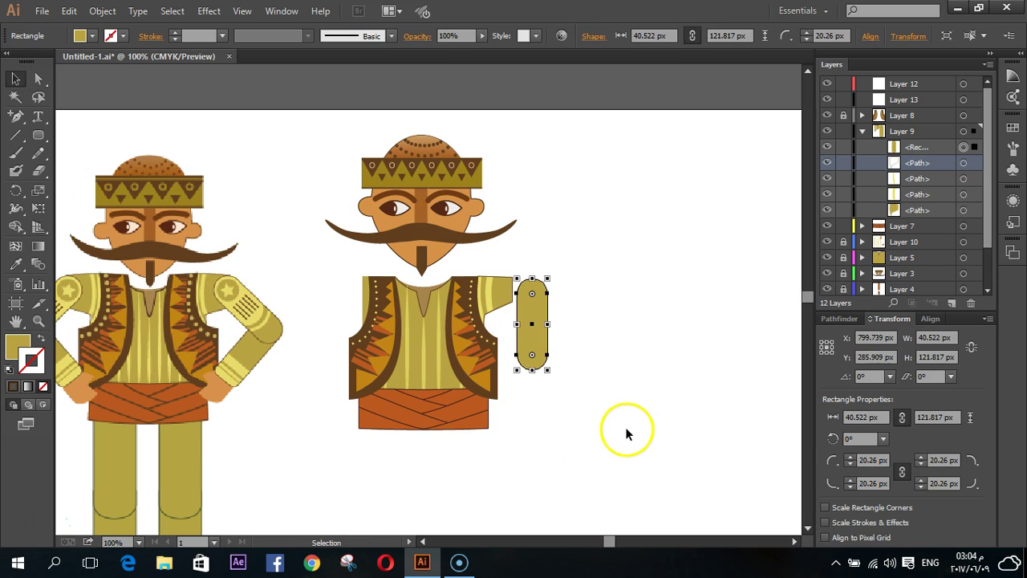
pyautogui.hotkey('ctrl', 'f')
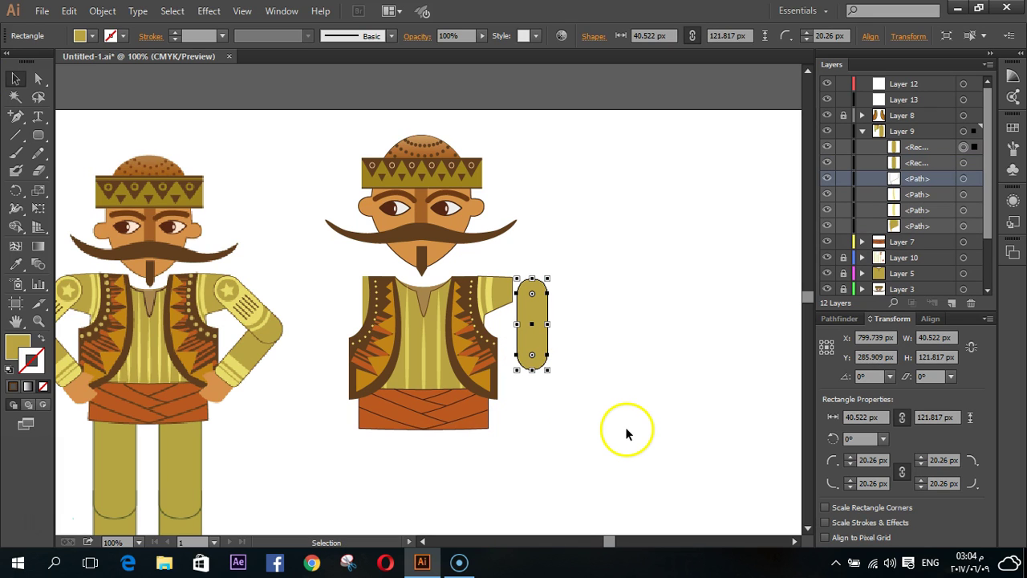
pyautogui.moveTo(532, 370); pyautogui.dragTo(532, 345)
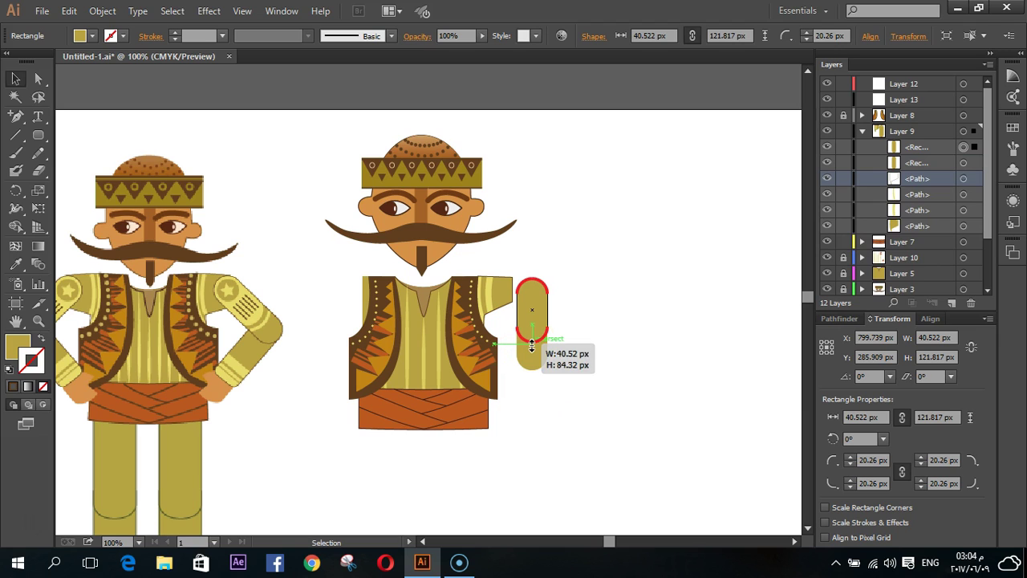
# - Colour the short arm copy with the left sleeve stripe's light yellow
pyautogui.click(15, 264)
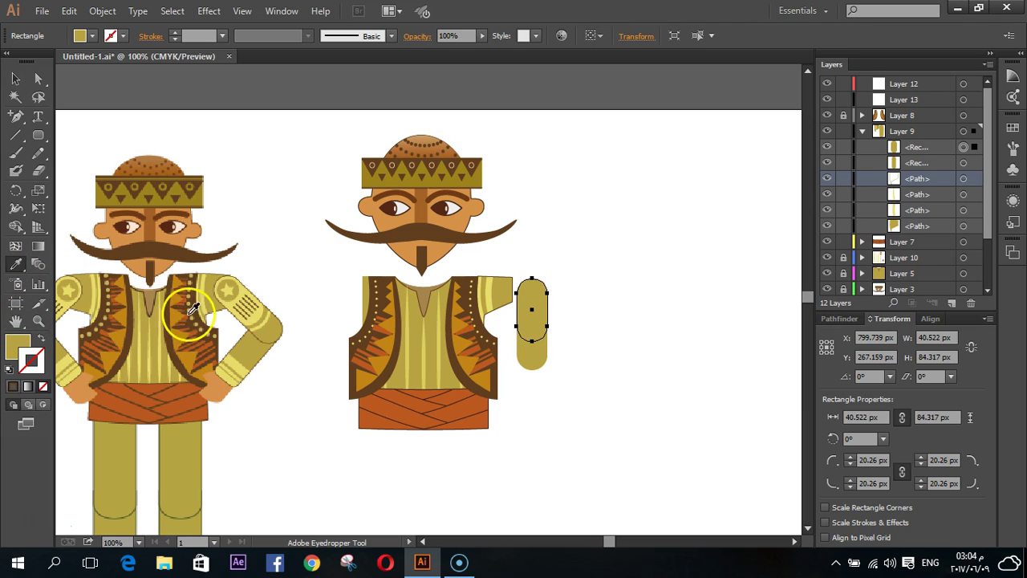
pyautogui.click(256, 314)
pyautogui.click(15, 76)
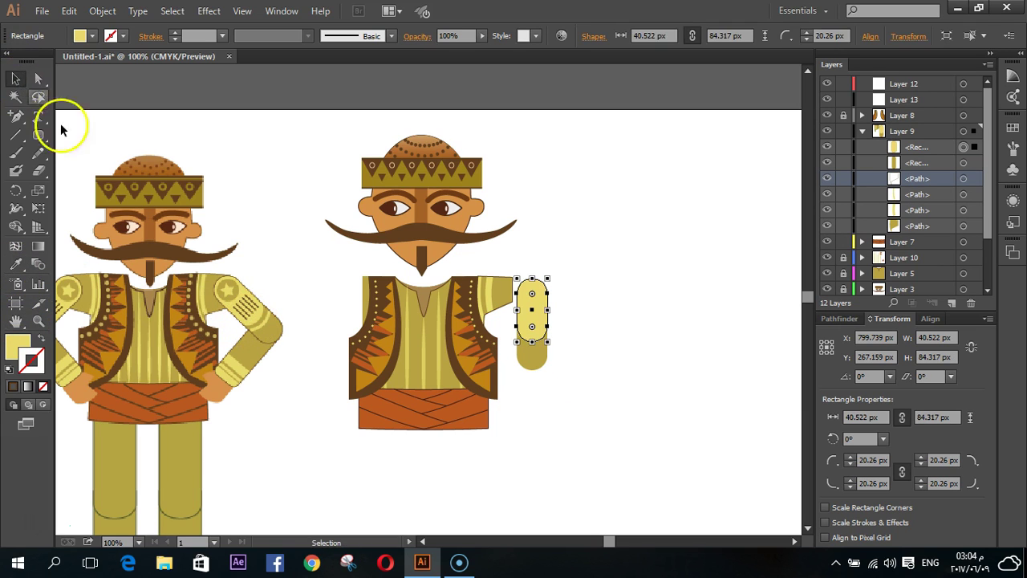
pyautogui.click(510, 455)
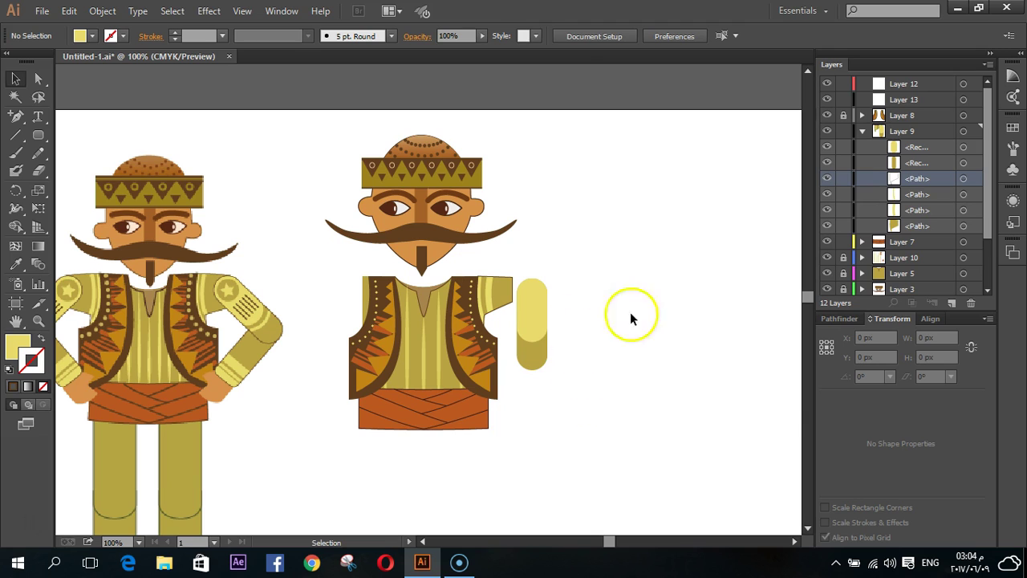
# - Draw a 34.463 px circle at the arm top and fill it with the darker gold
pyautogui.moveTo(38, 135); pyautogui.dragTo(89, 173)
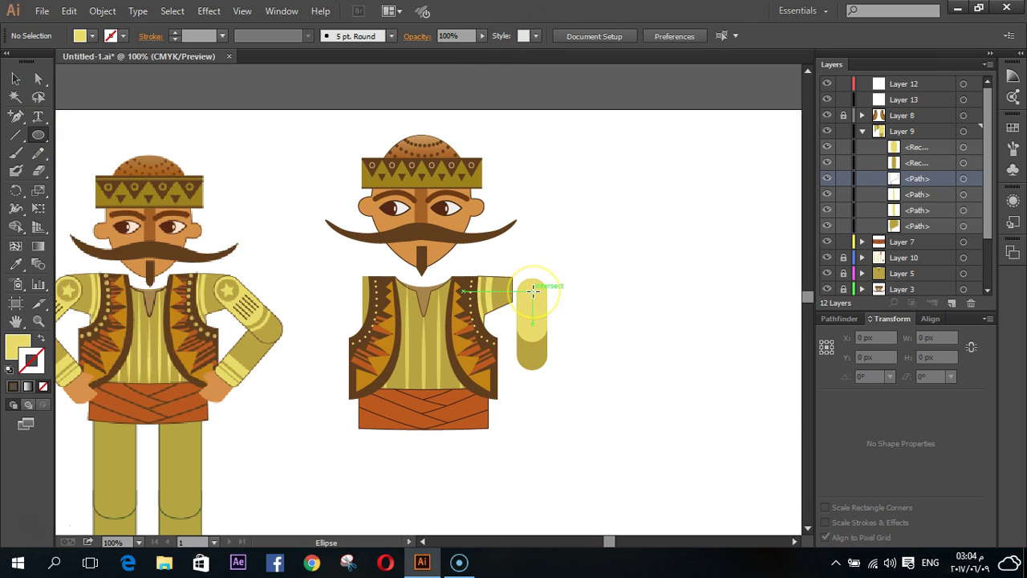
pyautogui.moveTo(533, 291); pyautogui.dragTo(532, 299)
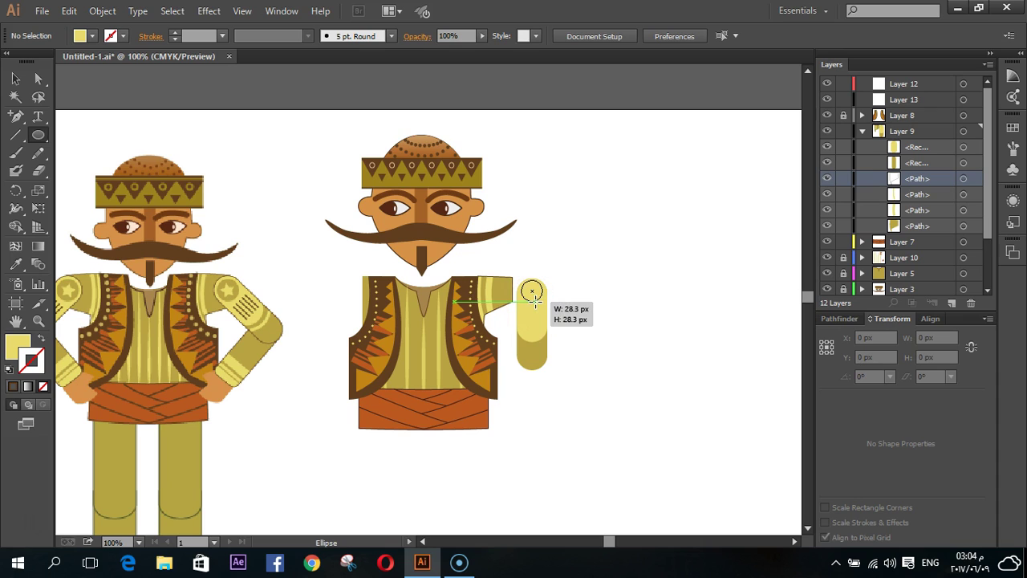
pyautogui.moveTo(536, 301); pyautogui.dragTo(545, 302)
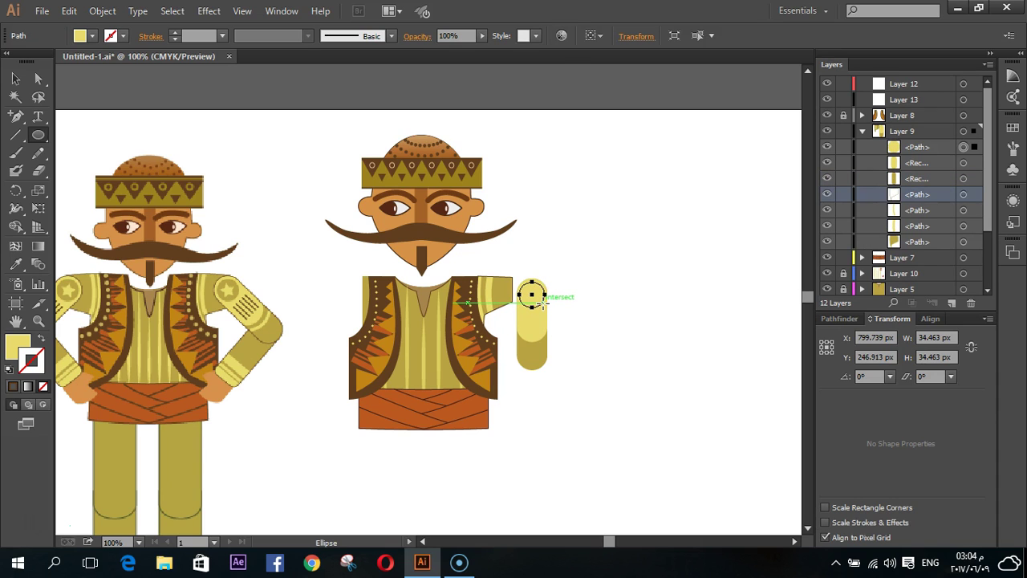
pyautogui.click(16, 262)
pyautogui.click(533, 357)
pyautogui.click(16, 80)
pyautogui.click(554, 446)
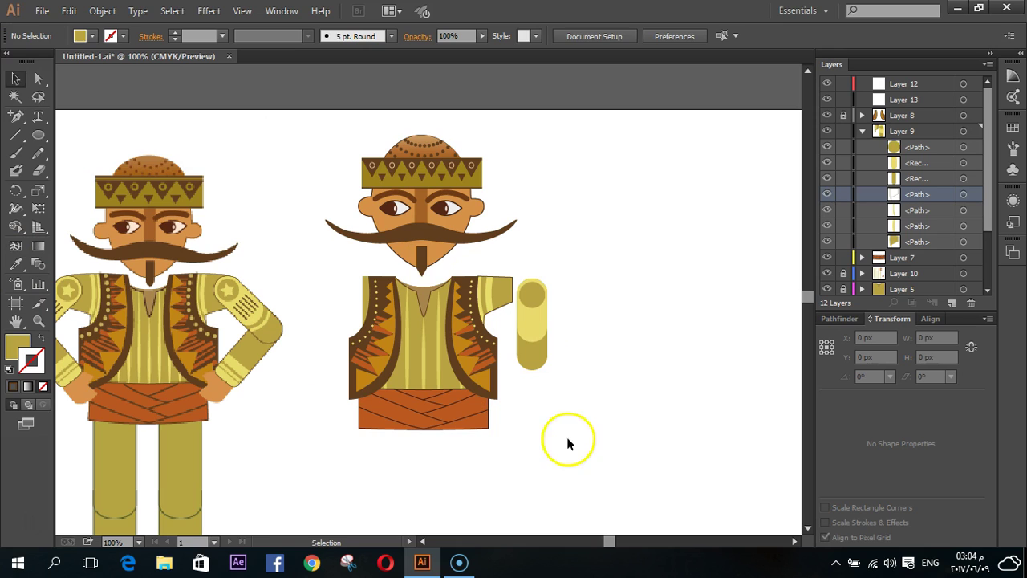
# - Draw a 21.122 × 20.539 px star inside the gold circle and fill it pale yellow
pyautogui.moveTo(38, 135); pyautogui.dragTo(88, 207)
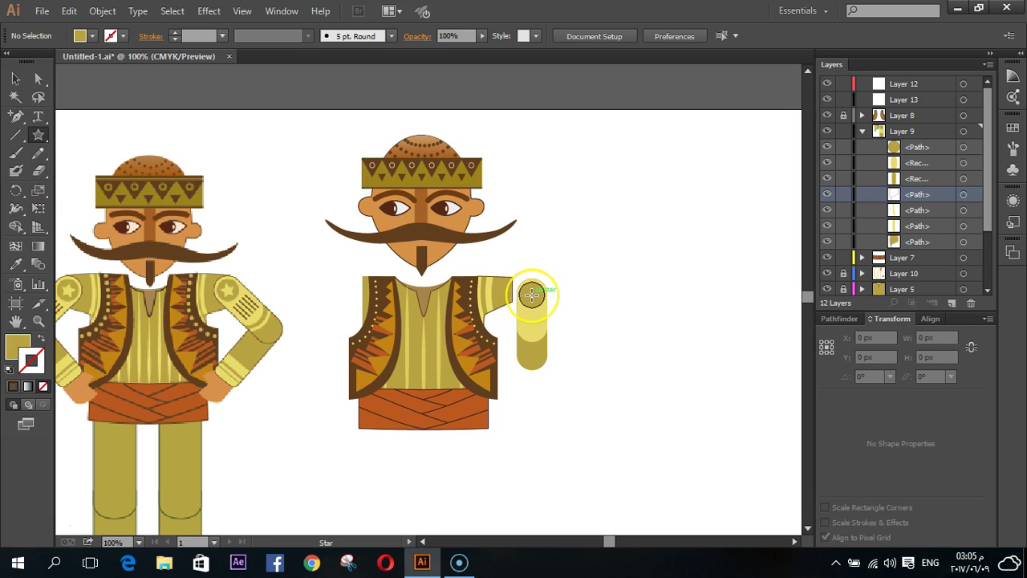
pyautogui.moveTo(534, 295); pyautogui.dragTo(537, 299)
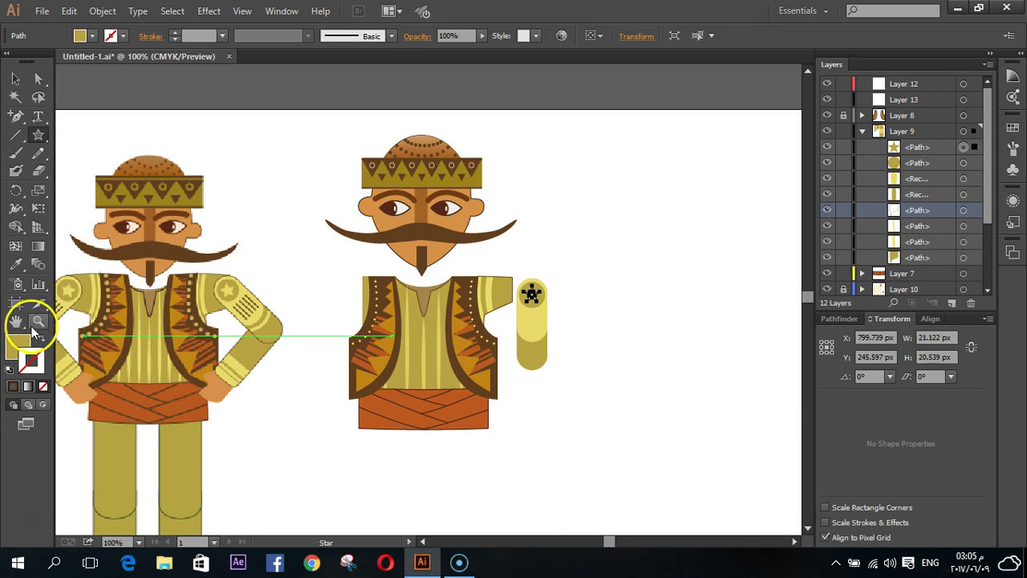
pyautogui.click(15, 264)
pyautogui.click(532, 361)
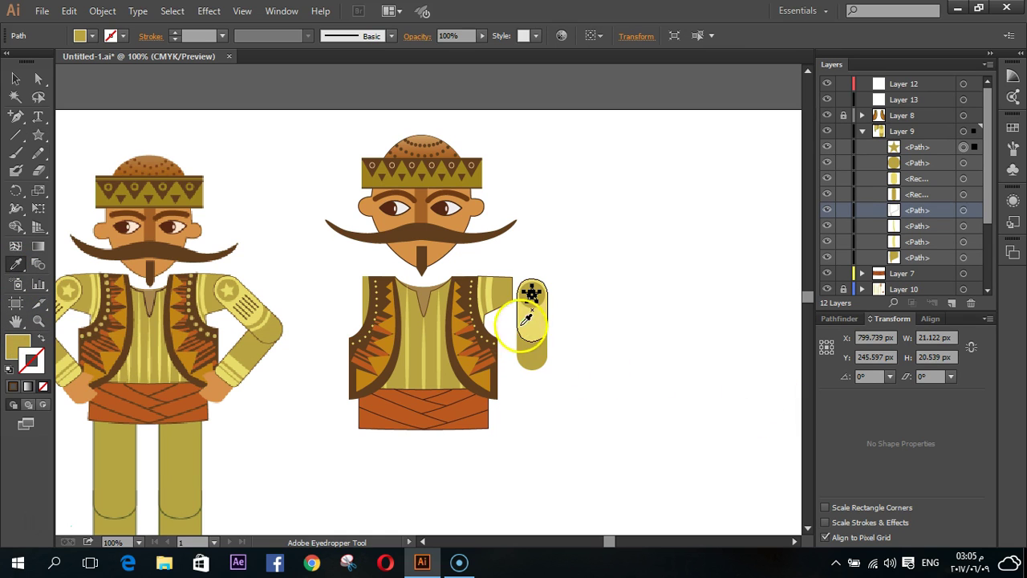
pyautogui.click(15, 77)
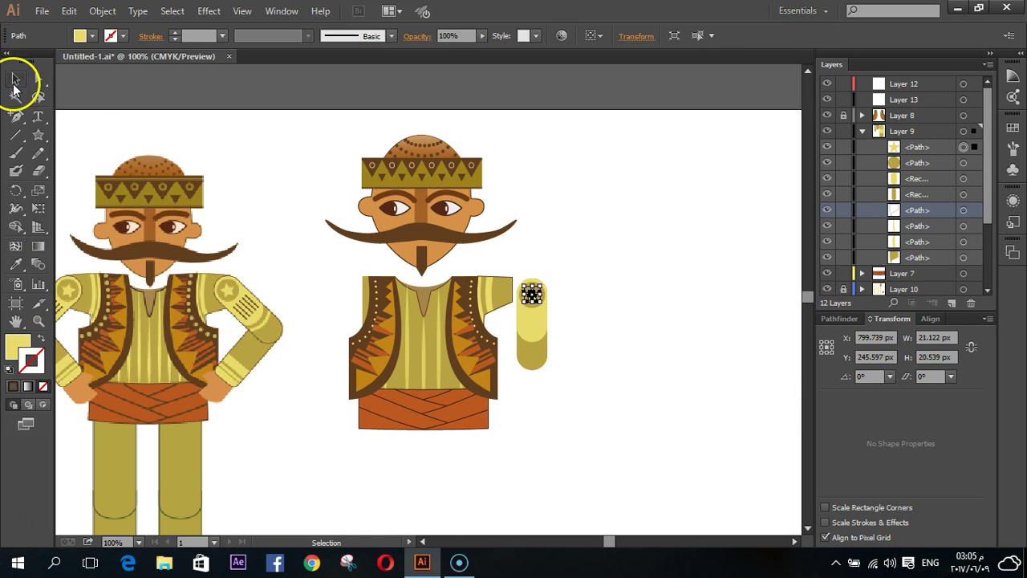
pyautogui.click(615, 390)
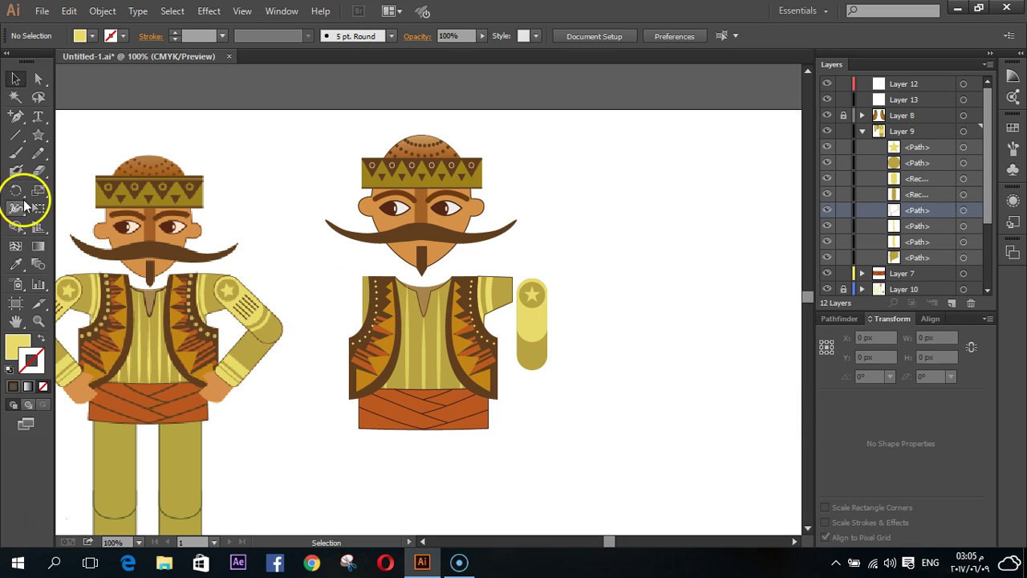
# - Draw a 34 px vertical line below the star with a dark brown stroke
pyautogui.click(16, 134)
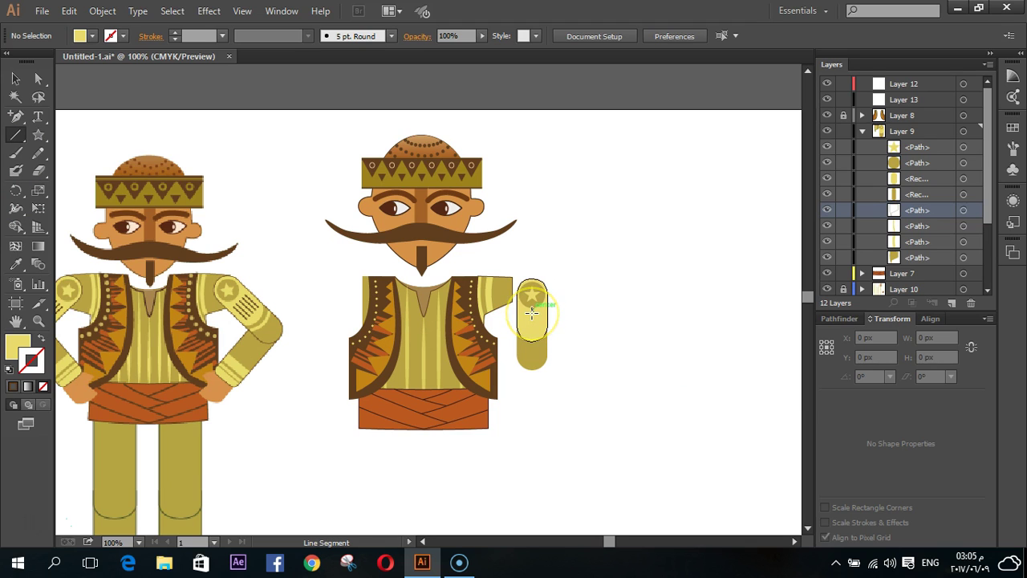
pyautogui.moveTo(532, 311); pyautogui.dragTo(531, 336)
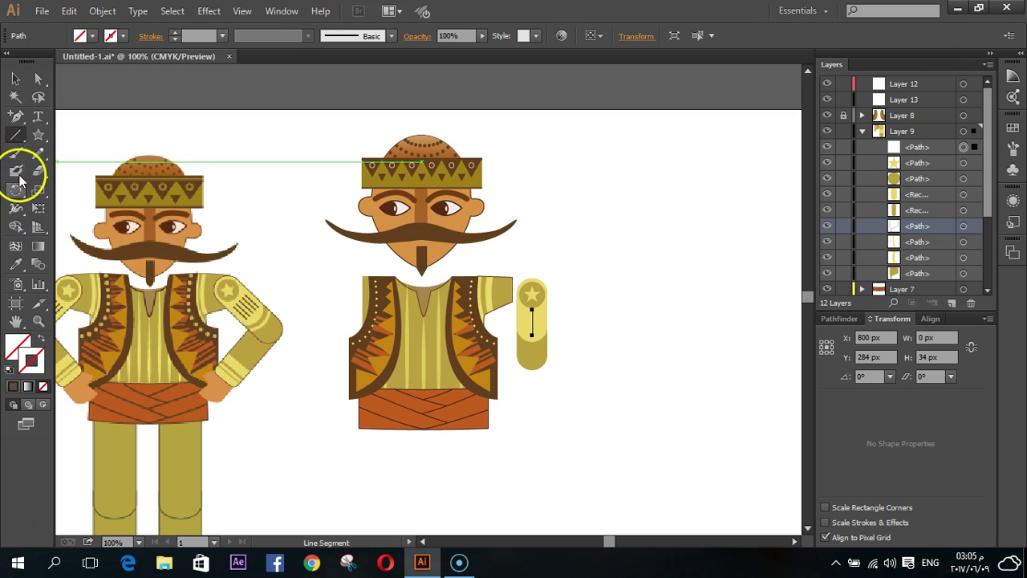
pyautogui.click(16, 265)
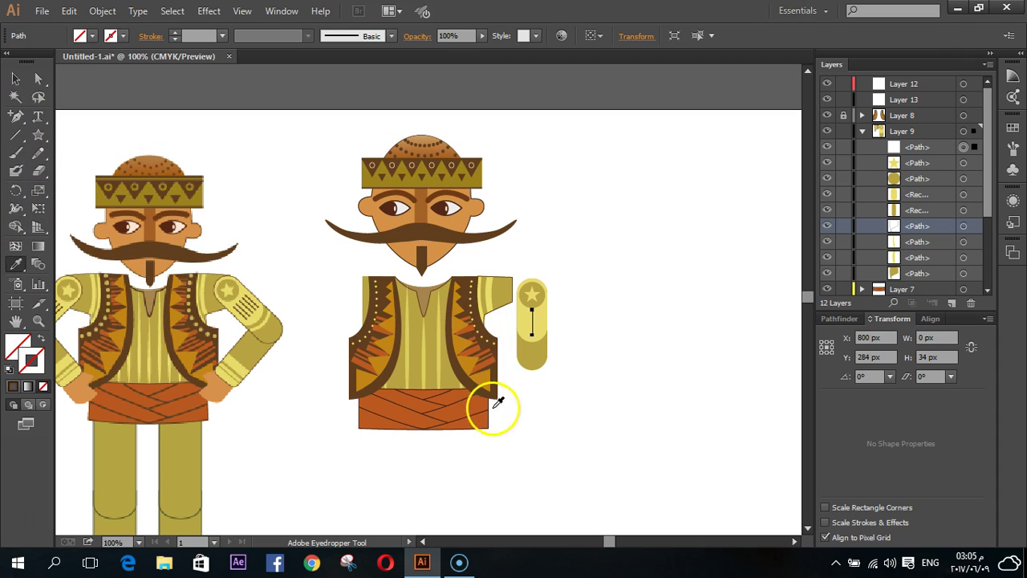
pyautogui.click(453, 288)
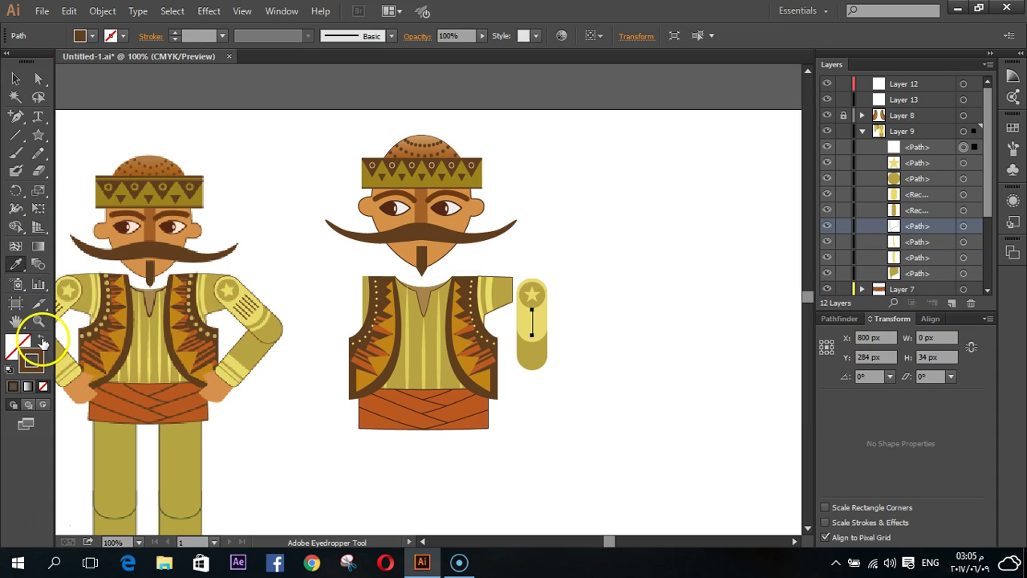
pyautogui.click(41, 337)
pyautogui.click(174, 32)
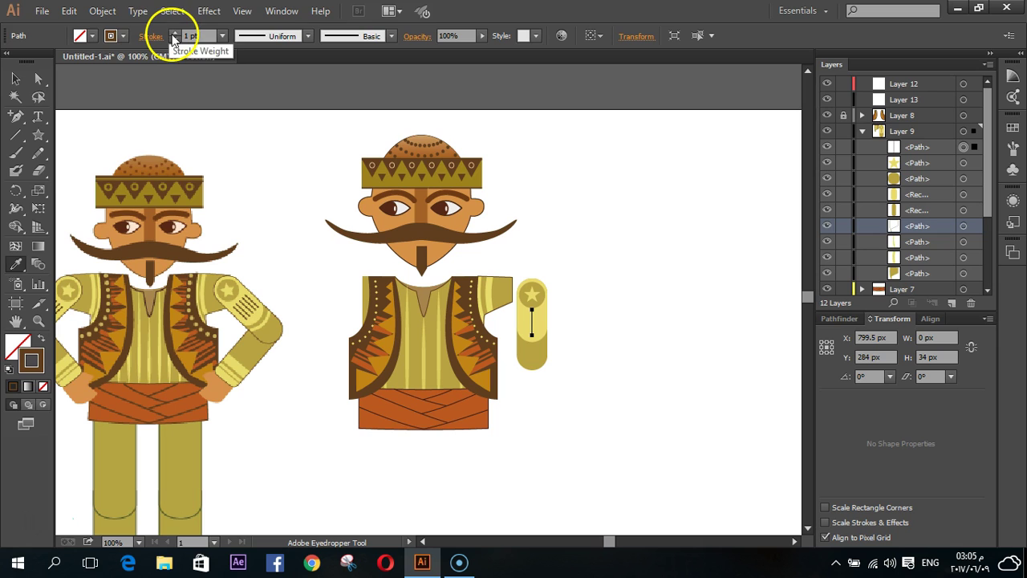
pyautogui.click(16, 77)
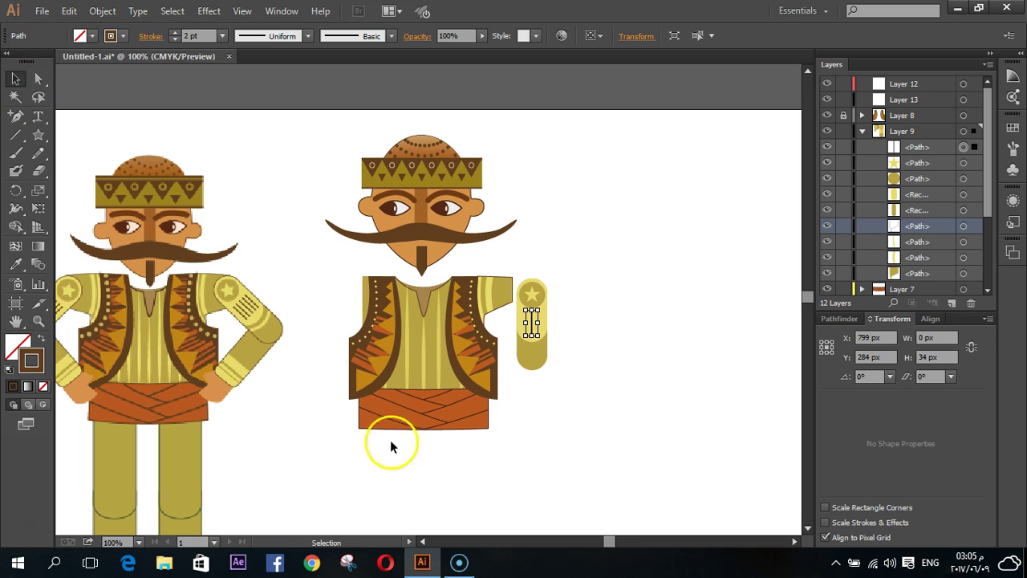
pyautogui.click(630, 486)
# - Select the thin brown line on the arm badge and set its stroke weight to 2 pt
pyautogui.scroll(1, 527, 355)
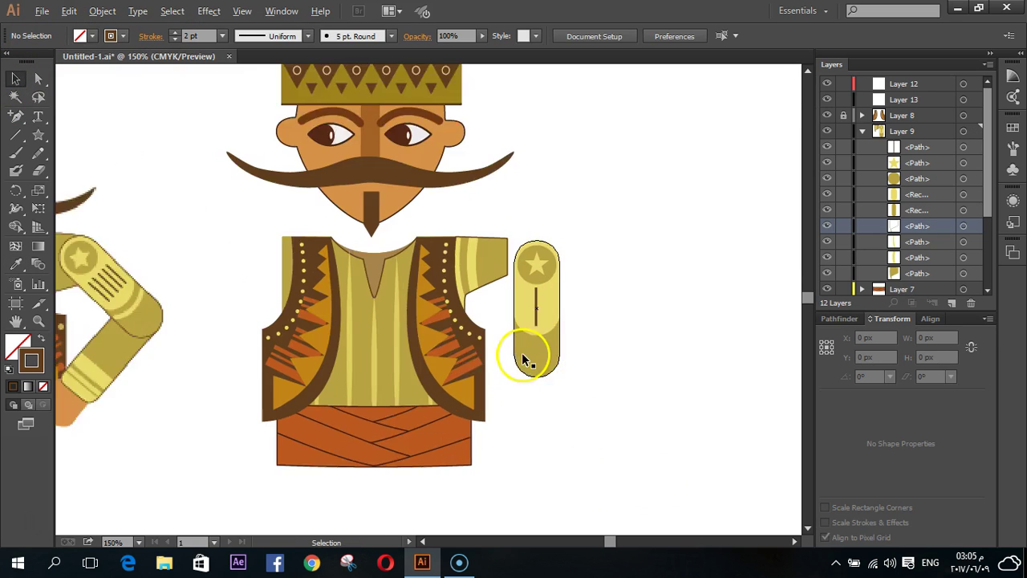
pyautogui.scroll(2, 591, 289)
pyautogui.scroll(2, 448, 301)
pyautogui.click(427, 298)
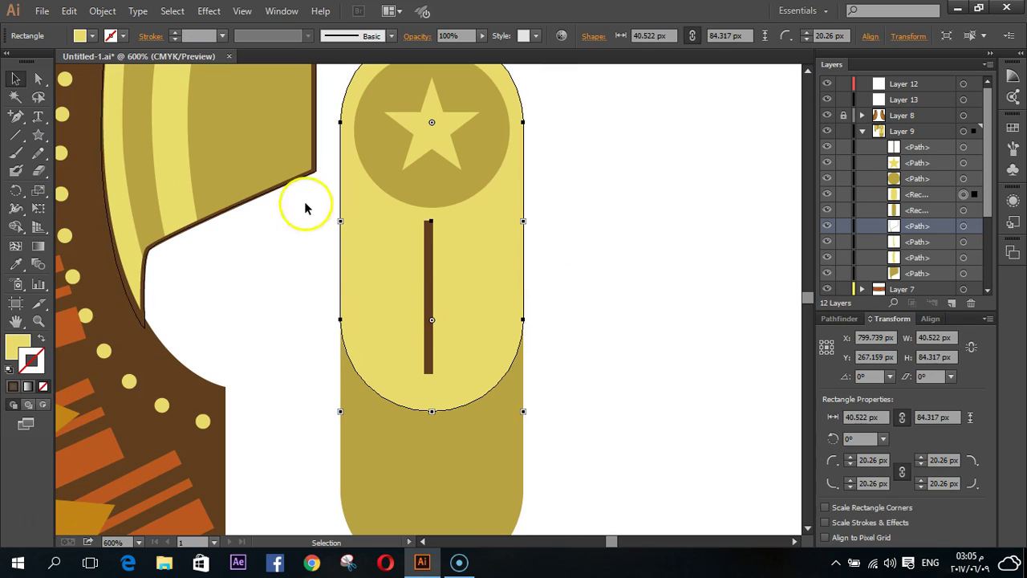
pyautogui.click(431, 266)
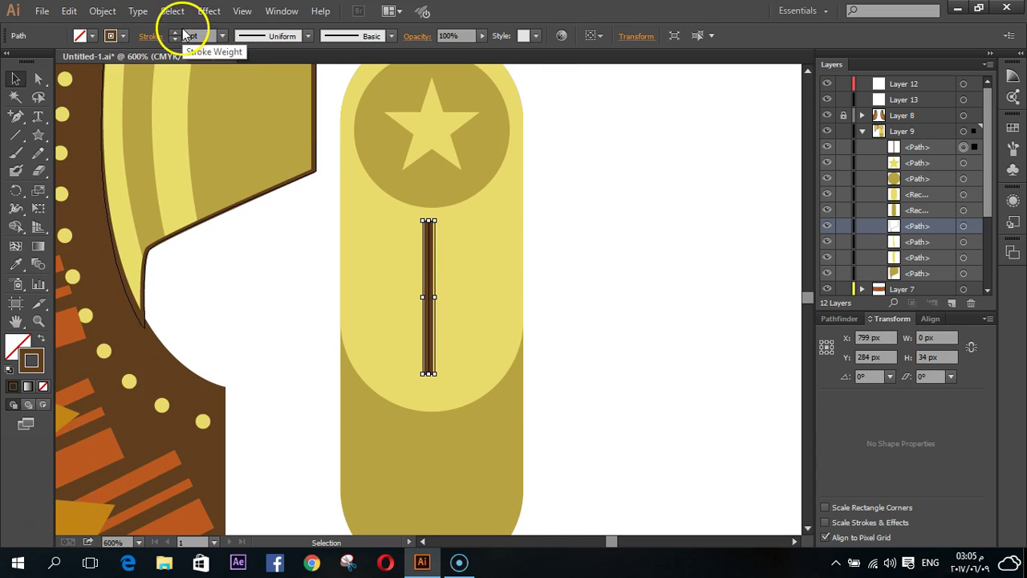
pyautogui.click(150, 36)
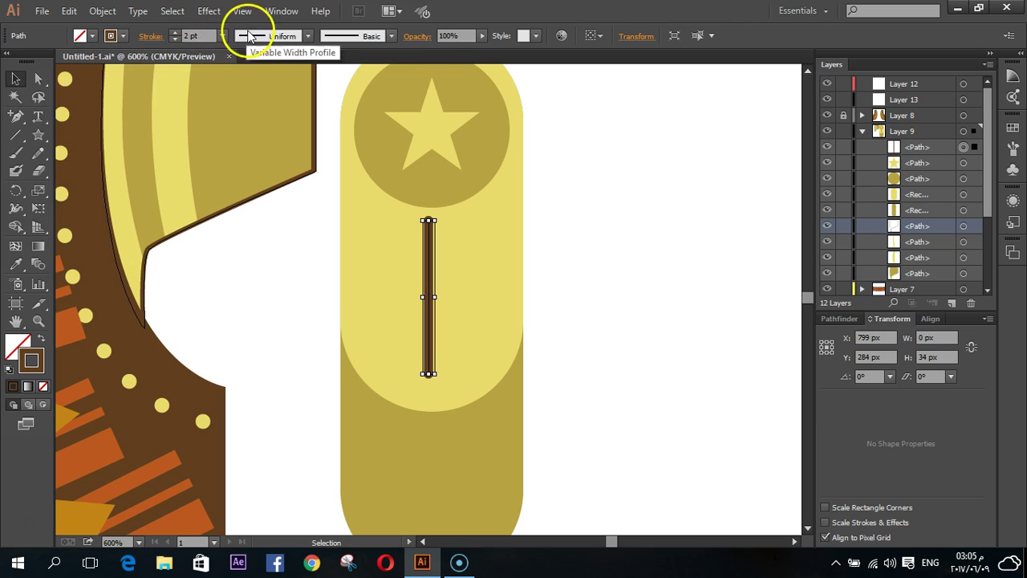
pyautogui.doubleClick(214, 36)
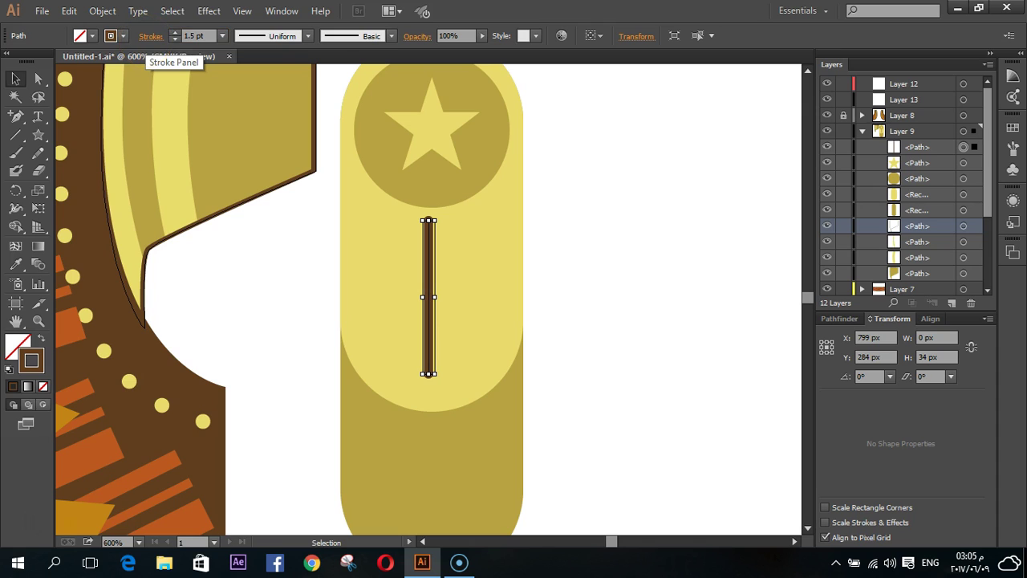
pyautogui.write('2')
pyautogui.press('Return')
# - Duplicate the brown line and nudge copies to either side of the original
pyautogui.press('a')
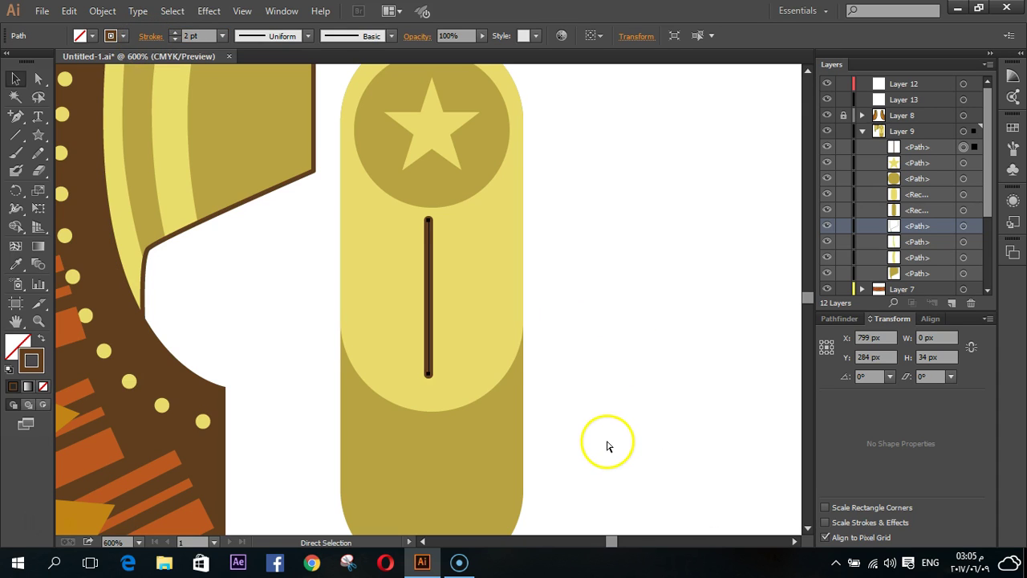
pyautogui.press('v')
pyautogui.hotkey('shift', 'Right')
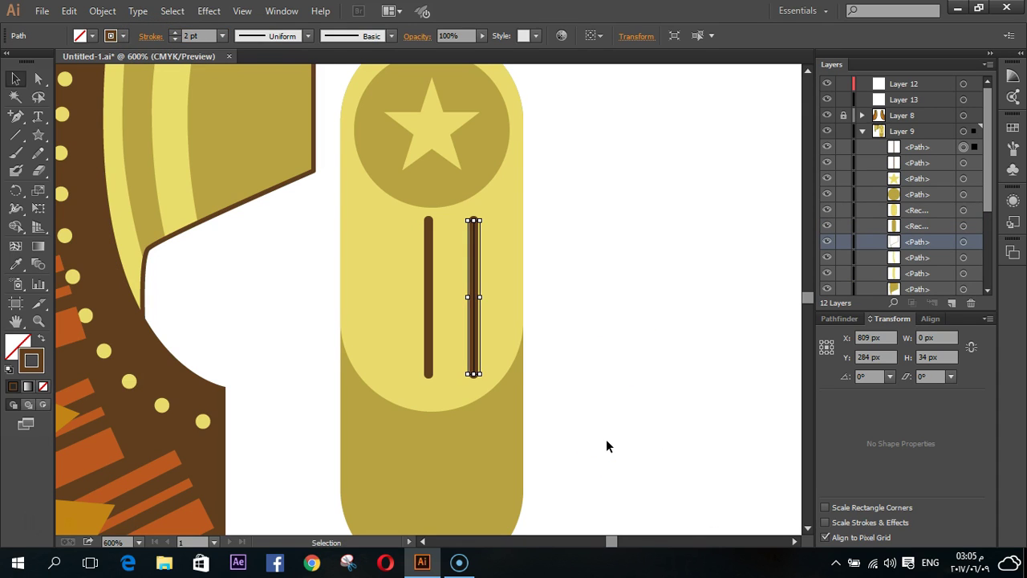
pyautogui.press('Left')
pyautogui.press('Left')
pyautogui.press('a')
pyautogui.hotkey('ctrl', 'c')
pyautogui.hotkey('ctrl', 'f')
pyautogui.press('v')
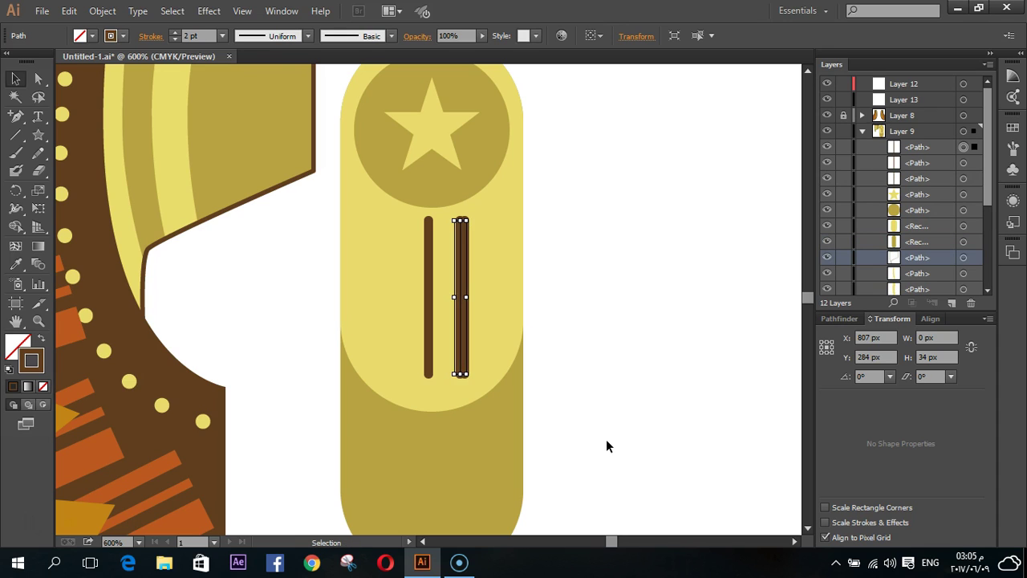
pyautogui.hotkey('shift', 'Left')
pyautogui.press('Left')
pyautogui.press('Left')
pyautogui.press('Left')
pyautogui.press('Left')
pyautogui.press('Left')
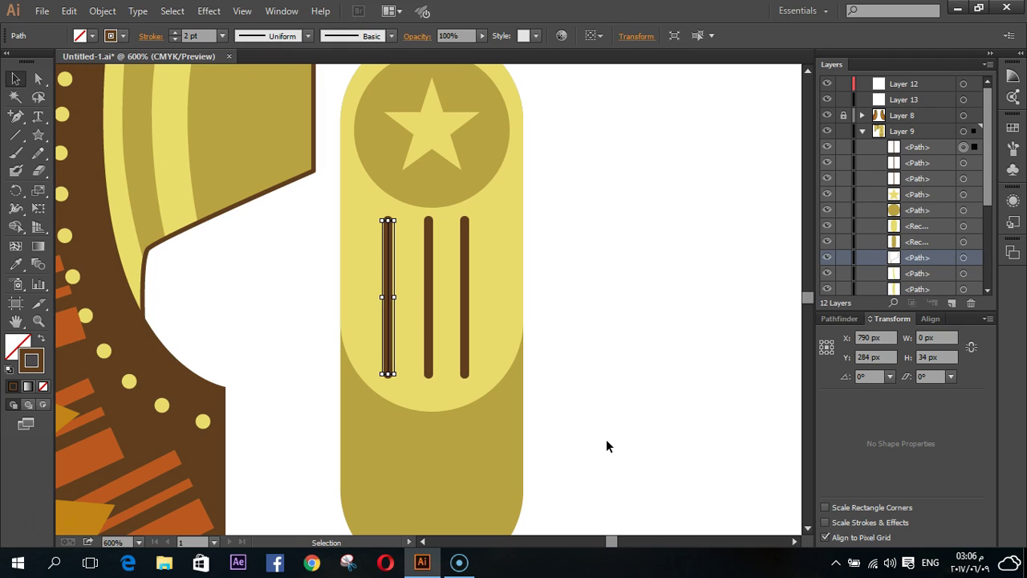
# - Add more copies until five brown stripes are evenly spaced across the badge
pyautogui.hotkey('ctrl', 'c')
pyautogui.hotkey('ctrl', 'f')
pyautogui.press('v')
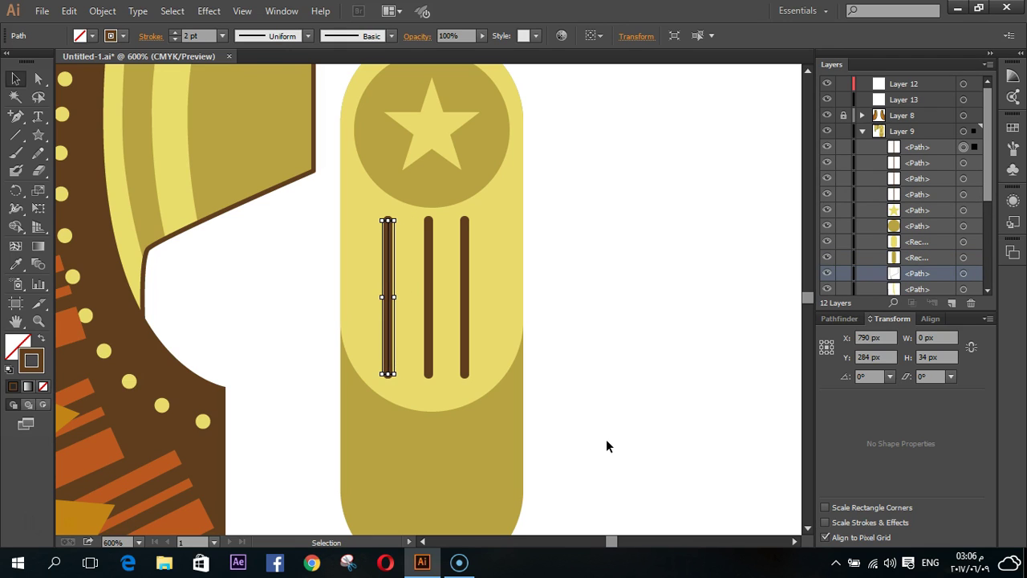
pyautogui.hotkey('shift', 'Left')
pyautogui.press('Left')
pyautogui.press('Right')
pyautogui.press('Right')
pyautogui.press('Right')
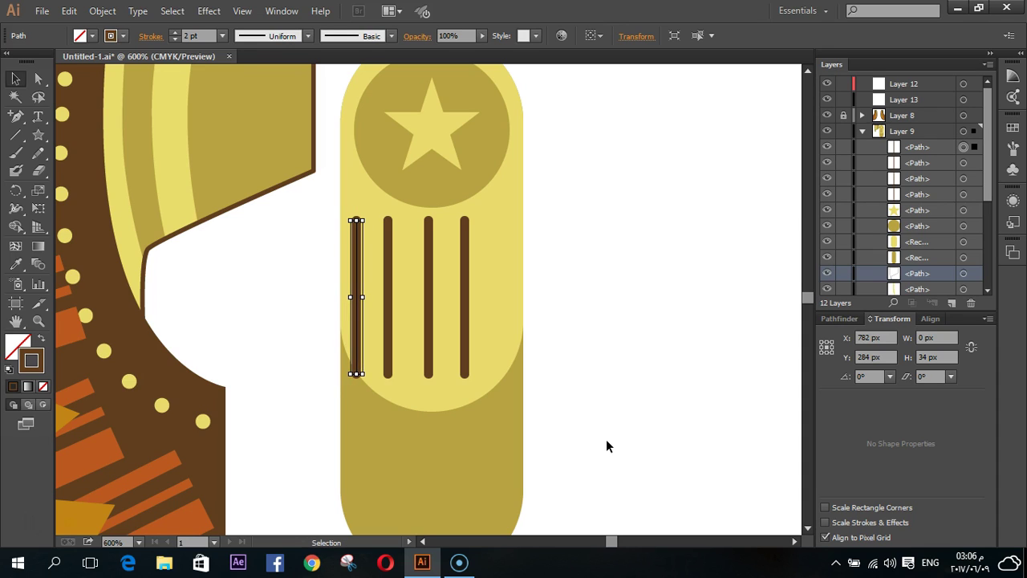
pyautogui.press('Left')
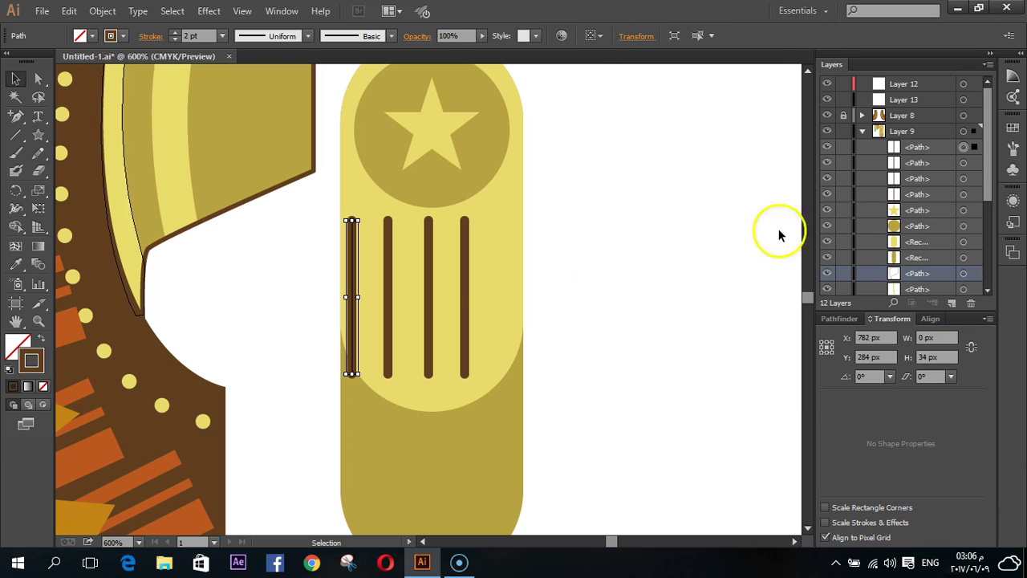
pyautogui.click(467, 273)
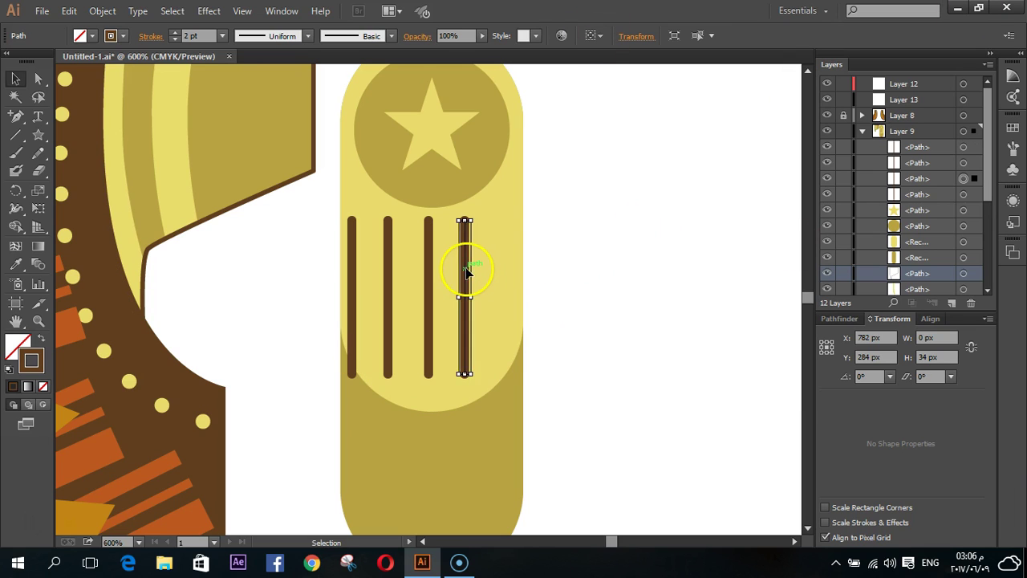
pyautogui.hotkey('alt', 'shift', 'Right')
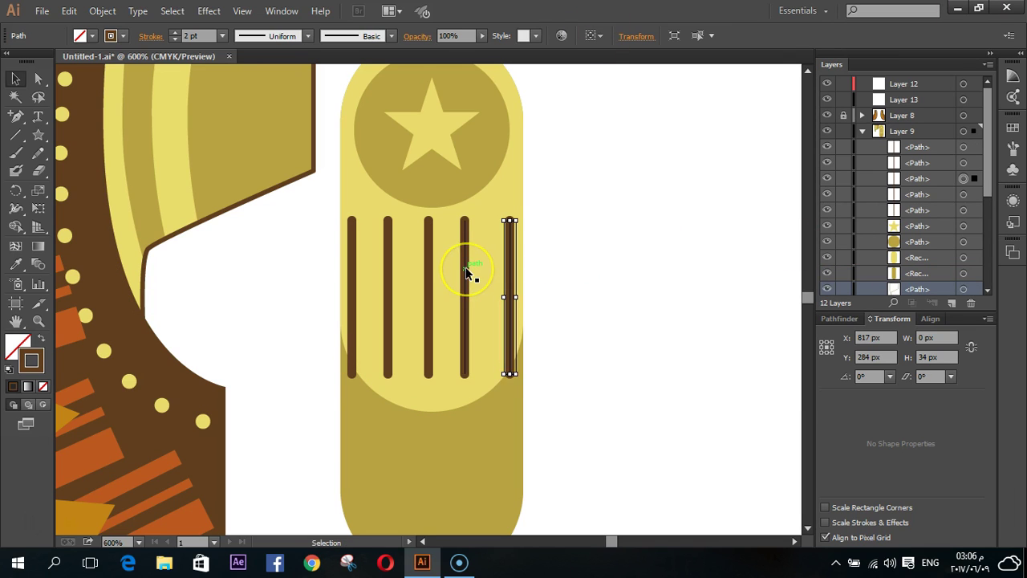
pyautogui.press('Left')
pyautogui.press('Left')
# - Select all five brown stripes together
pyautogui.click(466, 297)
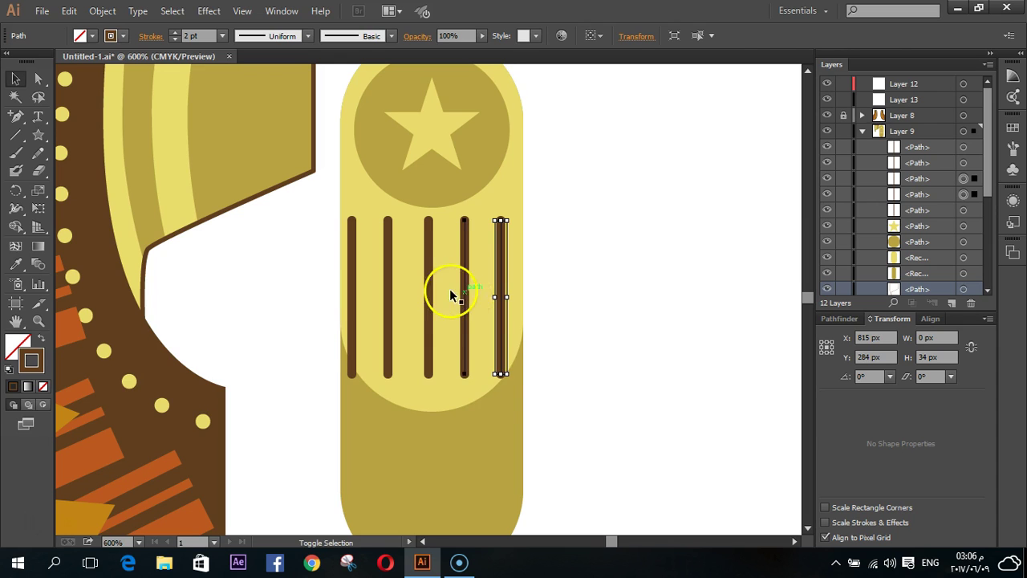
pyautogui.keyDown('shift'); pyautogui.click(441, 293); pyautogui.keyUp('shift')
pyautogui.hotkey('ctrl', 'shift', 'a')
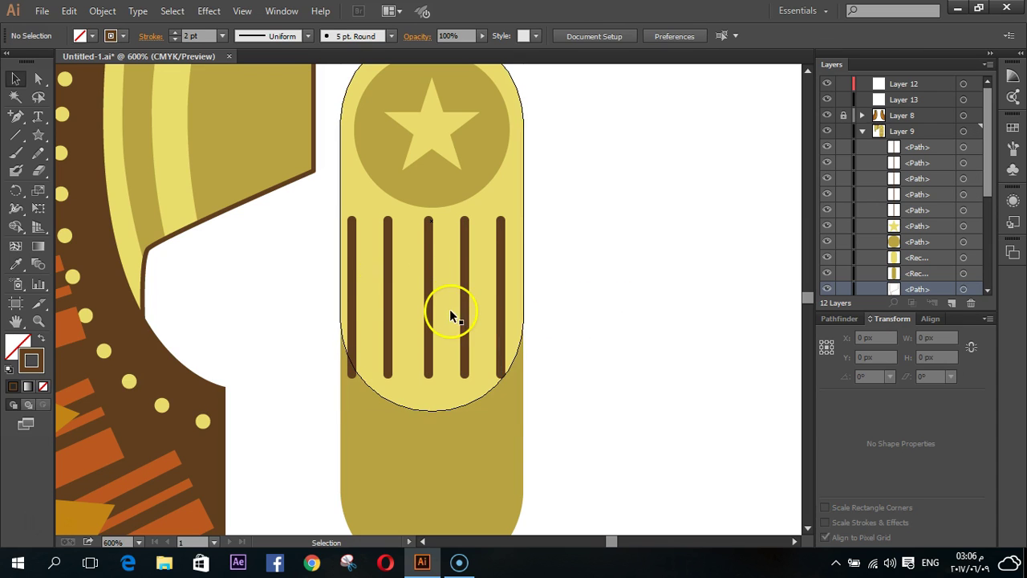
pyautogui.click(426, 313)
pyautogui.keyDown('shift'); pyautogui.click(466, 329); pyautogui.keyUp('shift')
pyautogui.keyDown('shift'); pyautogui.click(500, 327); pyautogui.keyUp('shift')
pyautogui.keyDown('shift'); pyautogui.click(386, 321); pyautogui.keyUp('shift')
pyautogui.keyDown('shift'); pyautogui.click(352, 313); pyautogui.keyUp('shift')
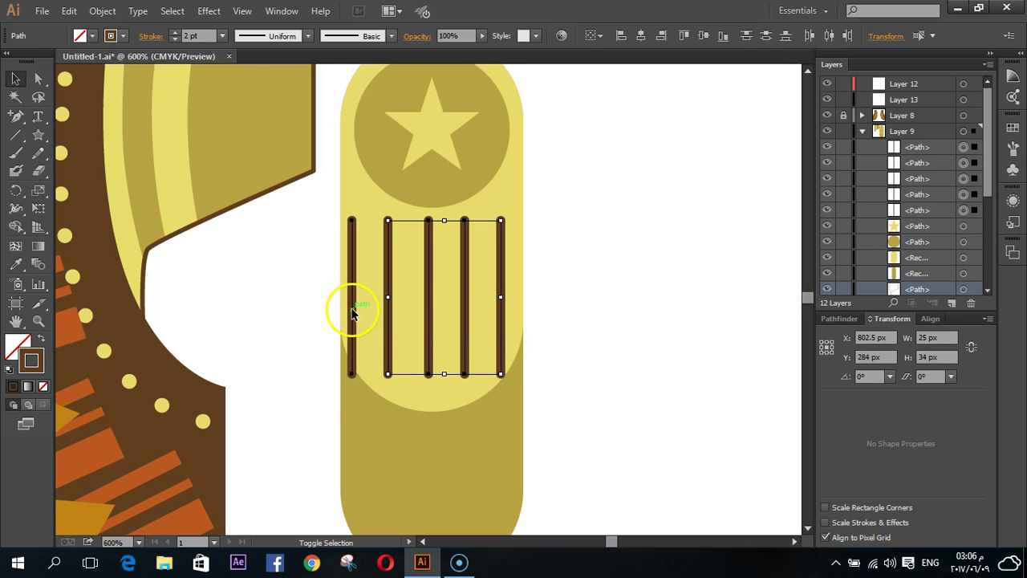
# - Group the five stripes and scale the group to about 30 × 31 px, centred below the star
pyautogui.click(116, 12)
pyautogui.click(127, 68)
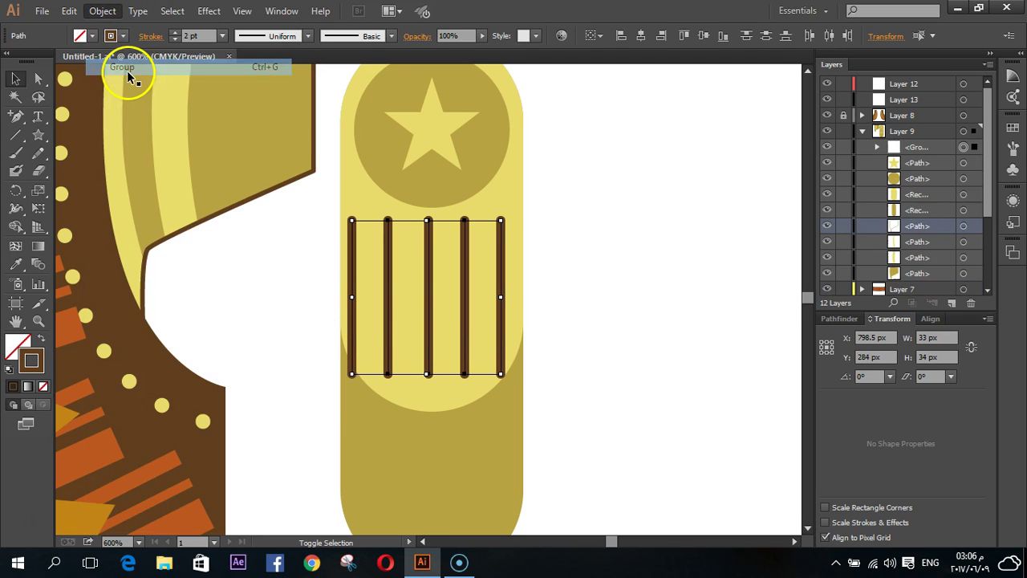
pyautogui.press('Right')
pyautogui.press('Up')
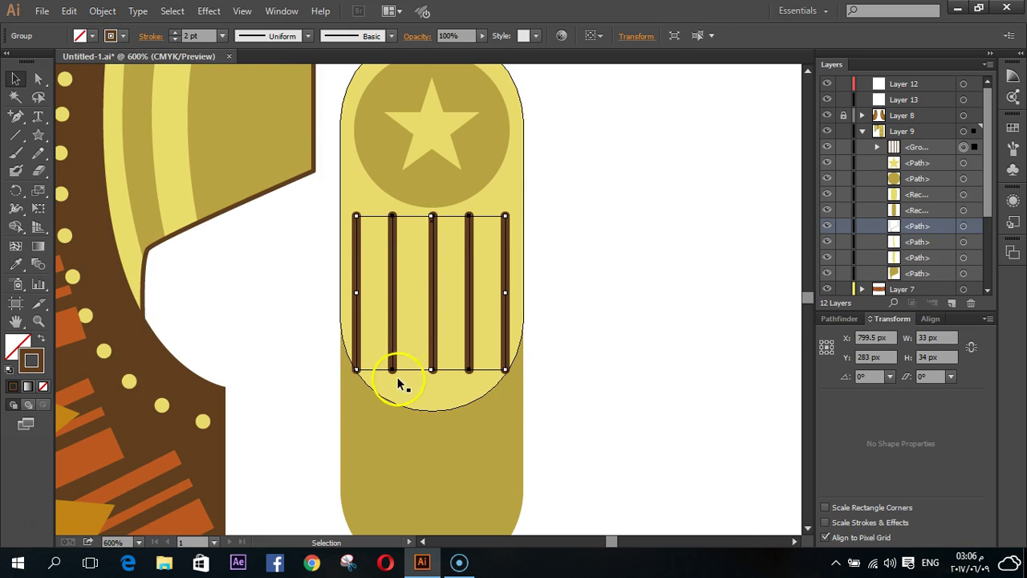
pyautogui.moveTo(432, 370); pyautogui.dragTo(431, 356)
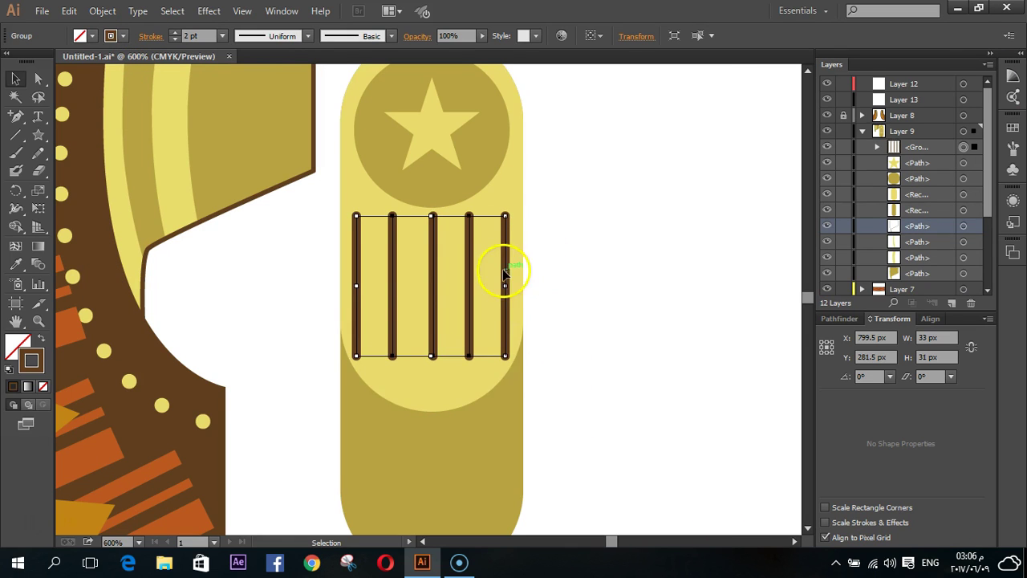
pyautogui.moveTo(506, 285); pyautogui.dragTo(492, 286)
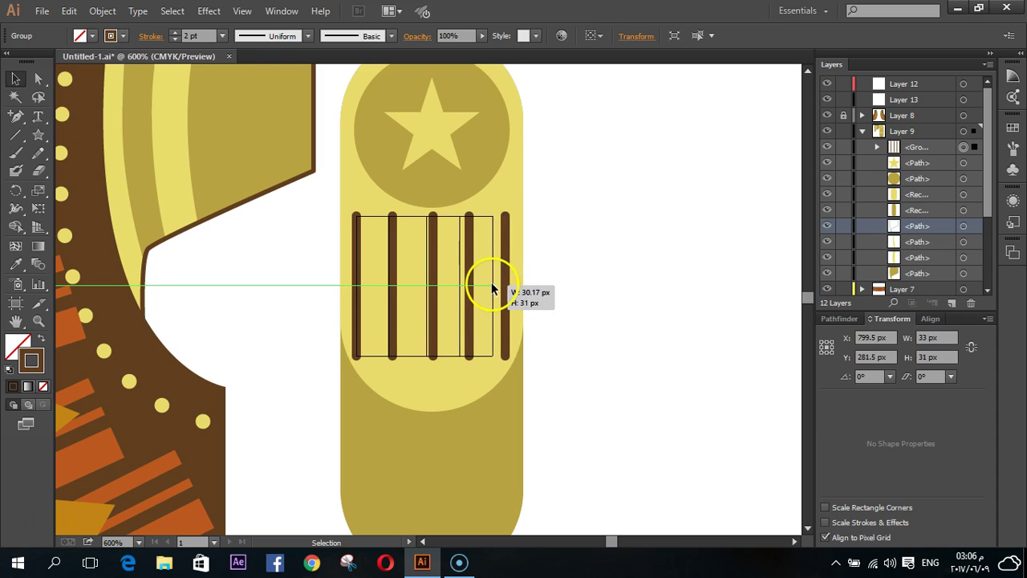
pyautogui.press('Left')
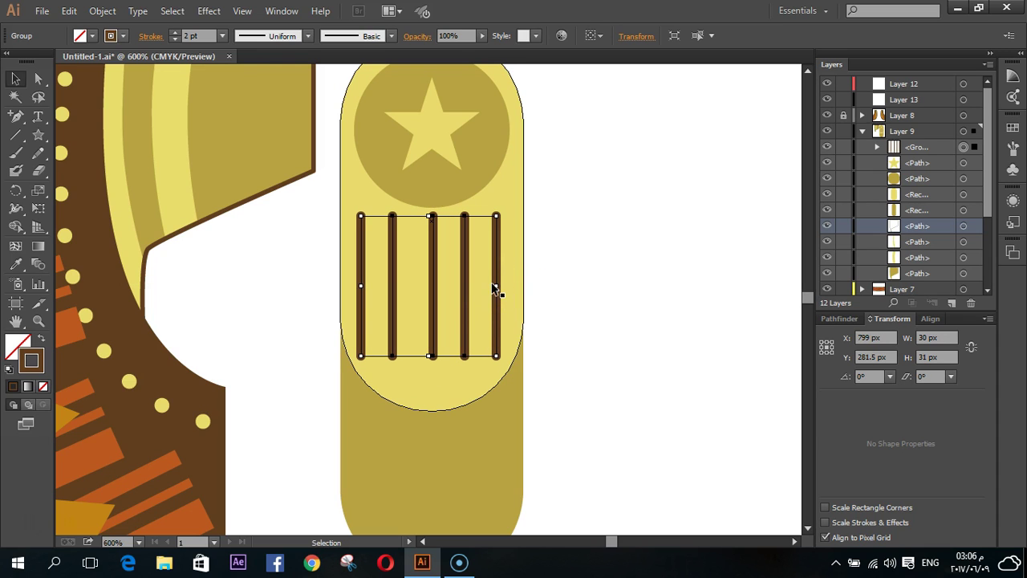
# - Enter the stripe group in Isolation Mode to check a stripe, then exit
pyautogui.click(567, 344)
pyautogui.doubleClick(433, 302)
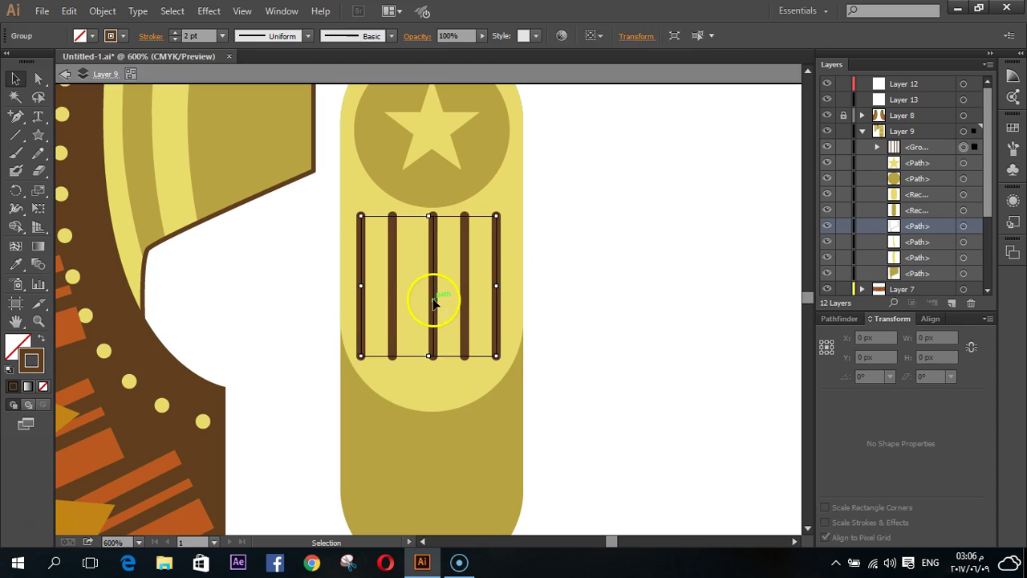
pyautogui.click(433, 302)
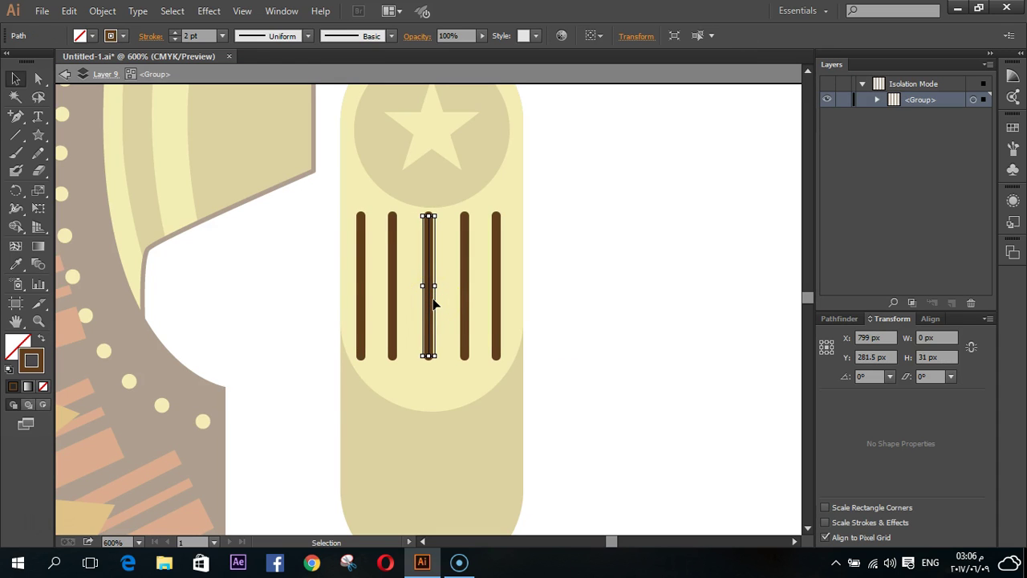
pyautogui.doubleClick(687, 333)
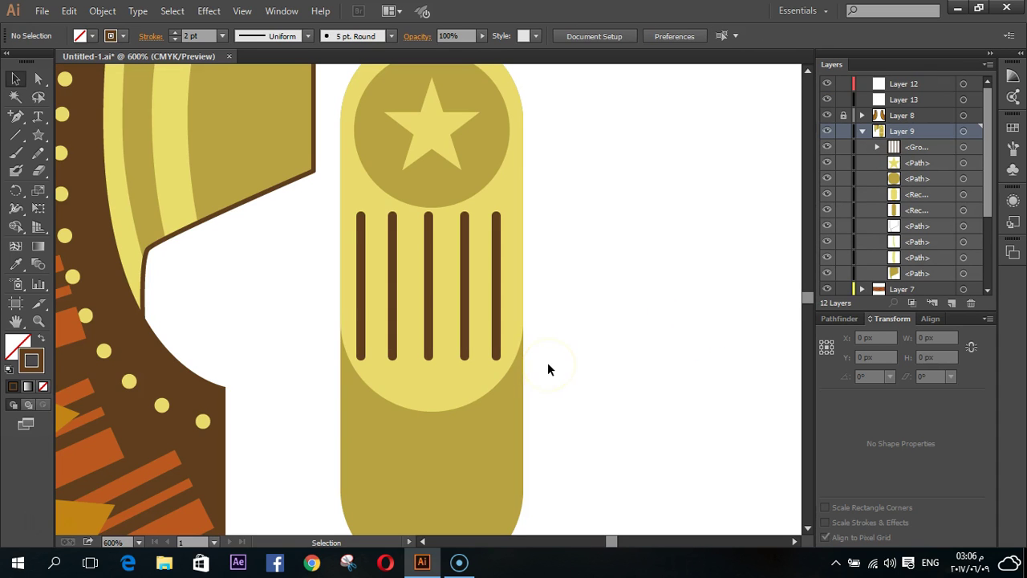
pyautogui.scroll(-4, 548, 364)
pyautogui.scroll(-2, 588, 378)
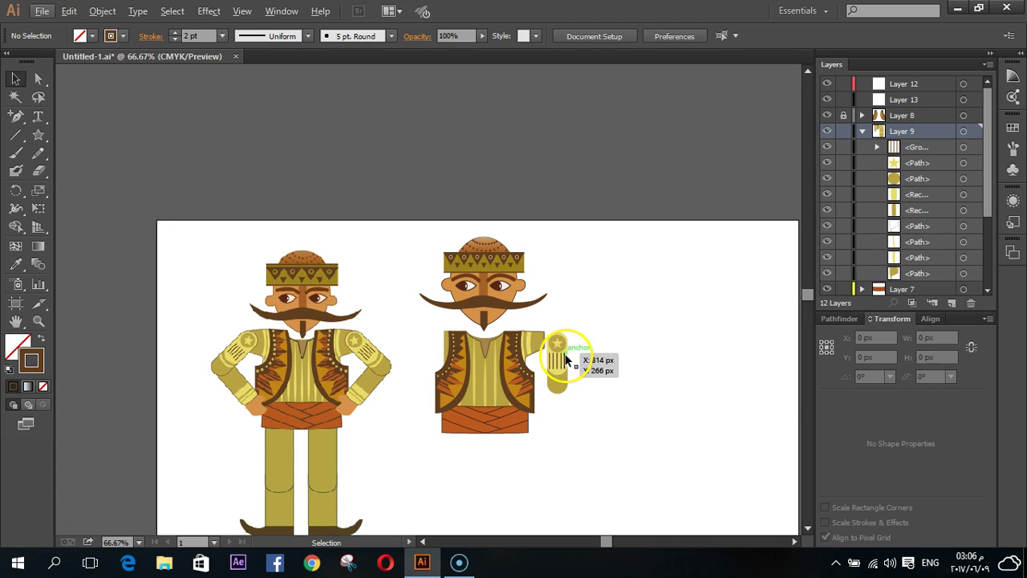
pyautogui.click(566, 361)
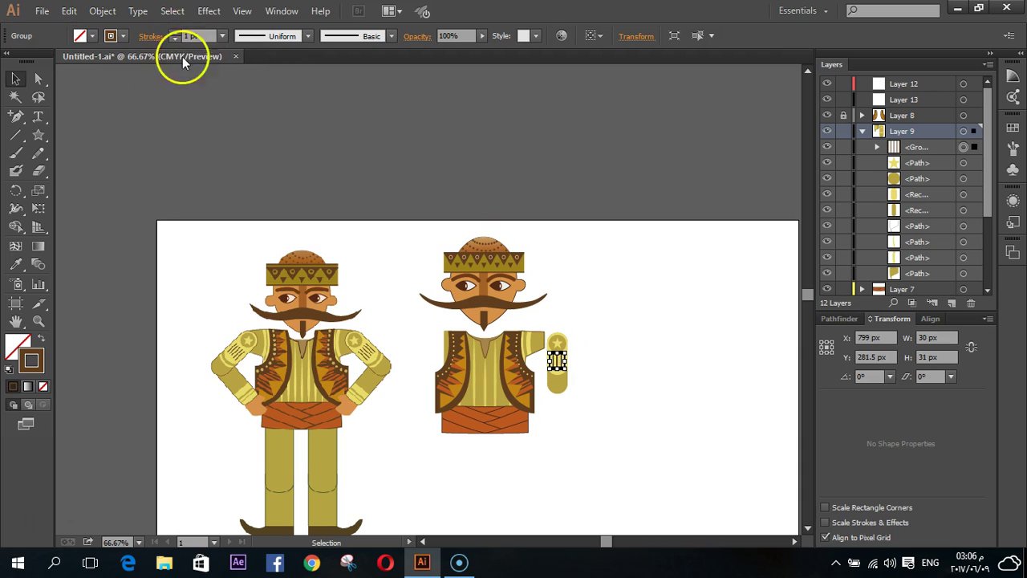
pyautogui.click(709, 366)
pyautogui.keyDown('ctrl'); pyautogui.click(620, 423); pyautogui.keyUp('ctrl')
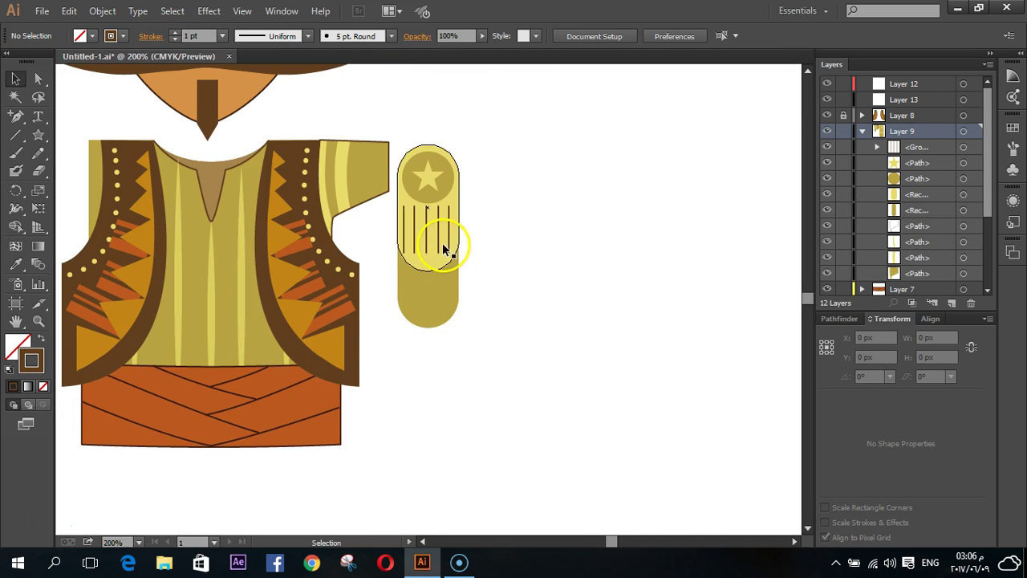
pyautogui.click(447, 246)
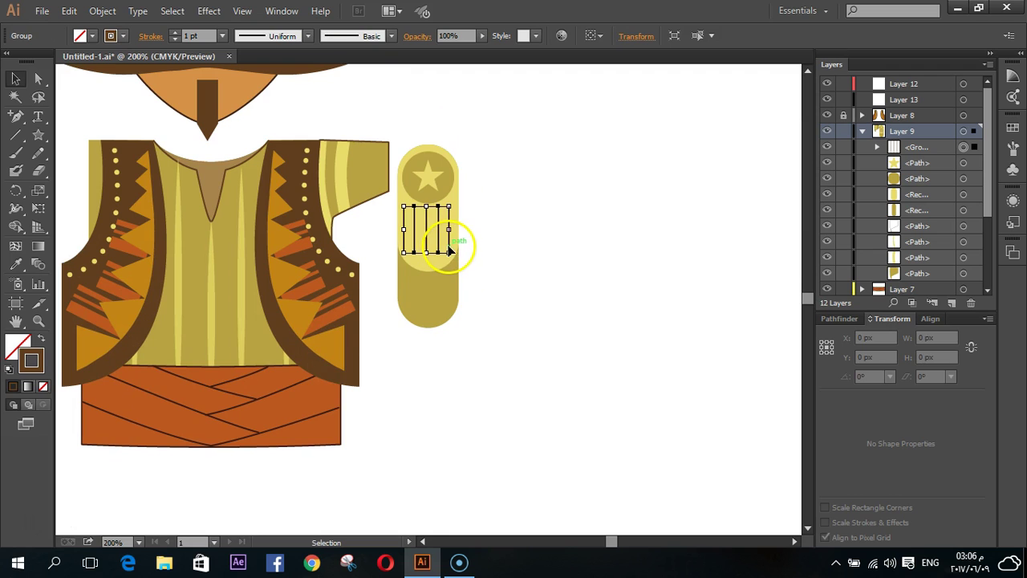
pyautogui.click(523, 264)
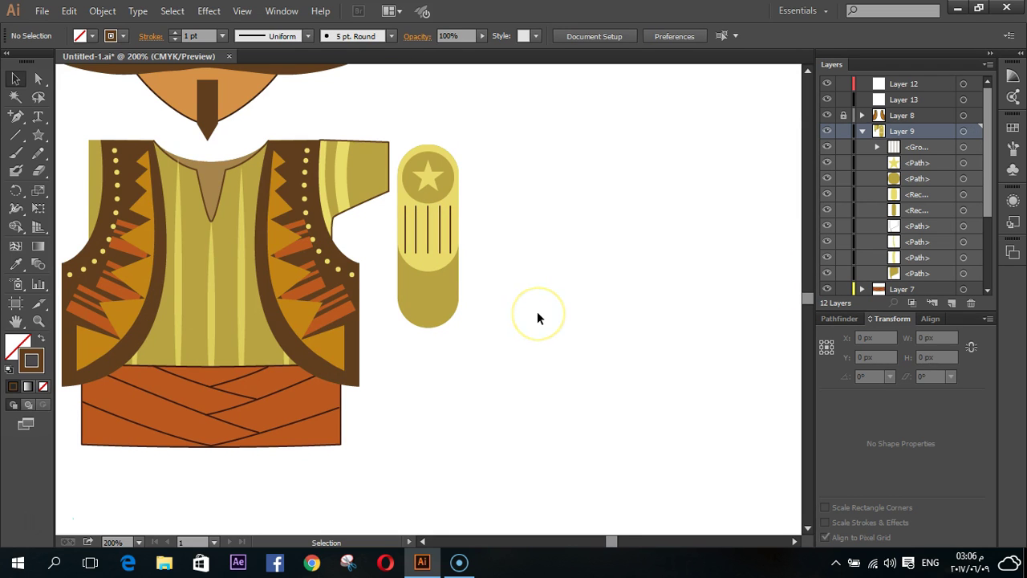
pyautogui.keyDown('ctrl'); pyautogui.keyDown('alt'); pyautogui.click(537, 311); pyautogui.keyUp('alt'); pyautogui.keyUp('ctrl')
pyautogui.click(489, 280)
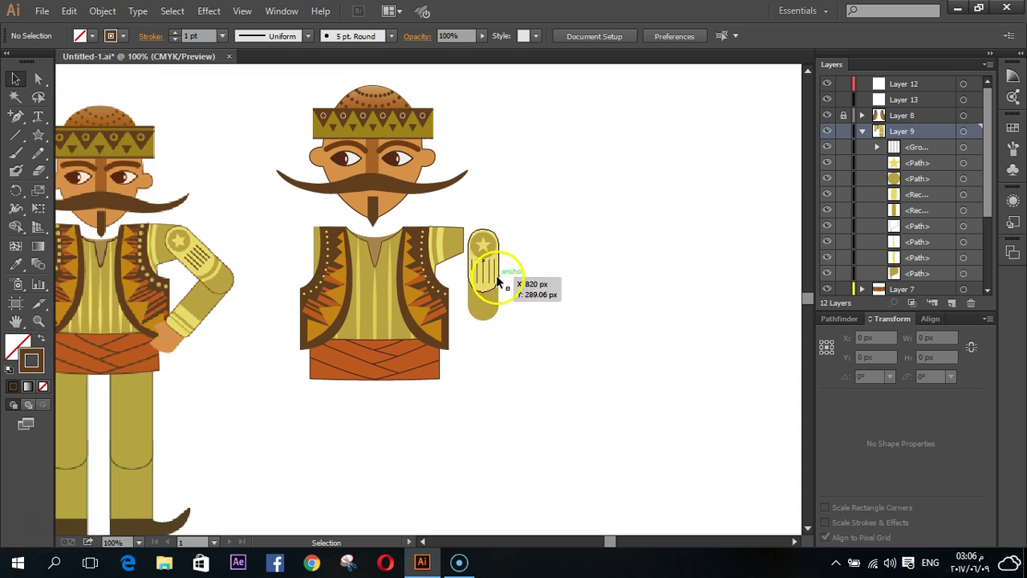
pyautogui.click(188, 34)
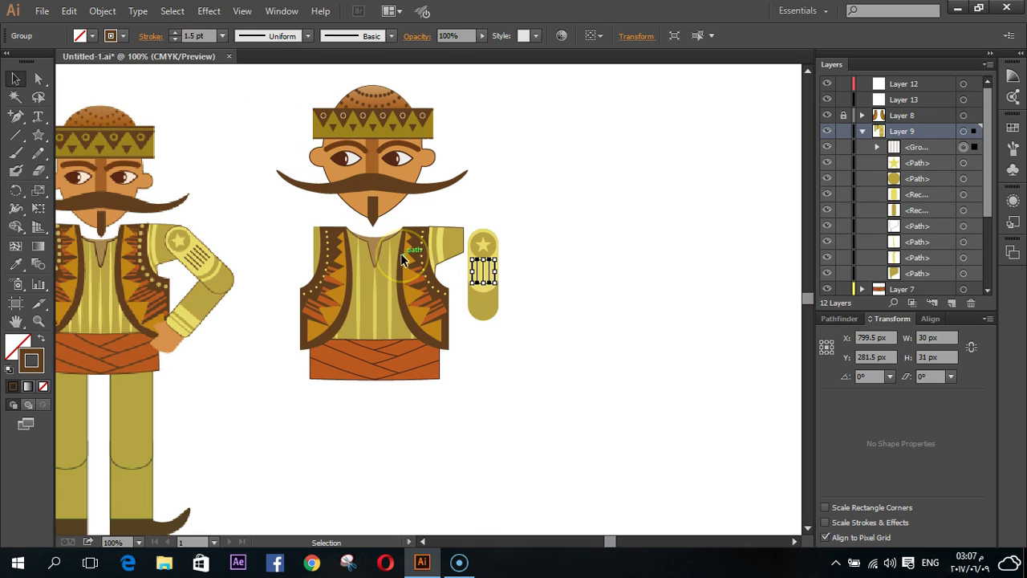
pyautogui.click(517, 454)
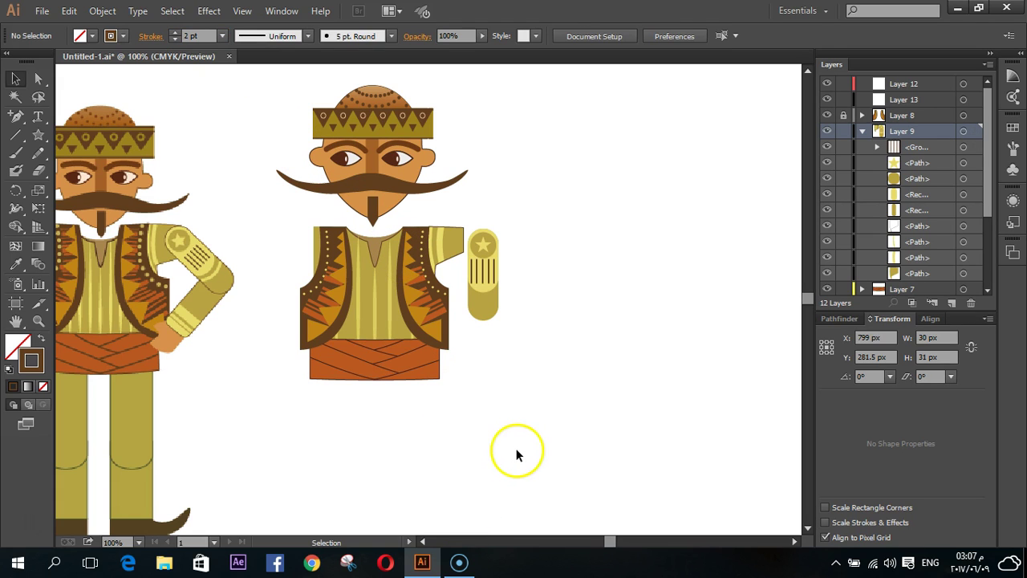
pyautogui.click(471, 273)
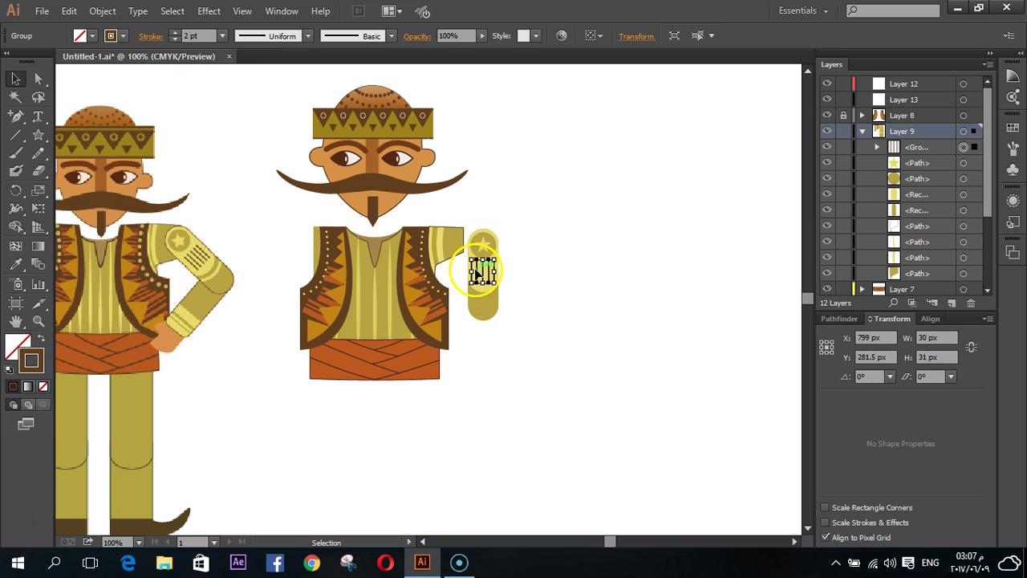
pyautogui.click(712, 449)
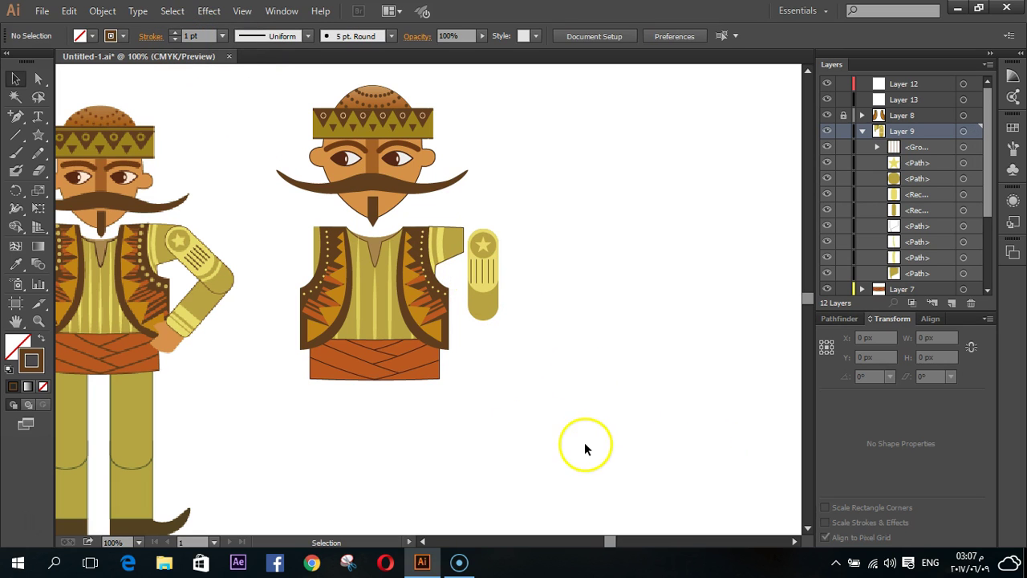
pyautogui.scroll(1, 492, 436)
pyautogui.scroll(2, 478, 418)
pyautogui.scroll(3, 527, 298)
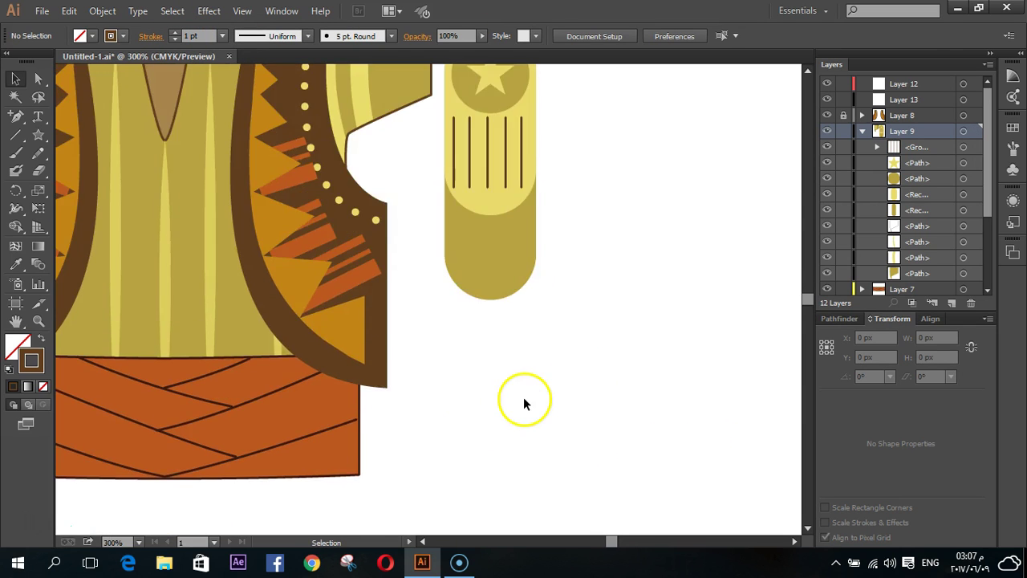
pyautogui.scroll(3, 523, 397)
# - Isolate the stripe group, settle its stroke at 1 pt after trying 2 and 3 pt, and nudge it right
pyautogui.click(488, 281)
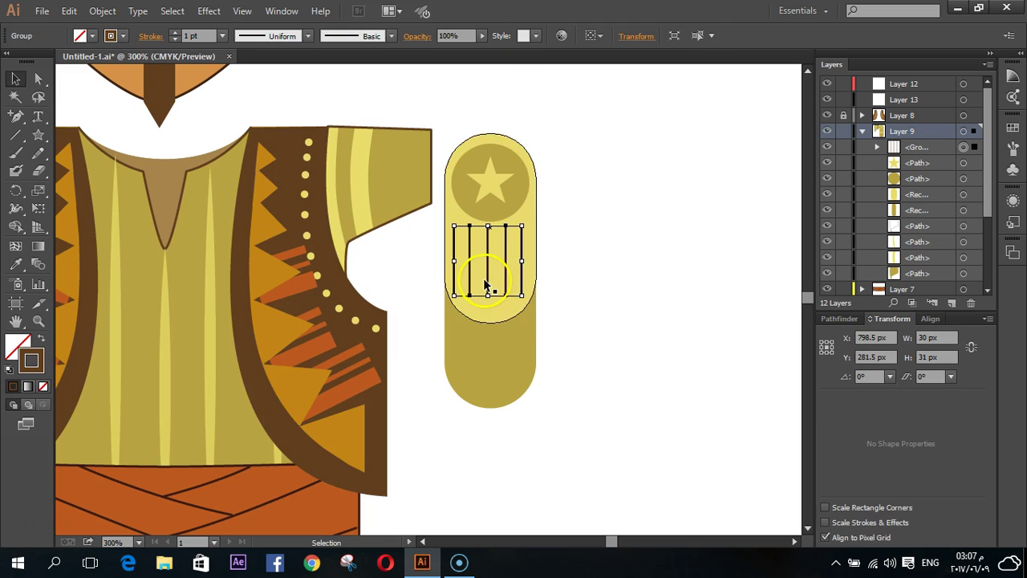
pyautogui.doubleClick(488, 280)
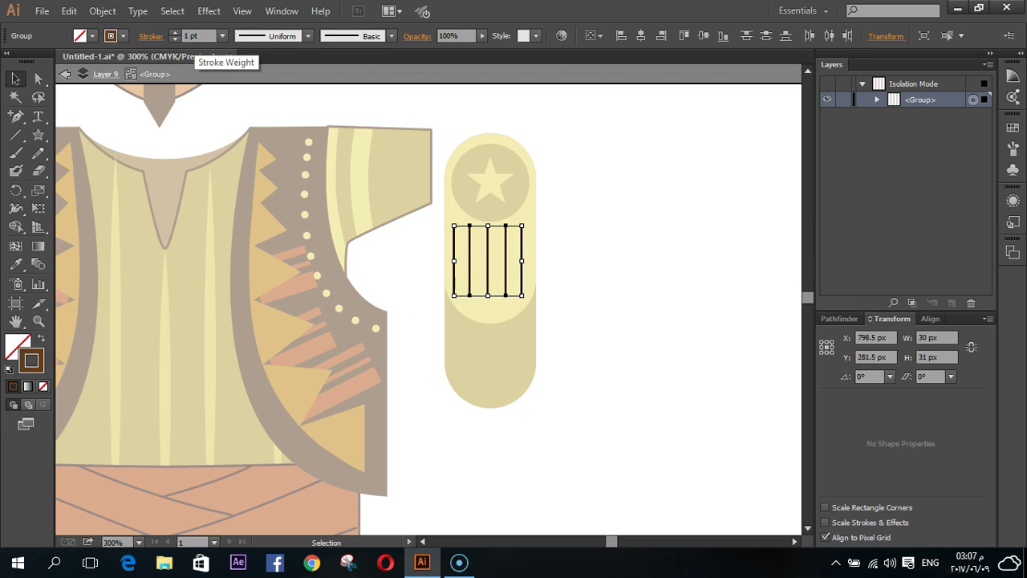
pyautogui.click(189, 36)
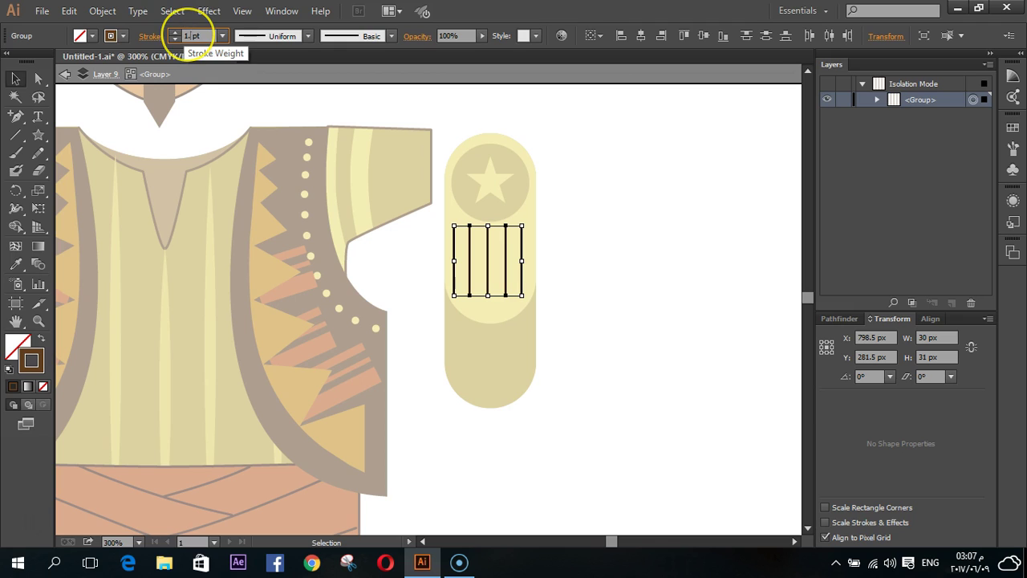
pyautogui.write('1.52')
pyautogui.press('Return')
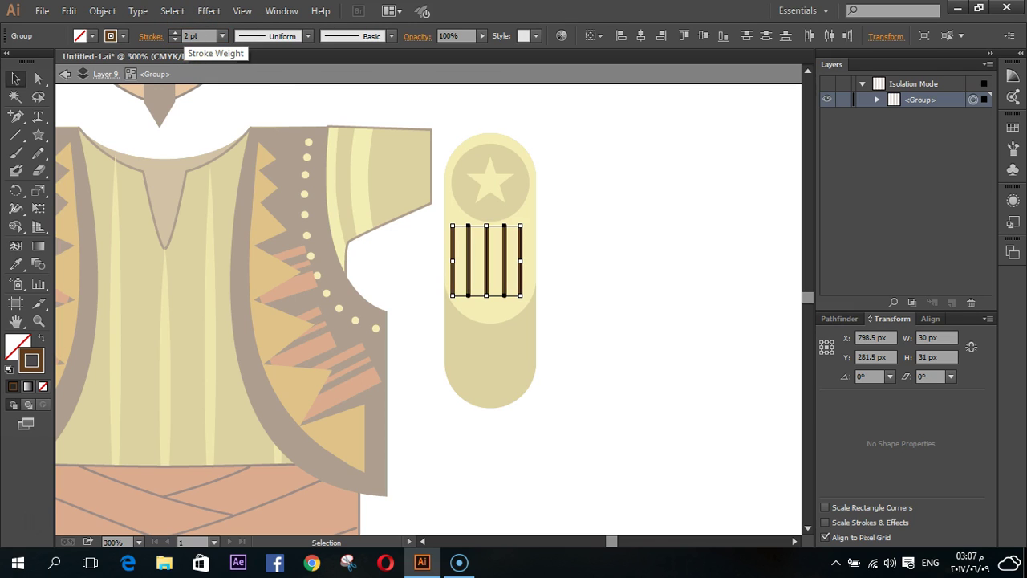
pyautogui.press('Right')
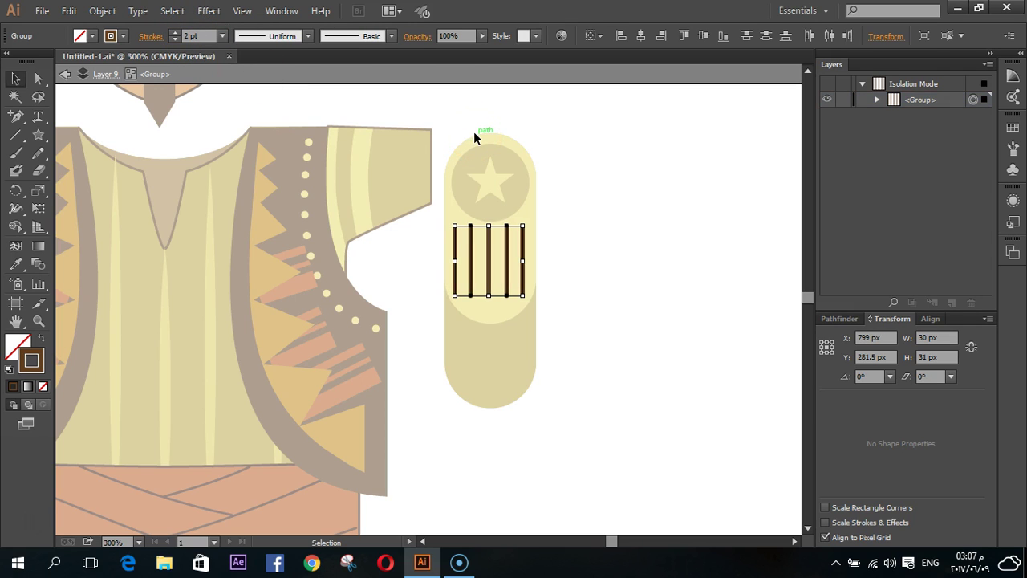
pyautogui.click(173, 35)
pyautogui.click(175, 38)
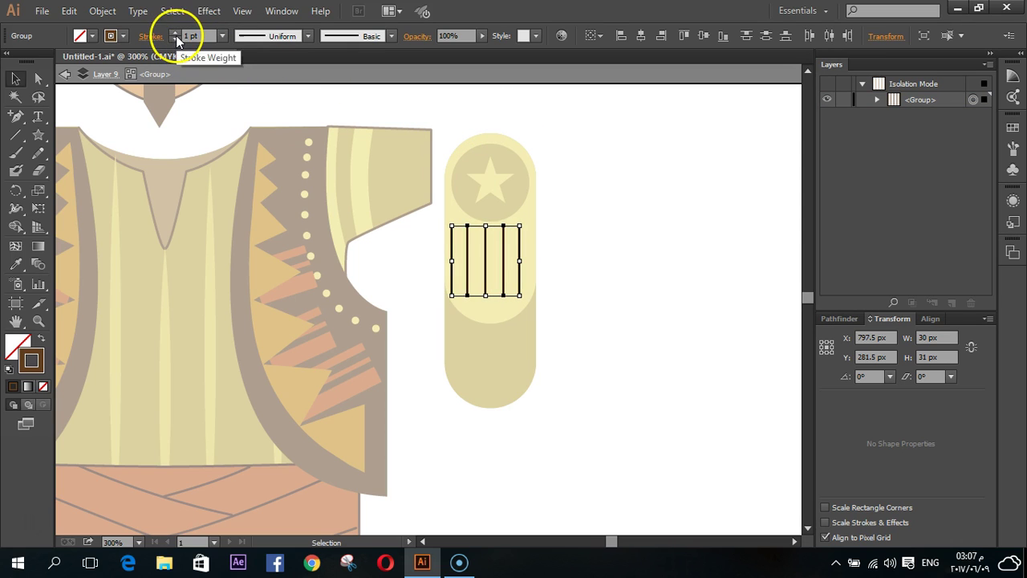
pyautogui.press('Right')
pyautogui.press('Right')
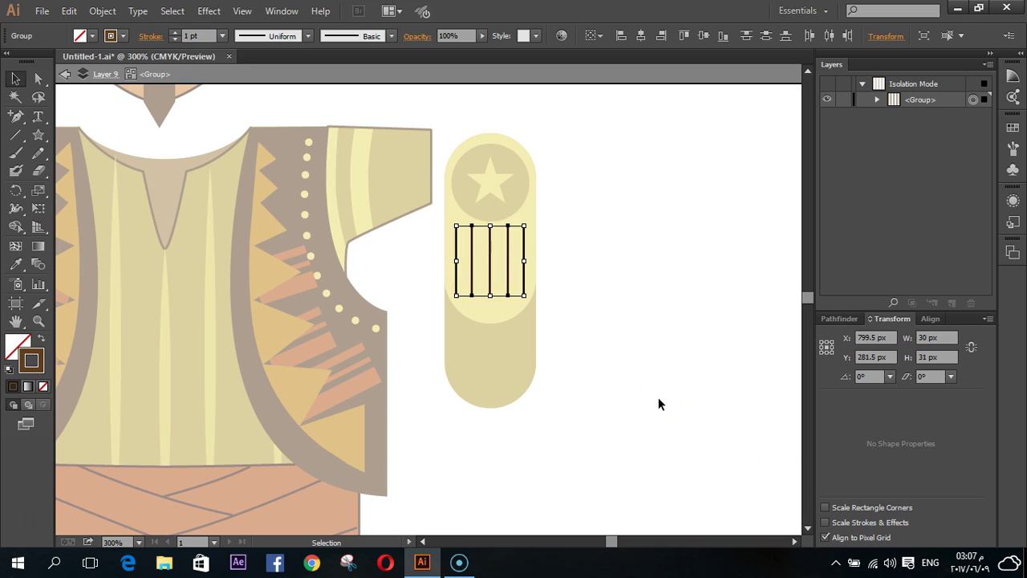
pyautogui.doubleClick(658, 397)
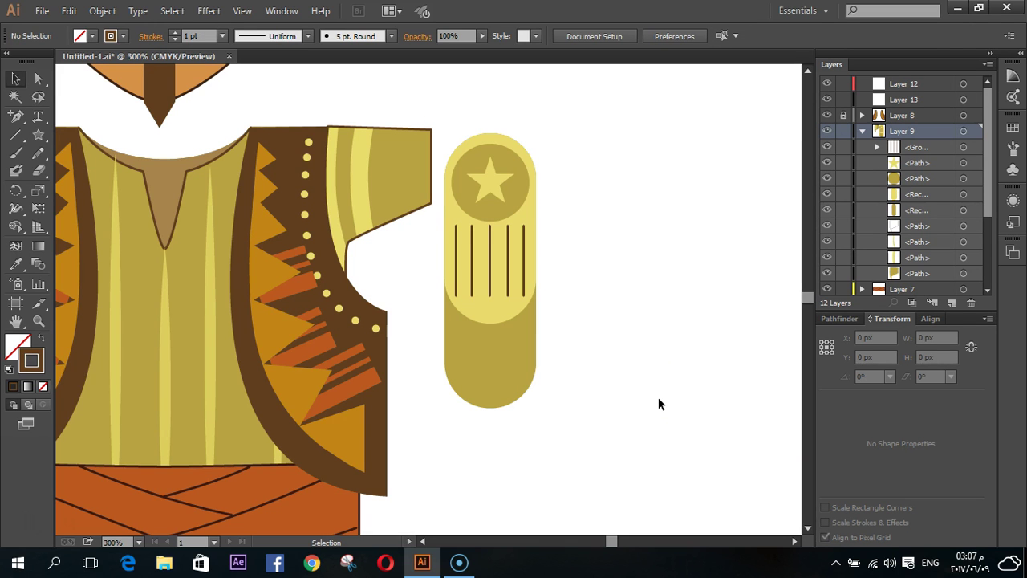
# - Delete the bottom anchor point of the light band's curve with the Delete Anchor Point tool
pyautogui.keyDown('alt'); pyautogui.scroll(-2, 657, 397); pyautogui.keyUp('alt')
pyautogui.scroll(-2, 657, 397)
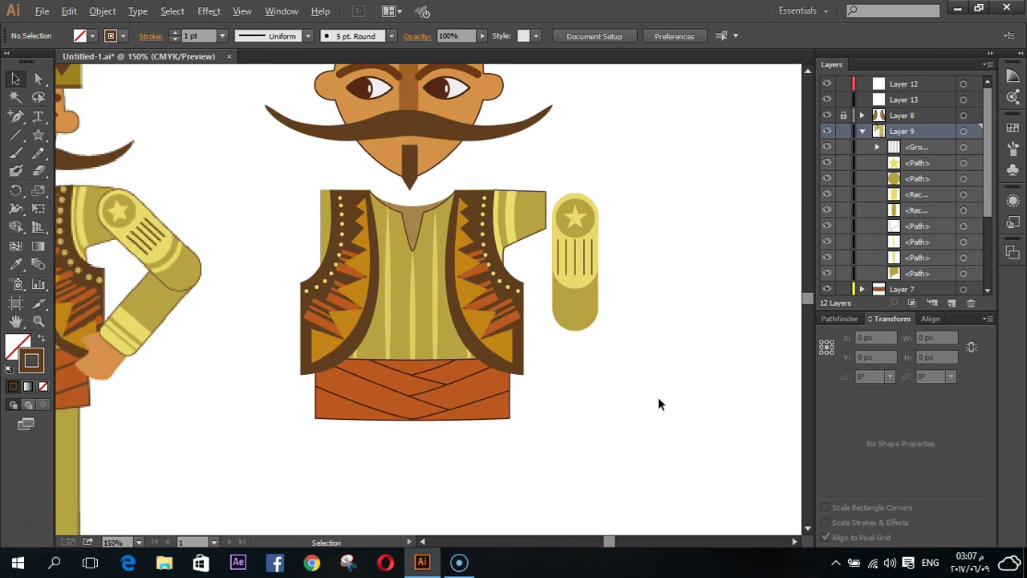
pyautogui.keyDown('alt'); pyautogui.scroll(-2, 658, 399); pyautogui.keyUp('alt')
pyautogui.keyDown('alt'); pyautogui.scroll(2, 658, 399); pyautogui.keyUp('alt')
pyautogui.scroll(1, 636, 332)
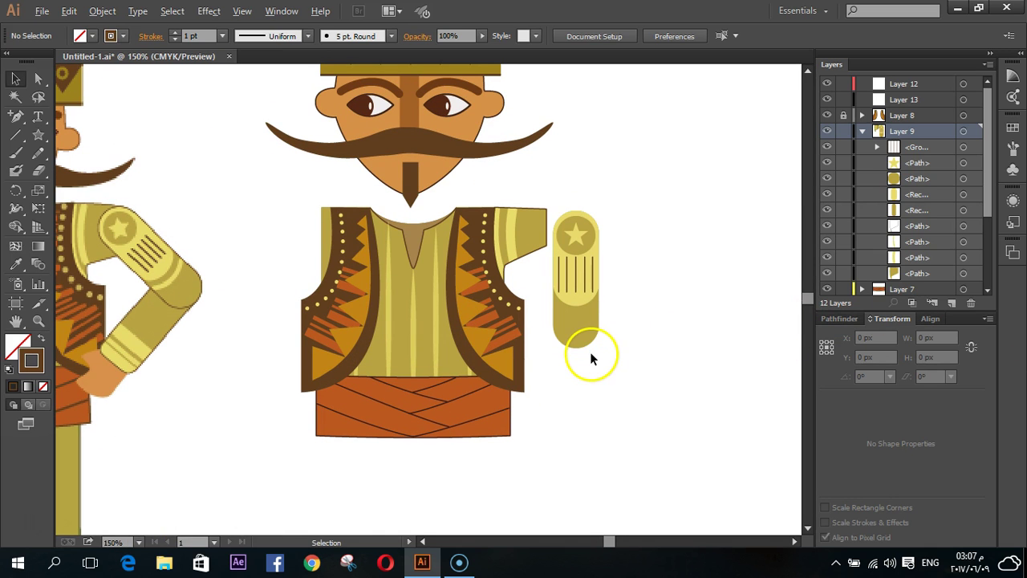
pyautogui.keyDown('alt'); pyautogui.scroll(2, 607, 351); pyautogui.keyUp('alt')
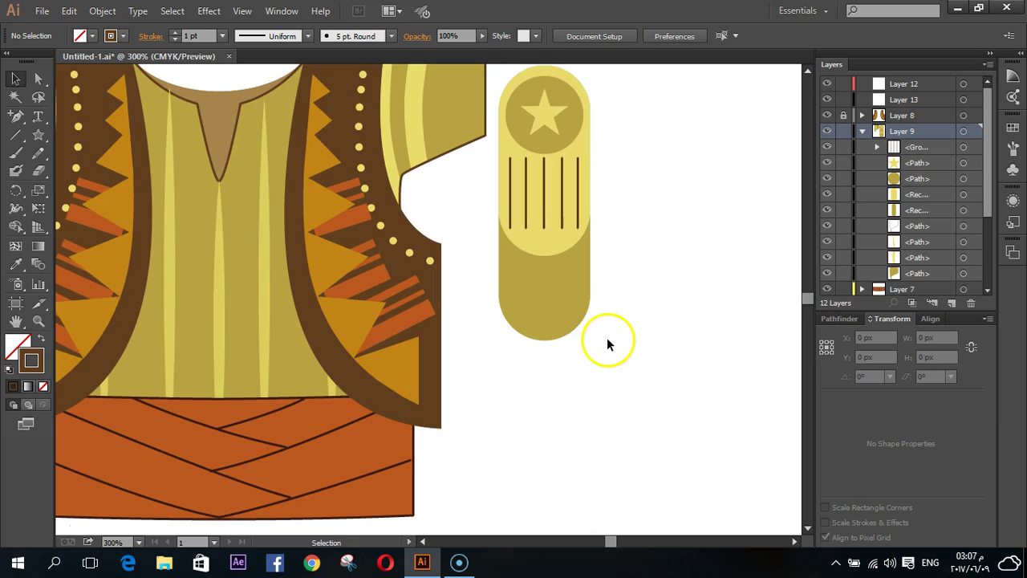
pyautogui.keyDown('alt'); pyautogui.scroll(1, 606, 337); pyautogui.keyUp('alt')
pyautogui.click(531, 226)
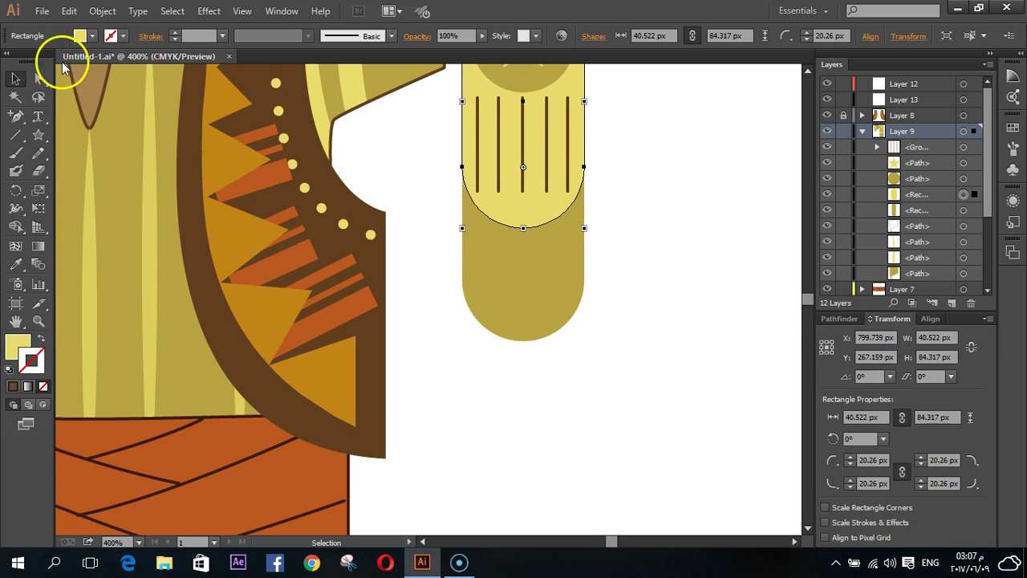
pyautogui.click(38, 78)
pyautogui.keyDown('alt'); pyautogui.scroll(2, 606, 339); pyautogui.keyUp('alt')
pyautogui.scroll(3, 562, 316)
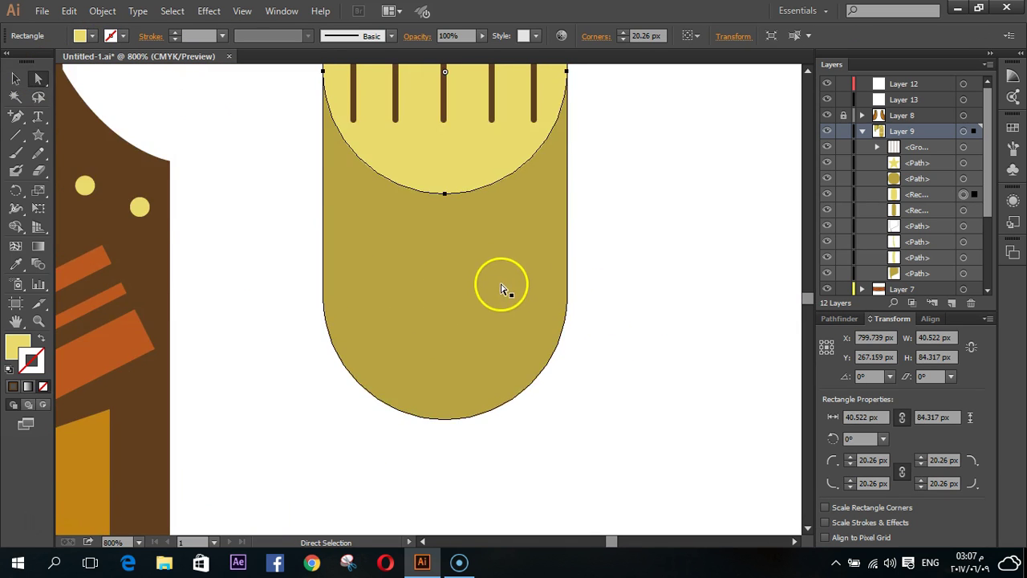
pyautogui.scroll(1, 481, 285)
pyautogui.click(445, 285)
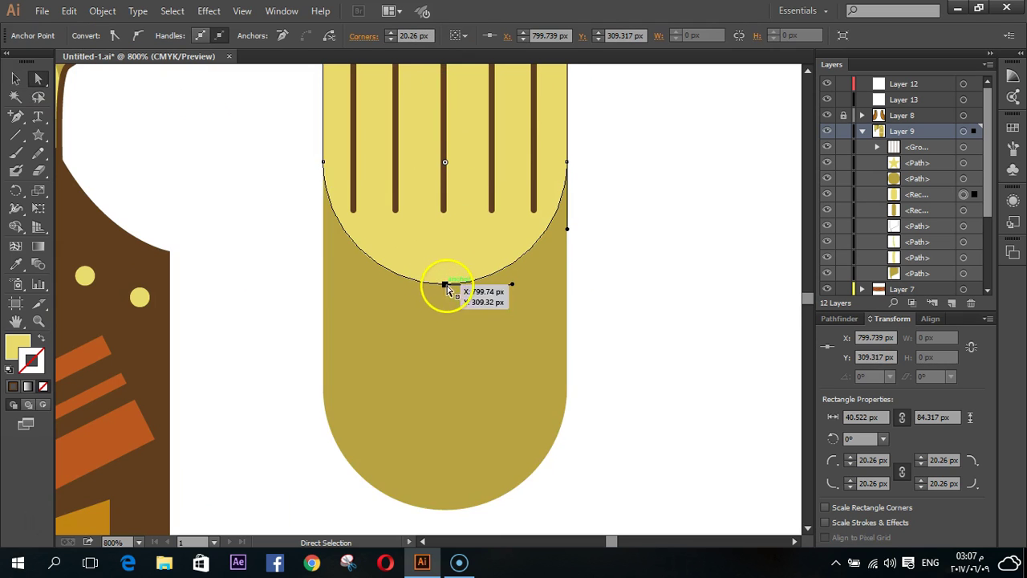
pyautogui.moveTo(17, 135); pyautogui.dragTo(22, 116)
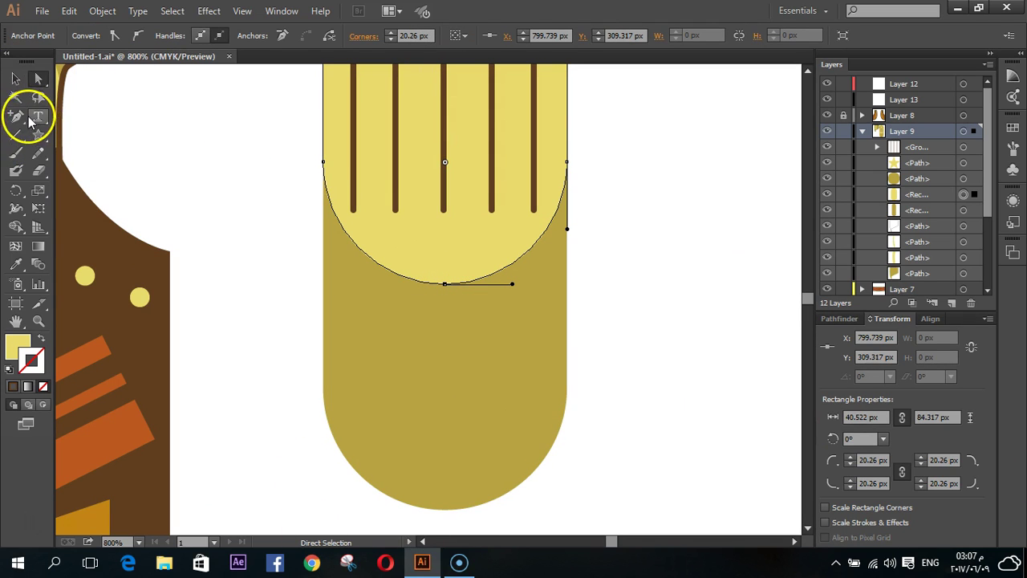
pyautogui.click(22, 116)
pyautogui.click(88, 153)
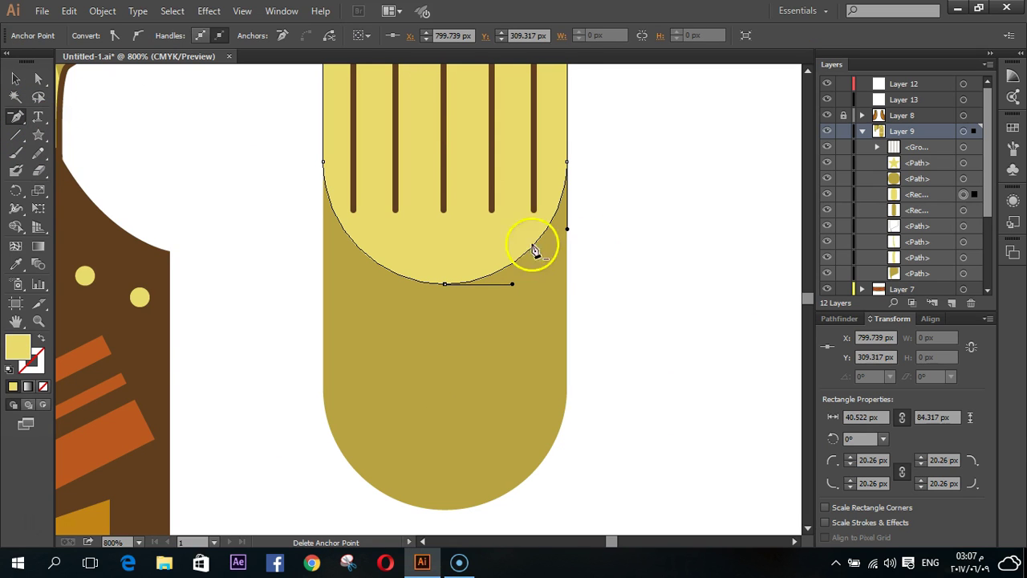
pyautogui.click(444, 285)
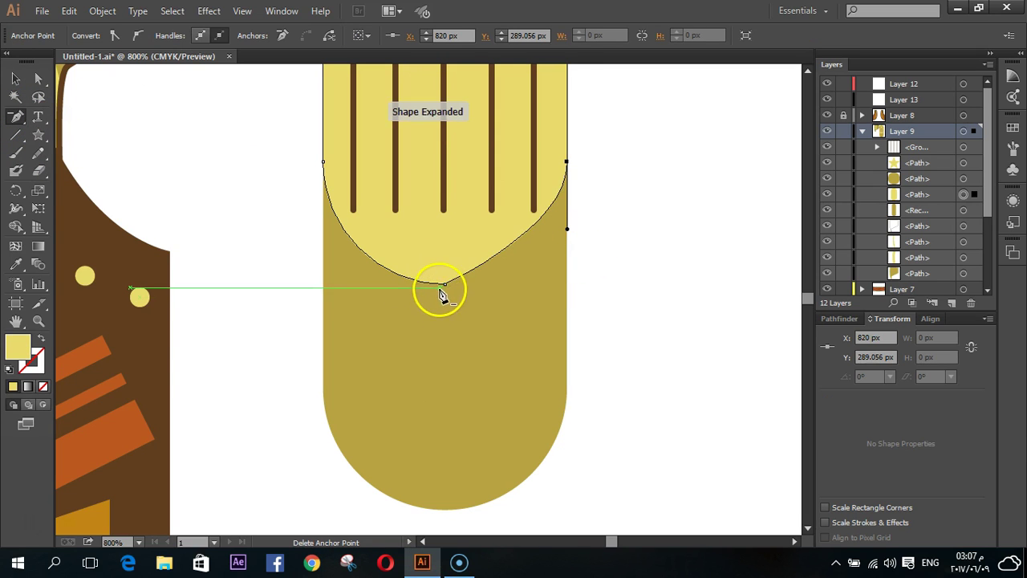
# - Make the bottom point smooth and stretch its handles into a flatter, wider curve
pyautogui.click(38, 78)
pyautogui.moveTo(445, 285); pyautogui.dragTo(406, 279)
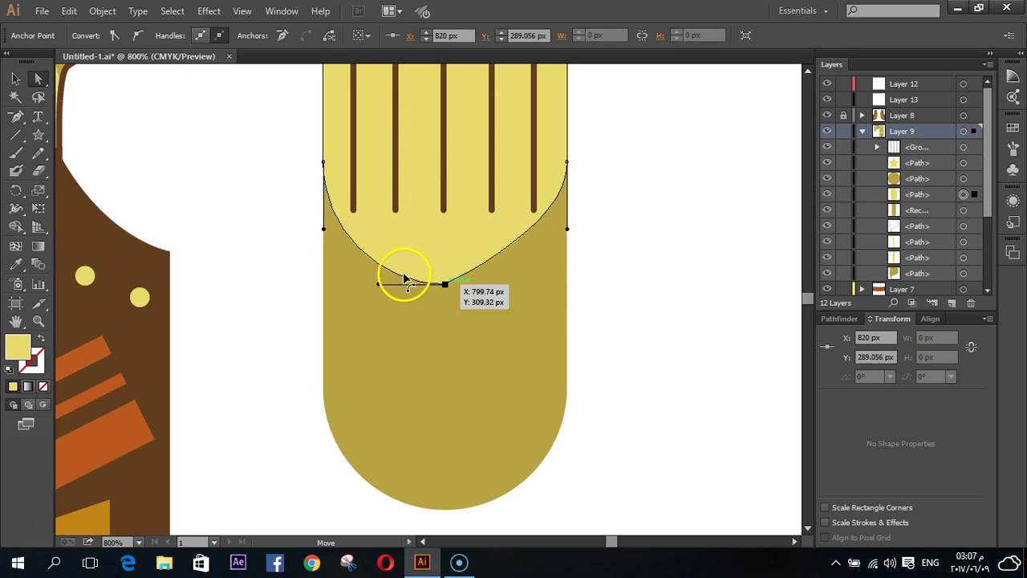
pyautogui.click(140, 36)
pyautogui.moveTo(487, 276); pyautogui.dragTo(498, 280)
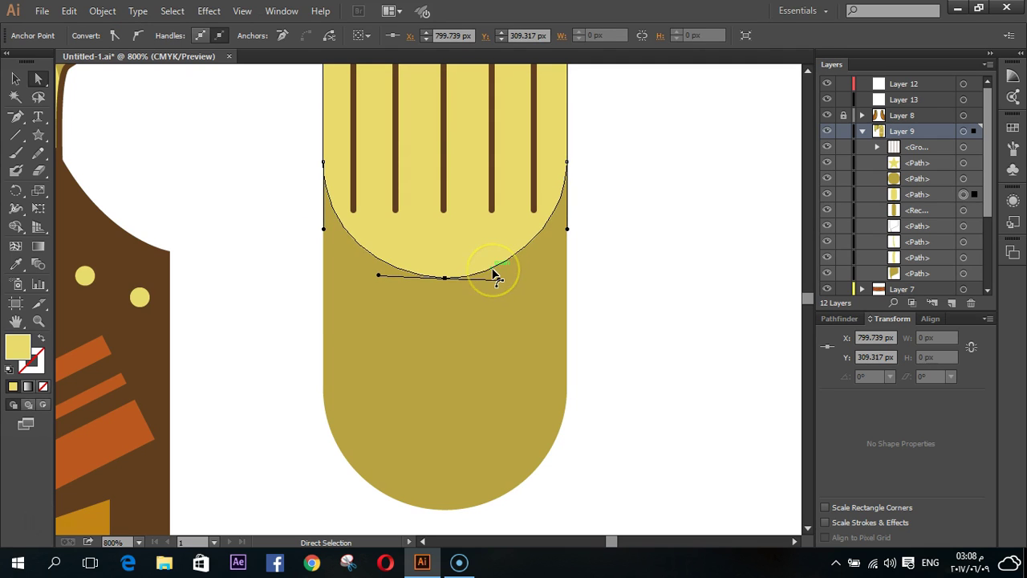
pyautogui.press('Up')
pyautogui.press('Up')
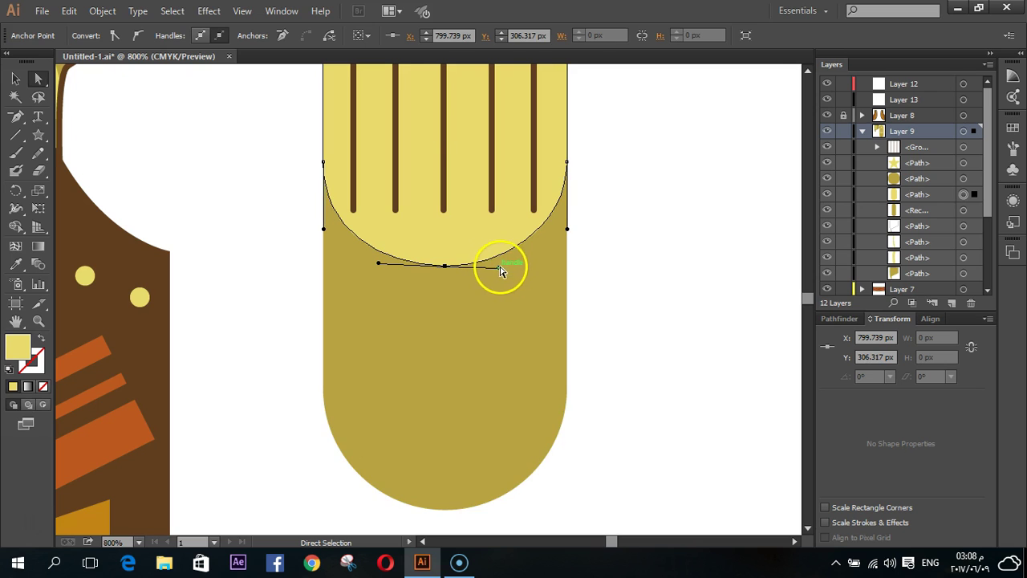
pyautogui.click(658, 288)
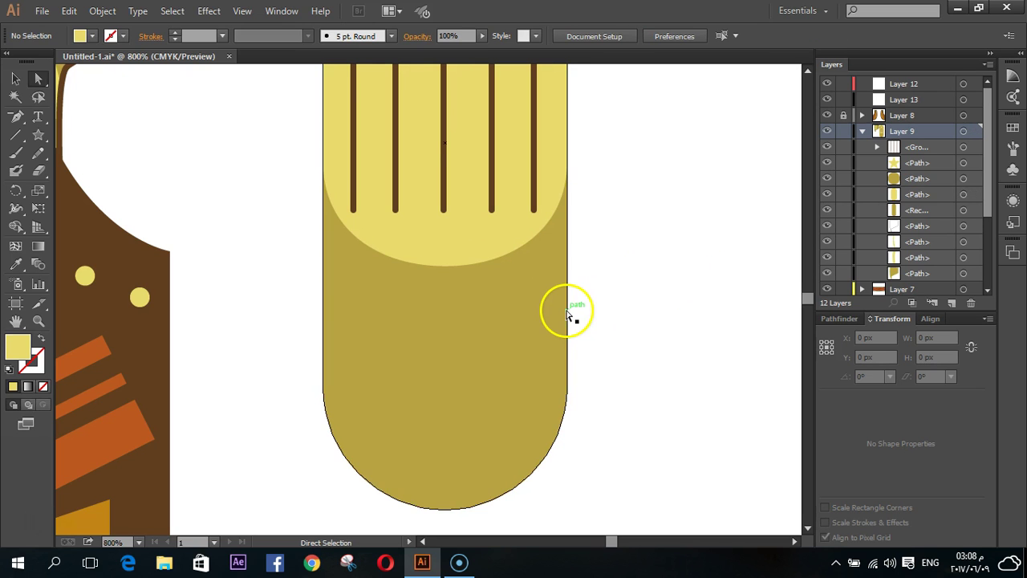
# - Paste a copy of the light-yellow band in front and shift it 20 px down
pyautogui.scroll(-3, 568, 313)
pyautogui.scroll(-1, 569, 305)
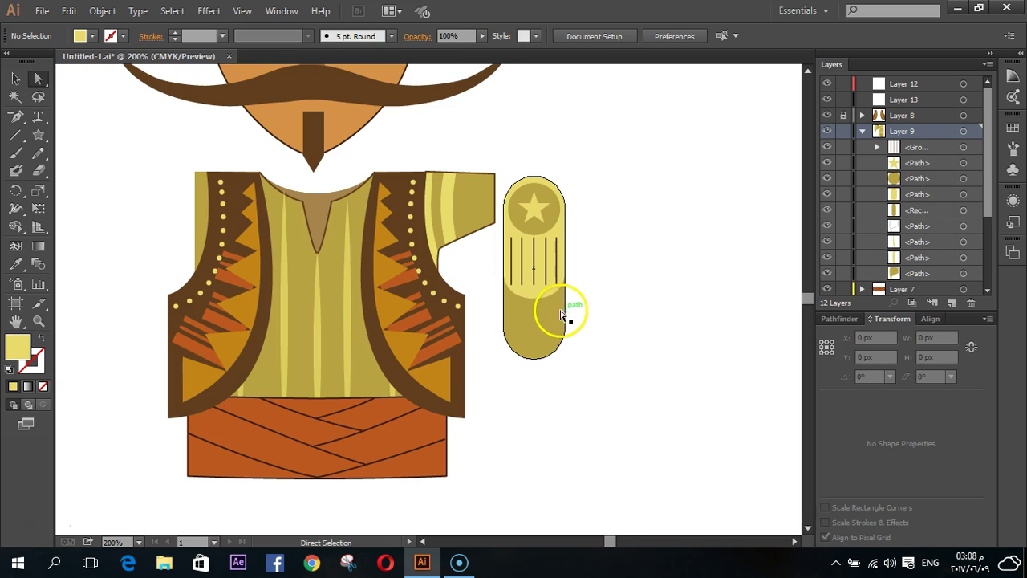
pyautogui.scroll(-1, 345, 241)
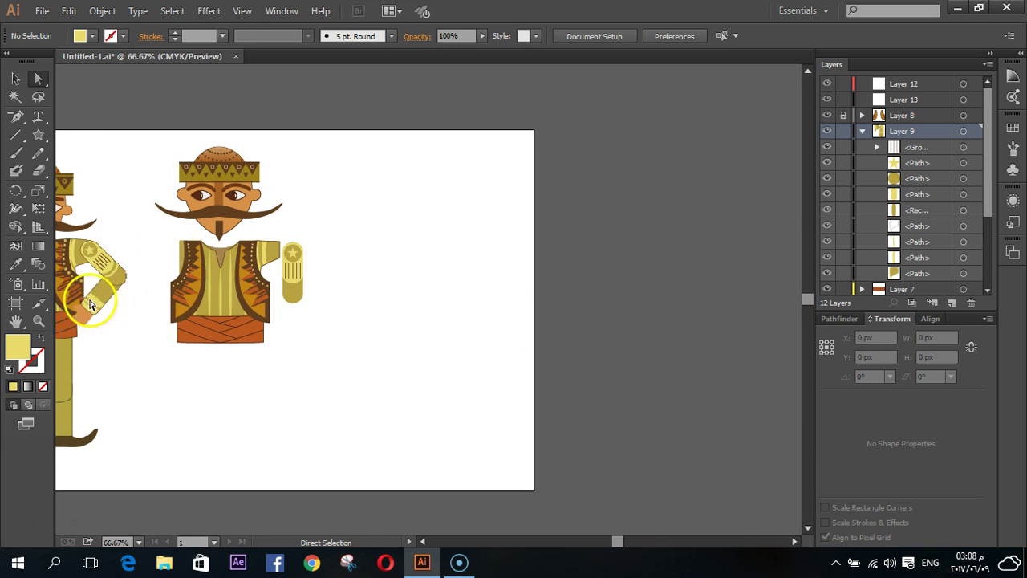
pyautogui.scroll(2, 434, 316)
pyautogui.scroll(1, 145, 287)
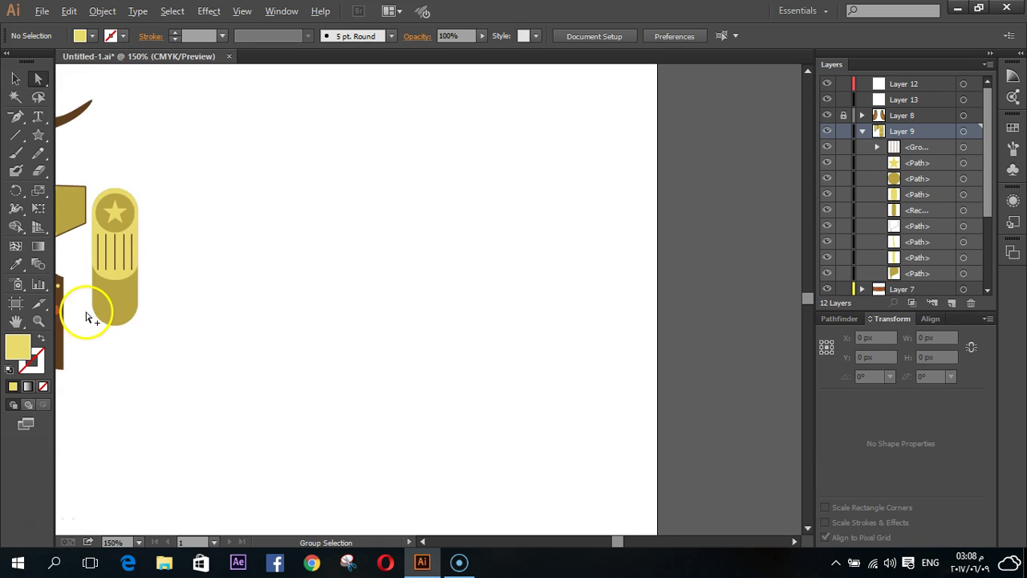
pyautogui.scroll(1, 88, 316)
pyautogui.scroll(1, 88, 316)
pyautogui.scroll(1, 125, 329)
pyautogui.scroll(2, 123, 329)
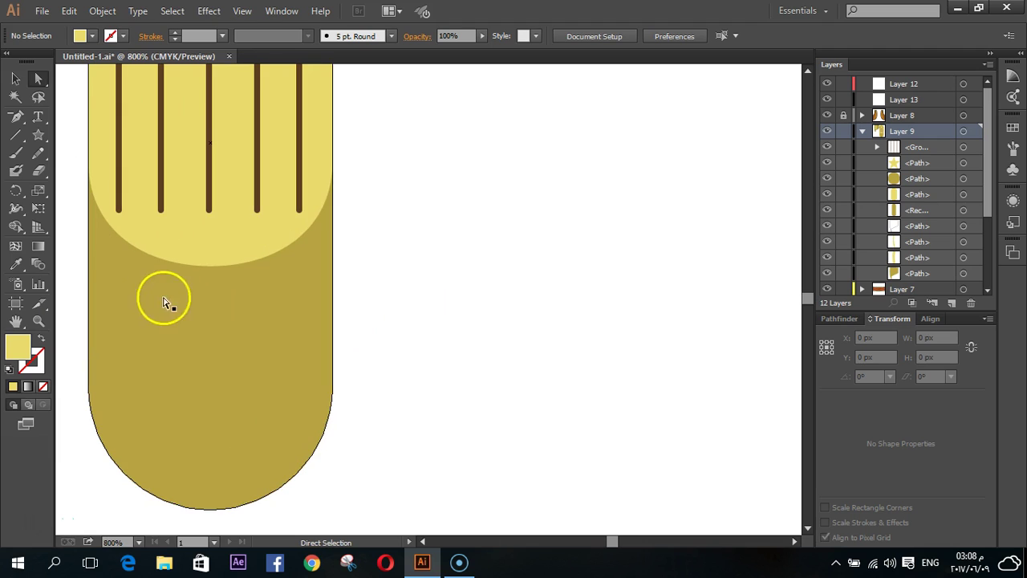
pyautogui.scroll(-1, 191, 312)
pyautogui.click(203, 273)
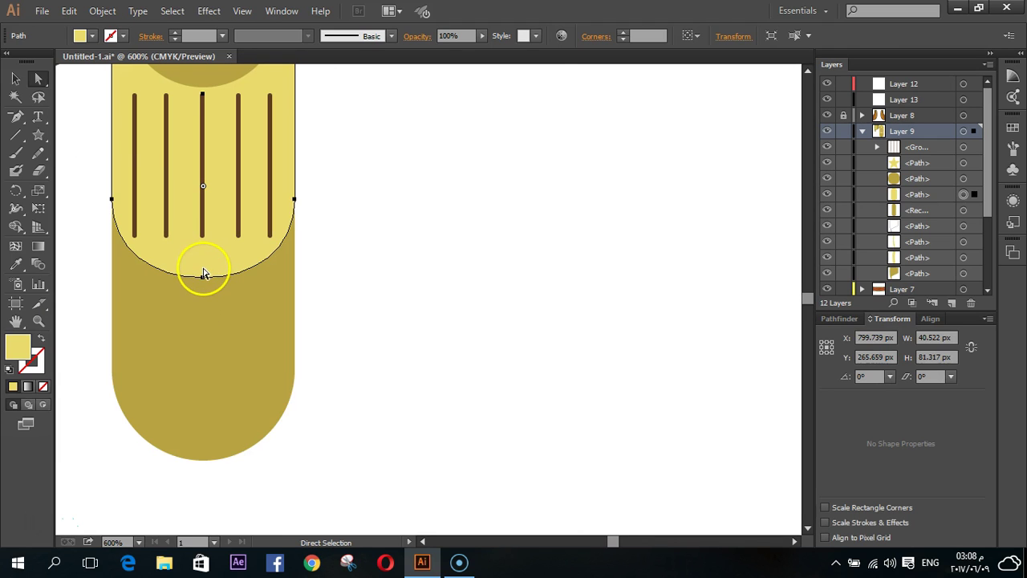
pyautogui.hotkey('ctrl', 'c')
pyautogui.hotkey('ctrl', 'f')
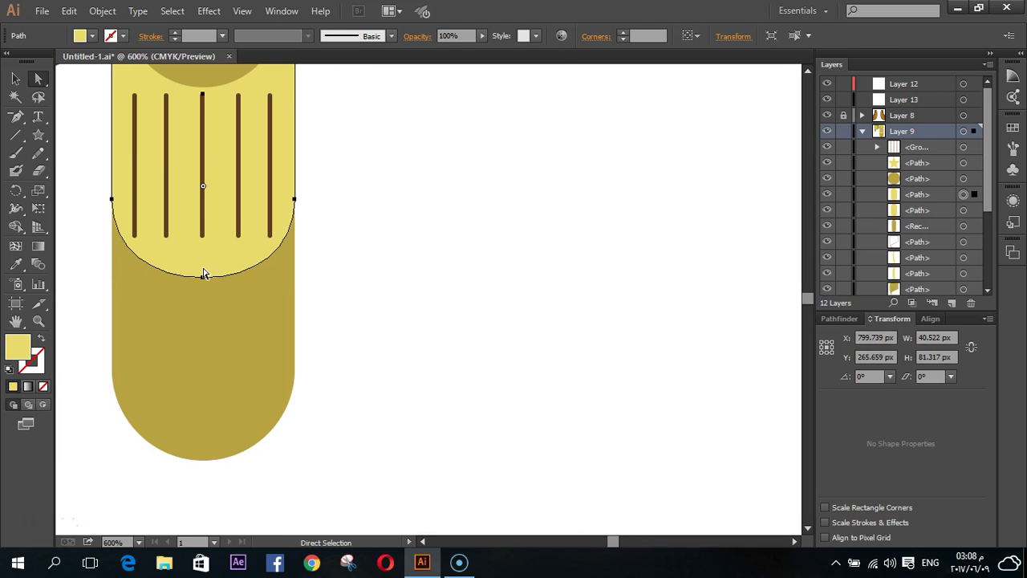
pyautogui.hotkey('shift', 'Down')
pyautogui.hotkey('shift', 'Down')
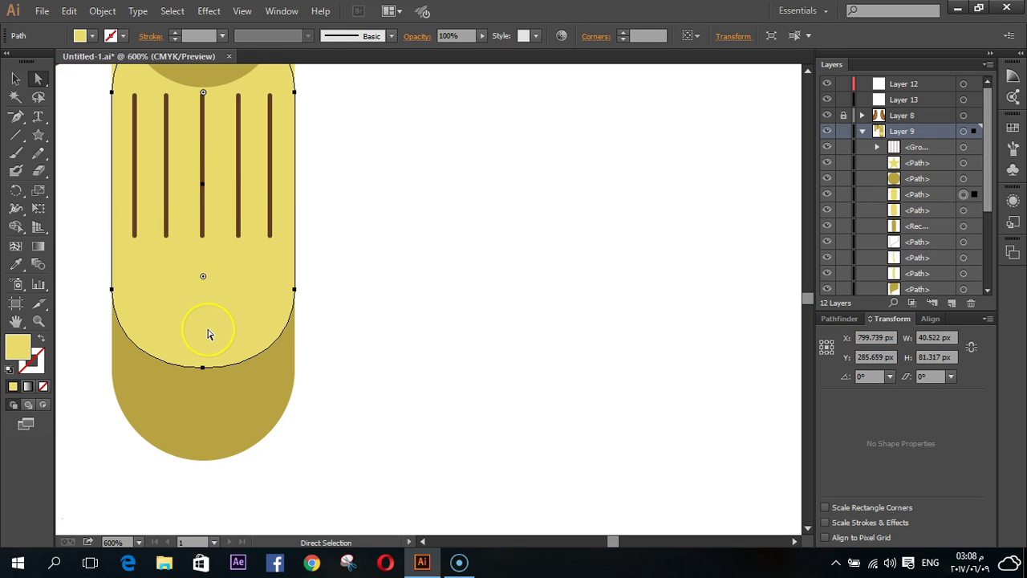
# - Paste another copy of the rounded shape in front, nudged up 5 px
pyautogui.hotkey('ctrl', 'c')
pyautogui.hotkey('ctrl', 'f')
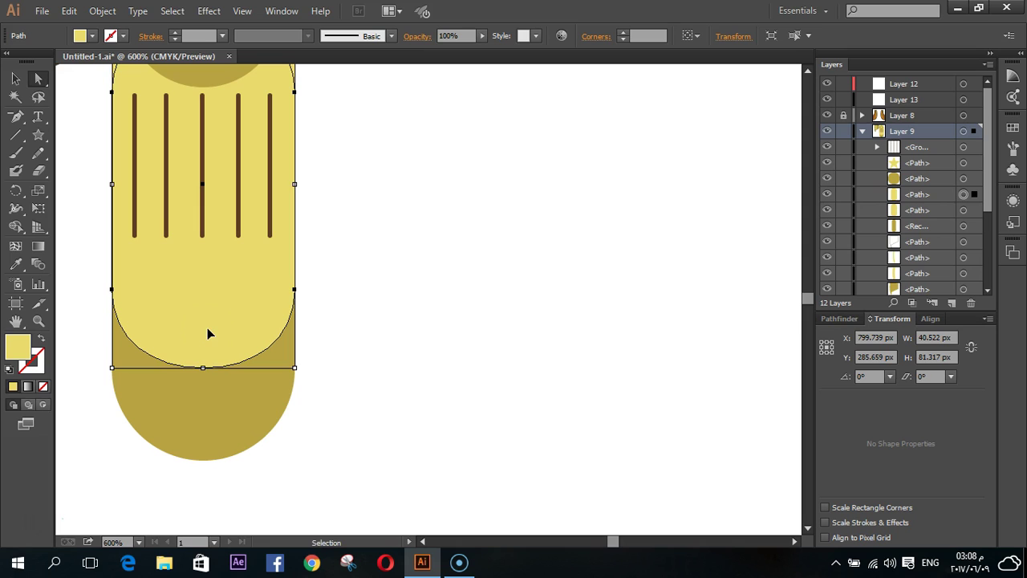
pyautogui.press('Up')
pyautogui.press('Up')
pyautogui.press('Up')
pyautogui.press('Up')
pyautogui.press('Up')
pyautogui.scroll(2, 259, 319)
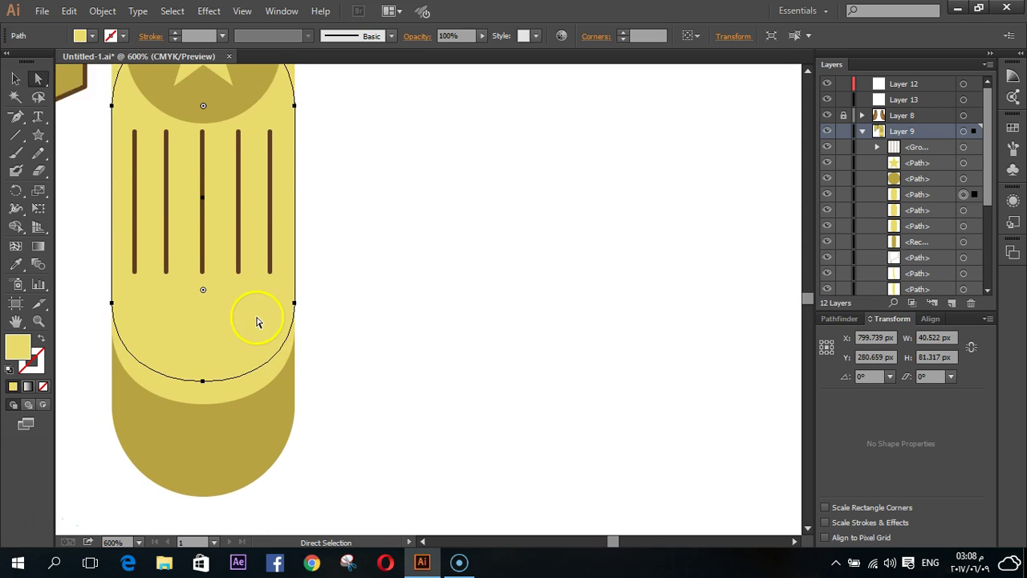
pyautogui.scroll(3, 259, 322)
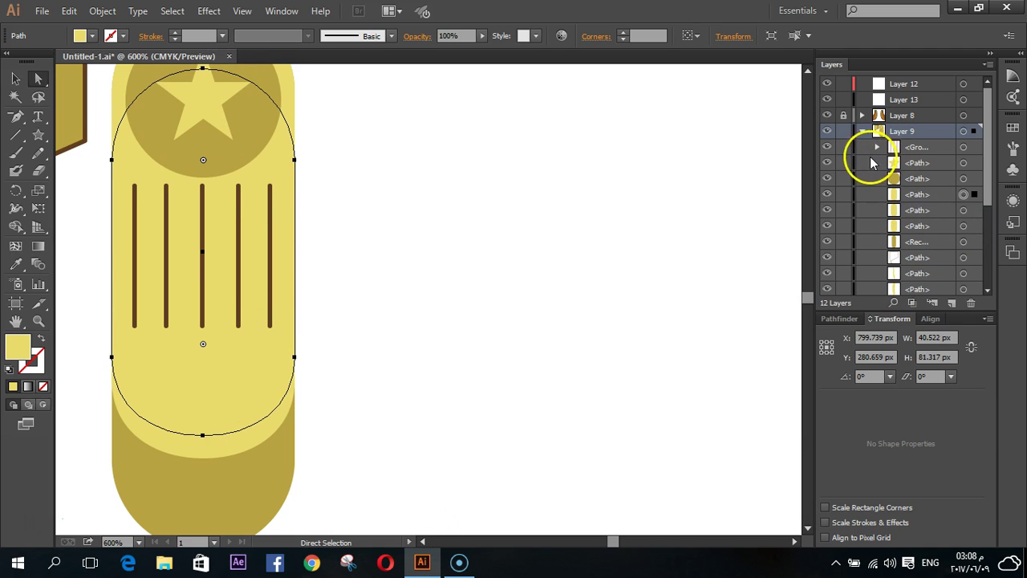
pyautogui.scroll(-3, 880, 166)
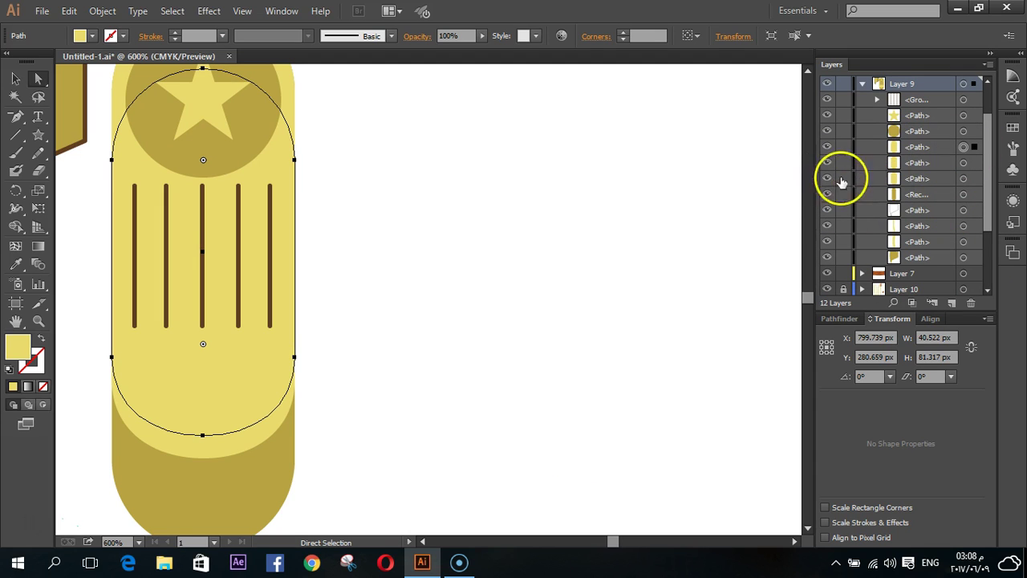
# - Hide the darker <Rec...> and <Path> arm layers beneath the copy
pyautogui.click(939, 195)
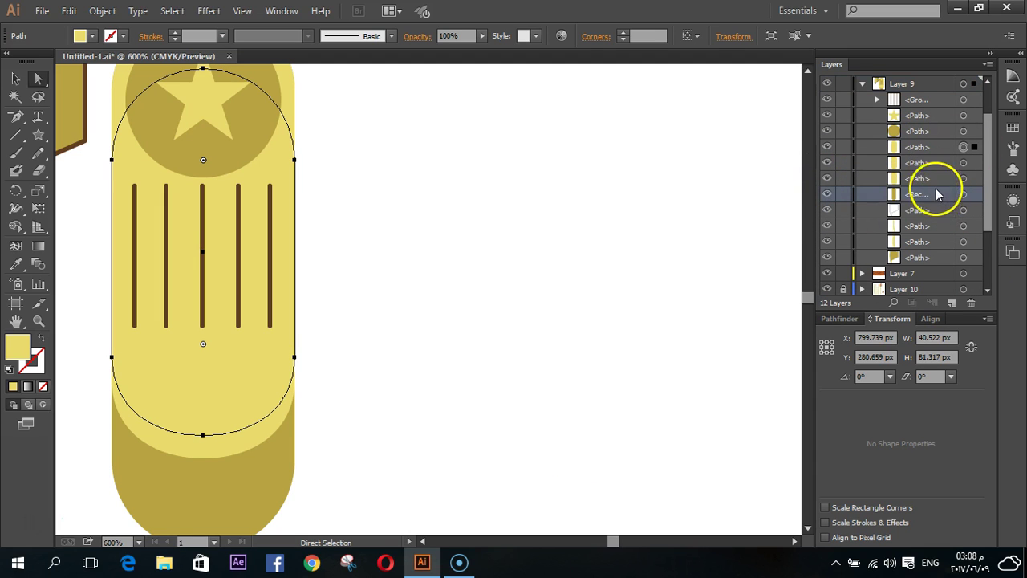
pyautogui.click(829, 195)
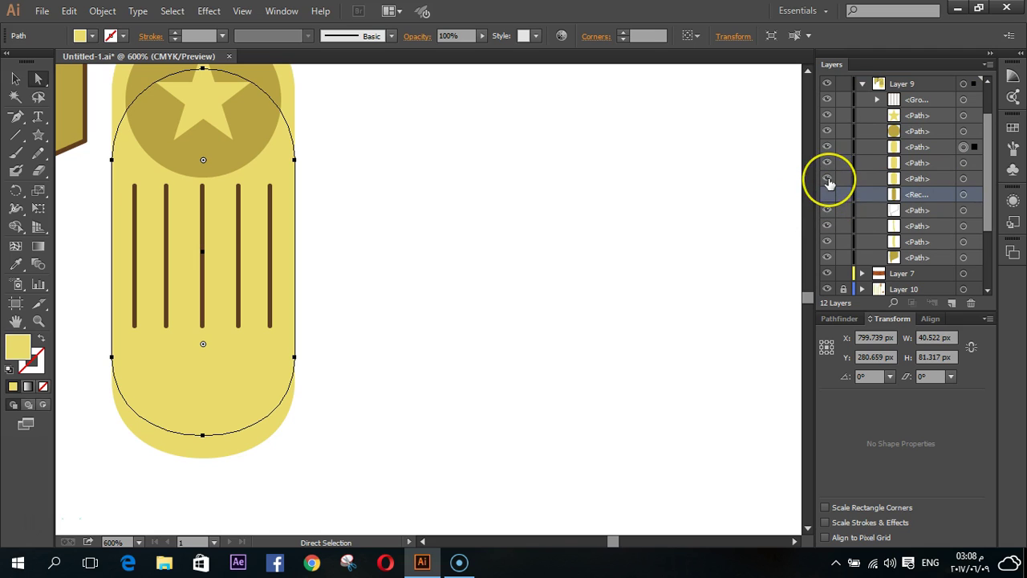
pyautogui.click(829, 180)
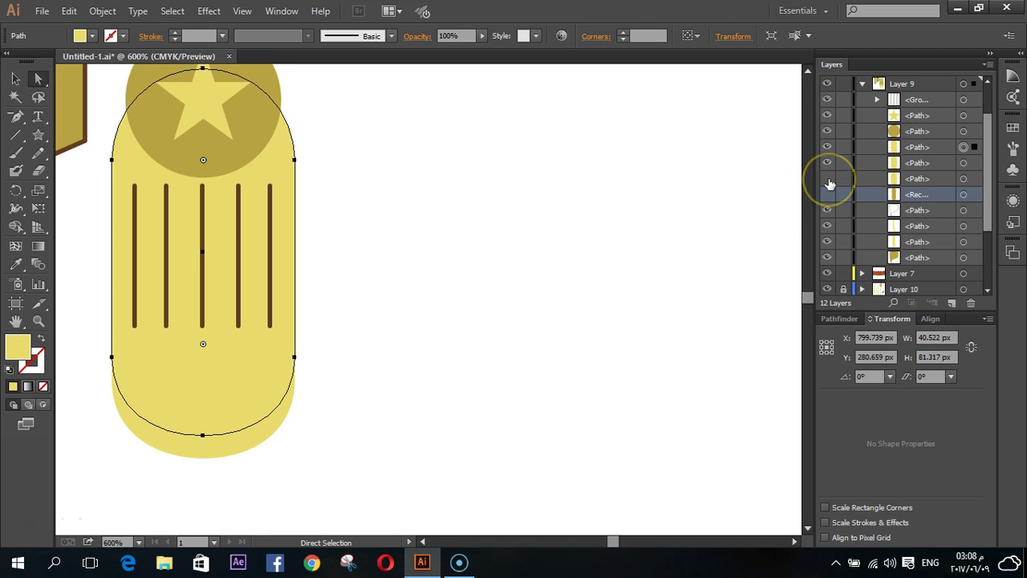
pyautogui.click(382, 372)
pyautogui.click(198, 240)
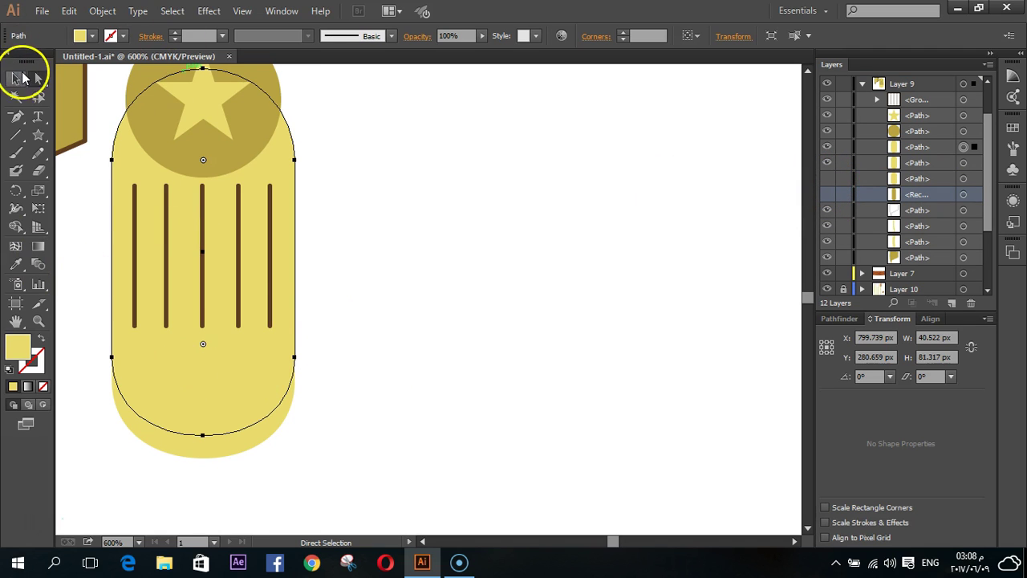
# - Shorten the copy from its top to about 40.522 × 75.72 px, then select both overlapping shapes
pyautogui.click(21, 75)
pyautogui.moveTo(203, 69); pyautogui.dragTo(206, 126)
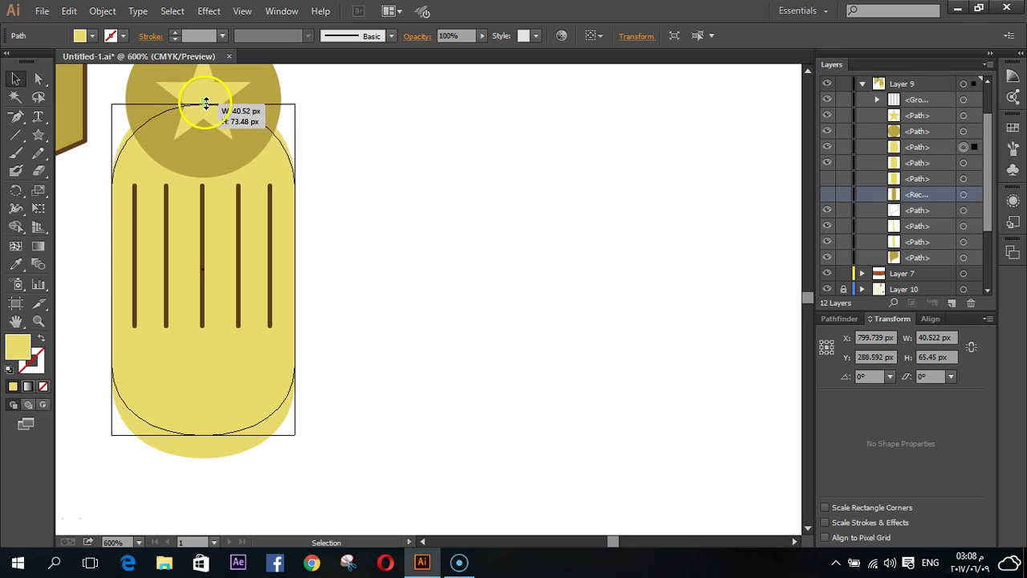
pyautogui.moveTo(206, 126); pyautogui.dragTo(203, 94)
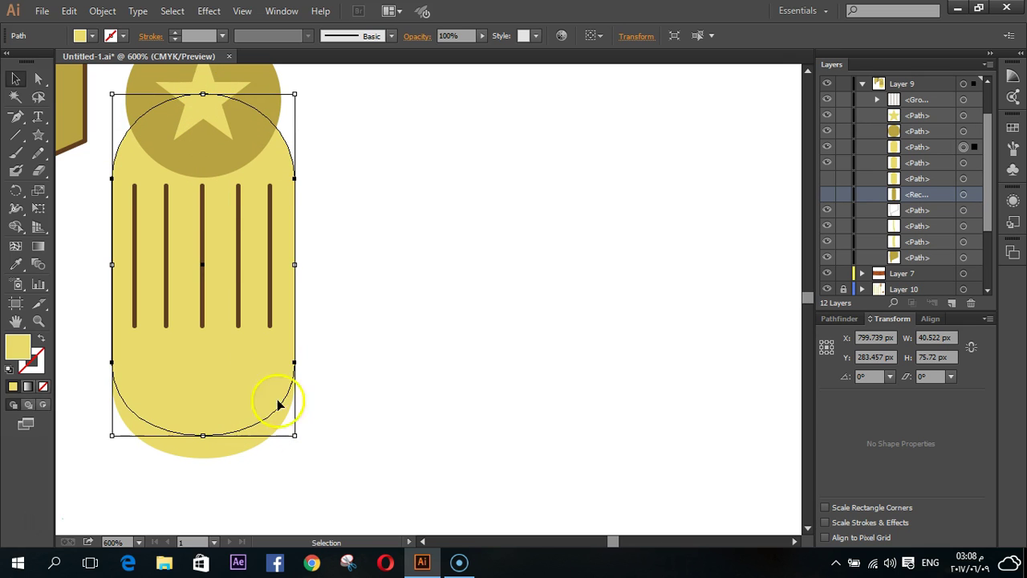
pyautogui.click(250, 523)
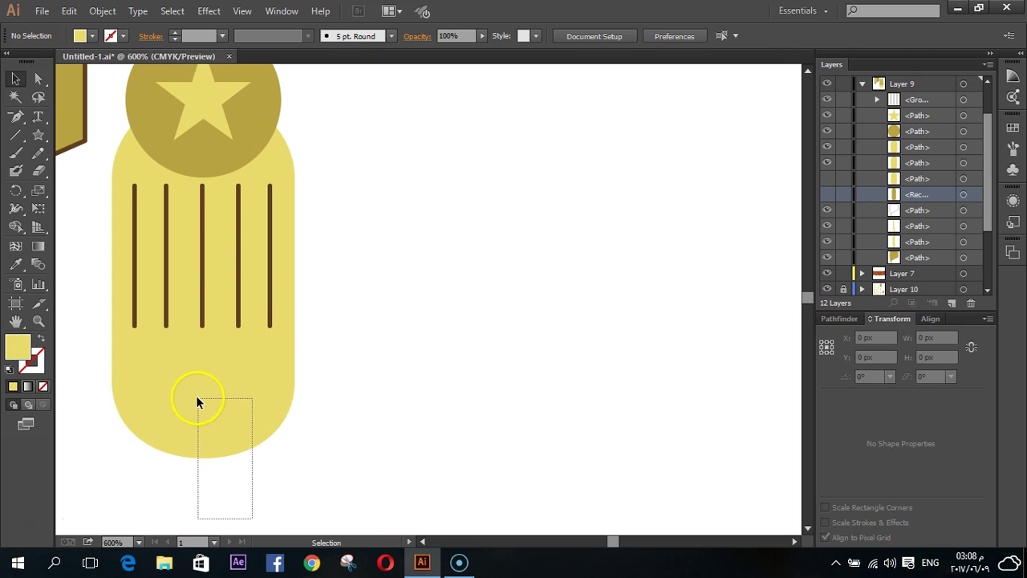
pyautogui.moveTo(197, 398); pyautogui.dragTo(199, 401)
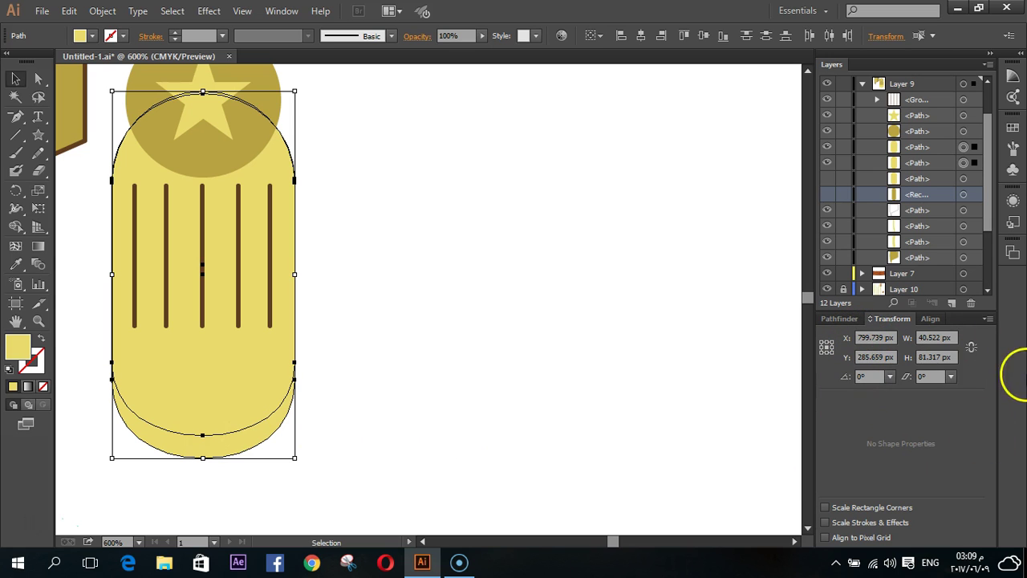
# - Apply Pathfinder Minus Front to make a crescent band, then unhide the darker arm parts
pyautogui.click(839, 319)
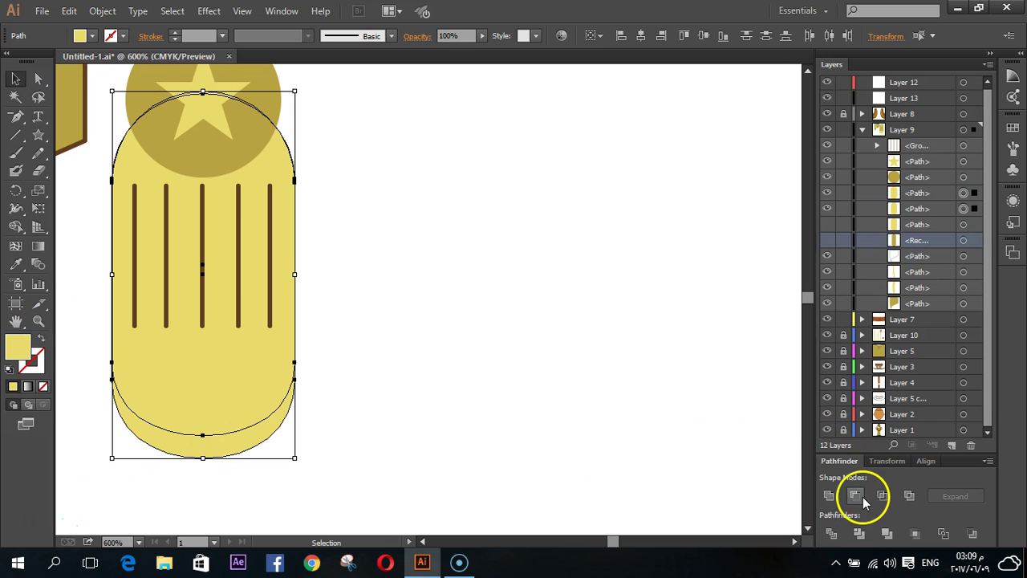
pyautogui.click(853, 494)
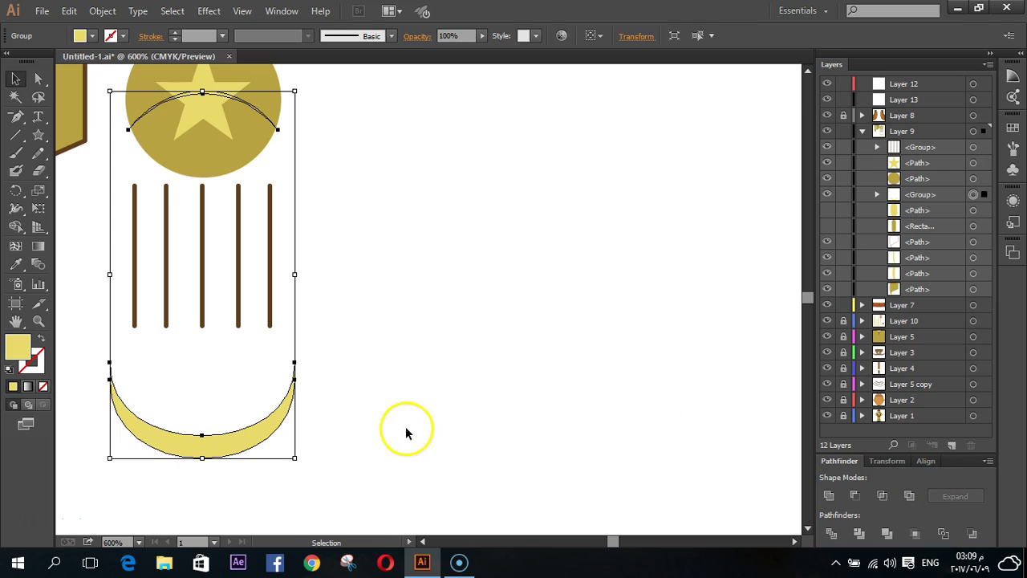
pyautogui.click(328, 371)
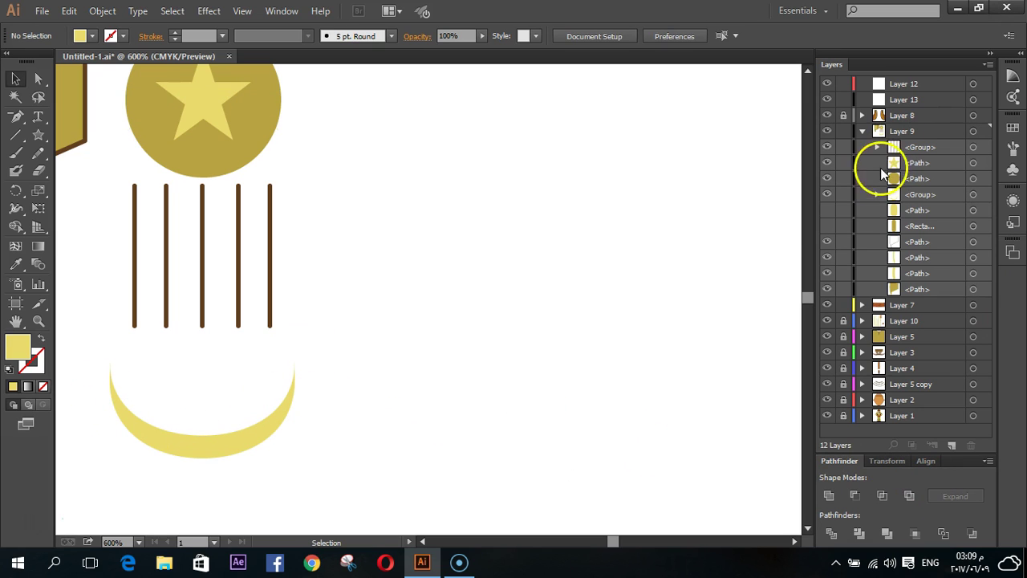
pyautogui.moveTo(827, 210); pyautogui.dragTo(826, 225)
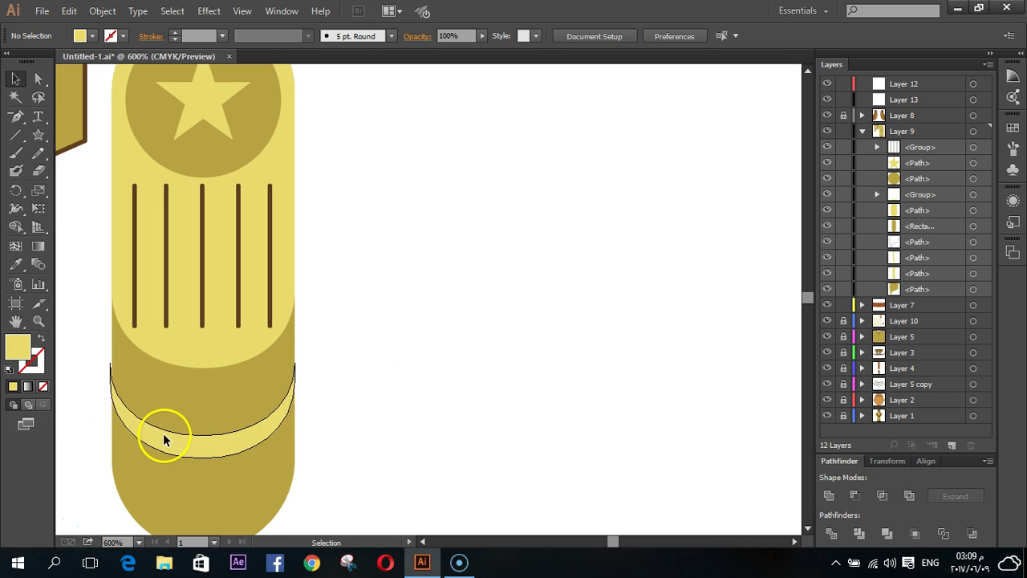
# - Slim the crescent band by moving its left edge inward to fit the arm
pyautogui.click(145, 417)
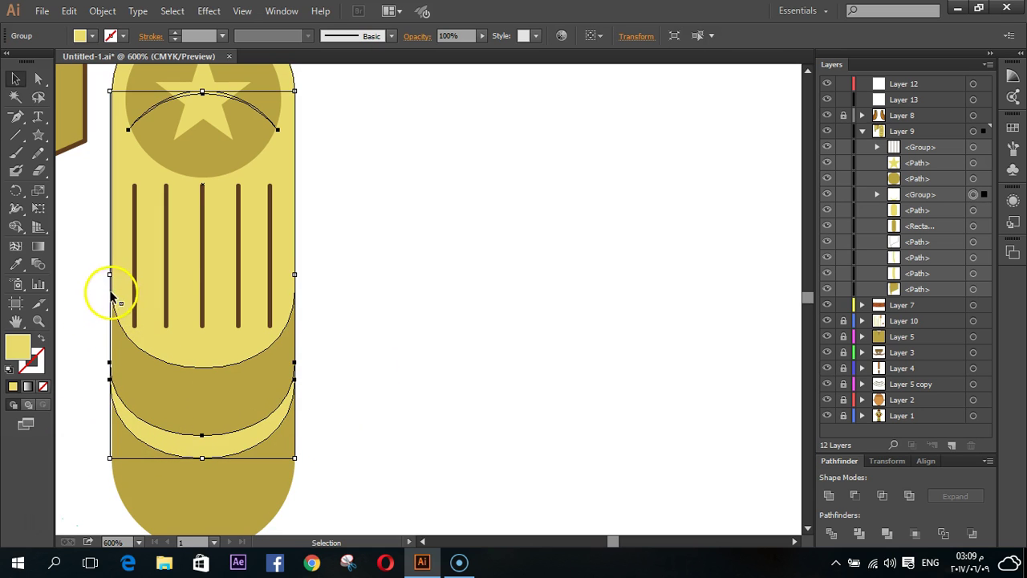
pyautogui.moveTo(112, 275); pyautogui.dragTo(115, 273)
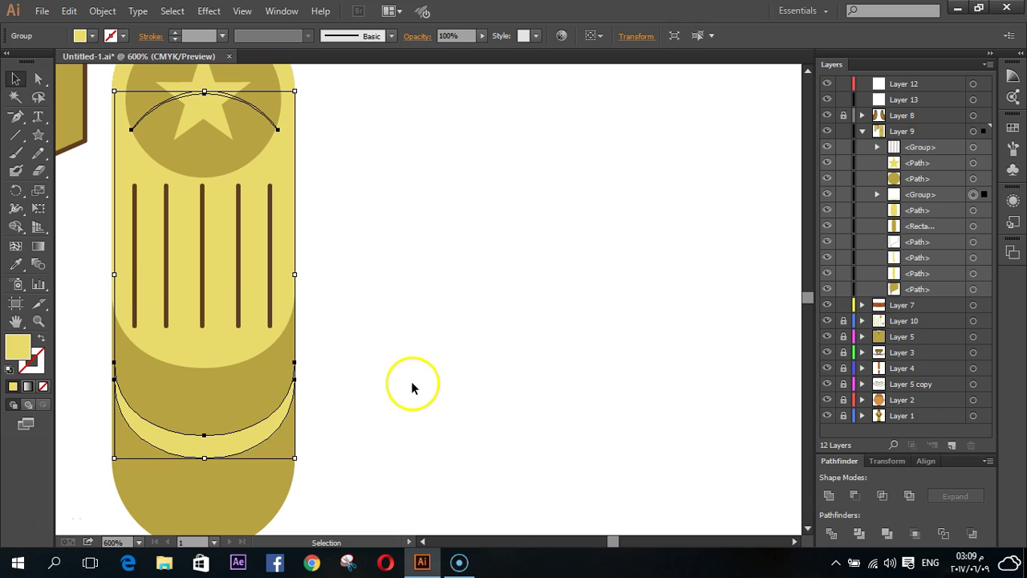
pyautogui.click(324, 424)
pyautogui.click(270, 434)
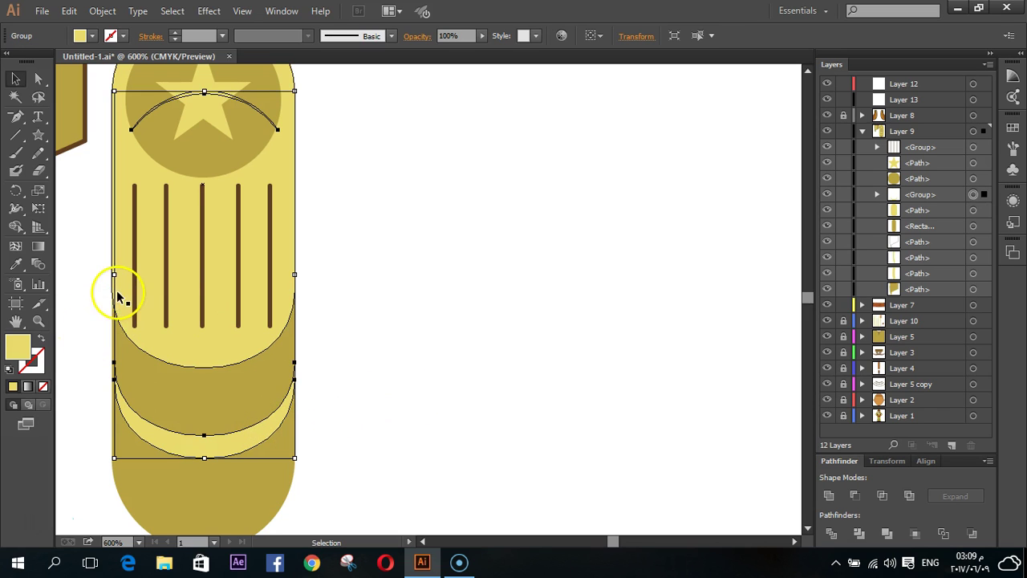
pyautogui.moveTo(116, 278); pyautogui.dragTo(112, 276)
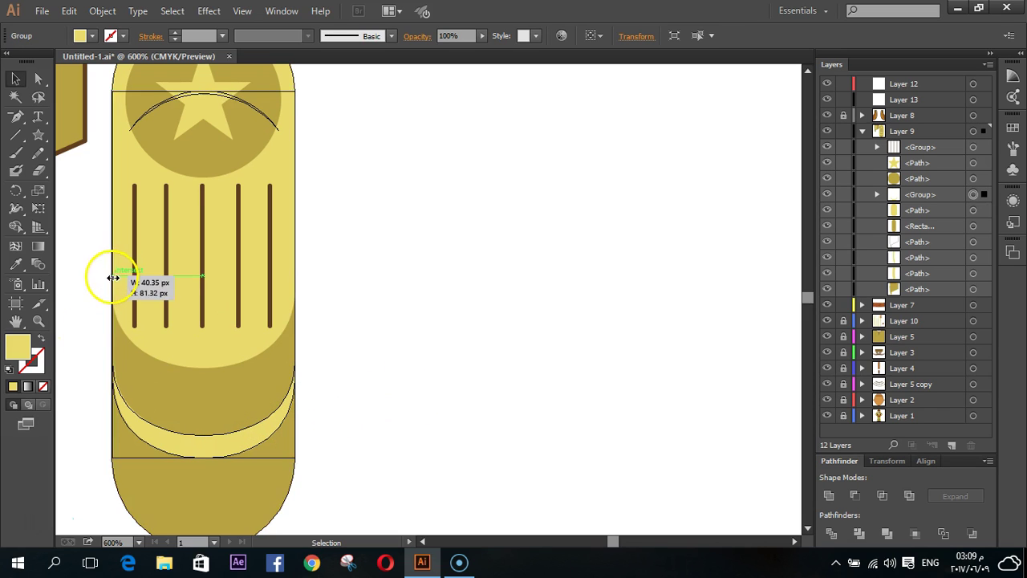
pyautogui.click(359, 367)
pyautogui.click(202, 454)
pyautogui.scroll(-1, 193, 455)
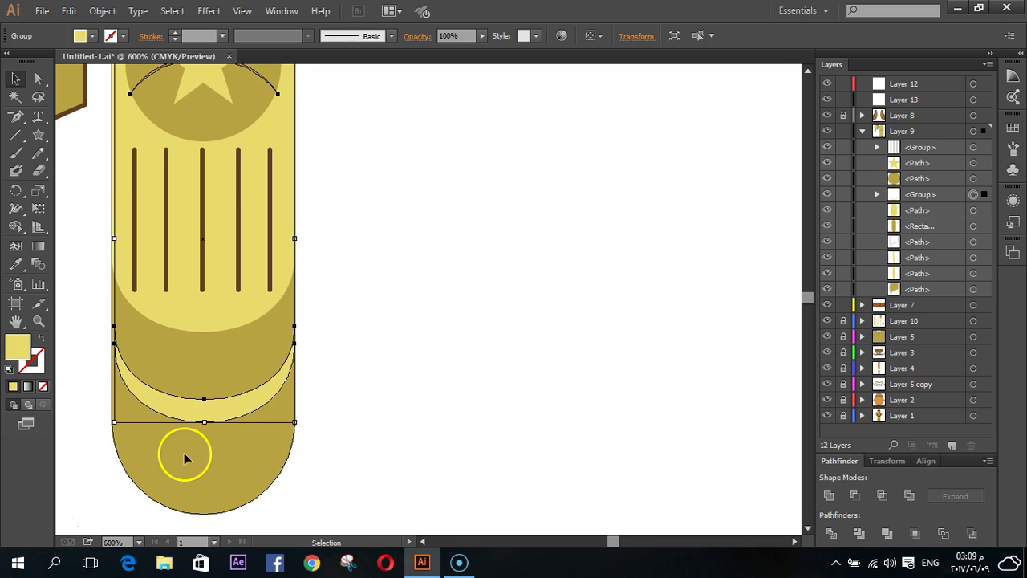
pyautogui.click(402, 465)
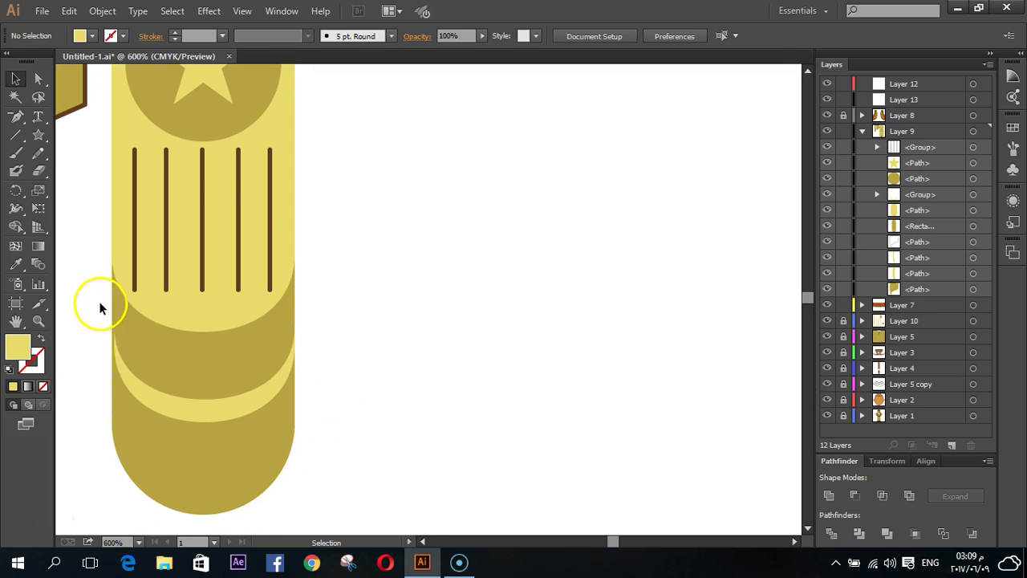
pyautogui.click(165, 400)
pyautogui.moveTo(116, 240); pyautogui.dragTo(114, 238)
# - Zoom out with Ctrl+1 and pan so the second character and its arm are centred
pyautogui.click(419, 361)
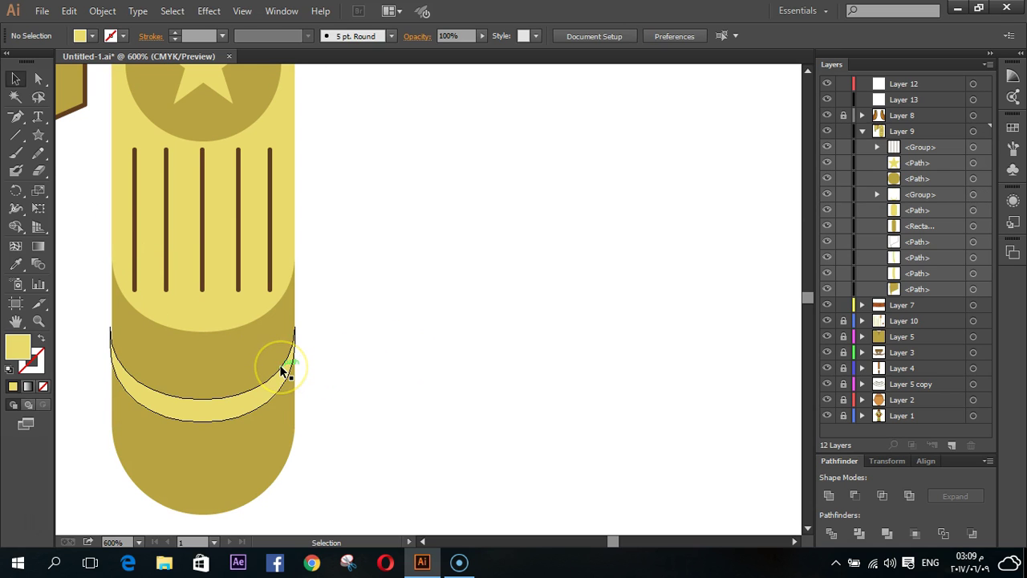
pyautogui.hotkey('ctrl', '1')
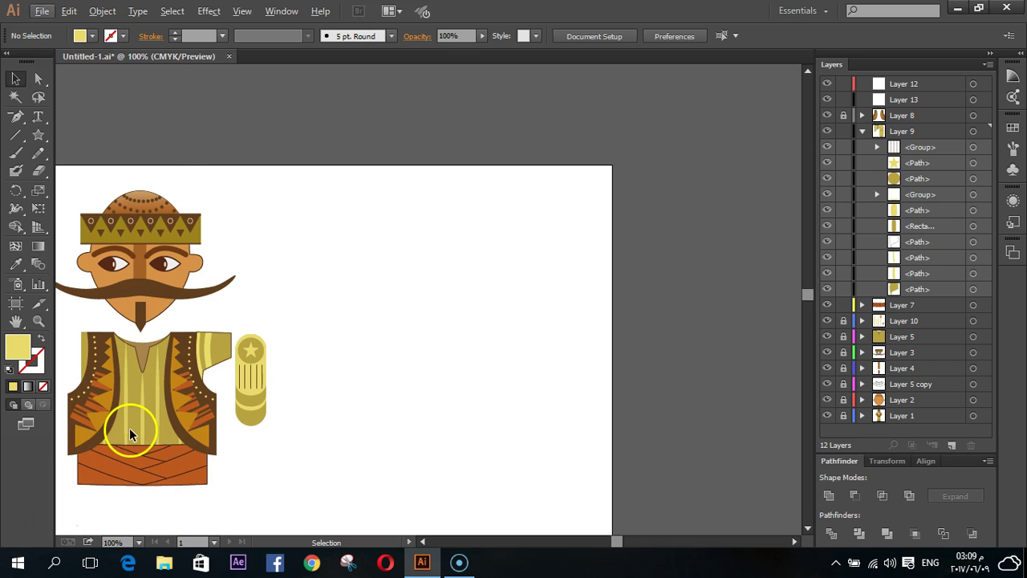
pyautogui.scroll(1, 131, 427)
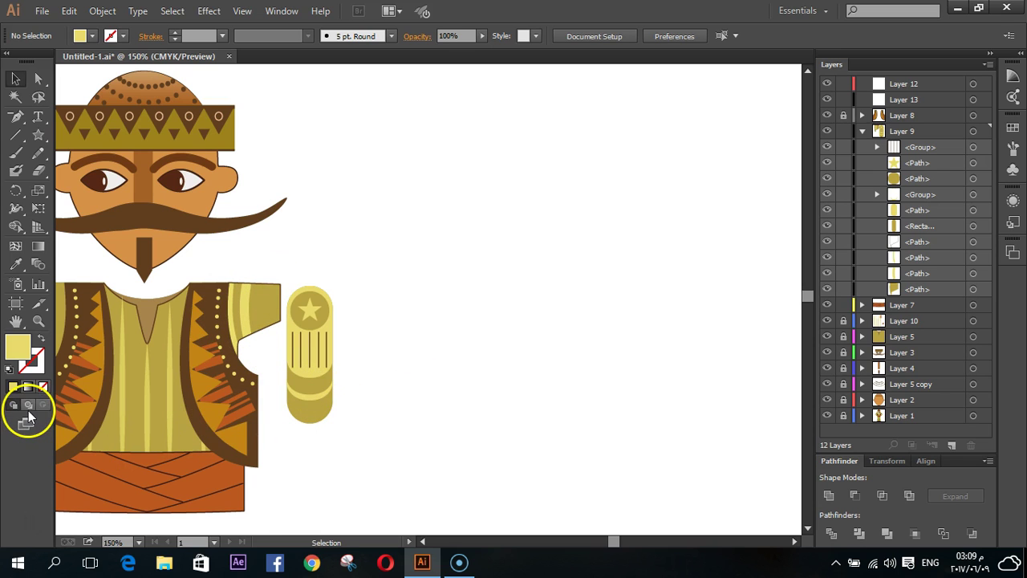
pyautogui.moveTo(130, 374)
pyautogui.mouseDown()
pyautogui.moveTo(384, 353)
pyautogui.moveTo(366, 353)
pyautogui.mouseUp()
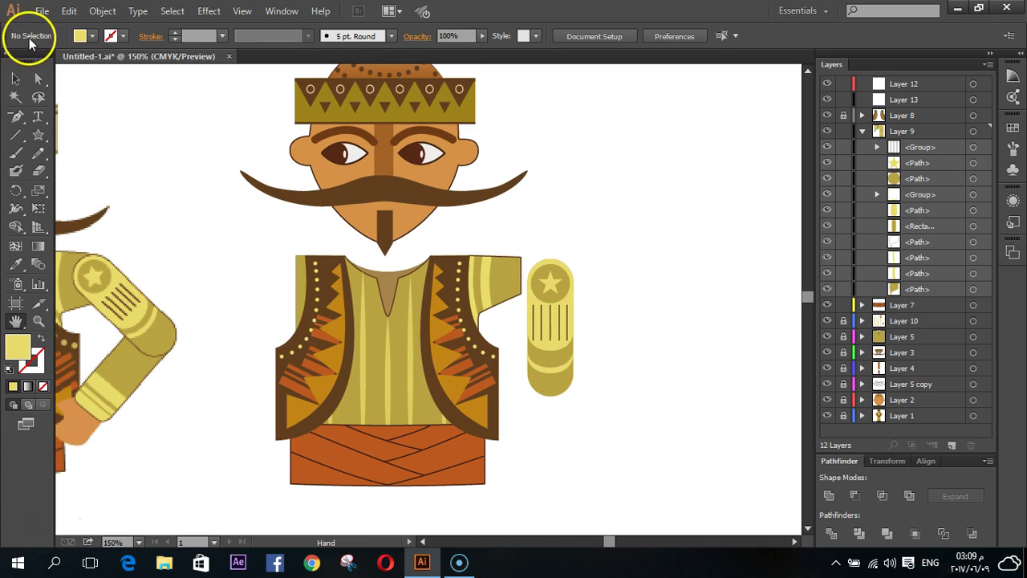
# - Paste a copy of the arm rectangle in front and give it a brown outline from existing artwork
pyautogui.click(17, 78)
pyautogui.click(557, 393)
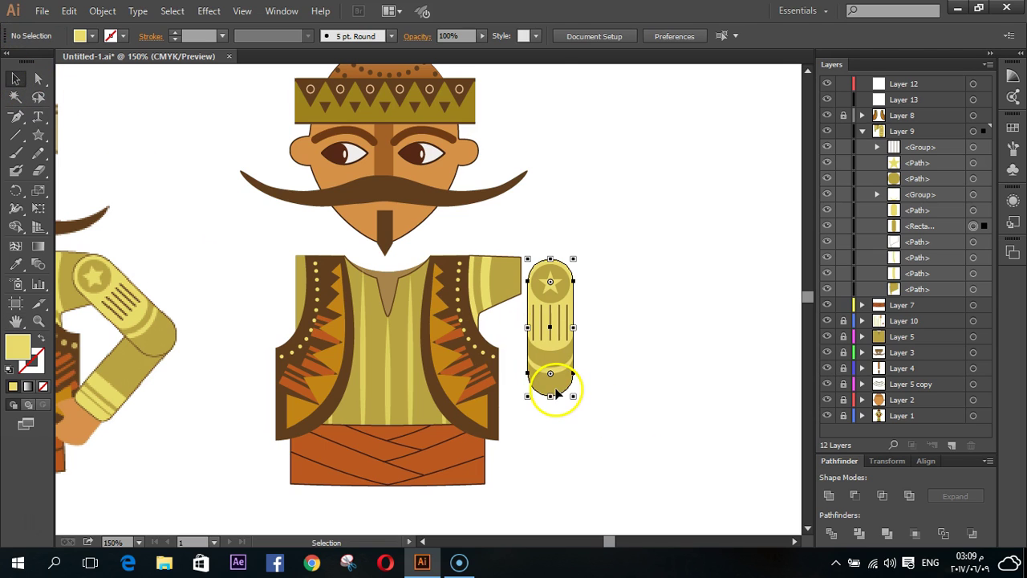
pyautogui.hotkey('ctrl', 'c')
pyautogui.hotkey('ctrl', 'f')
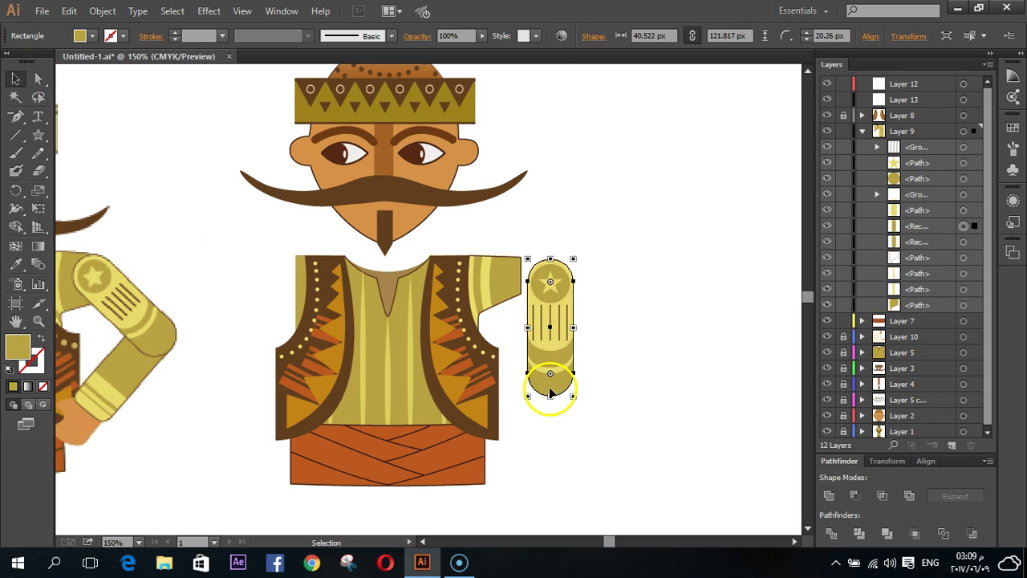
pyautogui.click(40, 339)
pyautogui.click(15, 263)
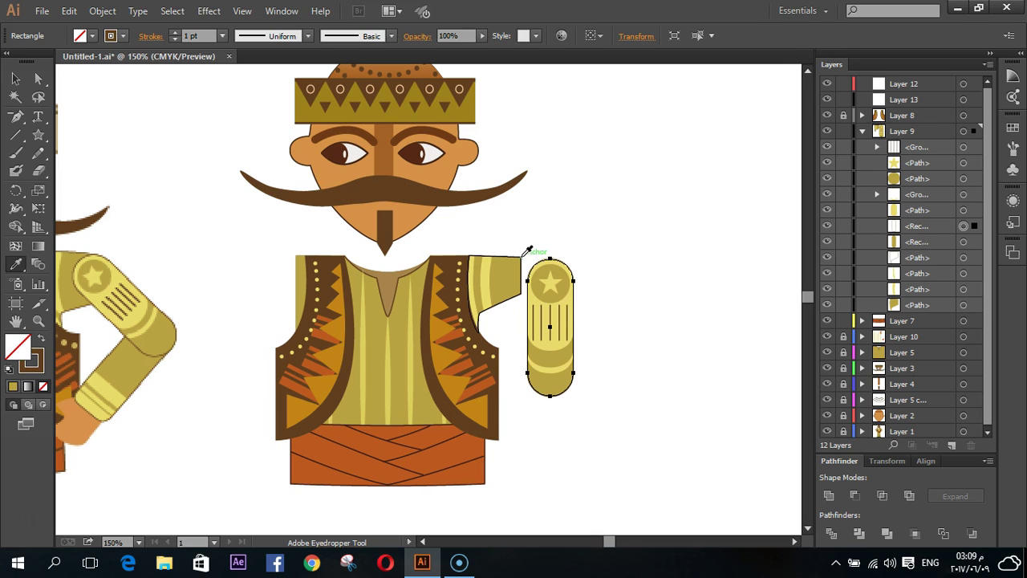
pyautogui.click(16, 78)
pyautogui.click(723, 305)
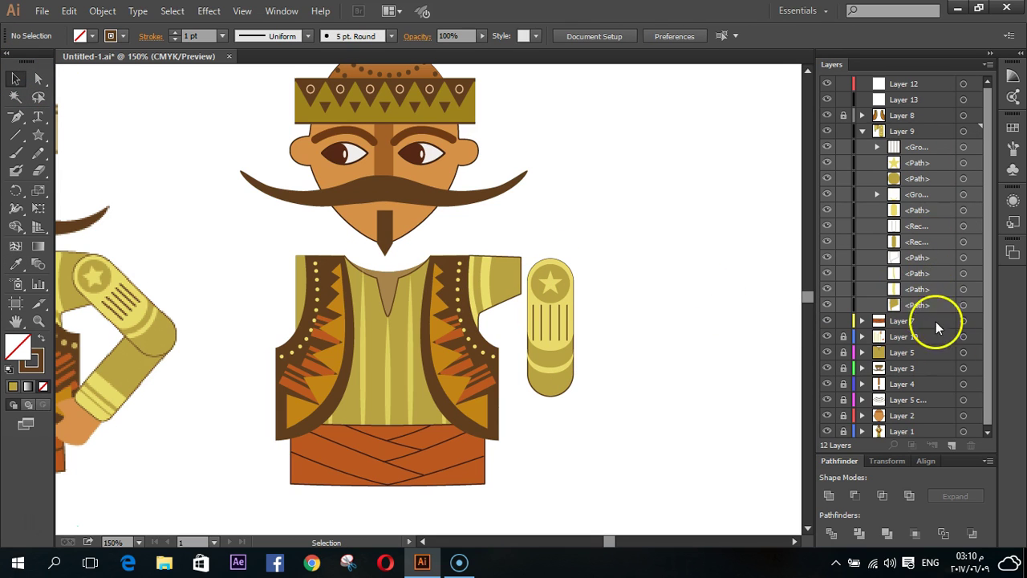
# - Move the arm rectangle to the top of Layer 9 and select the star disc
pyautogui.click(565, 389)
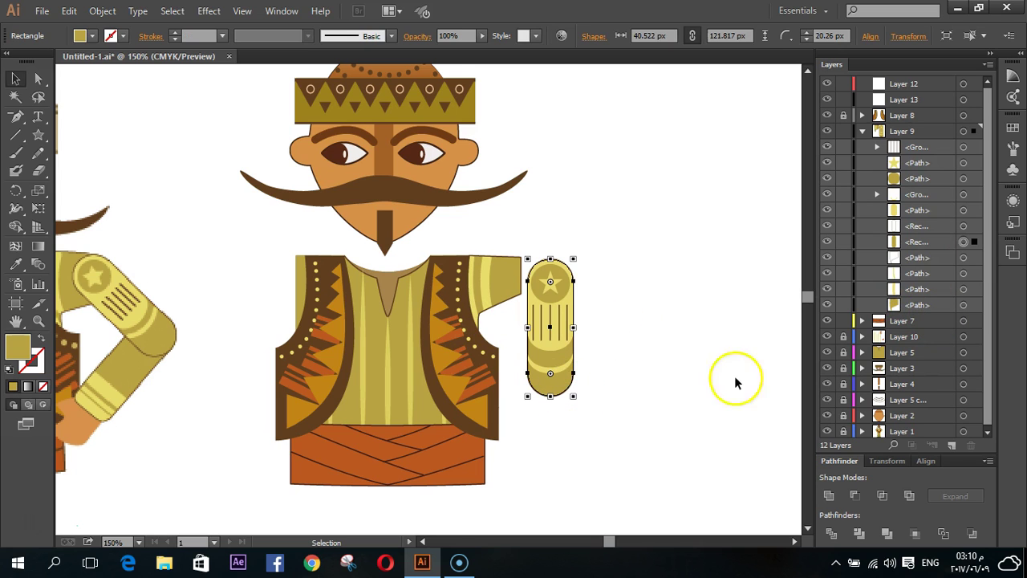
pyautogui.click(977, 226)
pyautogui.moveTo(929, 226); pyautogui.dragTo(919, 147)
pyautogui.click(638, 433)
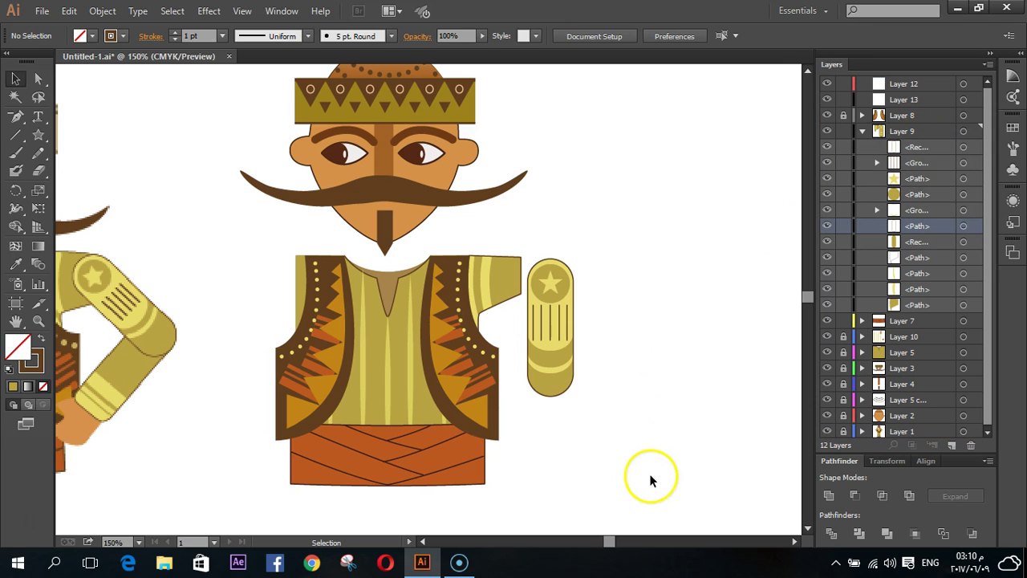
pyautogui.click(549, 291)
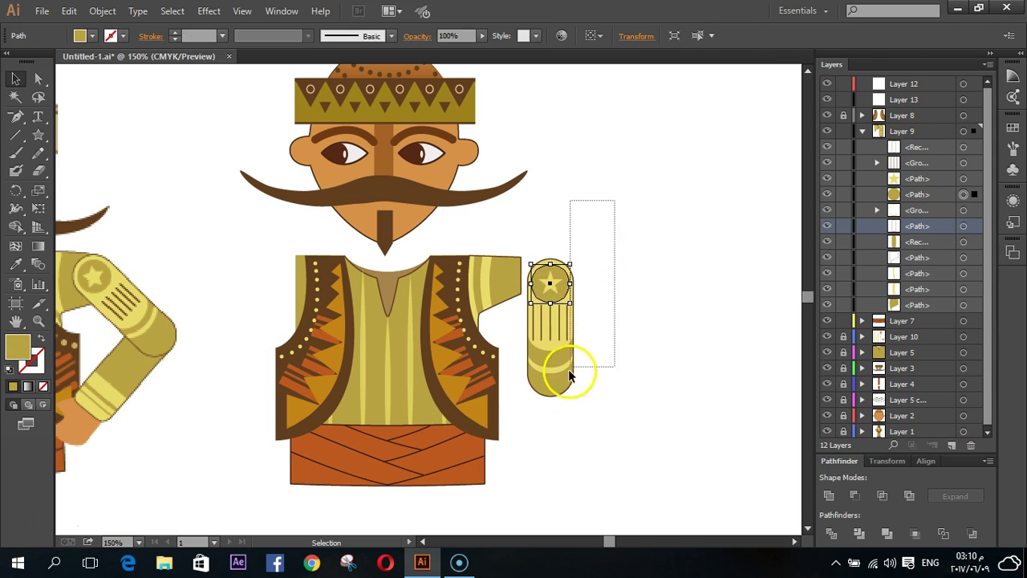
# - Group the upper-arm pieces, rotate the group about 40° and move it onto the shoulder
pyautogui.moveTo(570, 375); pyautogui.dragTo(530, 438)
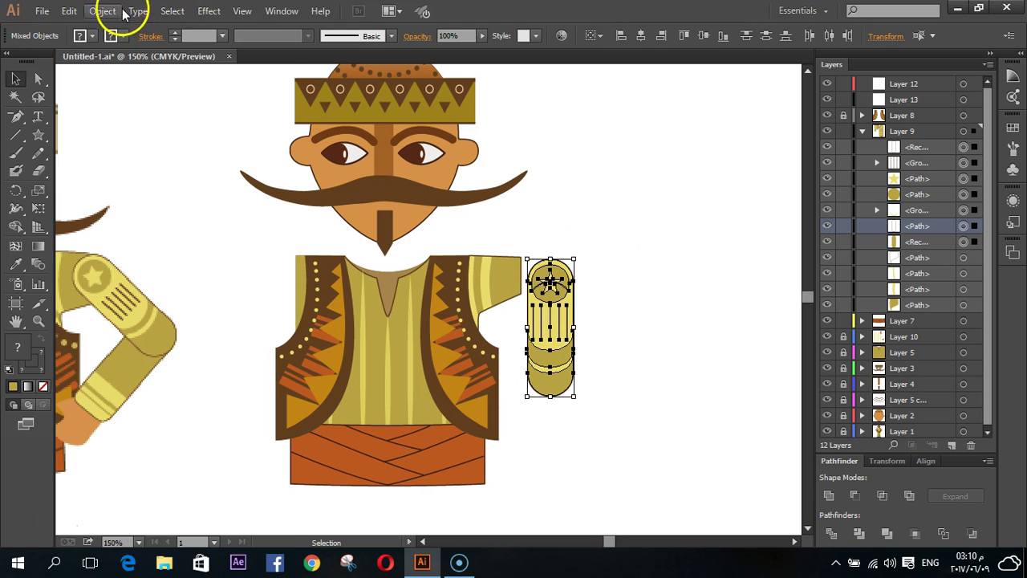
pyautogui.click(119, 12)
pyautogui.click(160, 67)
pyautogui.click(584, 415)
pyautogui.click(544, 389)
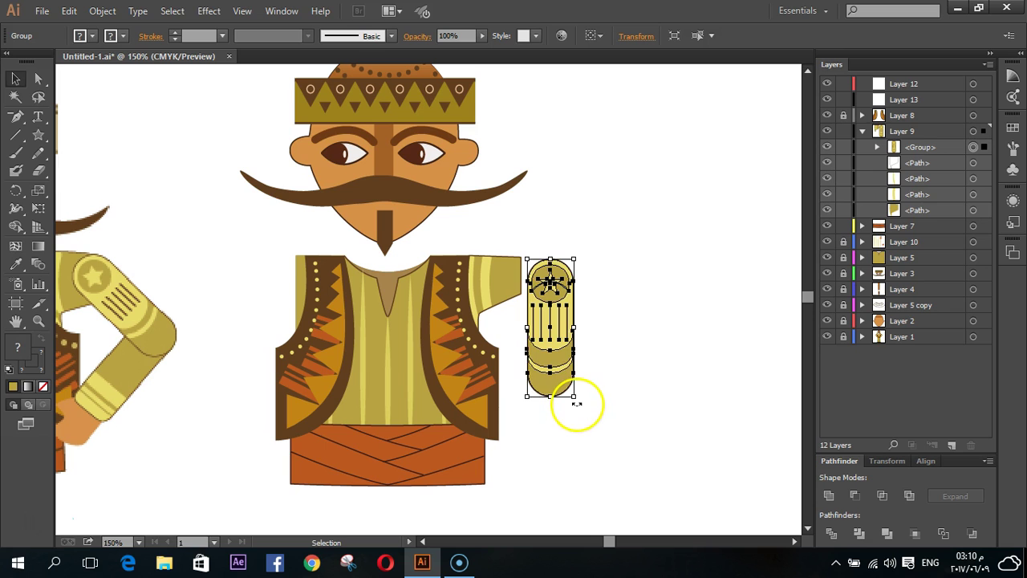
pyautogui.moveTo(576, 403); pyautogui.dragTo(653, 397)
pyautogui.moveTo(527, 332); pyautogui.dragTo(522, 293)
pyautogui.click(628, 451)
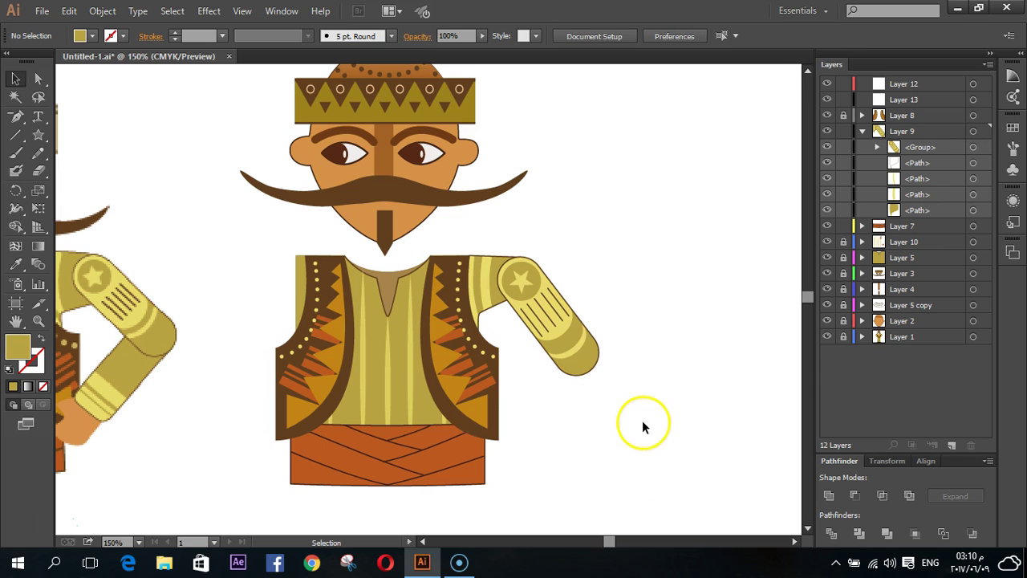
# - Fine-tune the grouped arm's position and angle against the shoulder
pyautogui.click(566, 300)
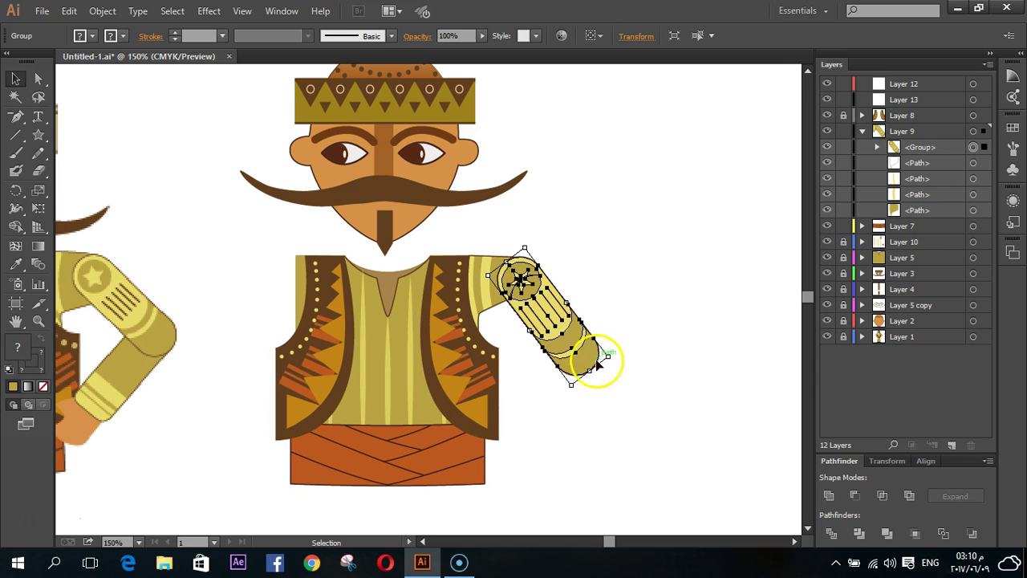
pyautogui.moveTo(587, 373); pyautogui.dragTo(591, 375)
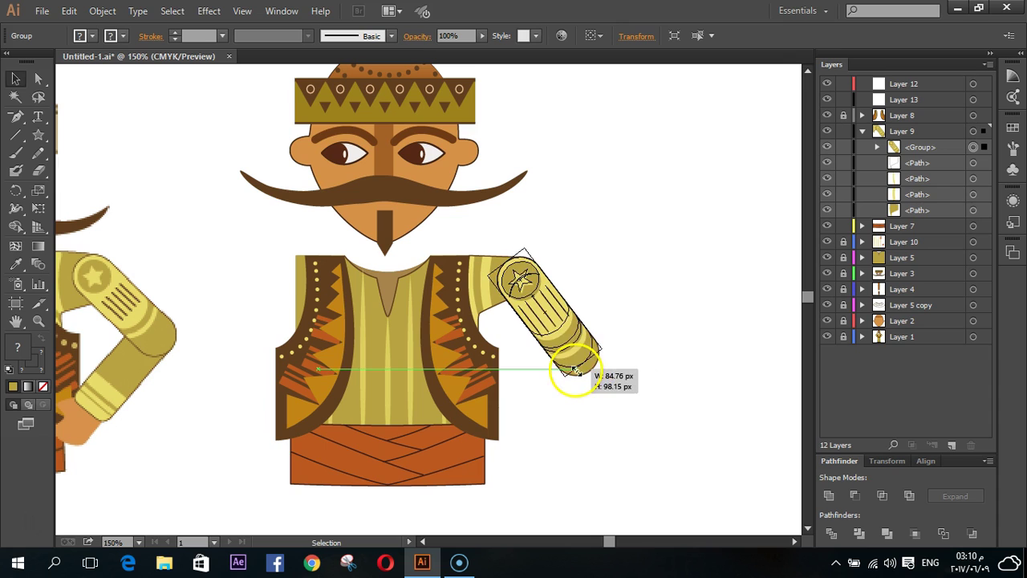
pyautogui.click(618, 399)
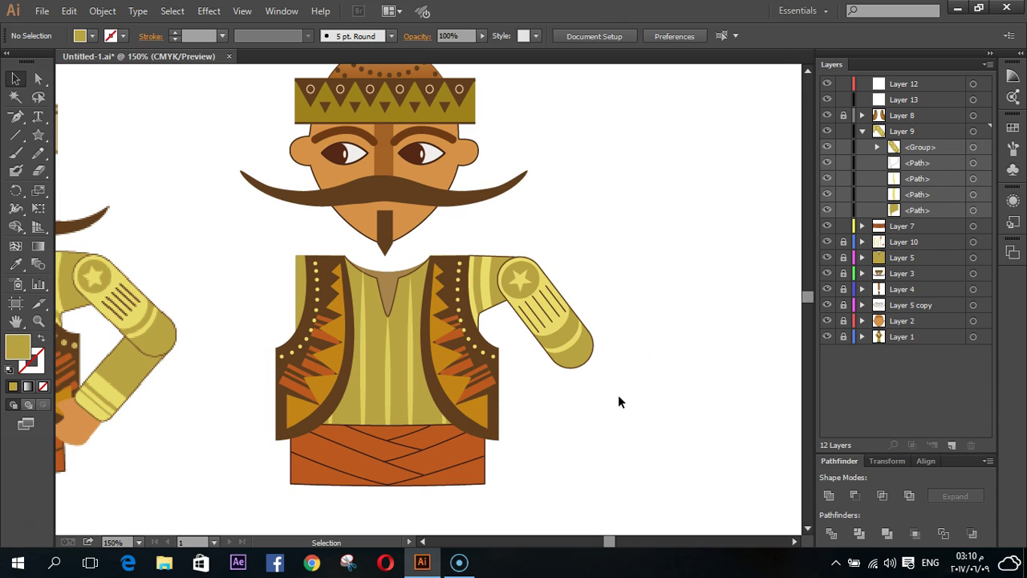
pyautogui.click(554, 337)
pyautogui.moveTo(564, 299); pyautogui.dragTo(556, 302)
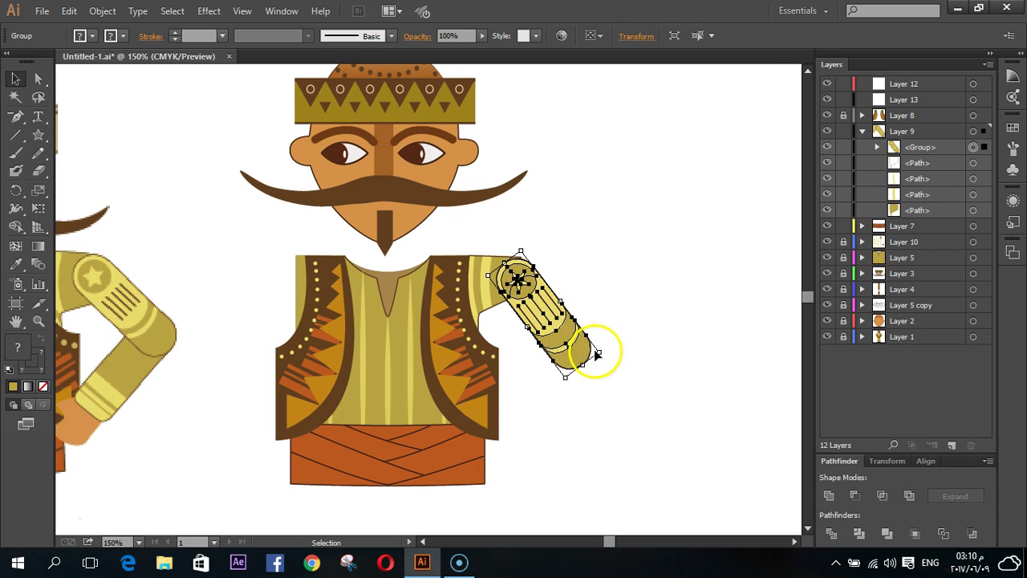
pyautogui.moveTo(602, 352); pyautogui.dragTo(601, 350)
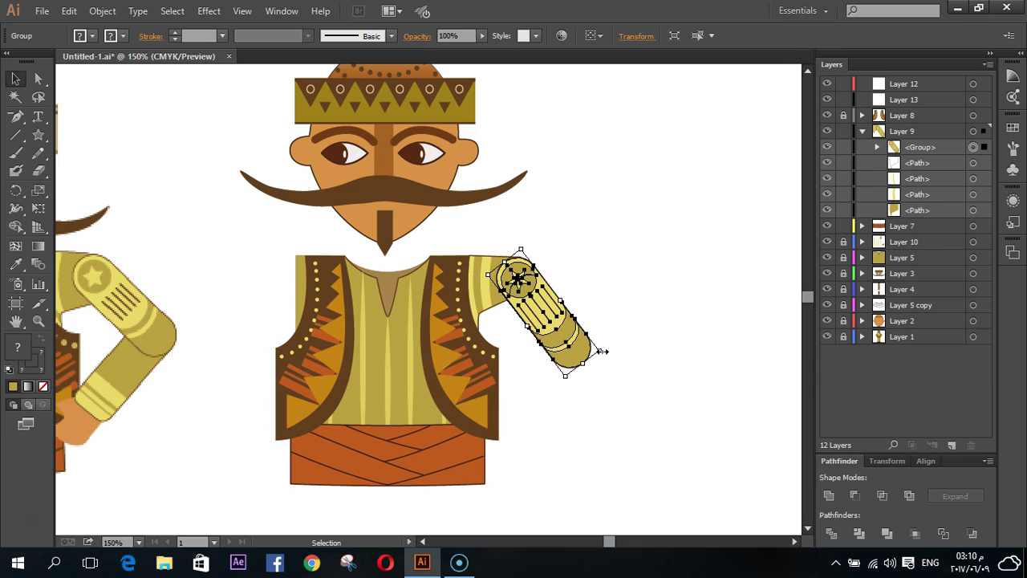
pyautogui.click(613, 381)
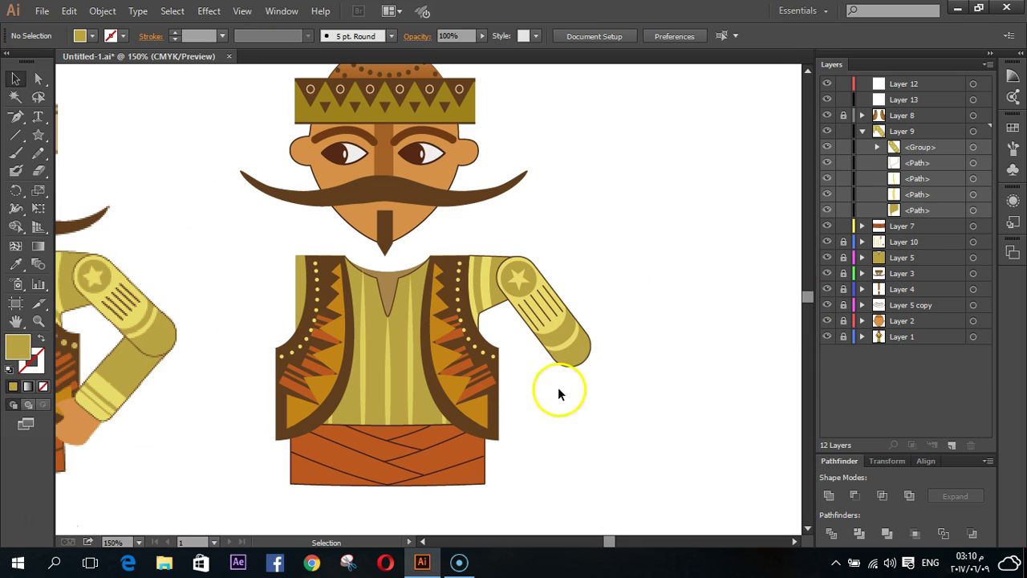
pyautogui.click(552, 296)
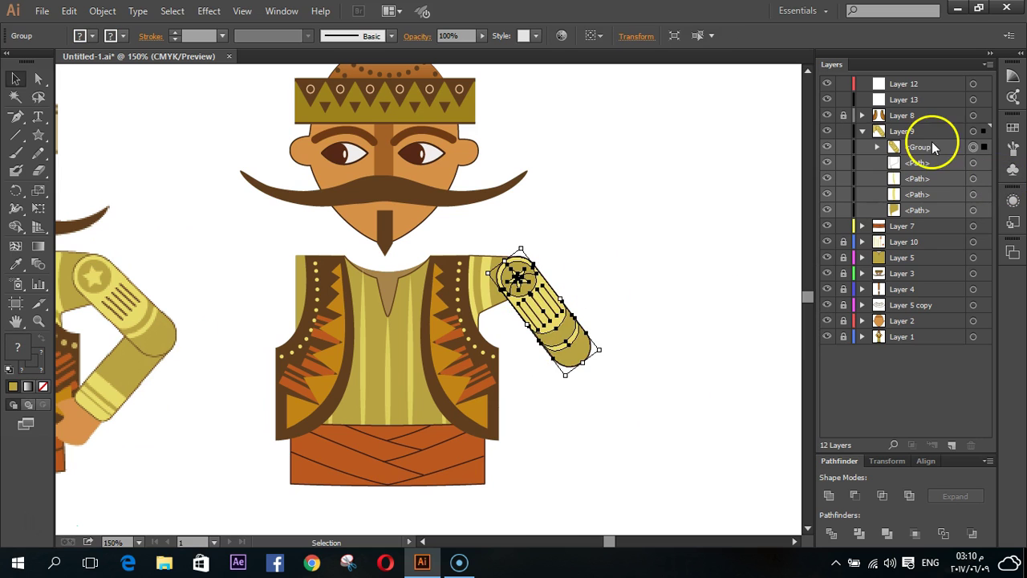
# - Paste a copy of the upper arm in front and move it down and right
pyautogui.click(989, 64)
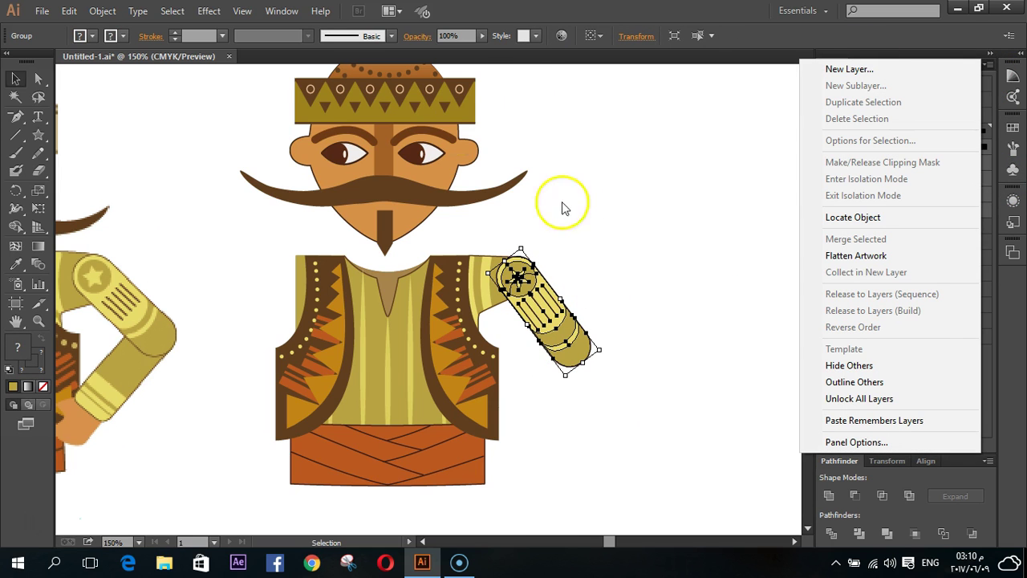
pyautogui.click(658, 465)
pyautogui.press('a')
pyautogui.moveTo(608, 433); pyautogui.dragTo(568, 289)
pyautogui.hotkey('ctrl', 'c')
pyautogui.hotkey('ctrl', 'f')
pyautogui.press('v')
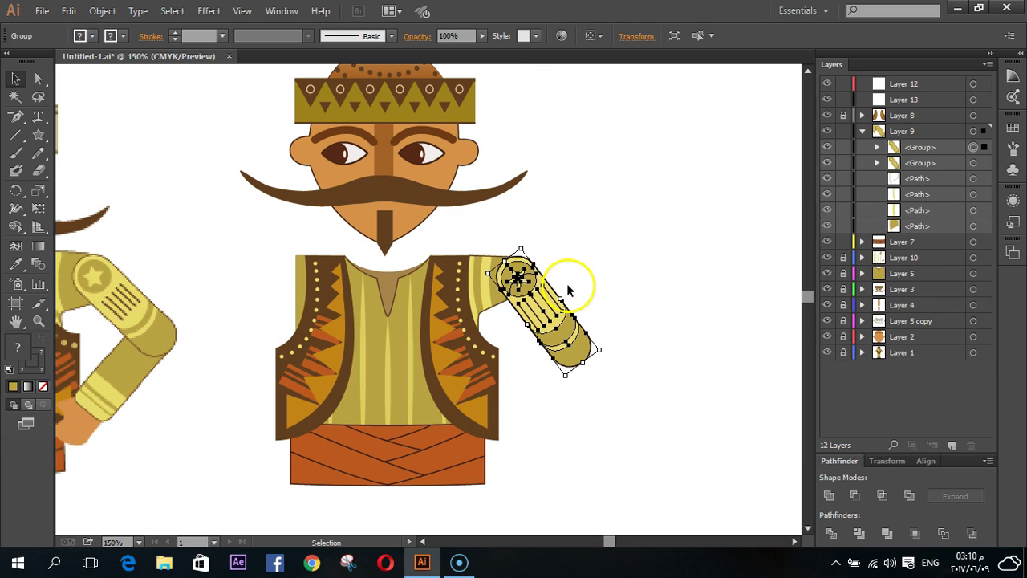
pyautogui.moveTo(580, 340); pyautogui.dragTo(642, 385)
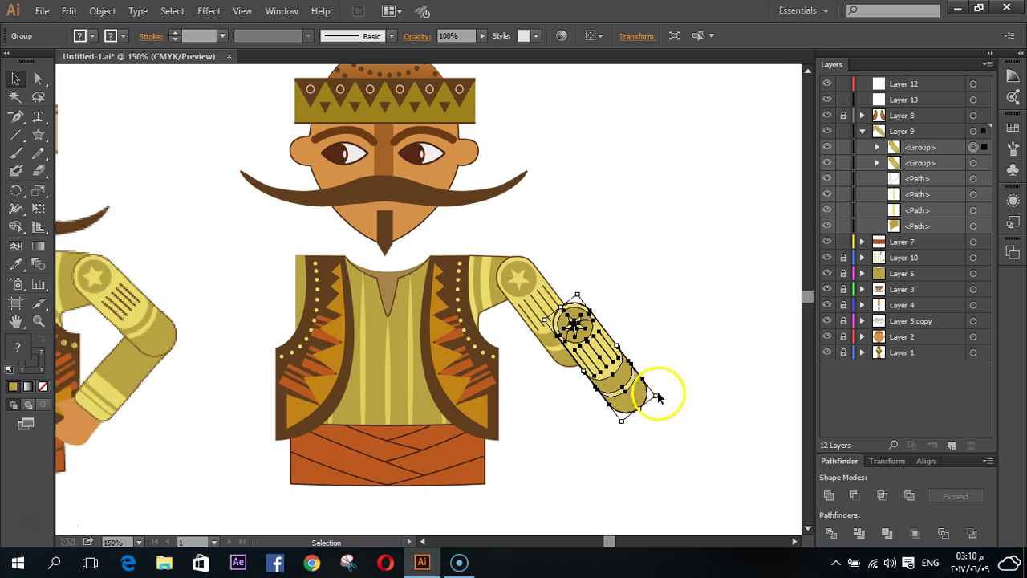
pyautogui.moveTo(611, 362); pyautogui.dragTo(667, 380)
pyautogui.click(698, 348)
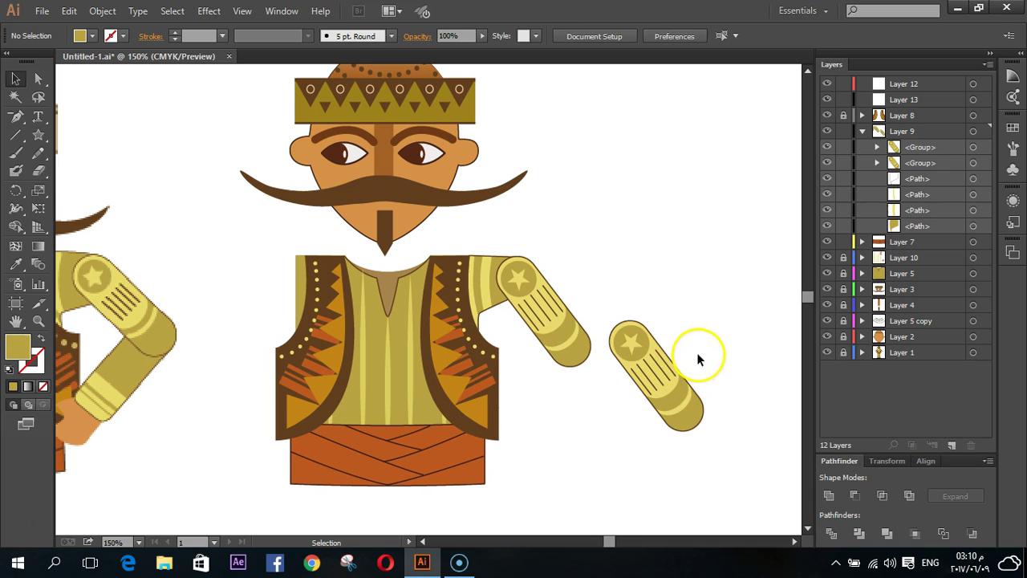
# - In isolation mode, delete the copy's star, stripes and highlight bands, leaving a plain capsule
pyautogui.doubleClick(644, 346)
pyautogui.click(642, 345)
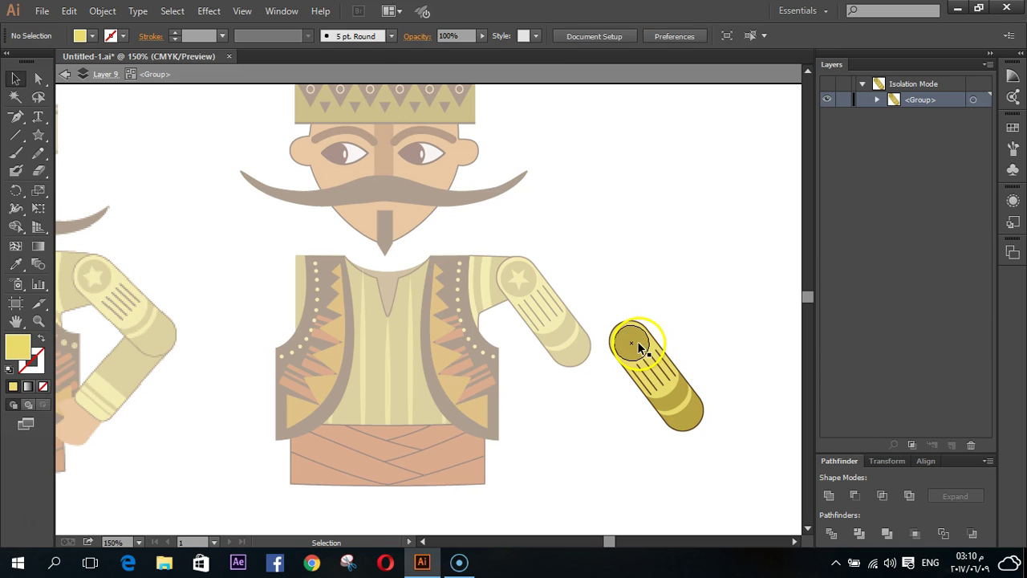
pyautogui.click(639, 346)
pyautogui.click(655, 353)
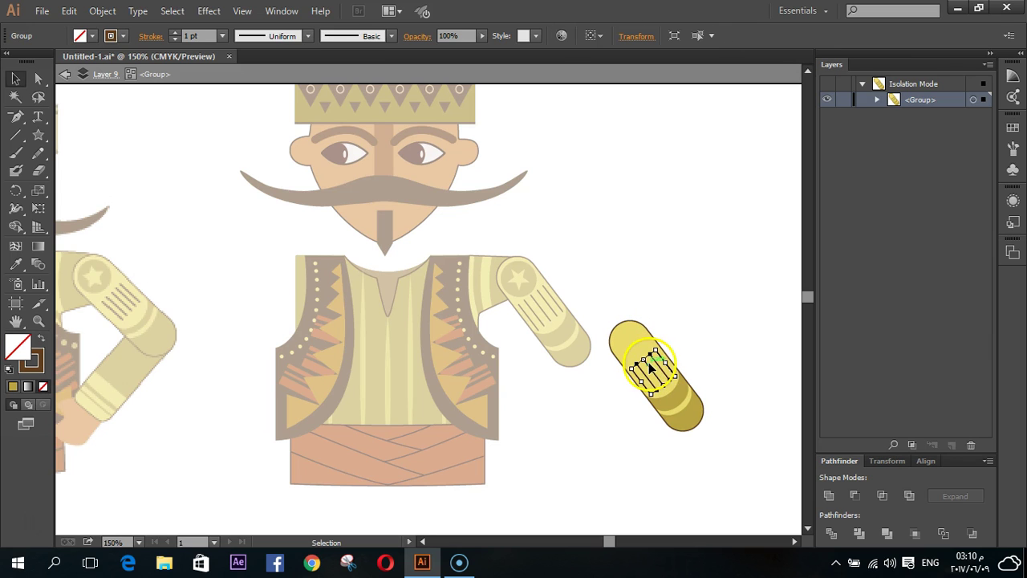
pyautogui.click(658, 351)
pyautogui.click(656, 379)
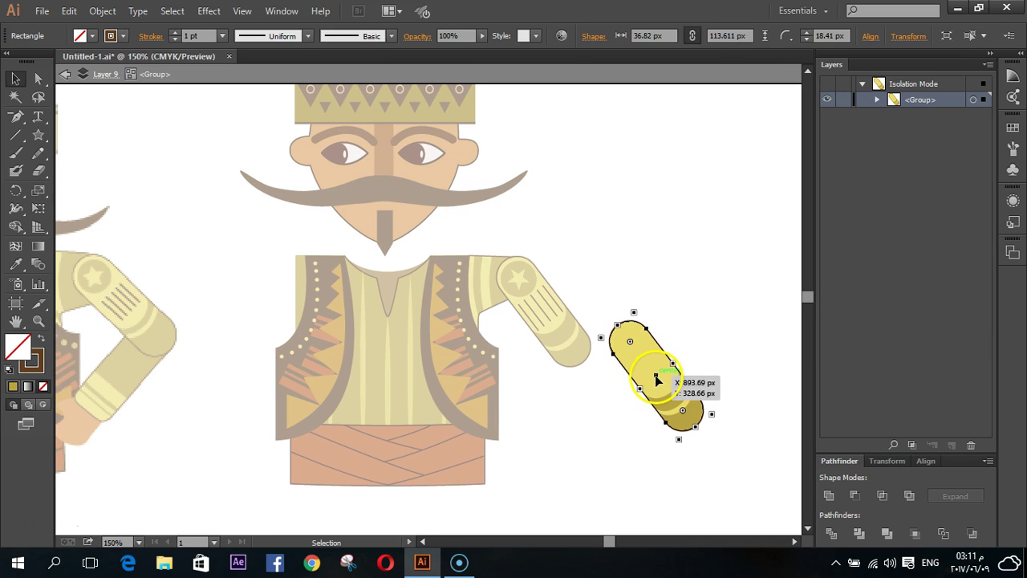
pyautogui.click(657, 370)
pyautogui.press('Delete')
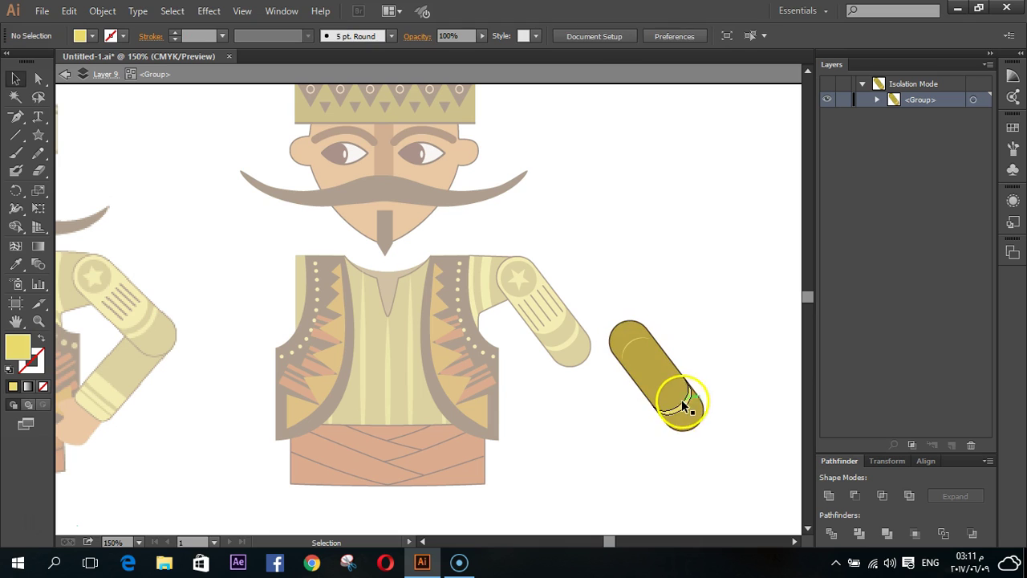
pyautogui.click(685, 408)
pyautogui.press('Delete')
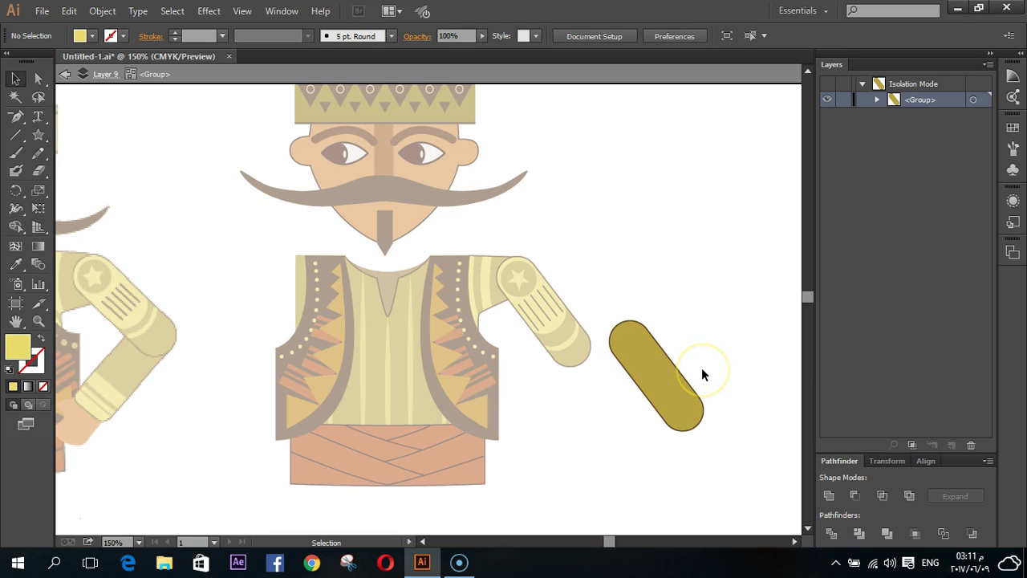
# - Rotate the plain gold capsule to angle it beyond the upper arm
pyautogui.click(695, 409)
pyautogui.click(694, 409)
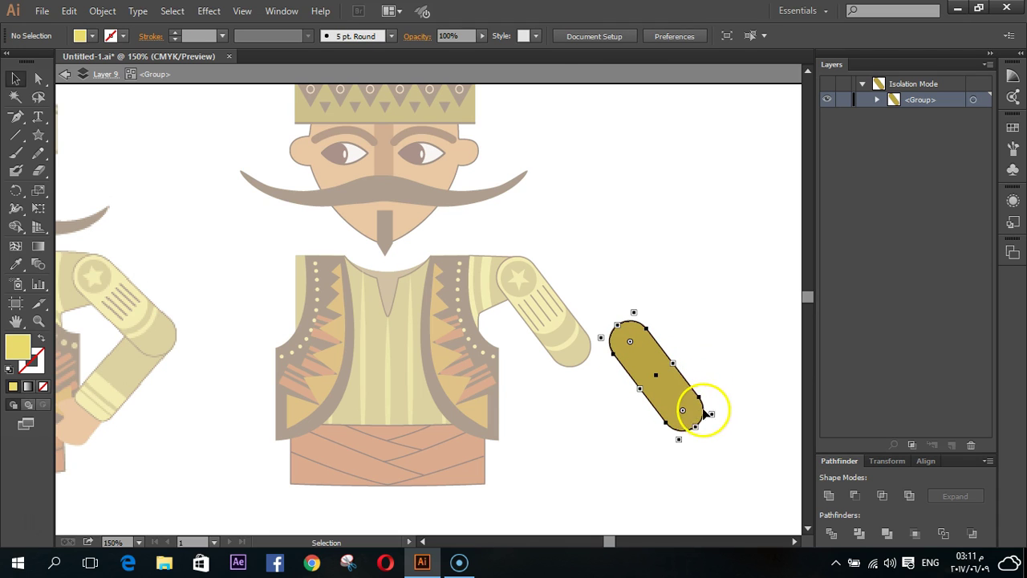
pyautogui.moveTo(715, 413)
pyautogui.mouseDown()
pyautogui.moveTo(597, 447)
pyautogui.moveTo(641, 419)
pyautogui.mouseUp()
pyautogui.click(640, 414)
# - Leave isolation mode, then rotate the plain forearm capsule and move it onto the elbow
pyautogui.doubleClick(717, 420)
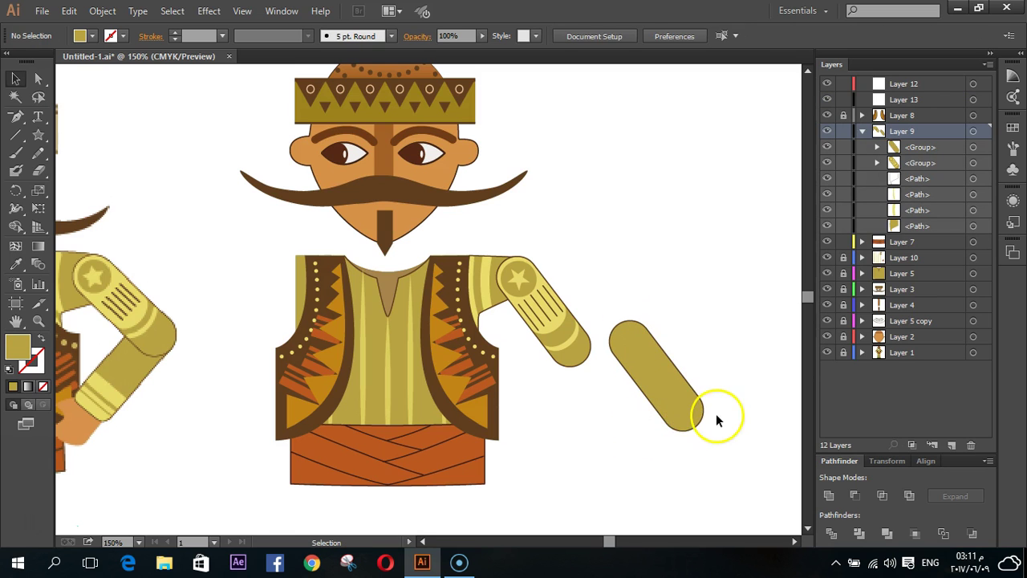
pyautogui.click(716, 427)
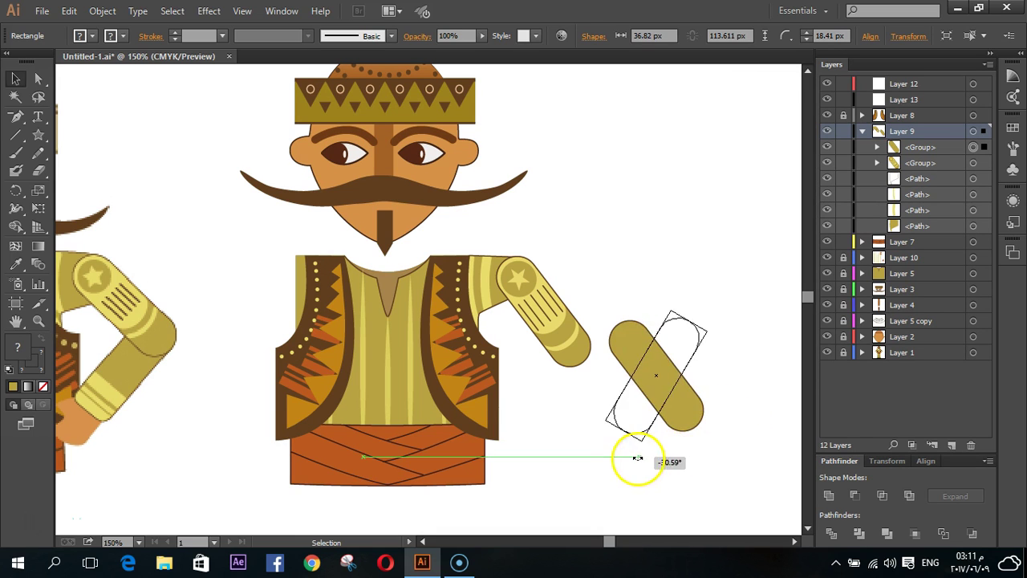
pyautogui.moveTo(716, 416); pyautogui.dragTo(682, 439)
pyautogui.moveTo(674, 382)
pyautogui.mouseDown()
pyautogui.moveTo(544, 401)
pyautogui.moveTo(556, 394)
pyautogui.mouseUp()
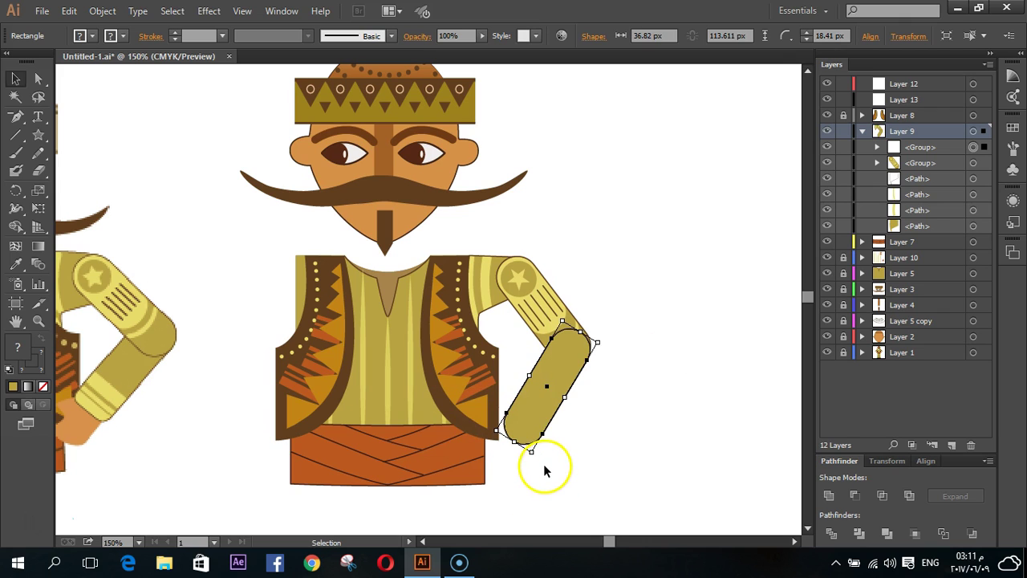
# - Angle the forearm slightly clockwise toward the hip and nudge it up and left into place
pyautogui.moveTo(531, 457); pyautogui.dragTo(520, 463)
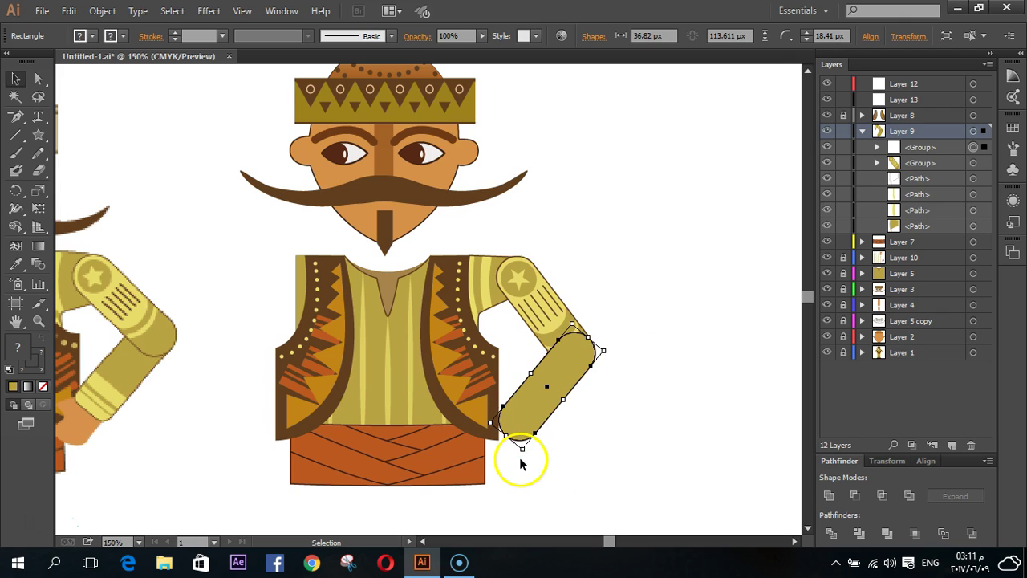
pyautogui.press('Up')
pyautogui.press('Up')
pyautogui.press('Up')
pyautogui.press('Left')
pyautogui.press('Left')
pyautogui.press('Up')
pyautogui.press('Up')
pyautogui.press('Left')
pyautogui.press('Up')
pyautogui.press('Left')
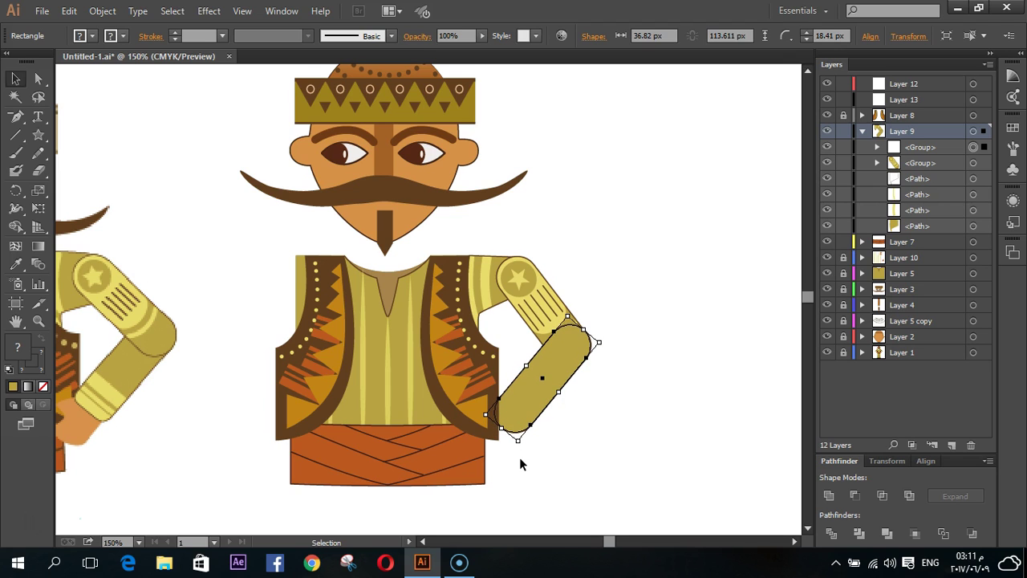
# - Send the forearm to the back so it sits behind the upper arm
pyautogui.rightClick(542, 386)
pyautogui.moveTo(581, 512)
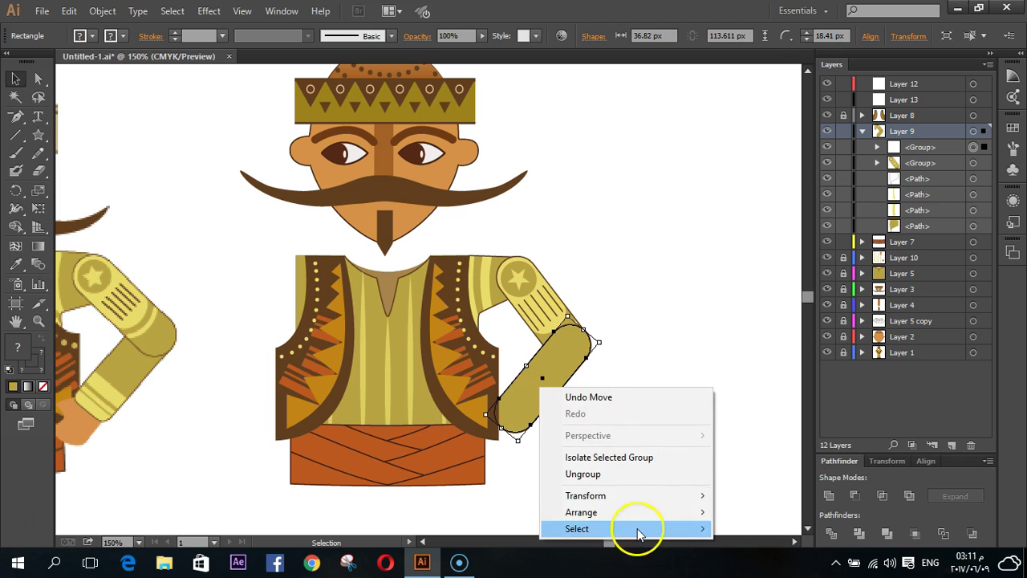
pyautogui.click(791, 490)
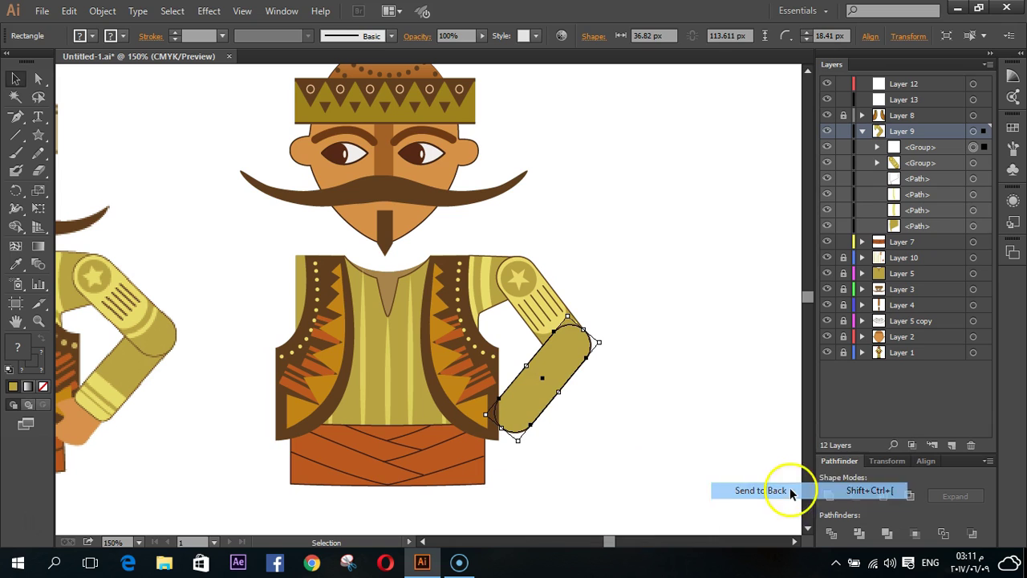
pyautogui.click(642, 470)
pyautogui.scroll(-2, 427, 480)
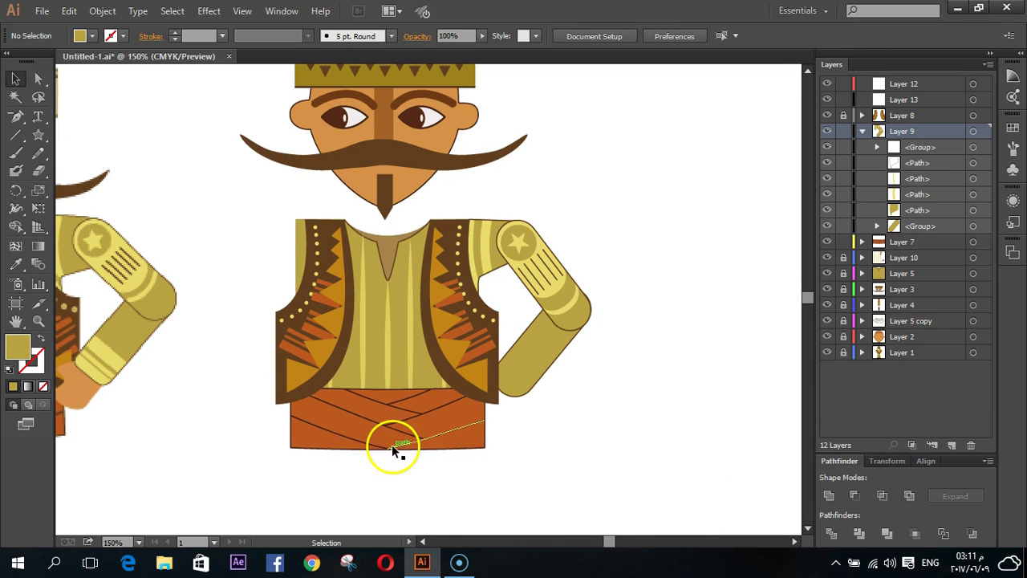
pyautogui.click(513, 385)
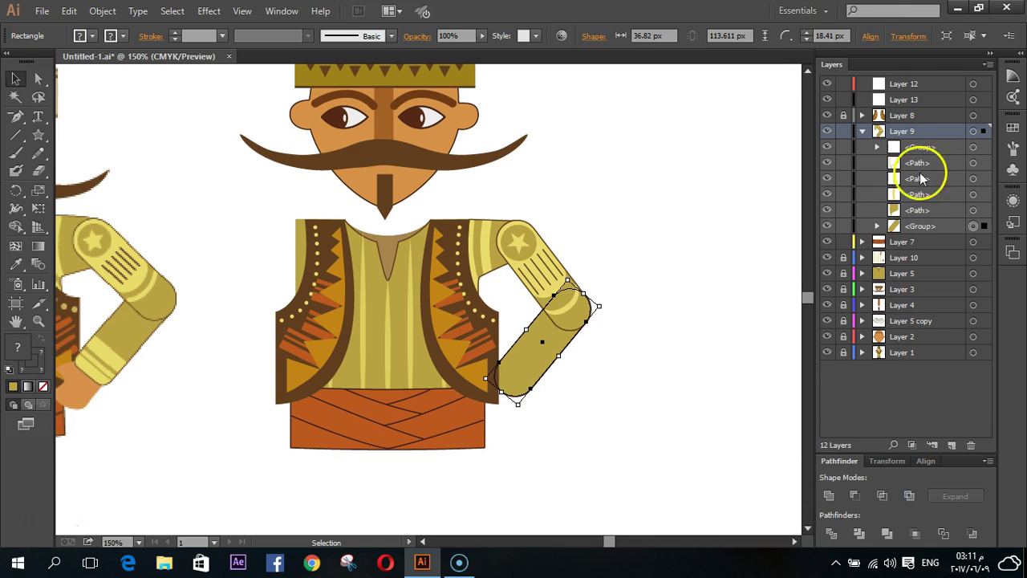
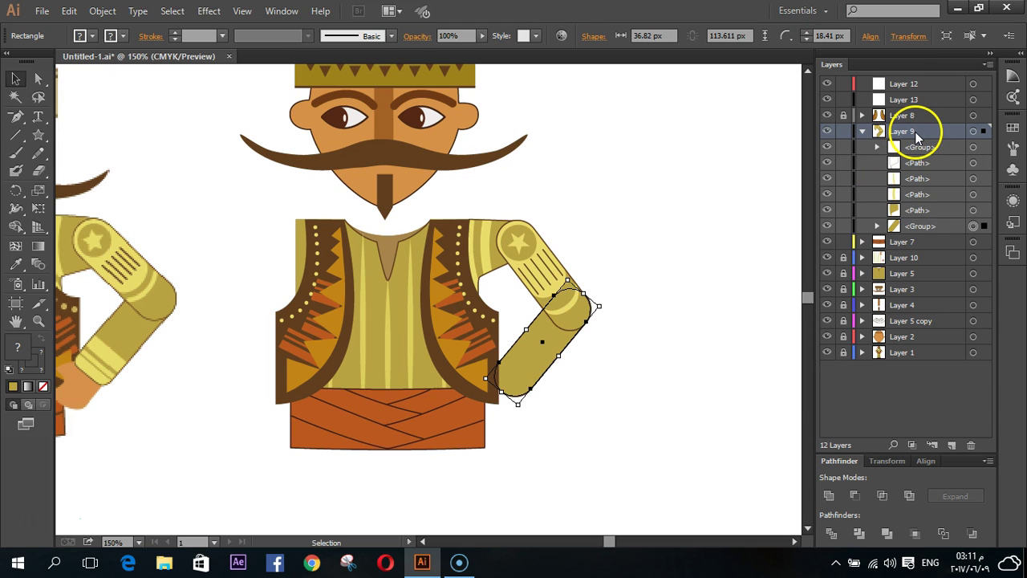
# - Move the raised-arm group from Layer 9 into Layer 13
pyautogui.click(975, 132)
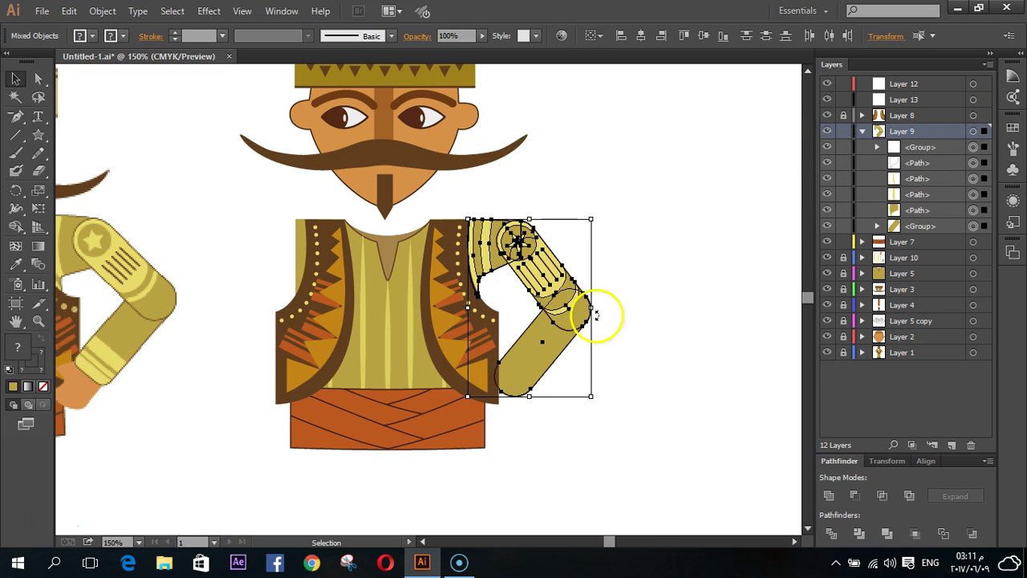
pyautogui.click(934, 101)
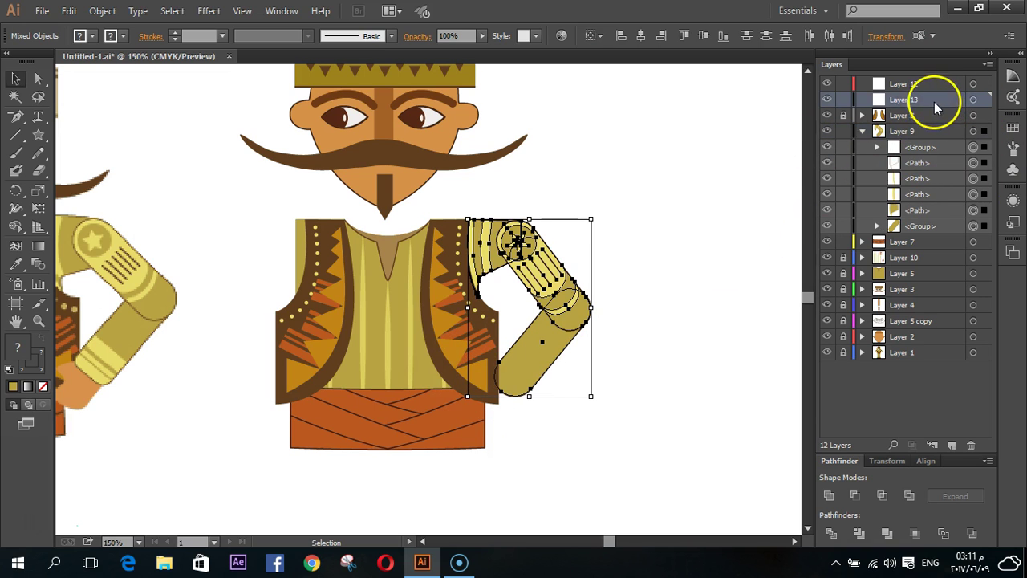
pyautogui.click(615, 376)
pyautogui.moveTo(616, 375); pyautogui.dragTo(564, 258)
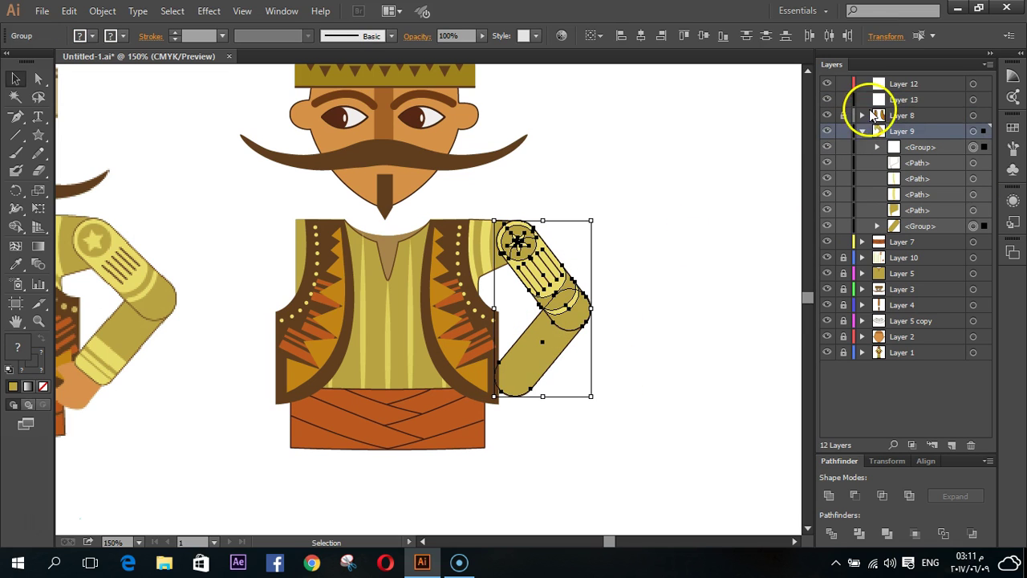
pyautogui.moveTo(985, 148); pyautogui.dragTo(985, 100)
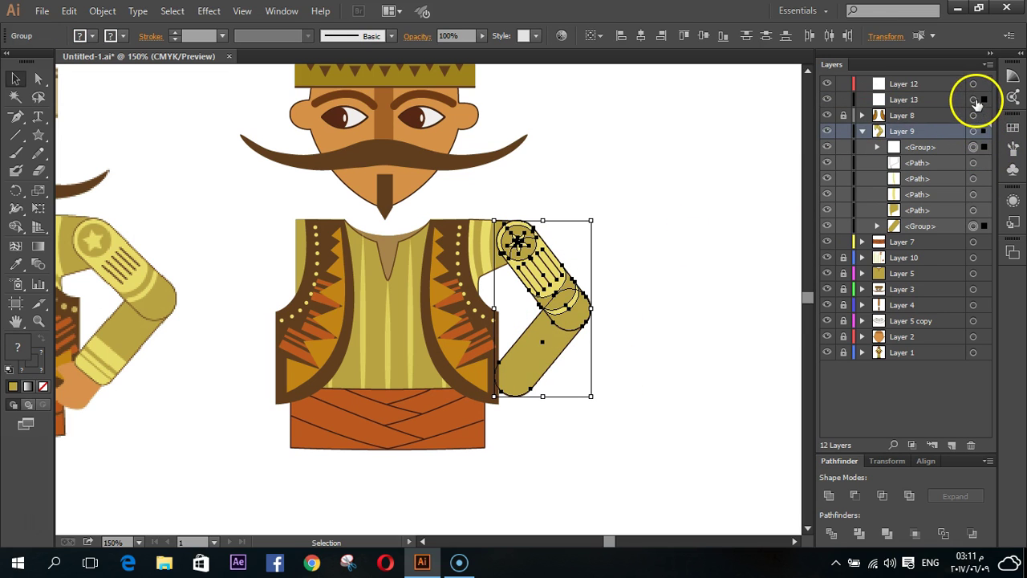
pyautogui.click(986, 211)
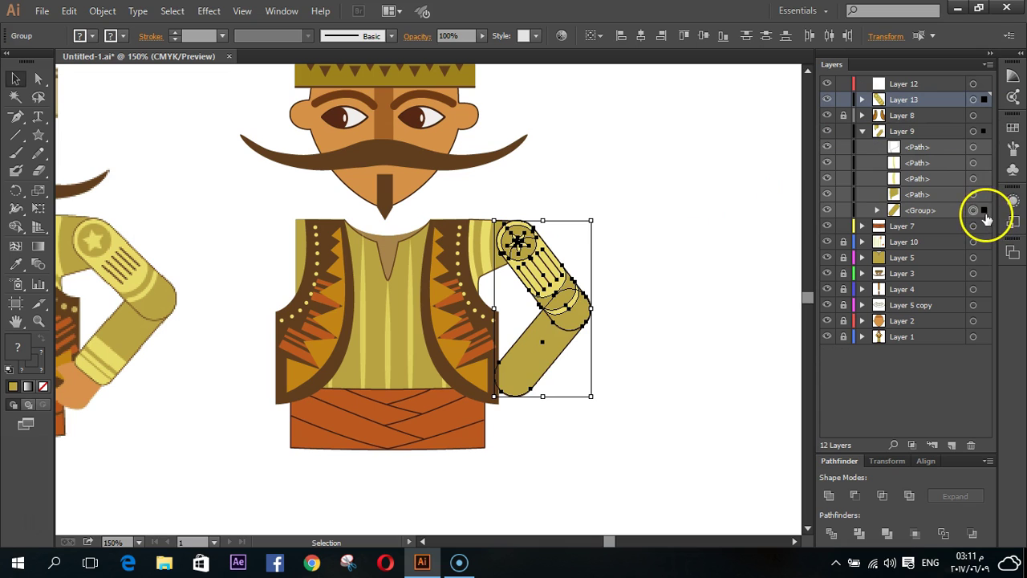
pyautogui.moveTo(985, 211); pyautogui.dragTo(985, 99)
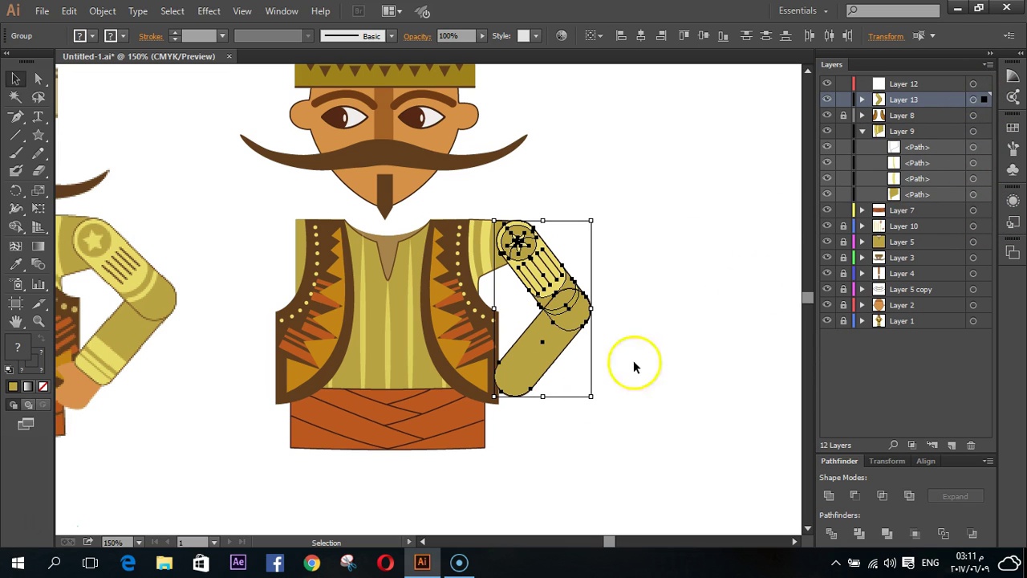
# - Send the lower-arm rectangle to the back, behind the upper arm
pyautogui.click(580, 428)
pyautogui.rightClick(542, 340)
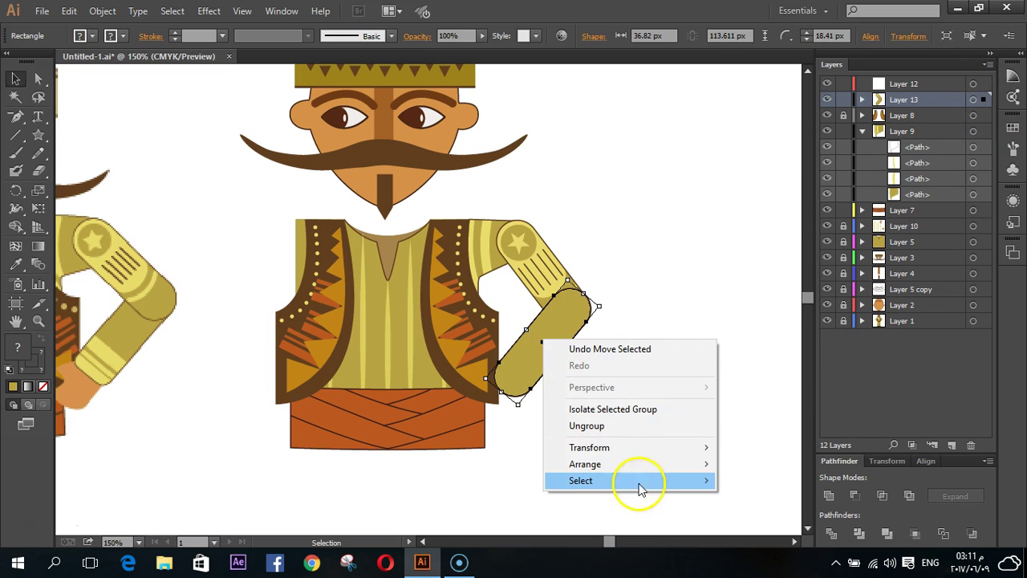
pyautogui.click(763, 515)
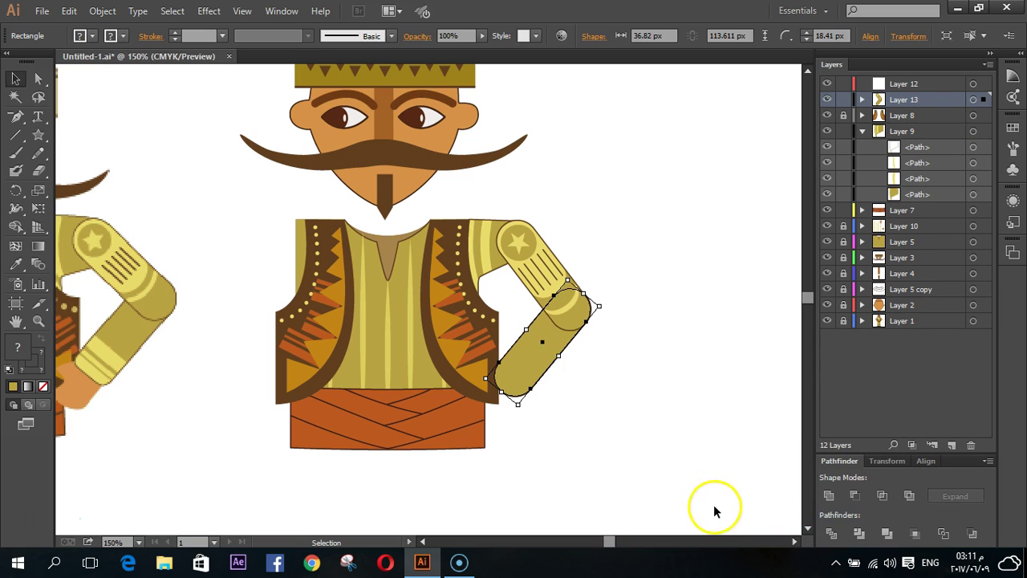
pyautogui.click(591, 361)
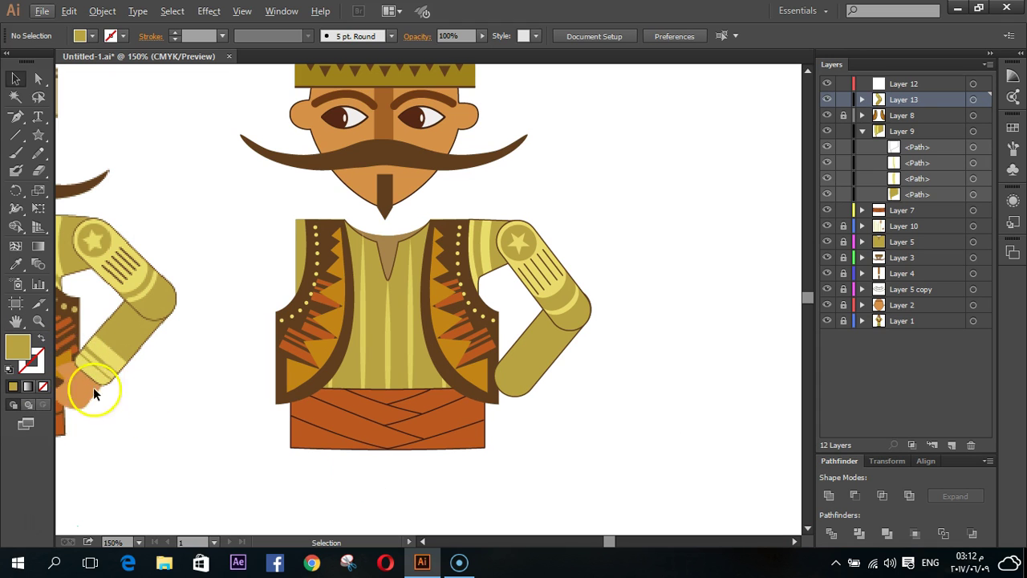
# - Ungroup the rounded lower-arm shape and reselect it
pyautogui.scroll(2, 550, 462)
pyautogui.scroll(1, 373, 380)
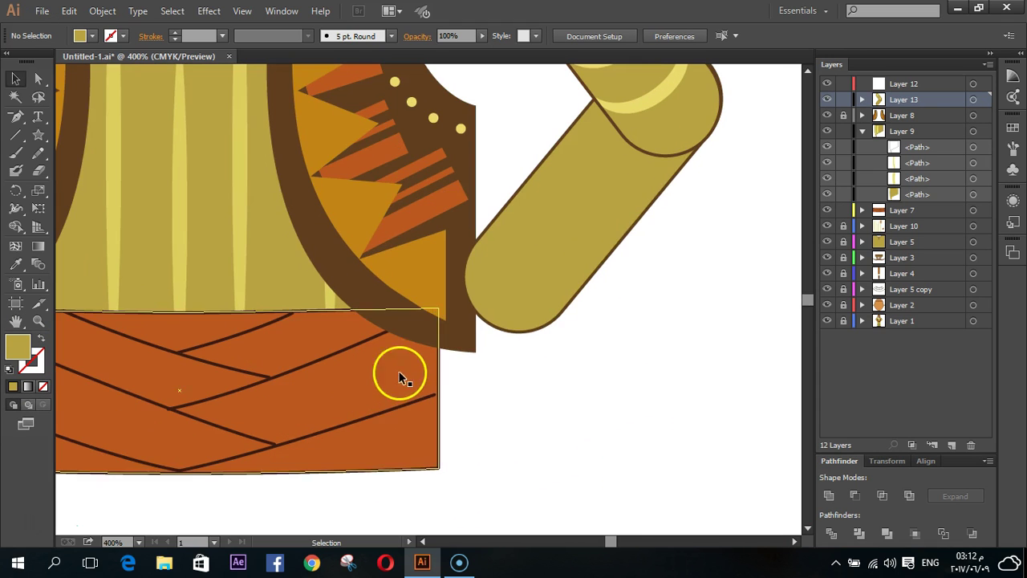
pyautogui.click(526, 278)
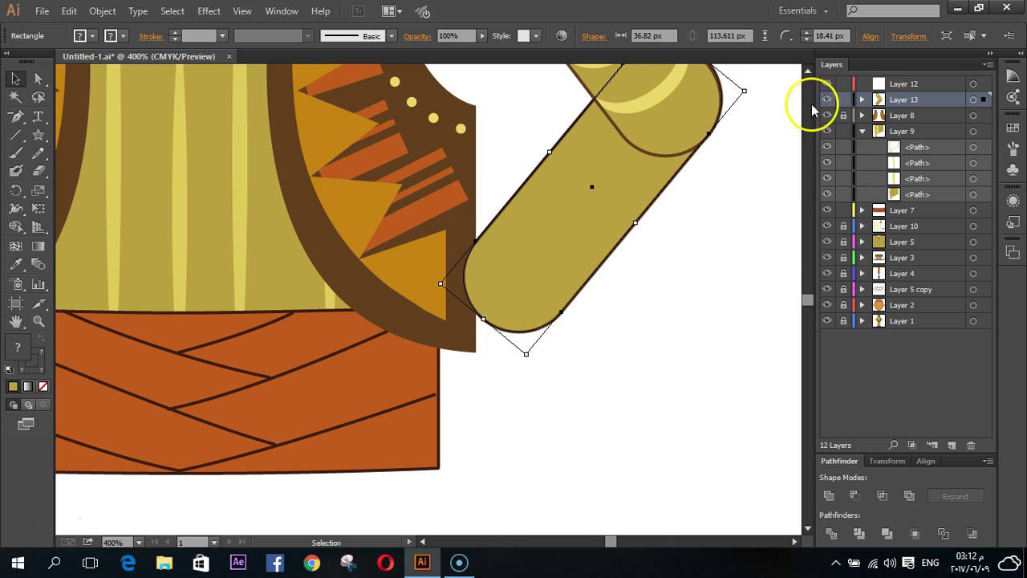
pyautogui.click(102, 12)
pyautogui.click(126, 84)
pyautogui.click(567, 311)
pyautogui.click(539, 311)
pyautogui.click(536, 344)
pyautogui.click(527, 335)
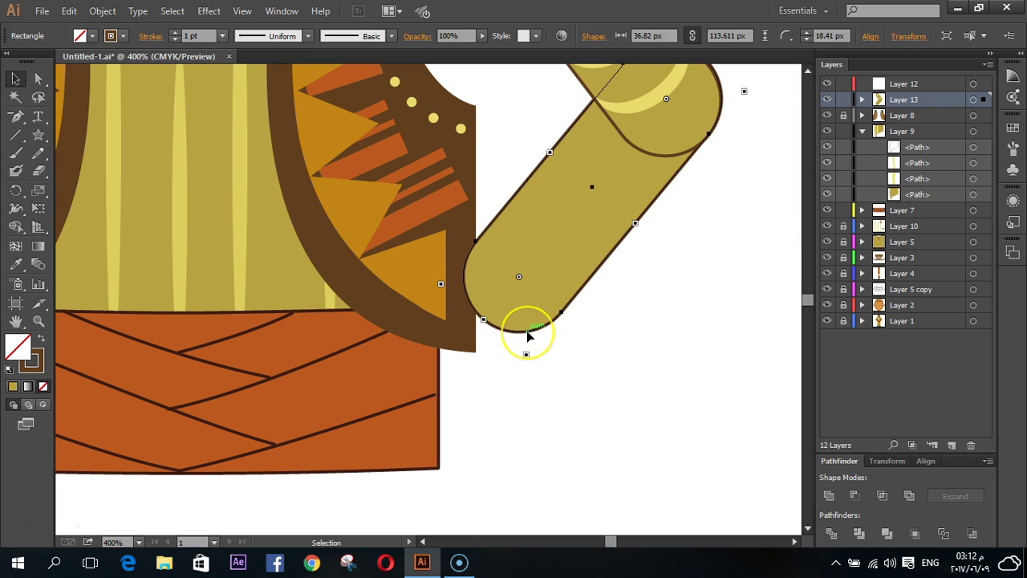
pyautogui.click(527, 335)
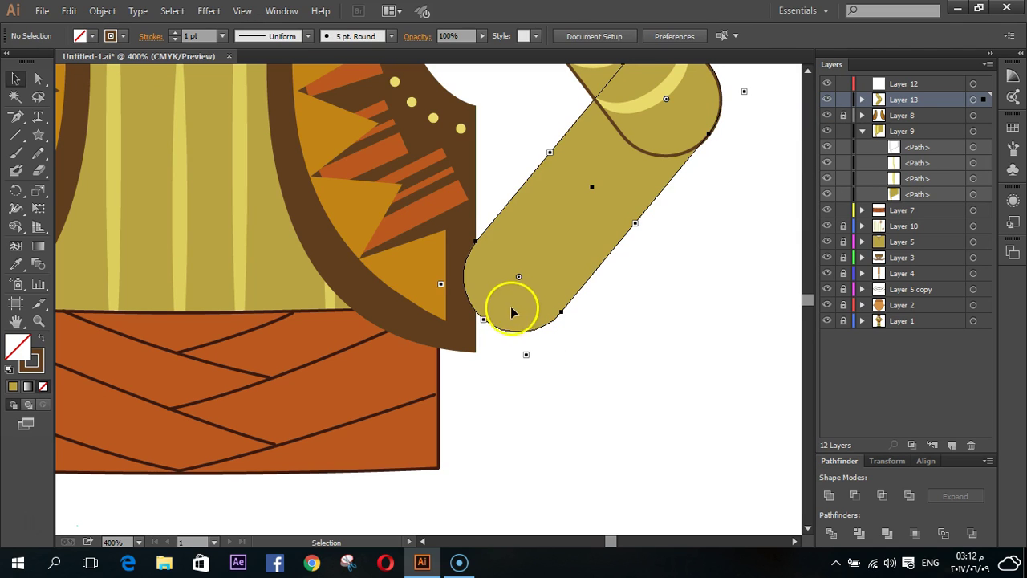
pyautogui.click(514, 311)
# - Convert the arm end's lower-left anchor into a smooth point on a regular path
pyautogui.click(38, 78)
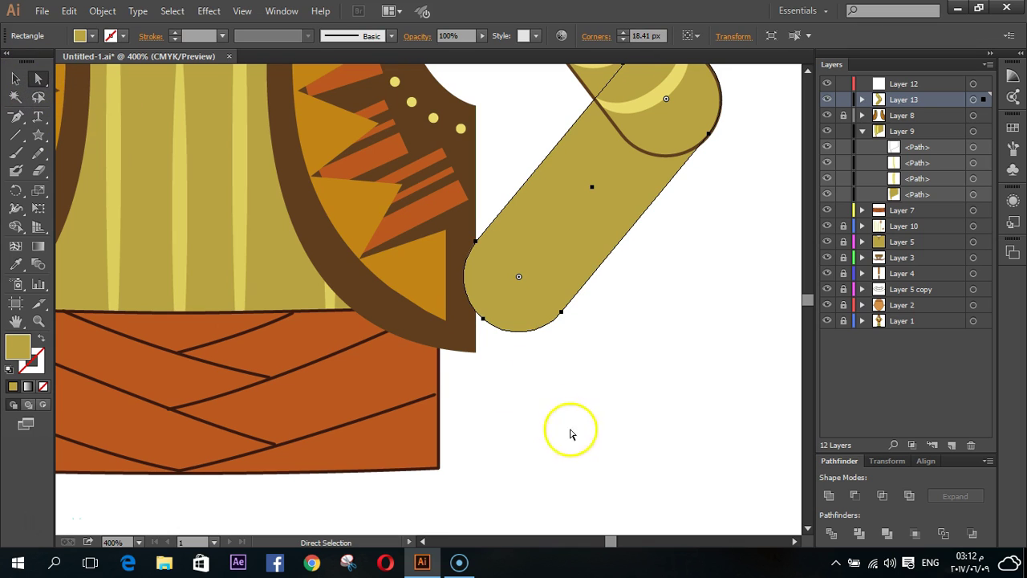
pyautogui.scroll(1, 459, 347)
pyautogui.scroll(1, 460, 347)
pyautogui.scroll(1, 401, 366)
pyautogui.click(430, 305)
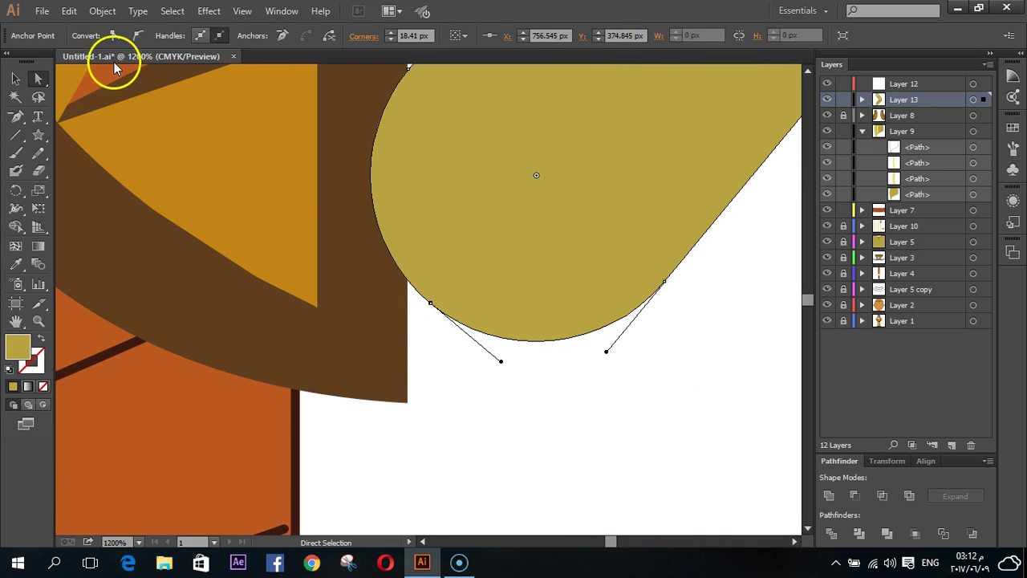
pyautogui.click(16, 120)
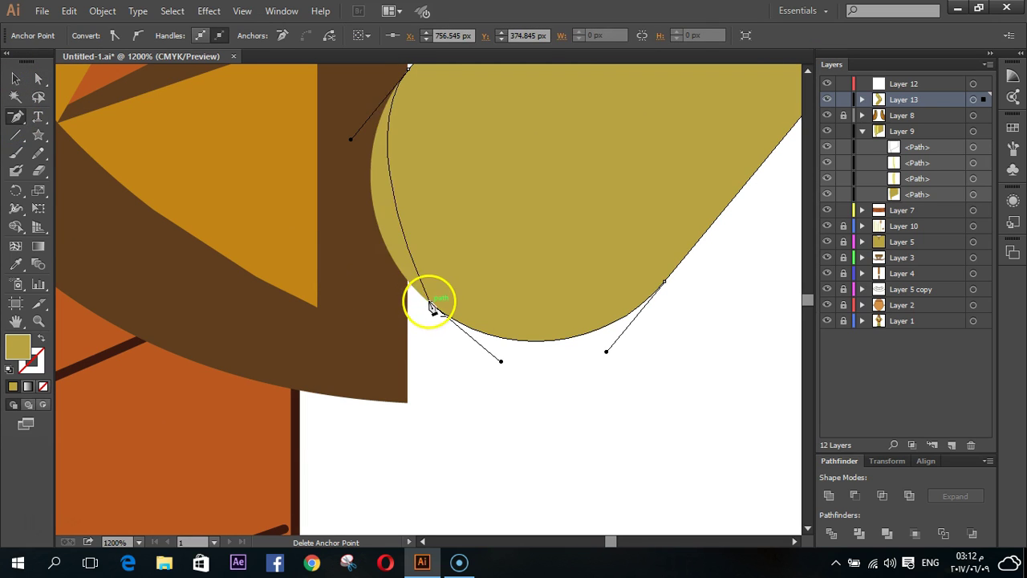
pyautogui.click(430, 305)
pyautogui.click(138, 35)
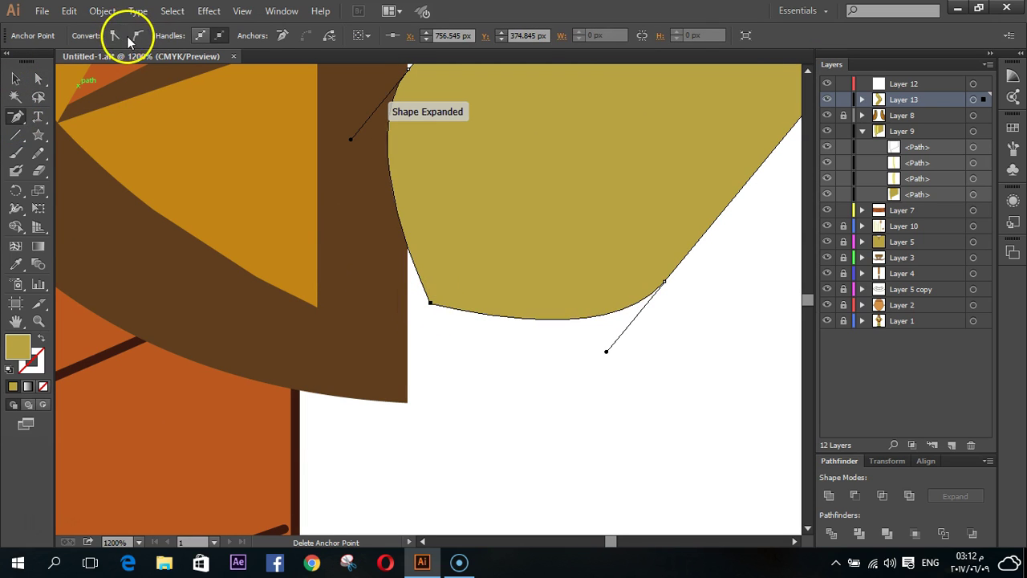
# - Nudge the lower-left anchor up and right into a flatter sloping curve
pyautogui.click(24, 83)
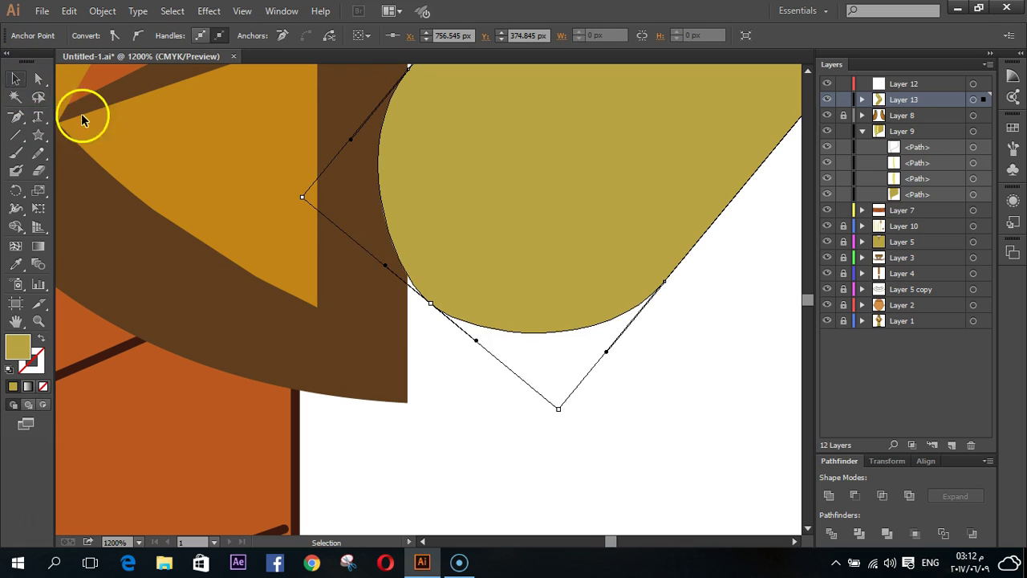
pyautogui.click(38, 78)
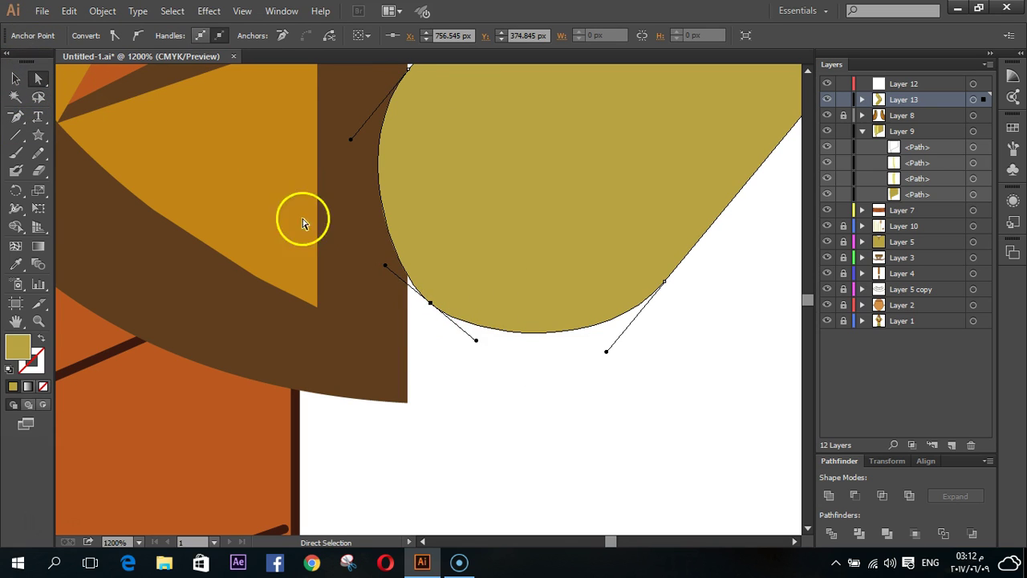
pyautogui.press('Up')
pyautogui.press('Up')
pyautogui.press('Up')
pyautogui.press('Up')
pyautogui.press('Up')
pyautogui.press('Up')
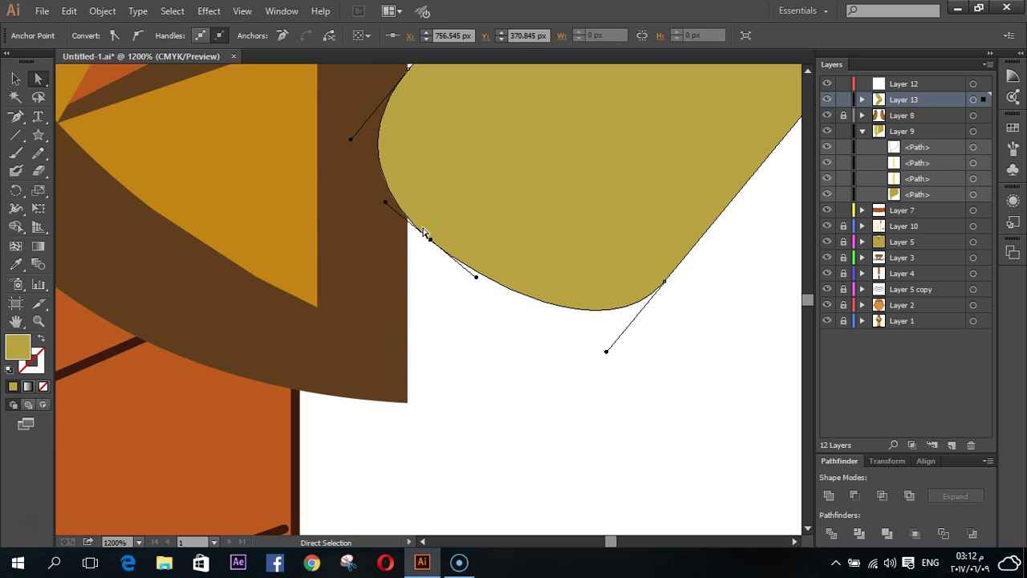
pyautogui.press('Right')
pyautogui.press('Right')
pyautogui.press('Right')
pyautogui.press('Right')
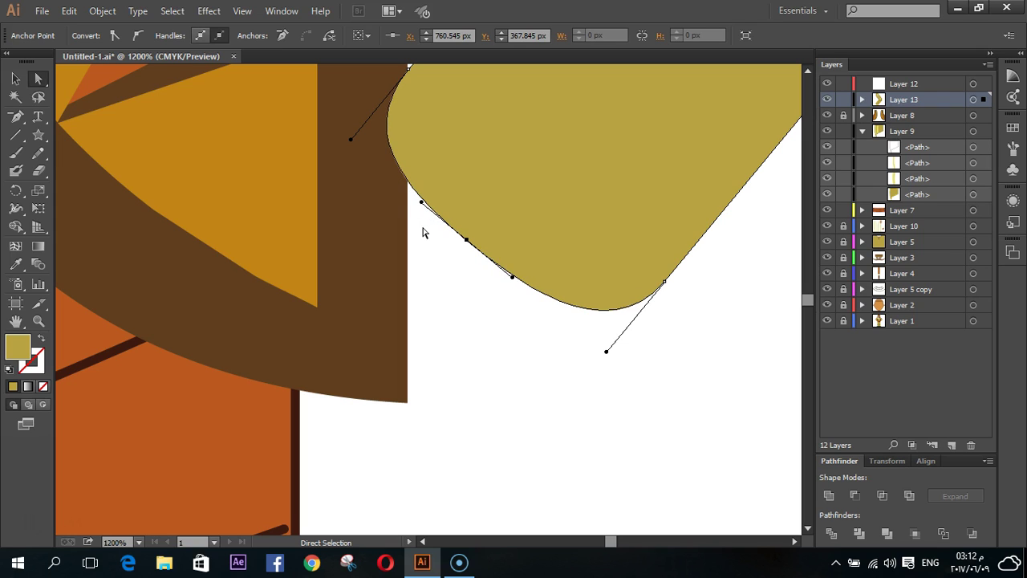
pyautogui.press('Right')
pyautogui.press('Up')
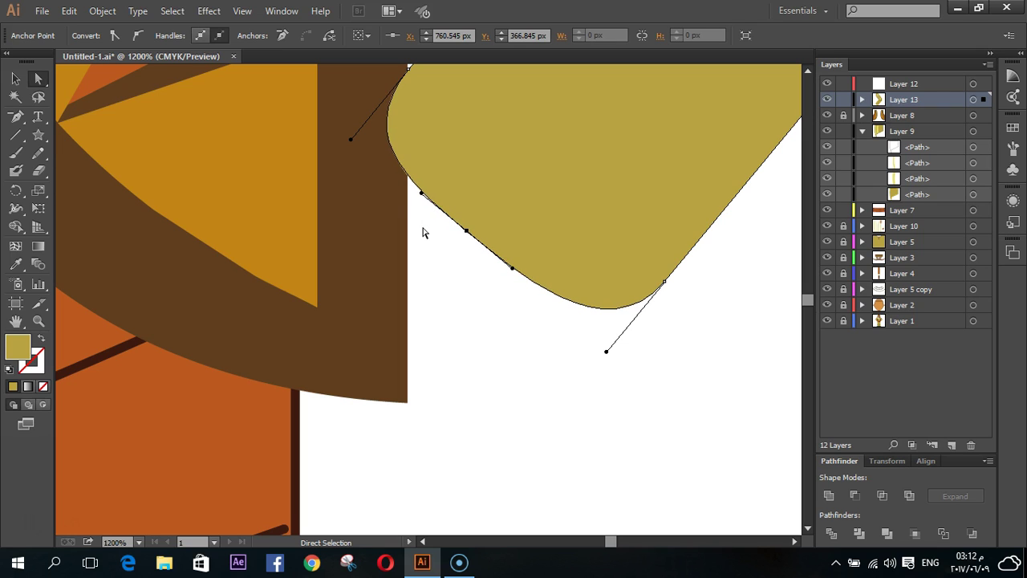
pyautogui.press('Right')
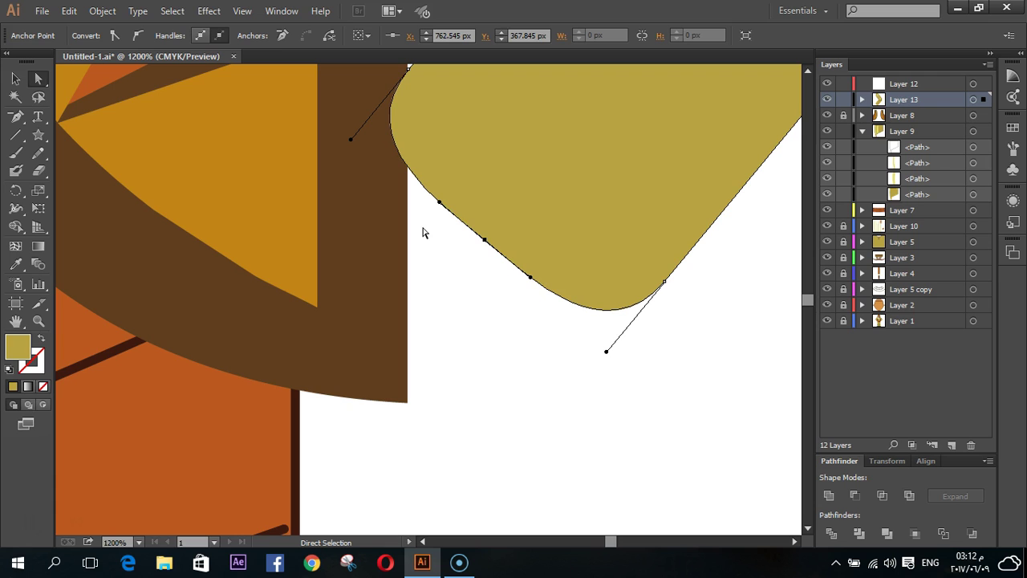
pyautogui.click(587, 431)
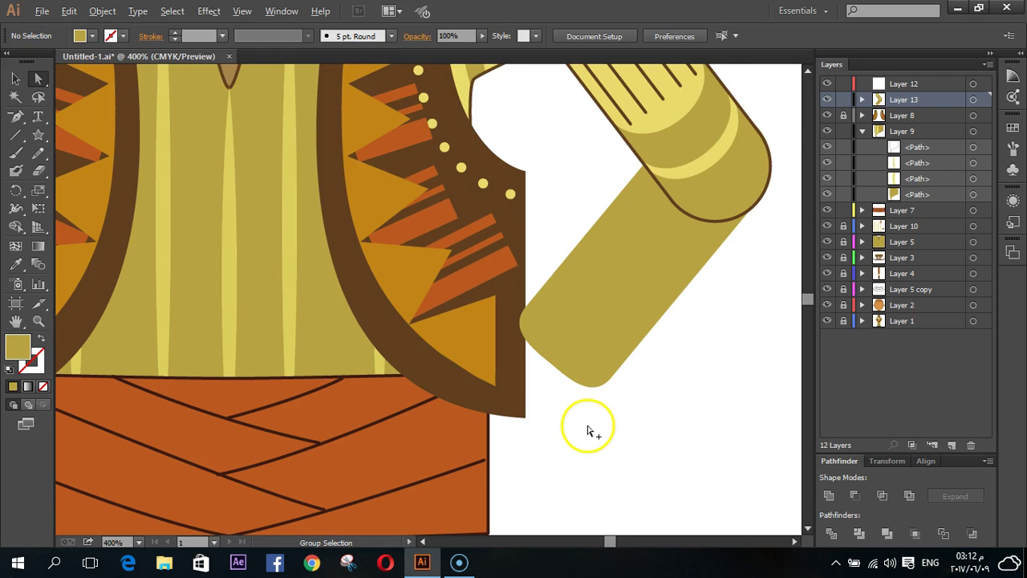
# - Draw a thin rectangle filled with the arm stripes' pale yellow
pyautogui.scroll(-2, 587, 431)
pyautogui.scroll(-2, 587, 431)
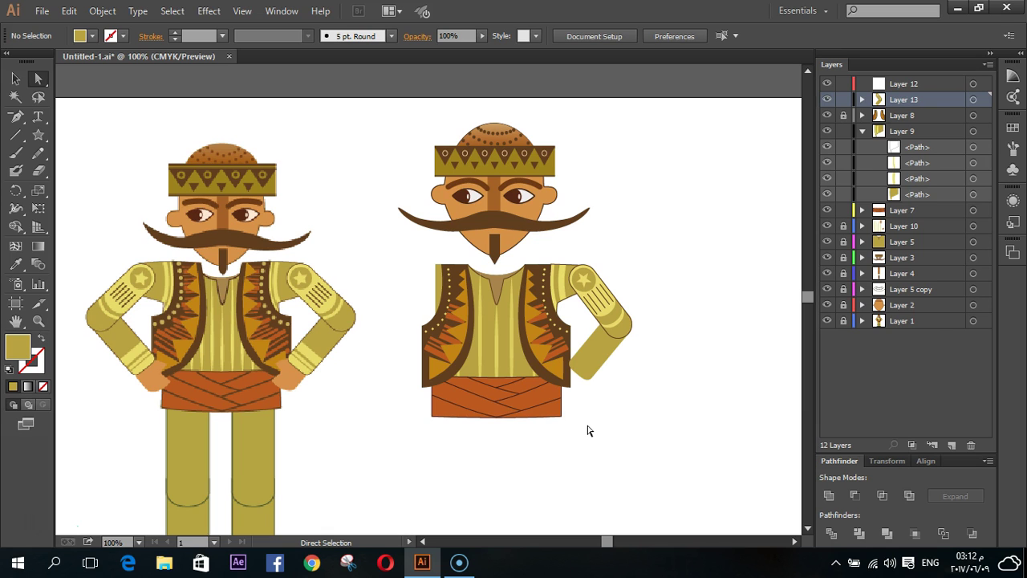
pyautogui.scroll(1, 653, 385)
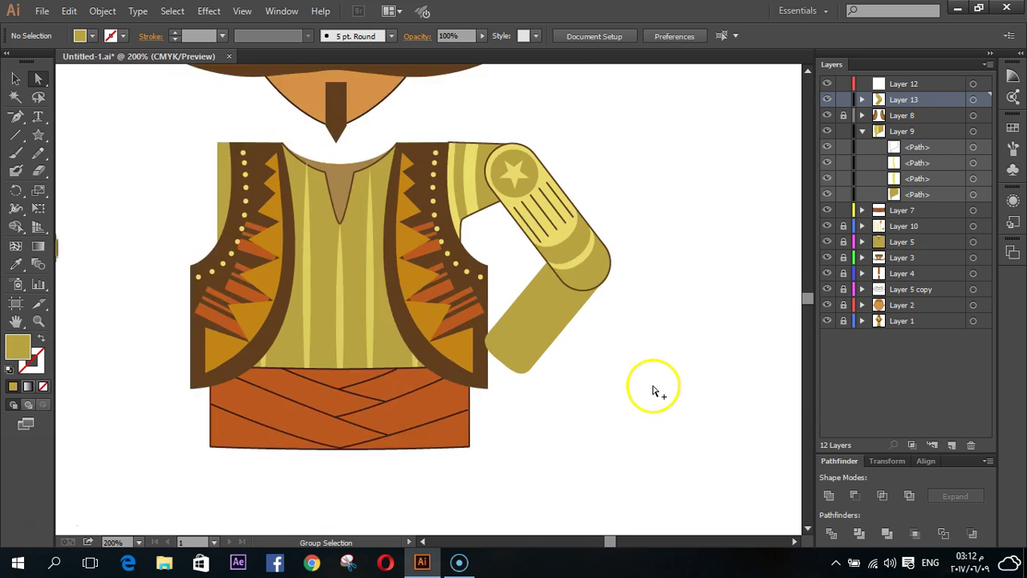
pyautogui.scroll(1, 634, 382)
pyautogui.click(38, 135)
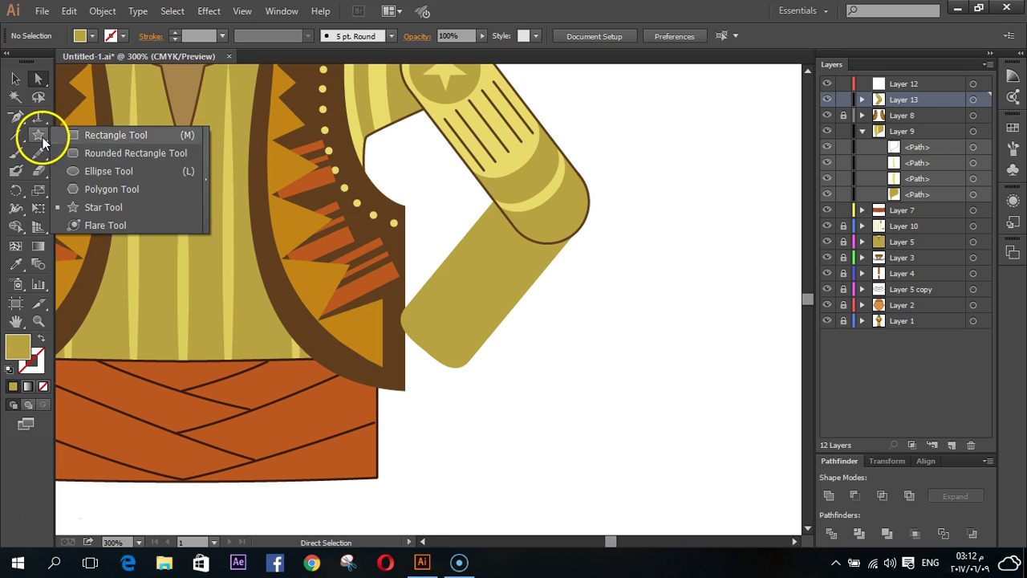
pyautogui.click(96, 135)
pyautogui.moveTo(554, 318); pyautogui.dragTo(535, 440)
pyautogui.click(16, 264)
pyautogui.click(450, 87)
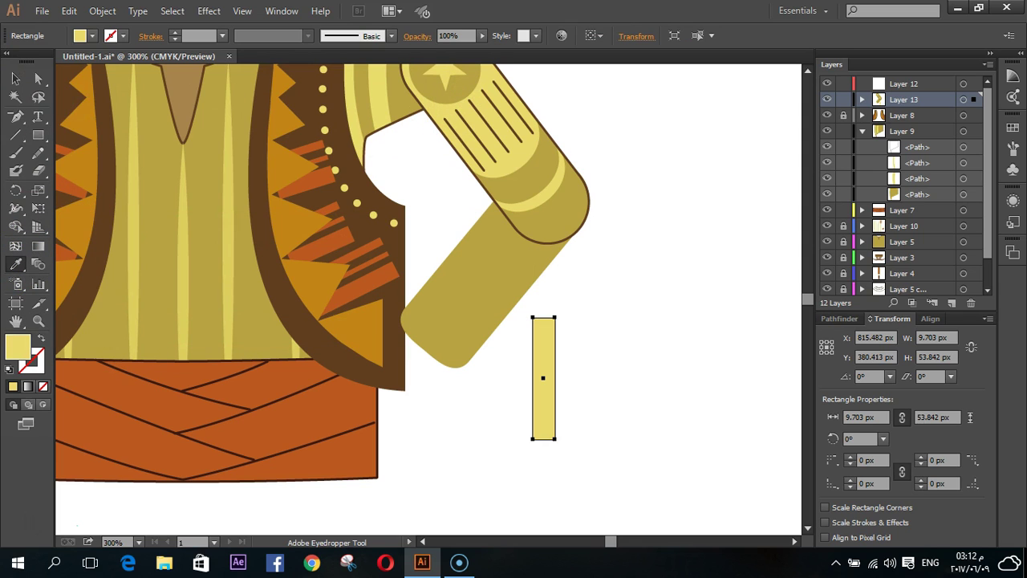
pyautogui.click(15, 78)
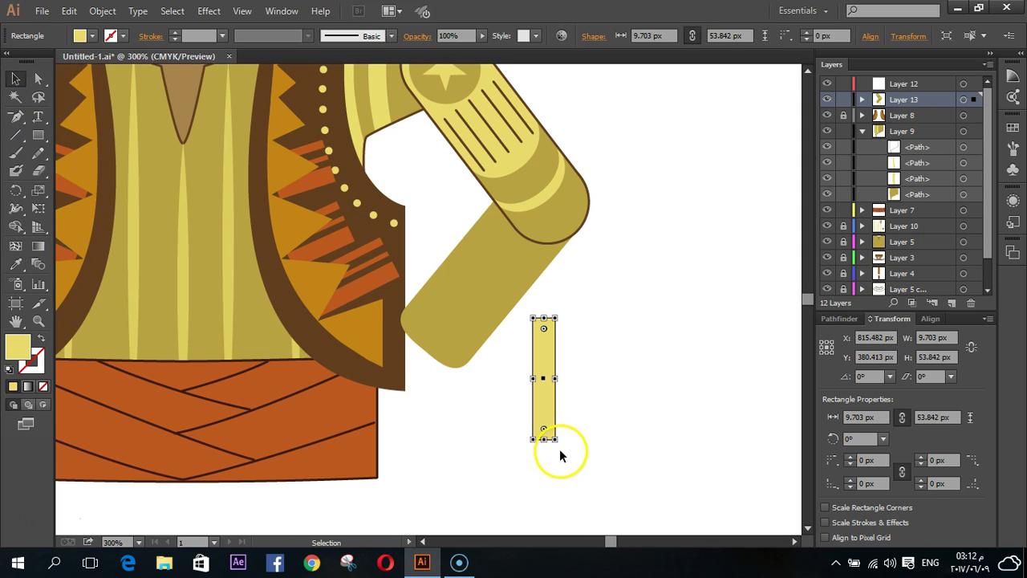
# - Rotate the yellow band to 51.36° and position it on the forearm end
pyautogui.moveTo(559, 443); pyautogui.dragTo(624, 427)
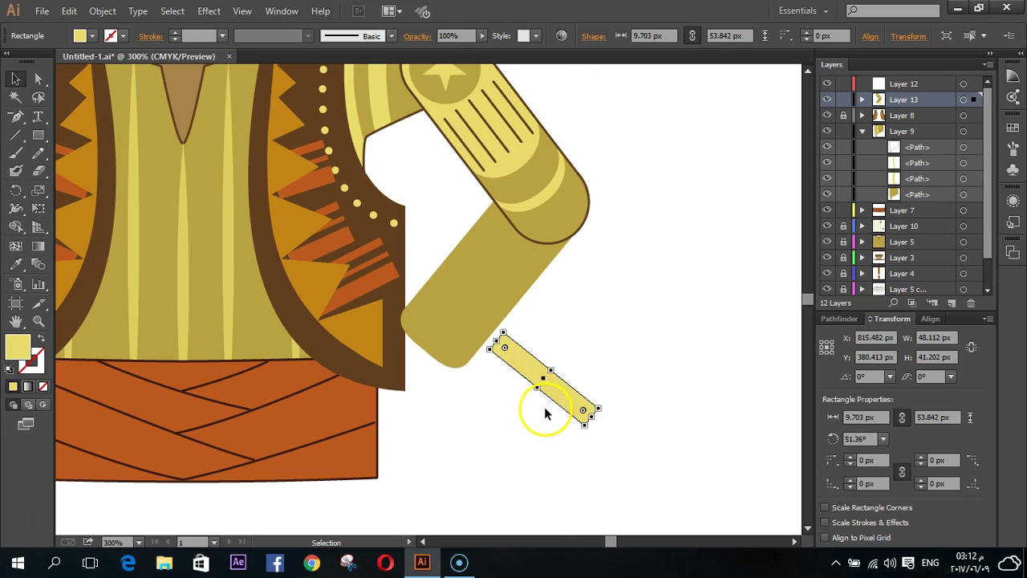
pyautogui.moveTo(568, 407); pyautogui.dragTo(454, 350)
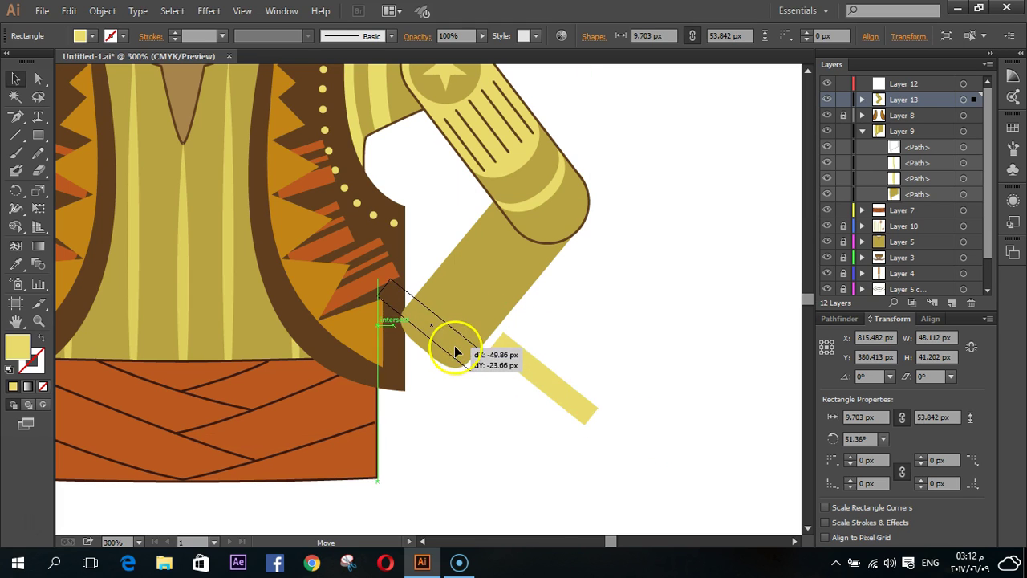
pyautogui.press('Down')
pyautogui.press('Down')
pyautogui.press('Down')
pyautogui.press('Left')
pyautogui.press('Down')
pyautogui.press('Down')
pyautogui.press('Left')
pyautogui.press('Left')
pyautogui.press('Down')
pyautogui.press('Down')
pyautogui.press('Down')
# - Narrow a band copy into a thin stripe and add a wider band higher up
pyautogui.keyDown('ctrl'); pyautogui.click(470, 491); pyautogui.keyUp('ctrl')
pyautogui.moveTo(437, 334); pyautogui.dragTo(441, 327)
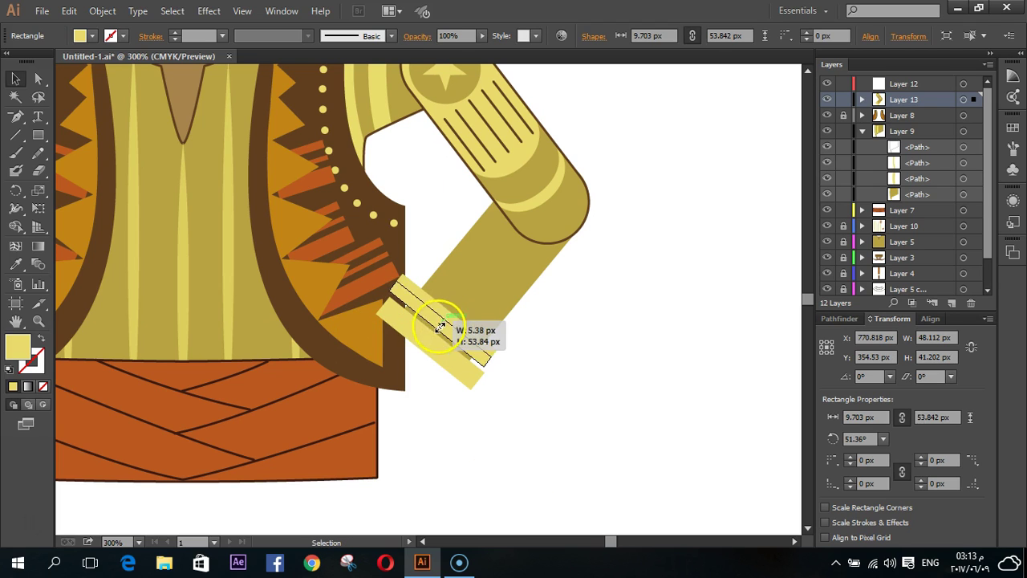
pyautogui.moveTo(440, 327); pyautogui.dragTo(442, 328)
pyautogui.press('Up')
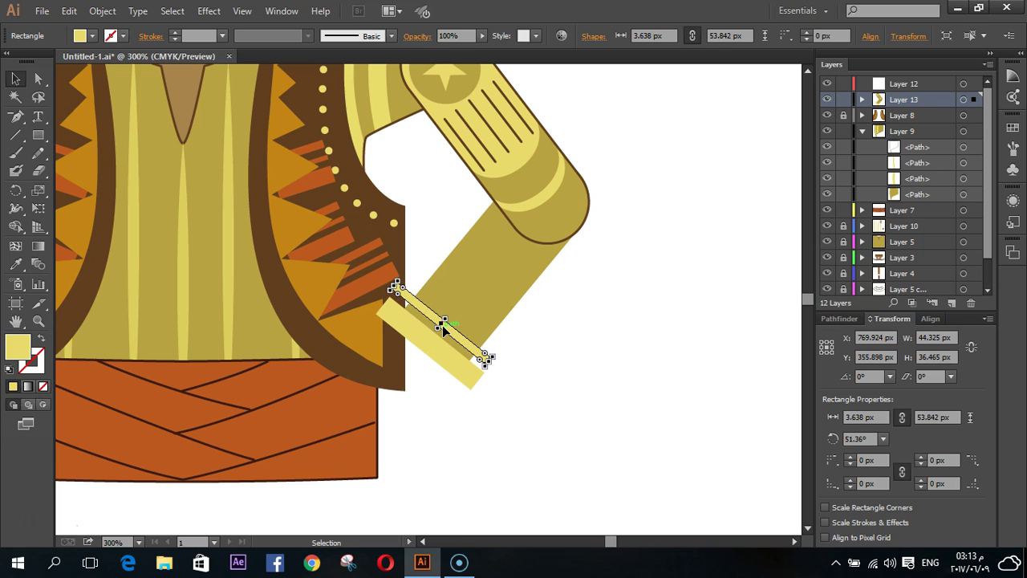
pyautogui.press('Up')
pyautogui.press('Right')
pyautogui.press('Right')
pyautogui.press('Right')
pyautogui.press('Right')
pyautogui.press('Right')
pyautogui.press('Right')
pyautogui.press('Up')
pyautogui.press('Up')
pyautogui.press('Right')
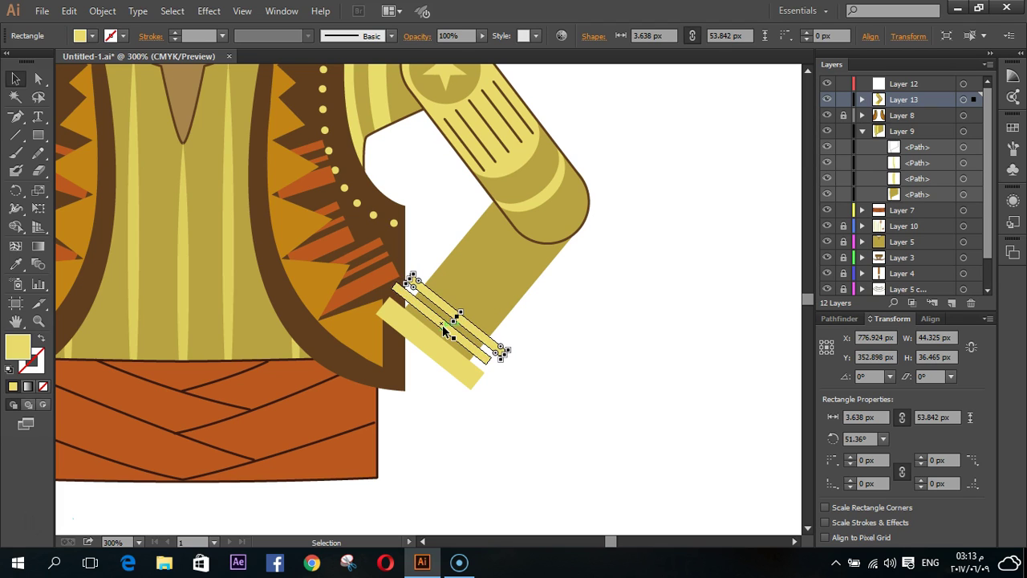
pyautogui.moveTo(459, 315)
pyautogui.mouseDown()
pyautogui.moveTo(491, 297)
pyautogui.moveTo(480, 296)
pyautogui.mouseUp()
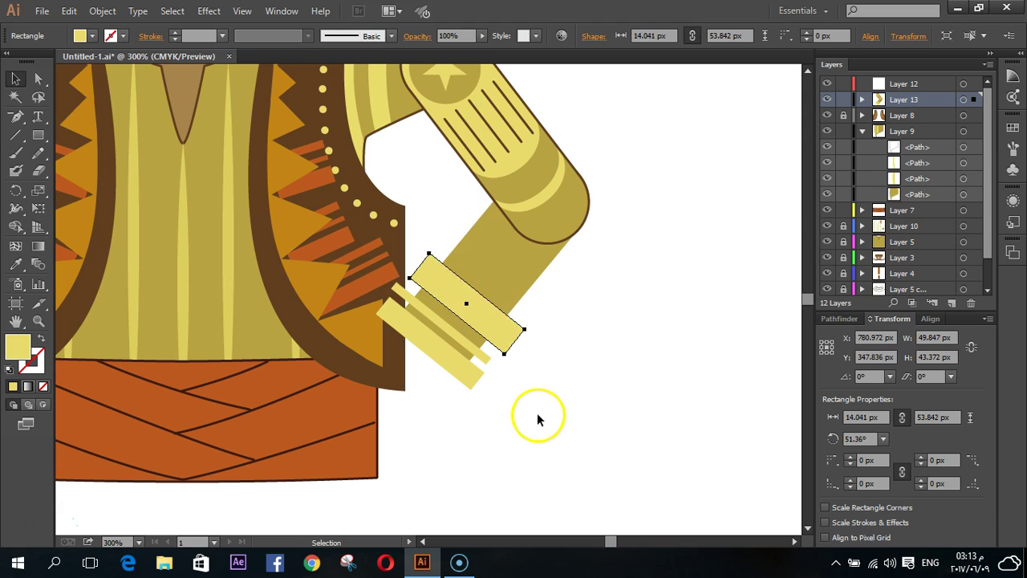
pyautogui.click(526, 416)
# - Paste two in-place copies of the forearm shape in front
pyautogui.click(503, 275)
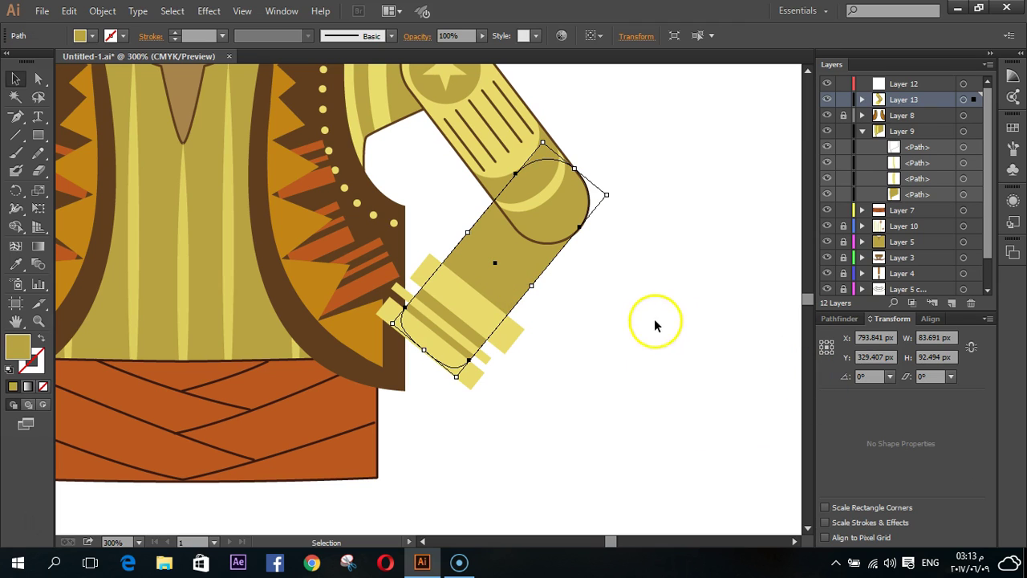
pyautogui.press('a')
pyautogui.press('v')
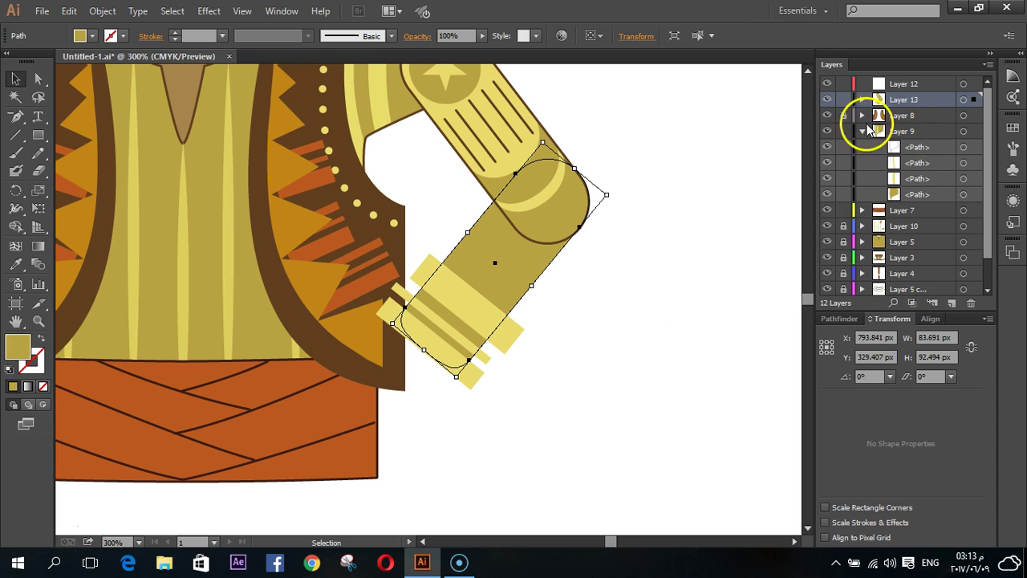
pyautogui.click(863, 99)
pyautogui.click(934, 180)
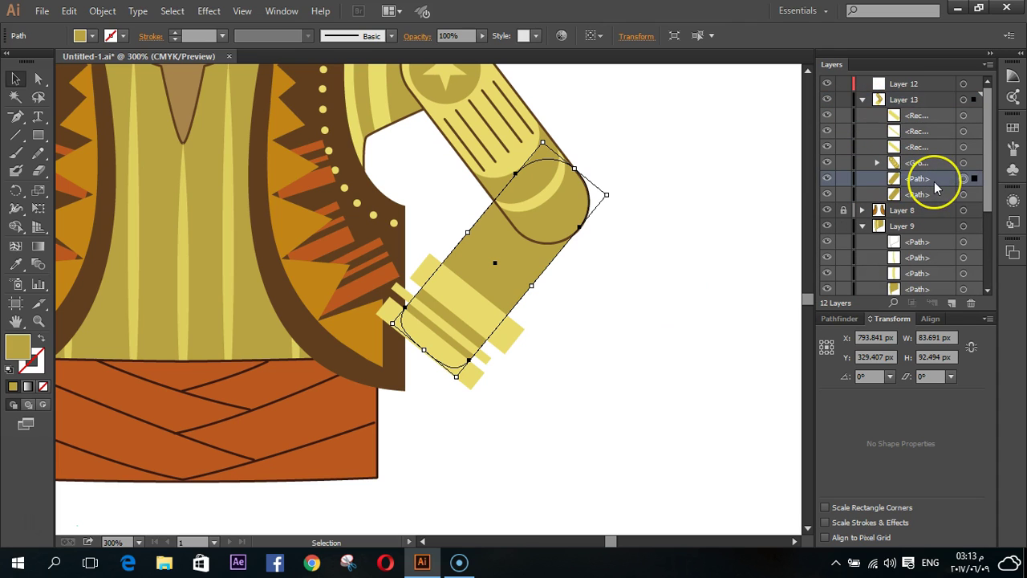
pyautogui.hotkey('ctrl', 'c')
pyautogui.hotkey('ctrl', 'f')
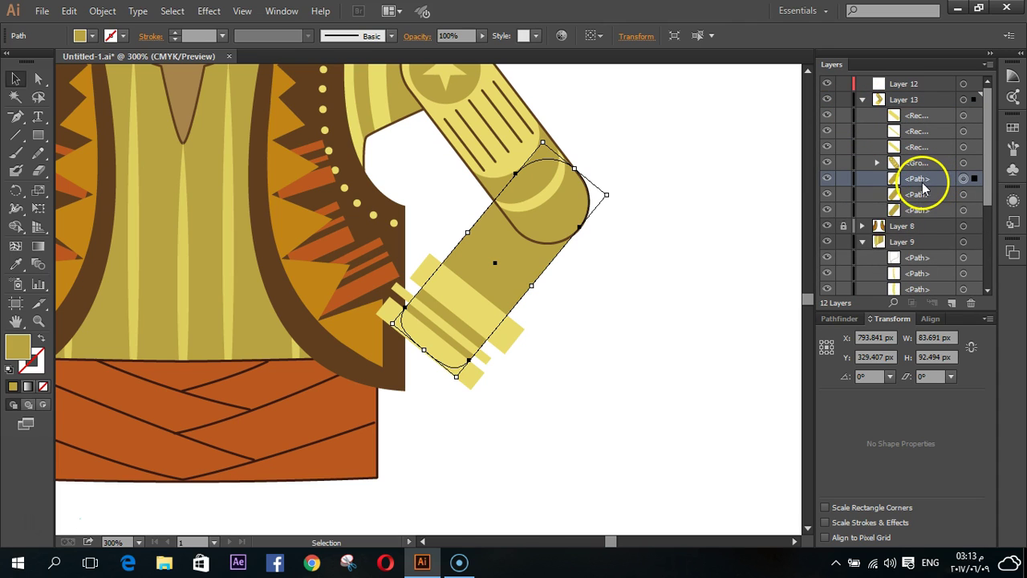
pyautogui.hotkey('ctrl', 'f')
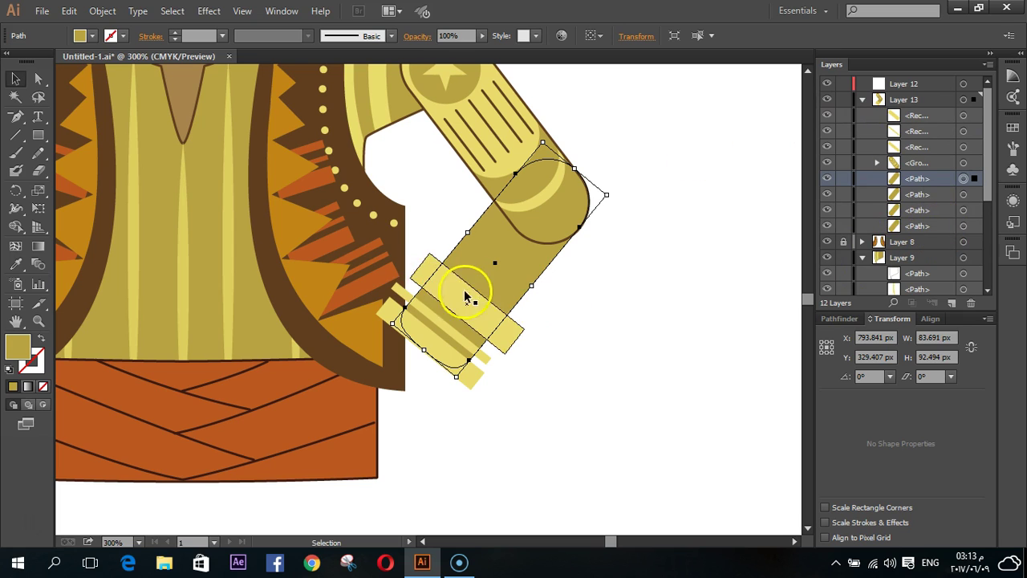
# - Intersect a forearm copy with the wide band to trim it to shape
pyautogui.click(577, 432)
pyautogui.click(504, 275)
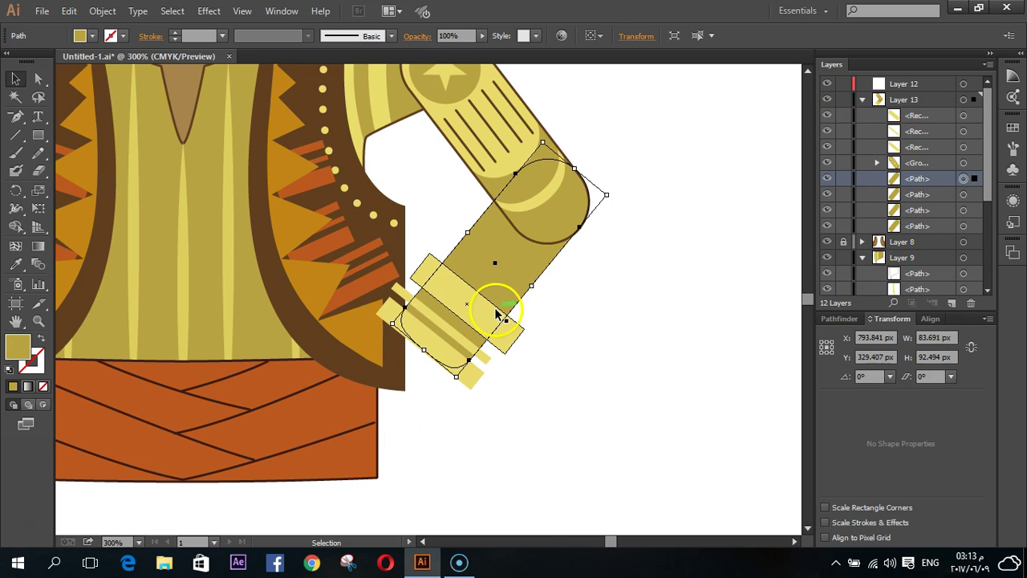
pyautogui.keyDown('shift'); pyautogui.click(484, 323); pyautogui.keyUp('shift')
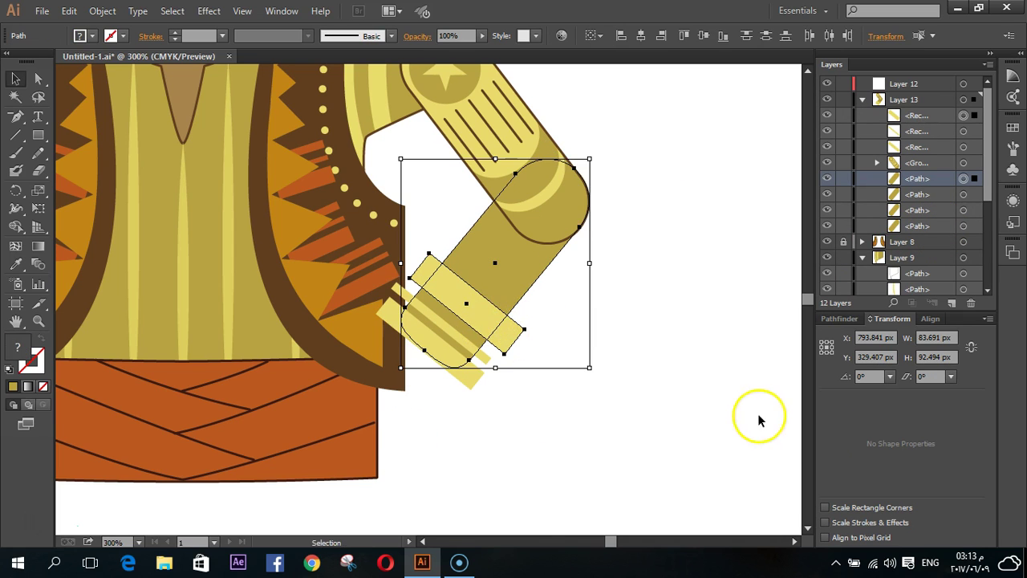
pyautogui.click(839, 318)
pyautogui.click(884, 496)
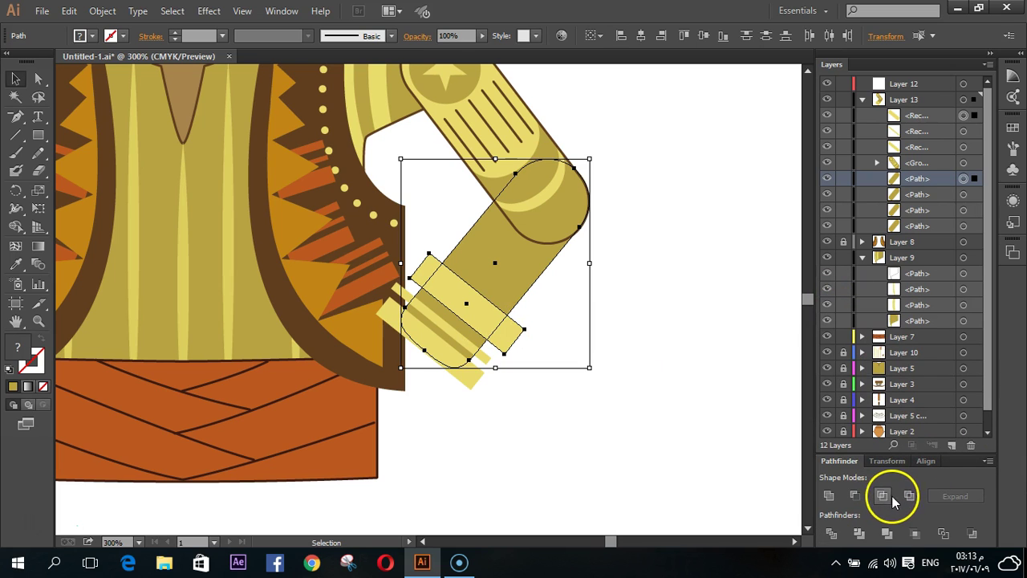
pyautogui.click(530, 422)
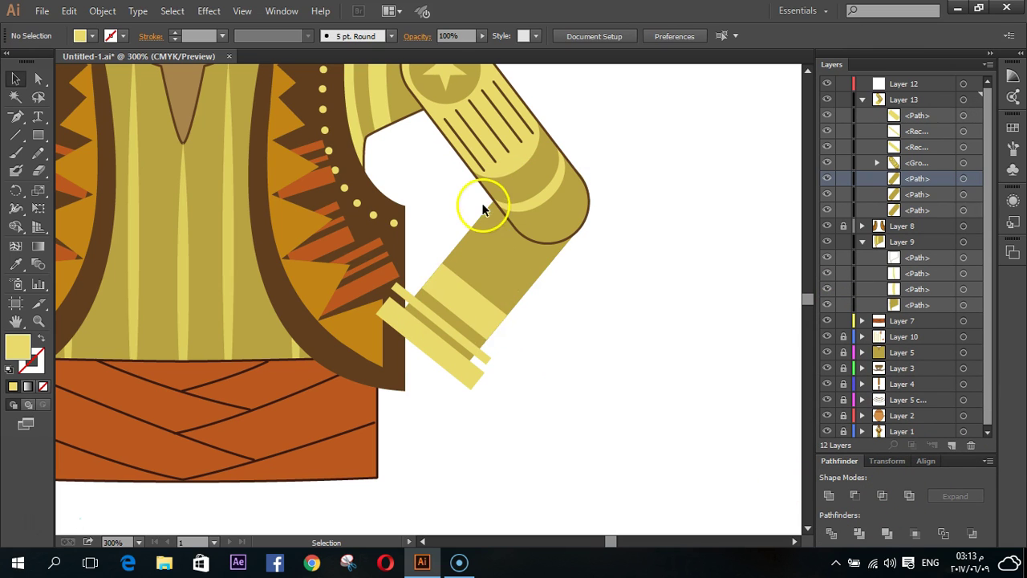
# - Intersect the thin stripe and remaining stripe piece with forearm copies
pyautogui.click(454, 314)
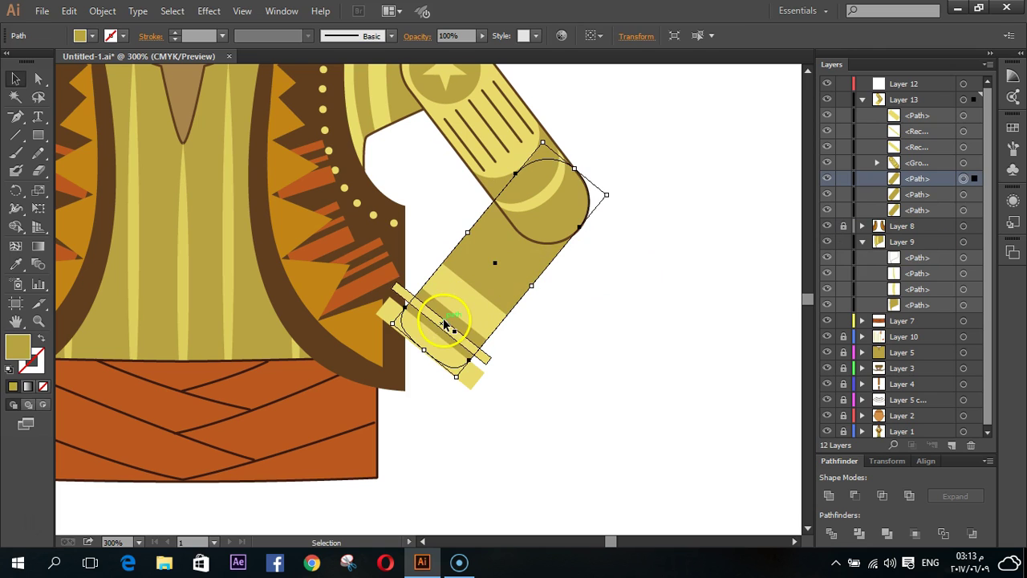
pyautogui.keyDown('shift'); pyautogui.click(475, 341); pyautogui.keyUp('shift')
pyautogui.click(884, 496)
pyautogui.click(523, 294)
pyautogui.keyDown('shift'); pyautogui.click(477, 377); pyautogui.keyUp('shift')
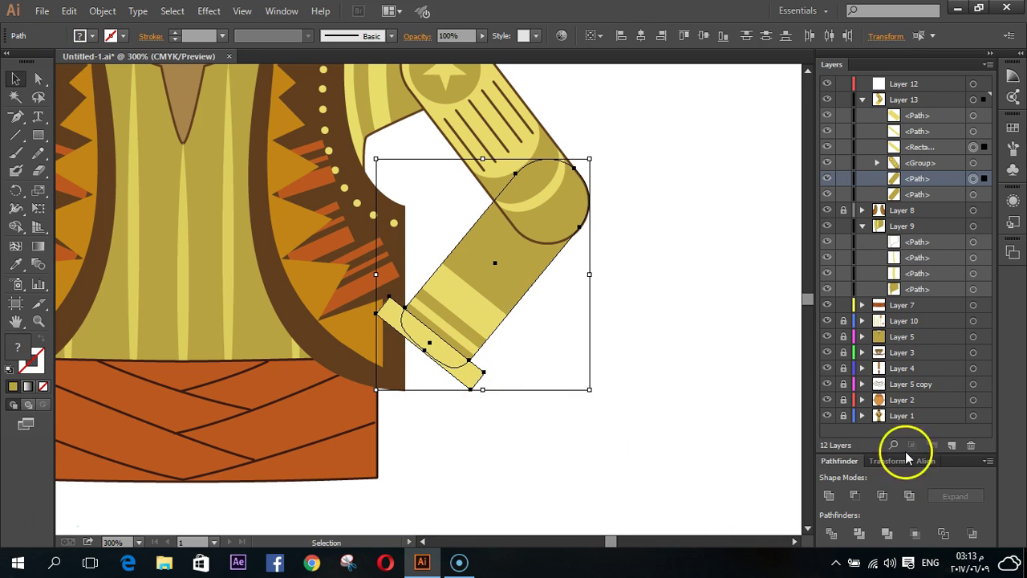
pyautogui.click(881, 496)
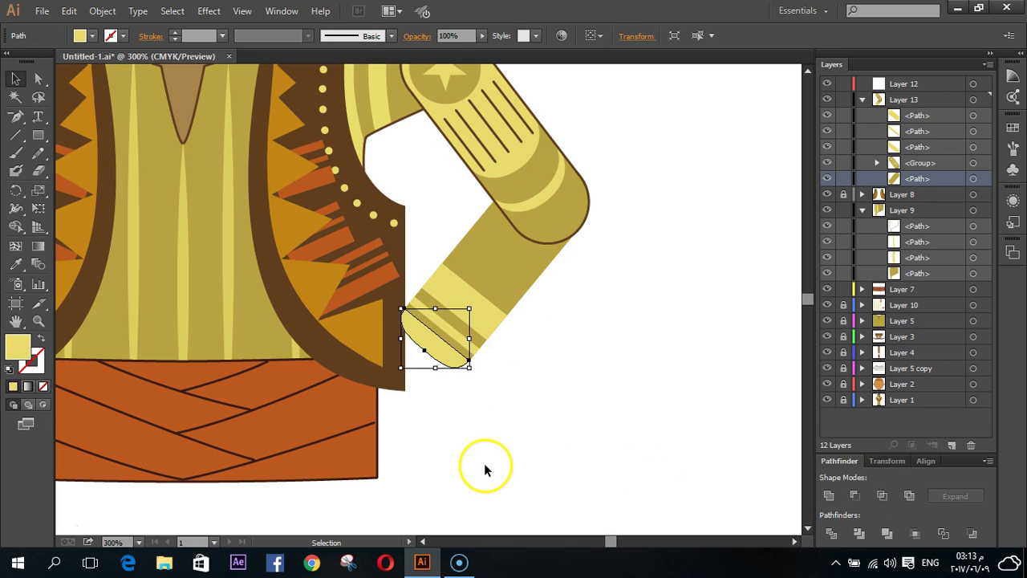
pyautogui.click(484, 463)
# - Duplicate the forearm and give the copy the sleeve's 1 pt dark-brown outline, no fill
pyautogui.keyDown('ctrl'); pyautogui.keyDown('alt'); pyautogui.click(483, 463); pyautogui.keyUp('alt'); pyautogui.keyUp('ctrl')
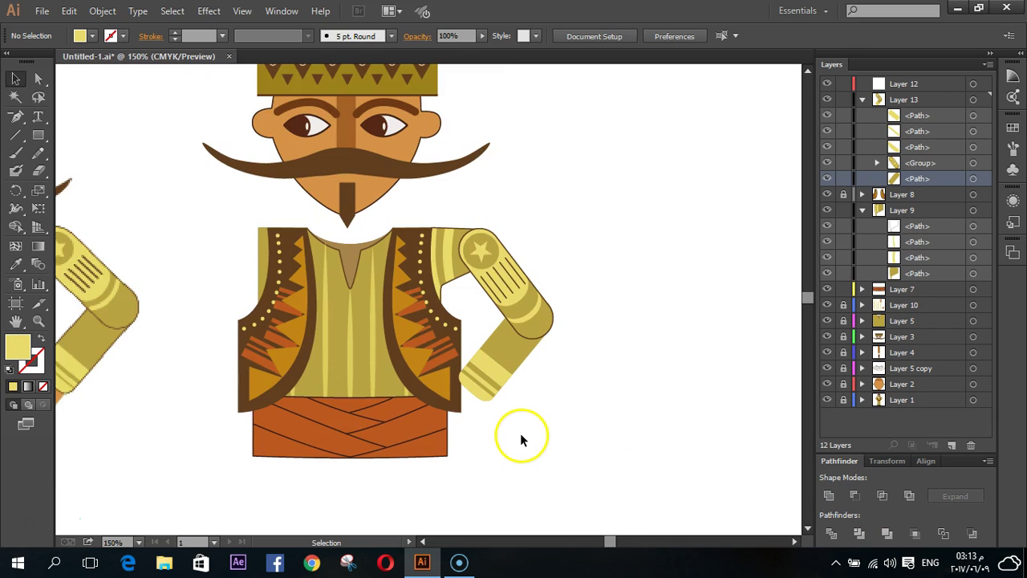
pyautogui.keyDown('ctrl'); pyautogui.keyDown('alt'); pyautogui.click(213, 361); pyautogui.keyUp('alt'); pyautogui.keyUp('ctrl')
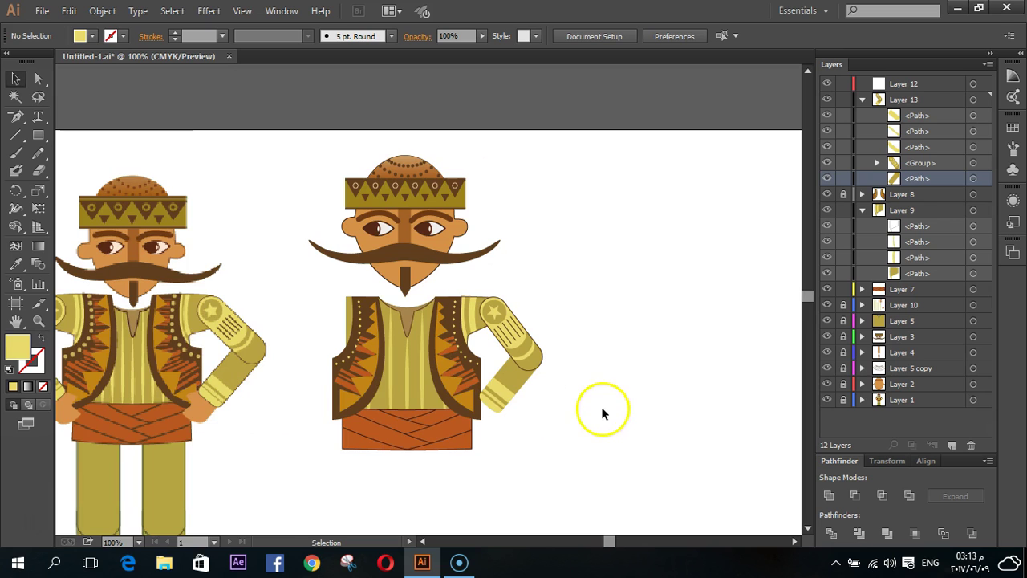
pyautogui.scroll(-1, 554, 401)
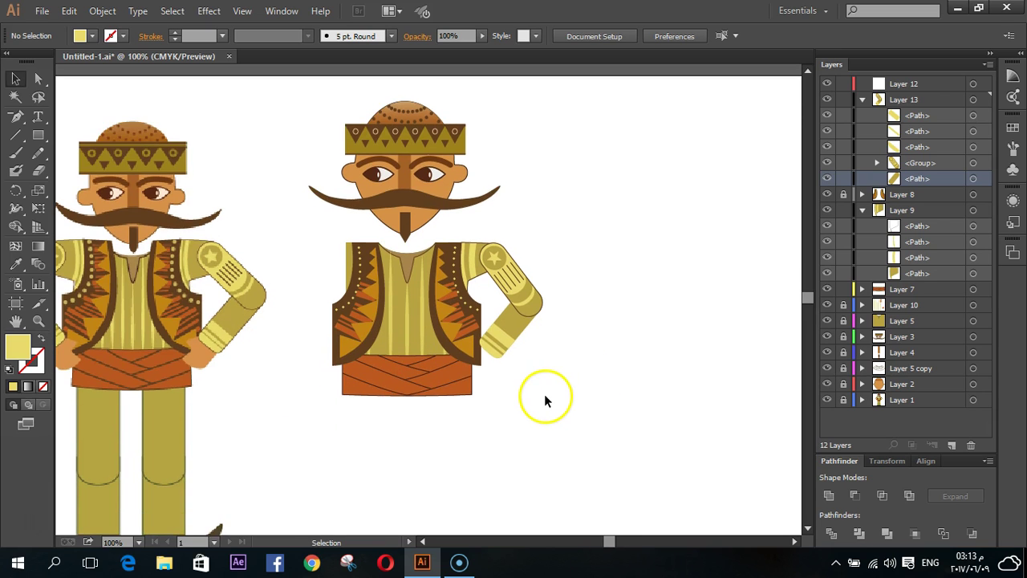
pyautogui.keyDown('ctrl'); pyautogui.click(544, 389); pyautogui.keyUp('ctrl')
pyautogui.keyDown('ctrl'); pyautogui.click(536, 384); pyautogui.keyUp('ctrl')
pyautogui.click(457, 305)
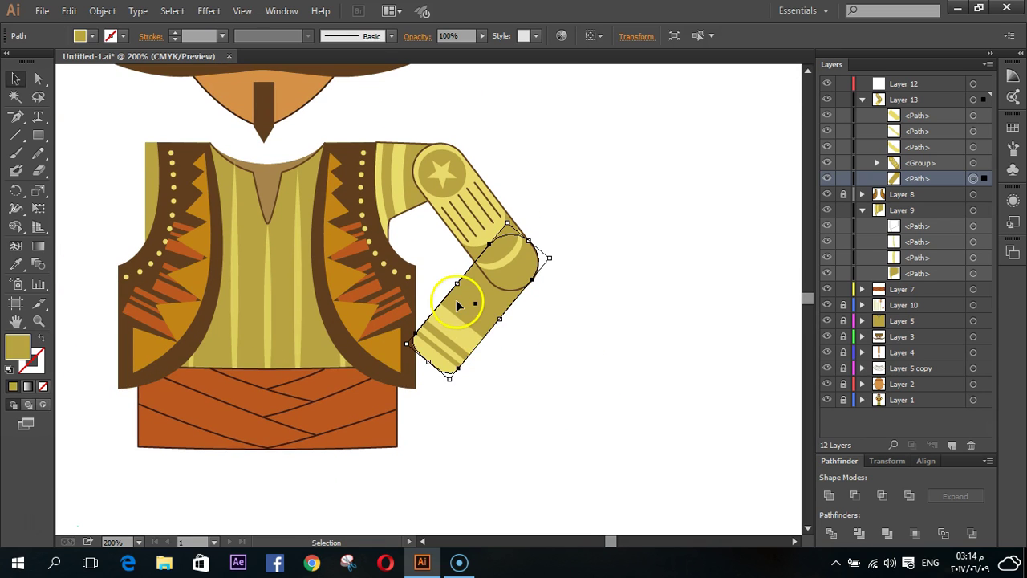
pyautogui.hotkey('ctrl', 'c')
pyautogui.hotkey('ctrl', 'f')
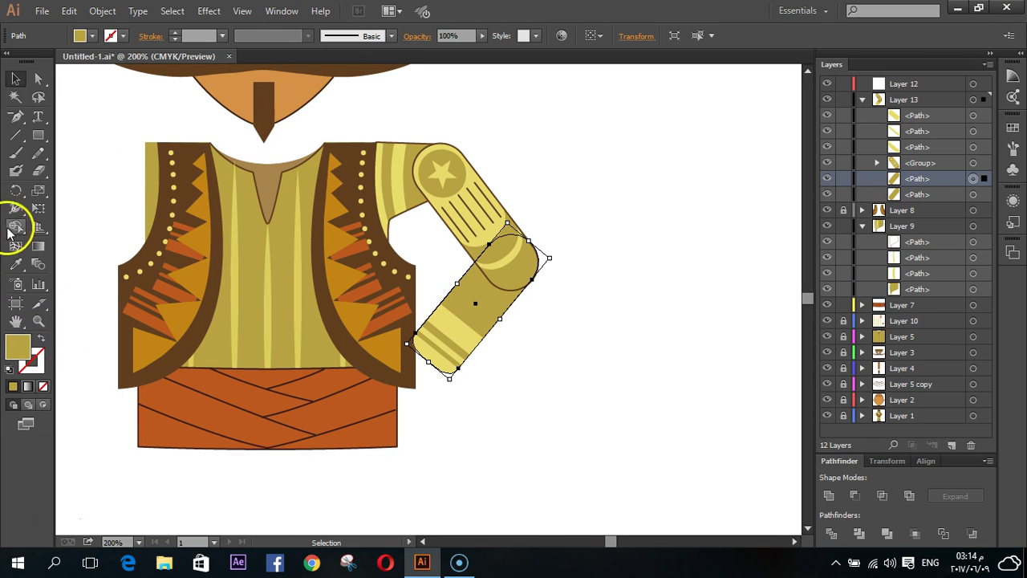
pyautogui.click(15, 264)
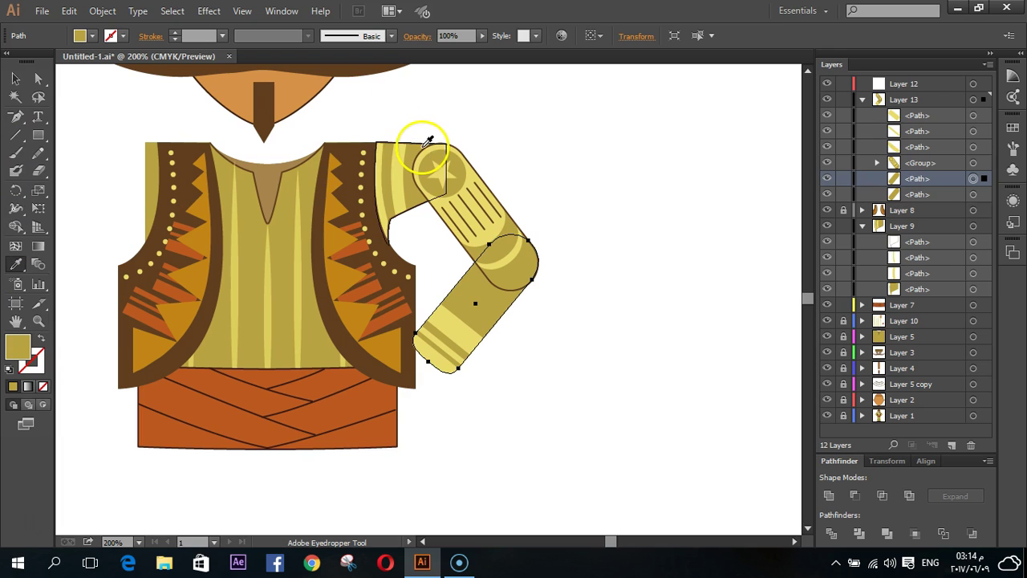
pyautogui.click(430, 142)
pyautogui.click(16, 78)
pyautogui.click(518, 453)
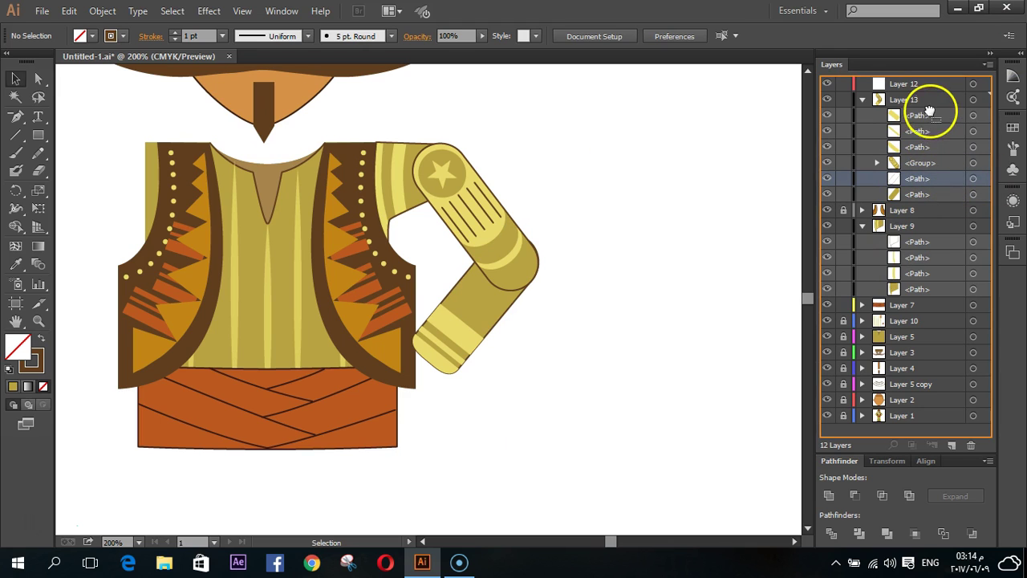
# - Move the outline copy to the top of Layer 13 and group all forearm pieces
pyautogui.moveTo(935, 180); pyautogui.dragTo(929, 110)
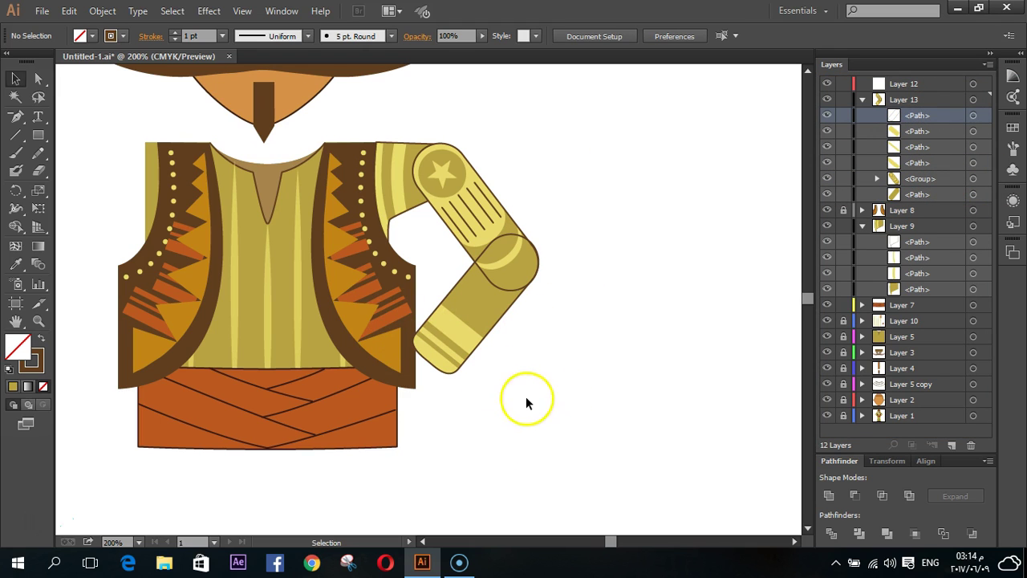
pyautogui.moveTo(435, 297); pyautogui.dragTo(460, 373)
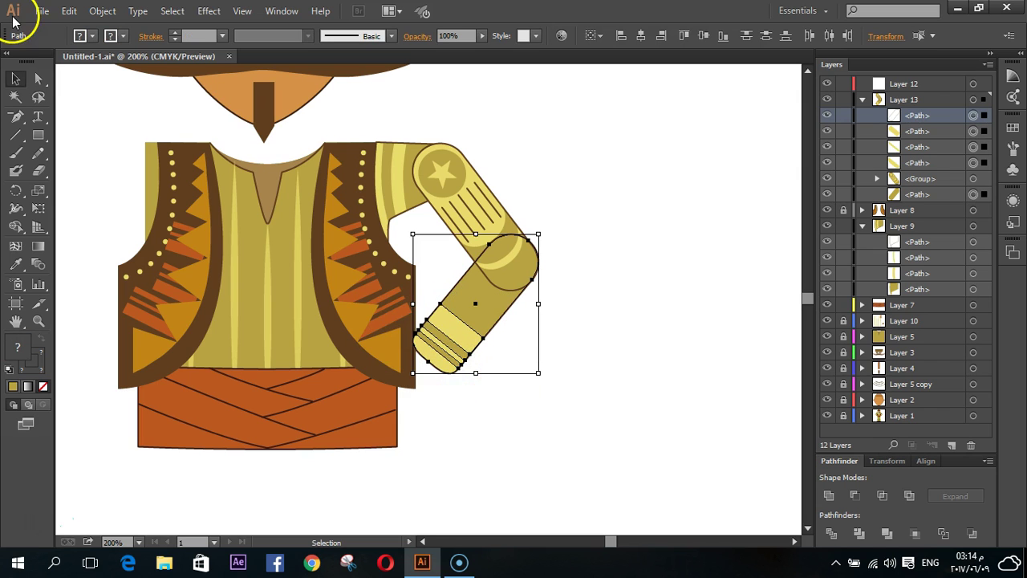
pyautogui.click(103, 11)
pyautogui.click(142, 69)
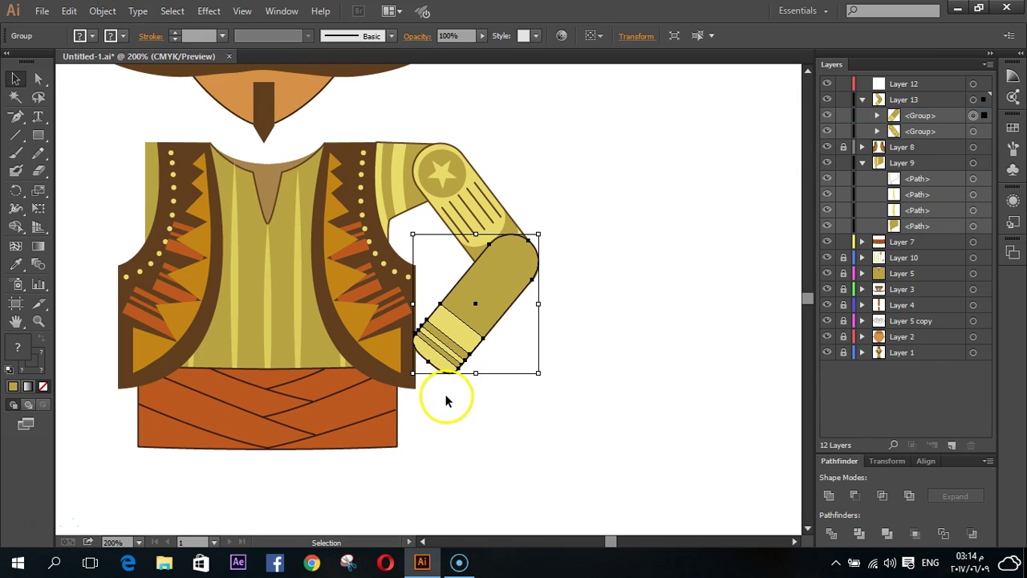
# - Send the forearm group to the back and frame both figures' torsos
pyautogui.rightClick(479, 317)
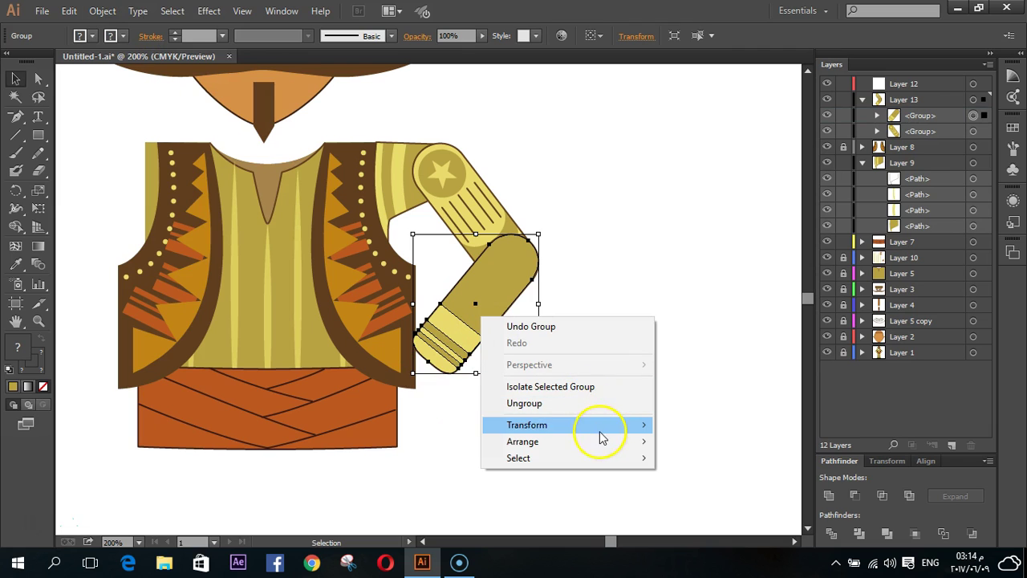
pyautogui.click(752, 490)
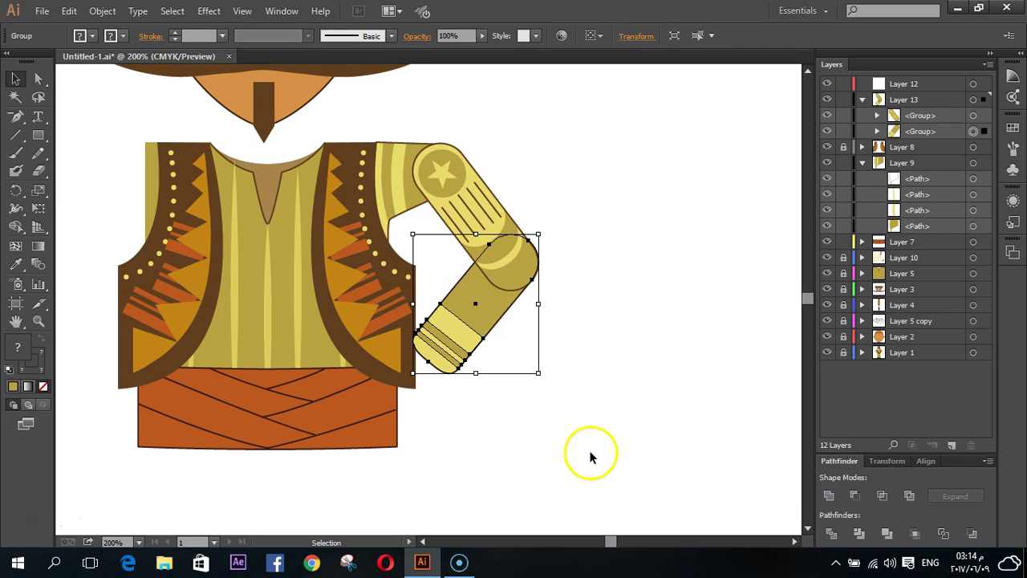
pyautogui.click(576, 458)
pyautogui.keyDown('alt'); pyautogui.scroll(-2, 536, 321); pyautogui.keyUp('alt')
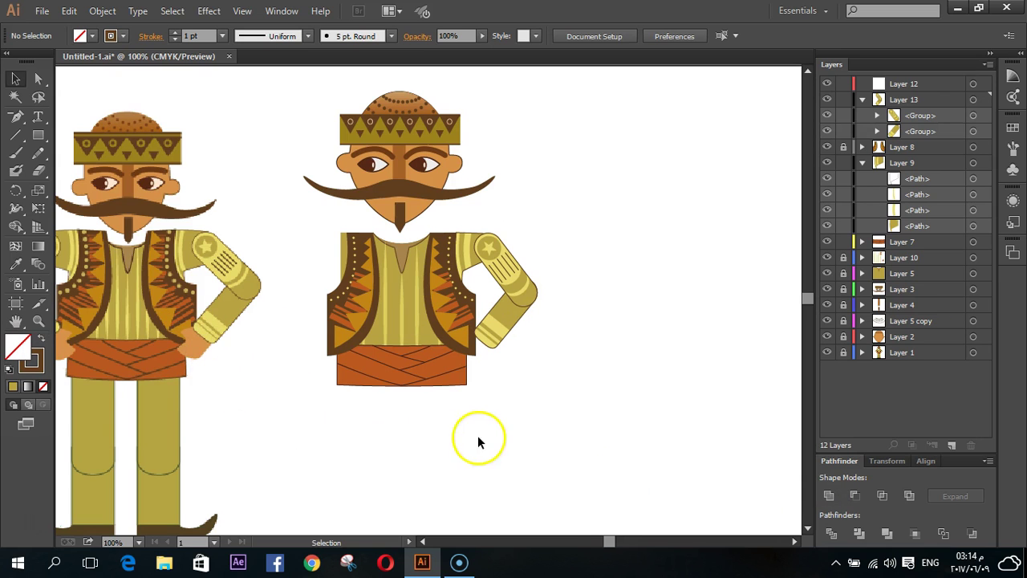
pyautogui.keyDown('alt'); pyautogui.scroll(2, 516, 419); pyautogui.keyUp('alt')
pyautogui.keyDown('alt'); pyautogui.scroll(-1, 491, 379); pyautogui.keyUp('alt')
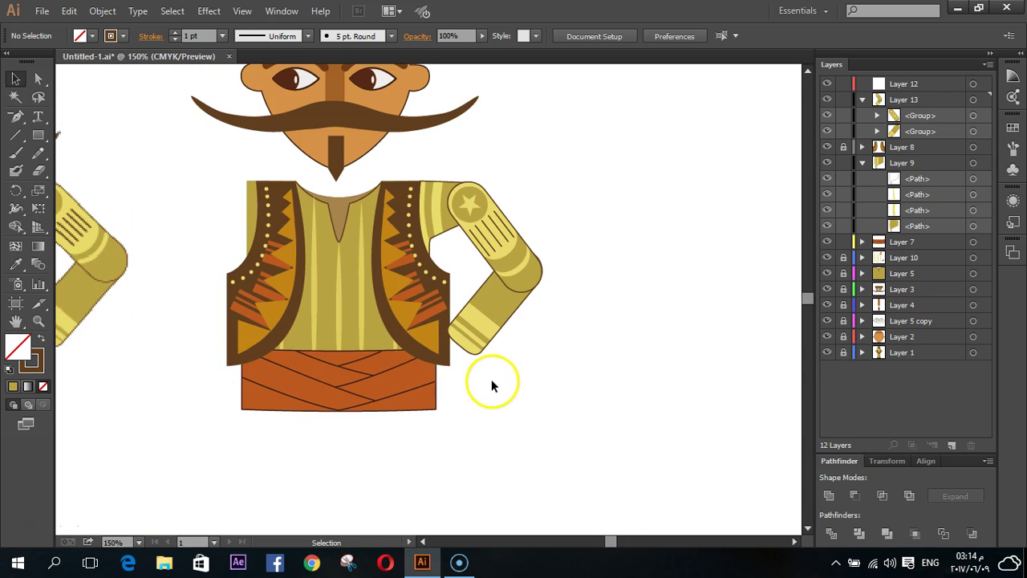
pyautogui.moveTo(172, 297); pyautogui.dragTo(309, 267)
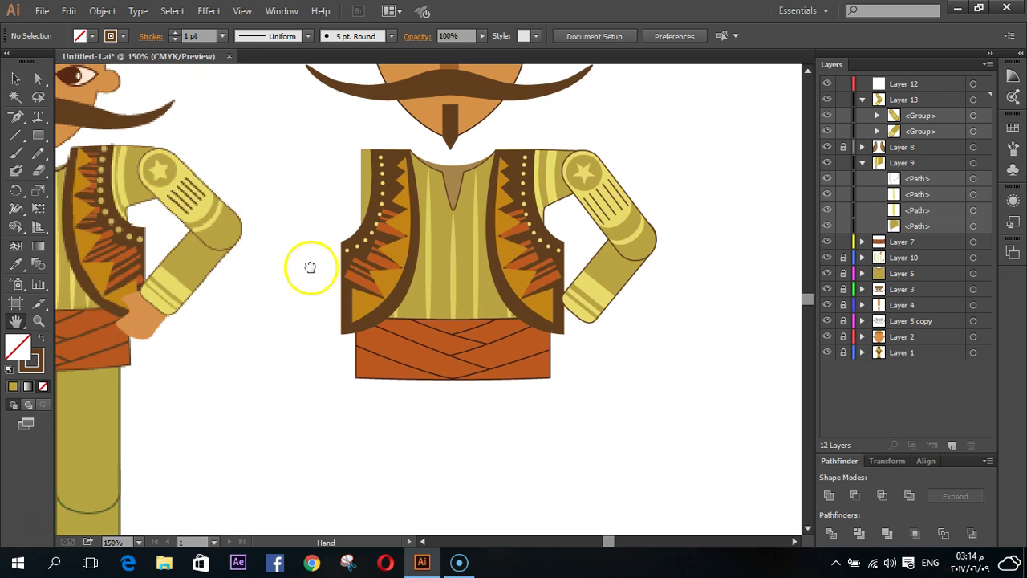
pyautogui.click(42, 11)
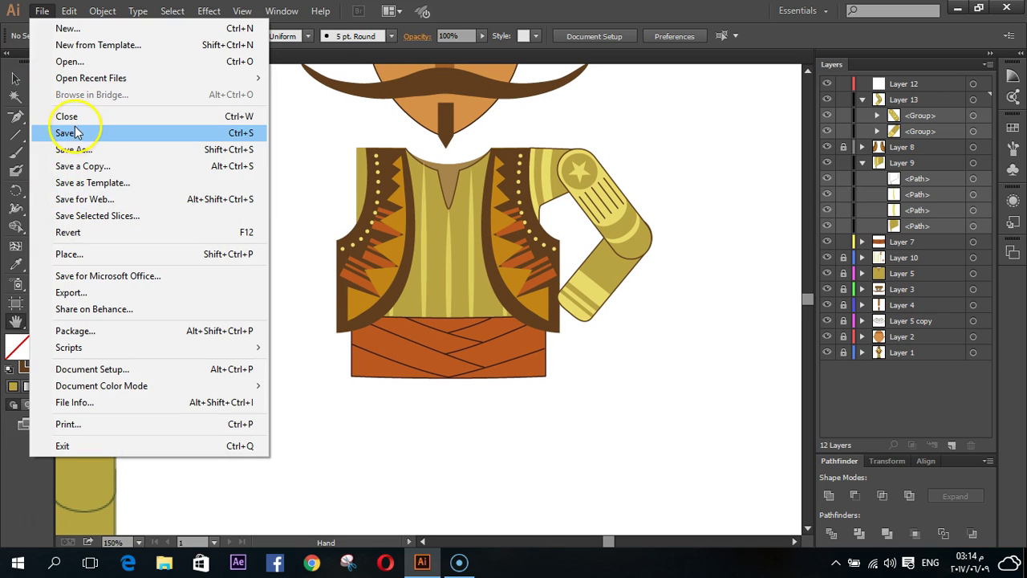
# - Save the document Untitled-1.ai and pick the Pen tool
pyautogui.click(66, 131)
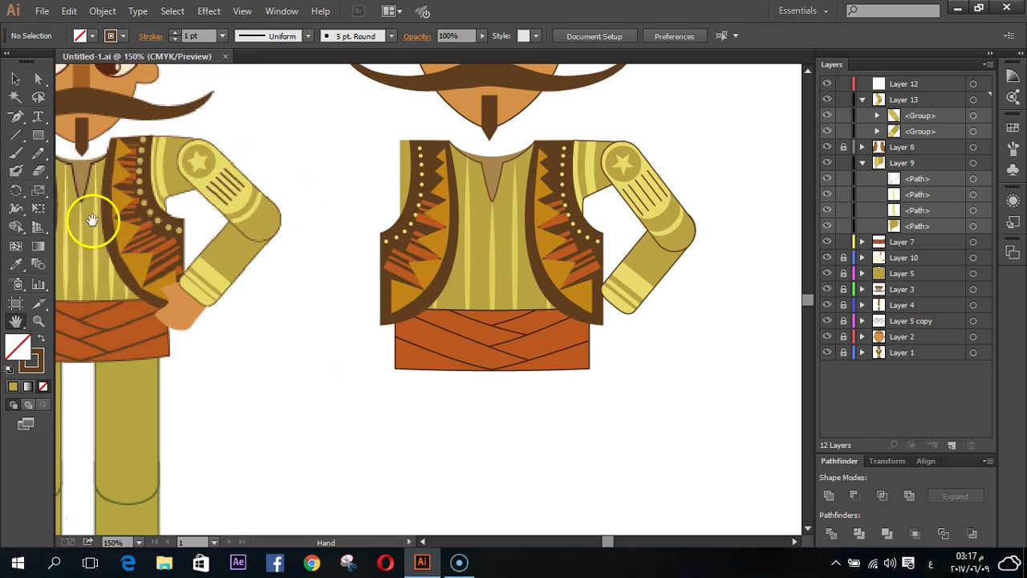
pyautogui.moveTo(15, 116); pyautogui.dragTo(64, 115)
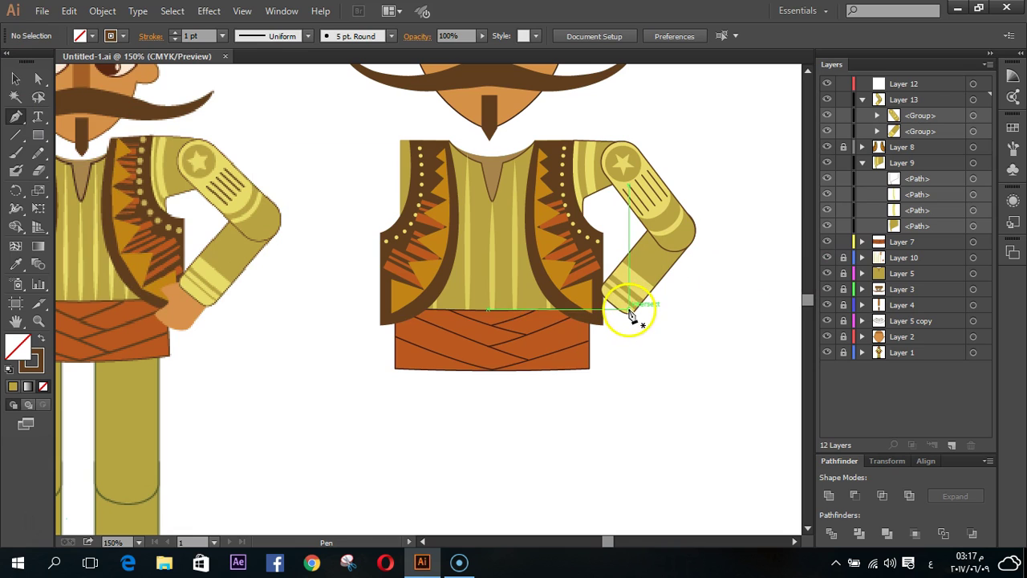
# - Draw a closed hand outline at the right figure's wrist beside the vest
pyautogui.moveTo(631, 314)
pyautogui.mouseDown()
pyautogui.moveTo(616, 295)
pyautogui.moveTo(595, 299)
pyautogui.mouseUp()
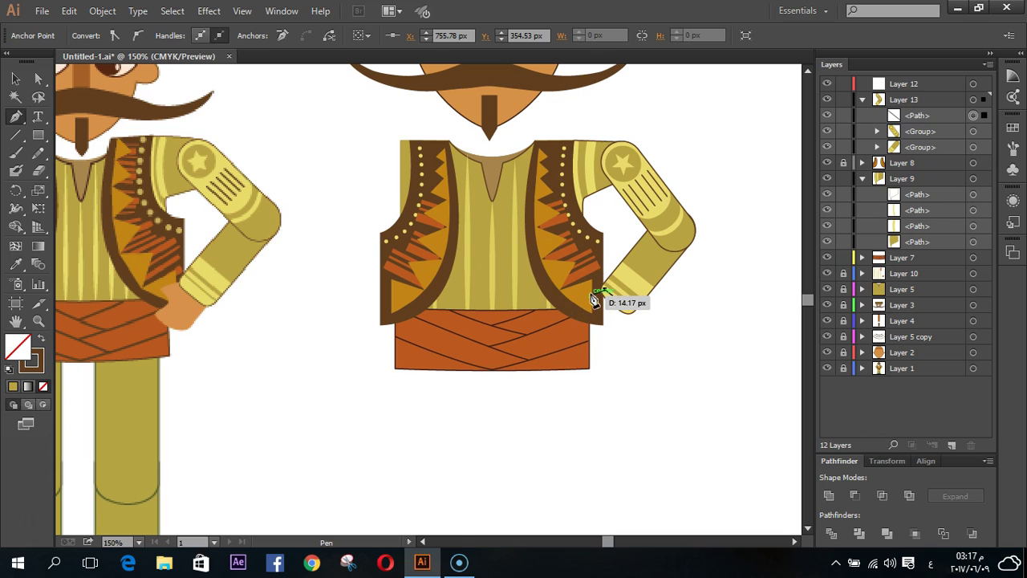
pyautogui.moveTo(590, 291)
pyautogui.mouseDown()
pyautogui.moveTo(577, 335)
pyautogui.moveTo(613, 355)
pyautogui.moveTo(629, 314)
pyautogui.mouseUp()
pyautogui.click(625, 329)
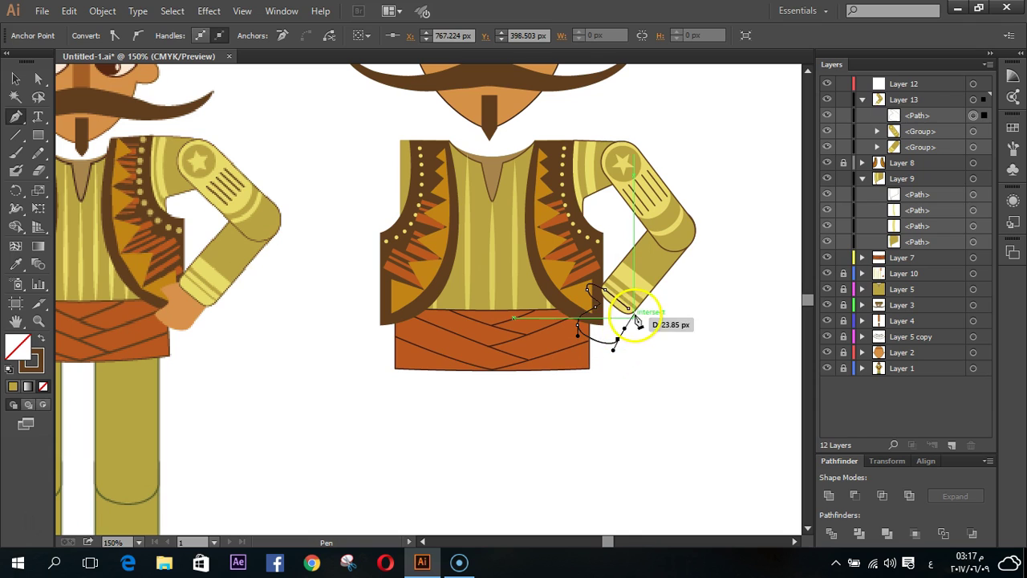
pyautogui.click(629, 309)
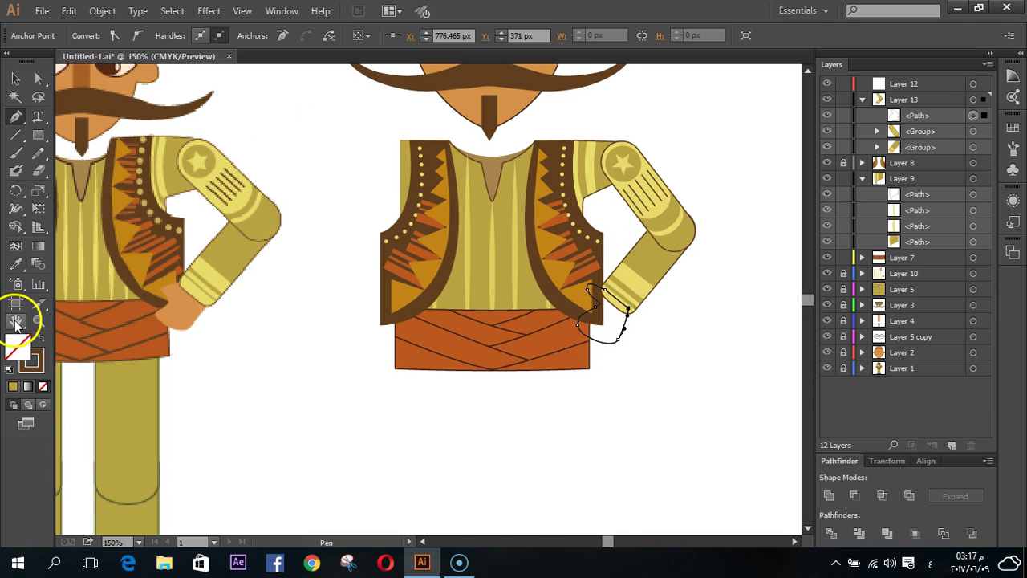
# - Fill the hand with the left figure's skin orange
pyautogui.click(15, 266)
pyautogui.click(183, 305)
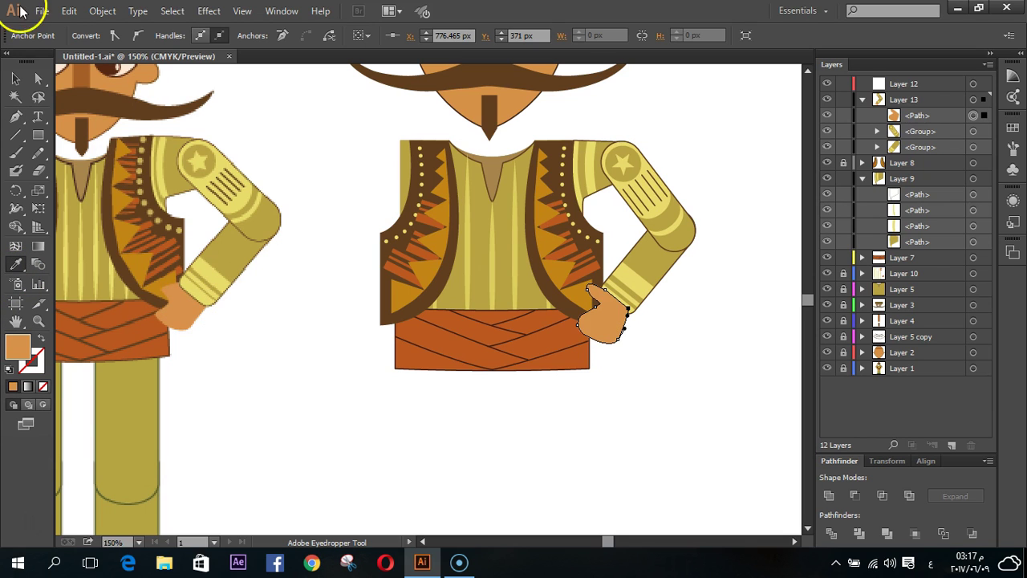
pyautogui.click(20, 77)
pyautogui.click(609, 439)
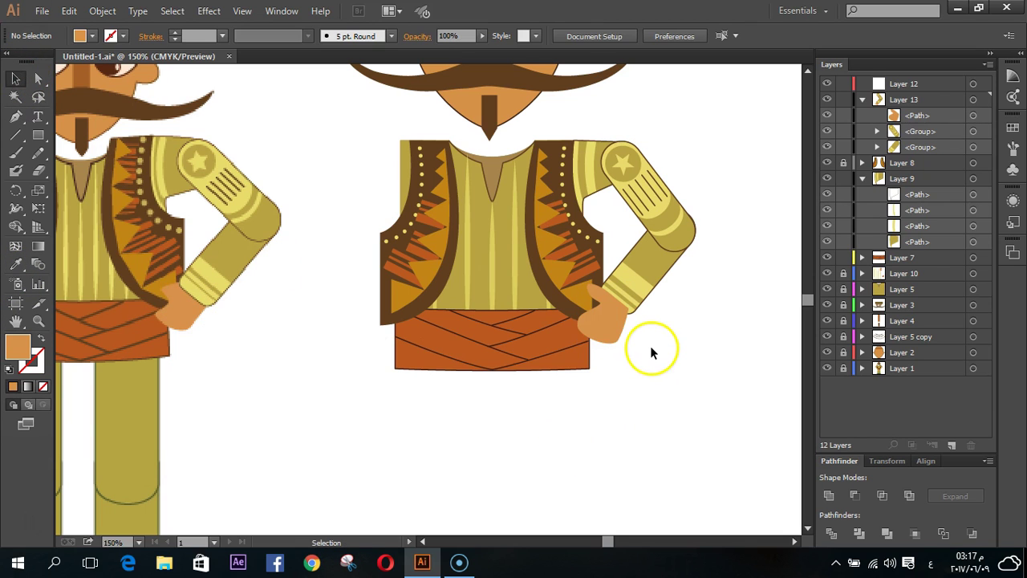
pyautogui.click(603, 330)
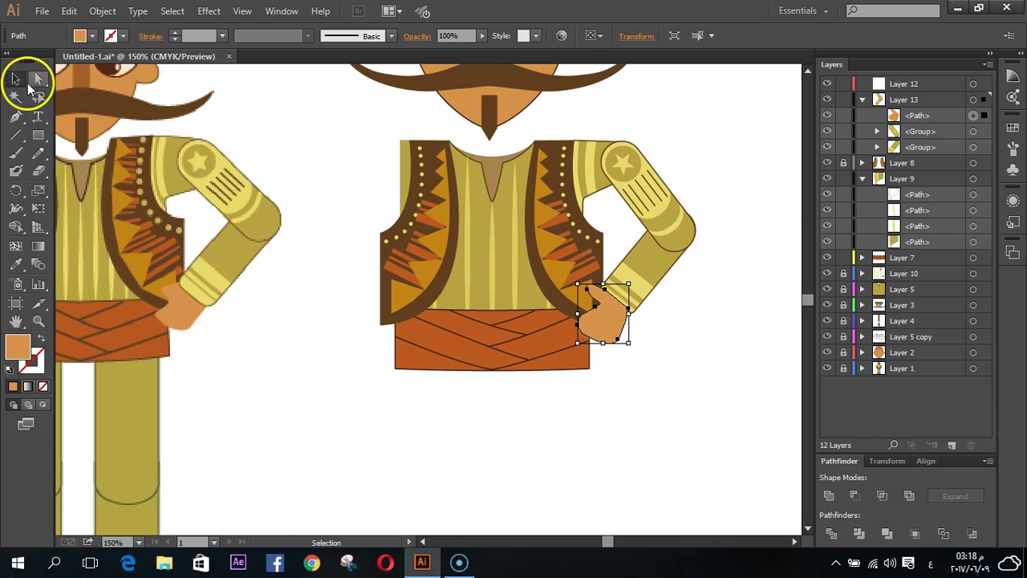
# - Shift the hand and adjust its right and left anchor points
pyautogui.click(37, 78)
pyautogui.click(618, 298)
pyautogui.moveTo(629, 314); pyautogui.dragTo(601, 324)
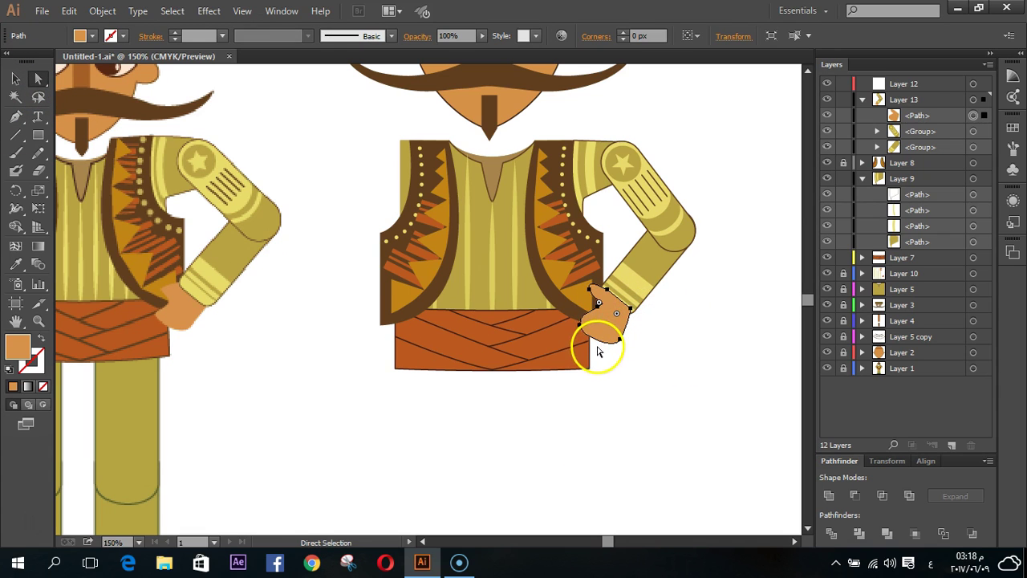
pyautogui.scroll(1, 634, 376)
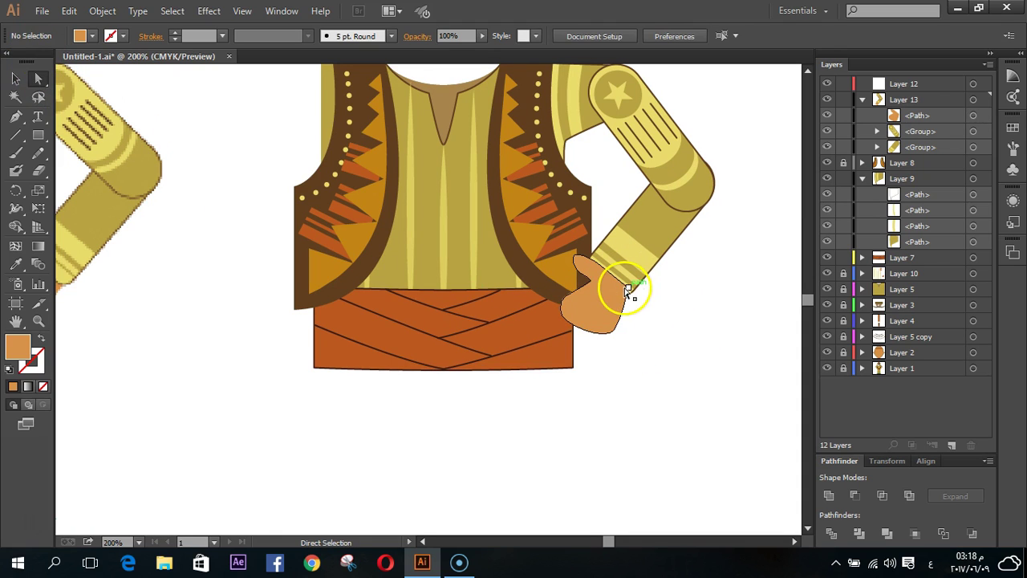
pyautogui.click(629, 289)
pyautogui.moveTo(628, 289); pyautogui.dragTo(630, 296)
pyautogui.moveTo(565, 309)
pyautogui.mouseDown()
pyautogui.moveTo(567, 324)
pyautogui.moveTo(554, 305)
pyautogui.mouseUp()
pyautogui.click(557, 293)
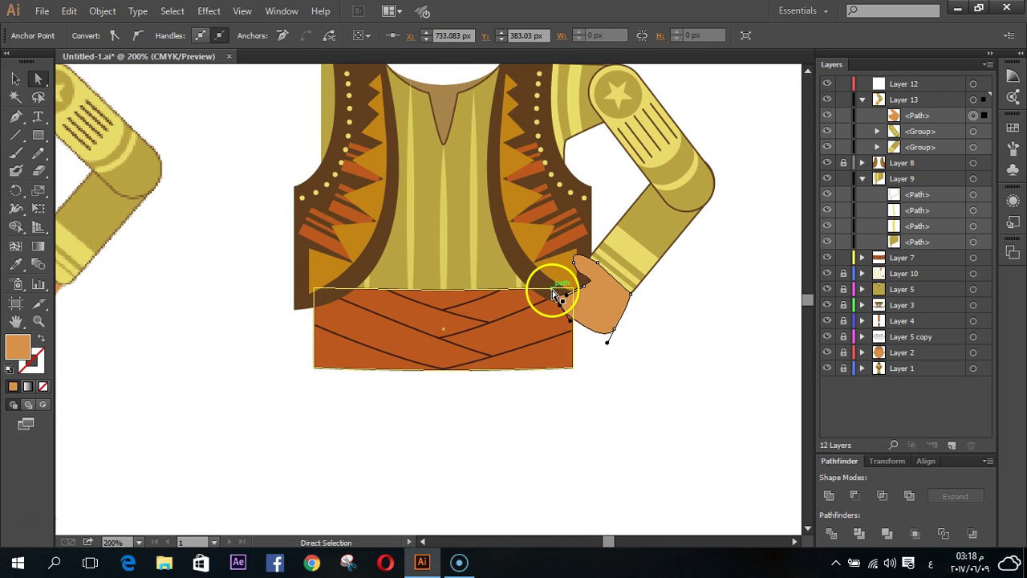
# - Drag the hand's top points into a small pointed tip tucked against the vest
pyautogui.click(592, 294)
pyautogui.moveTo(592, 291)
pyautogui.mouseDown()
pyautogui.moveTo(583, 291)
pyautogui.moveTo(610, 275)
pyautogui.moveTo(578, 271)
pyautogui.mouseUp()
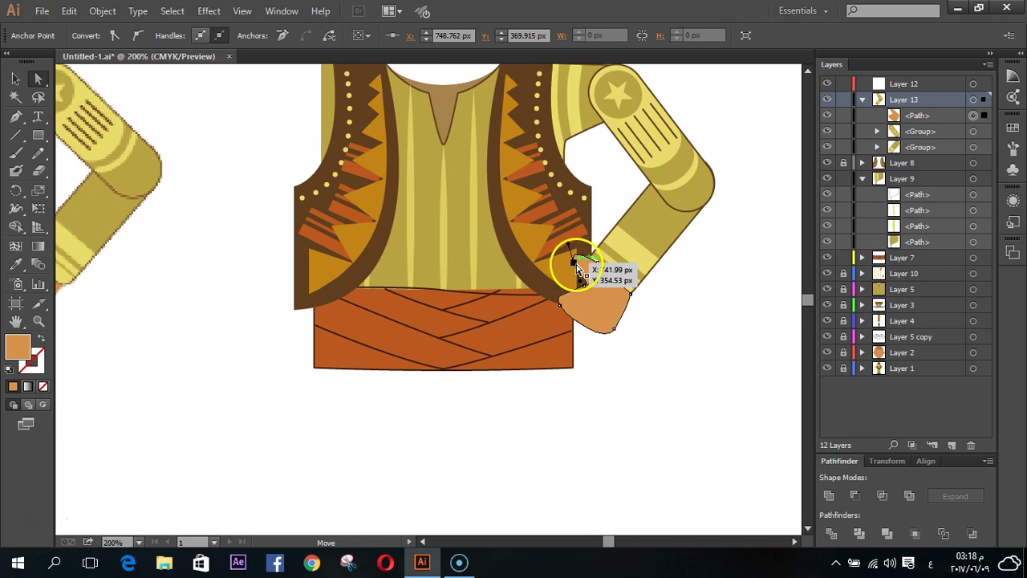
pyautogui.moveTo(578, 270)
pyautogui.mouseDown()
pyautogui.moveTo(583, 326)
pyautogui.moveTo(561, 309)
pyautogui.mouseUp()
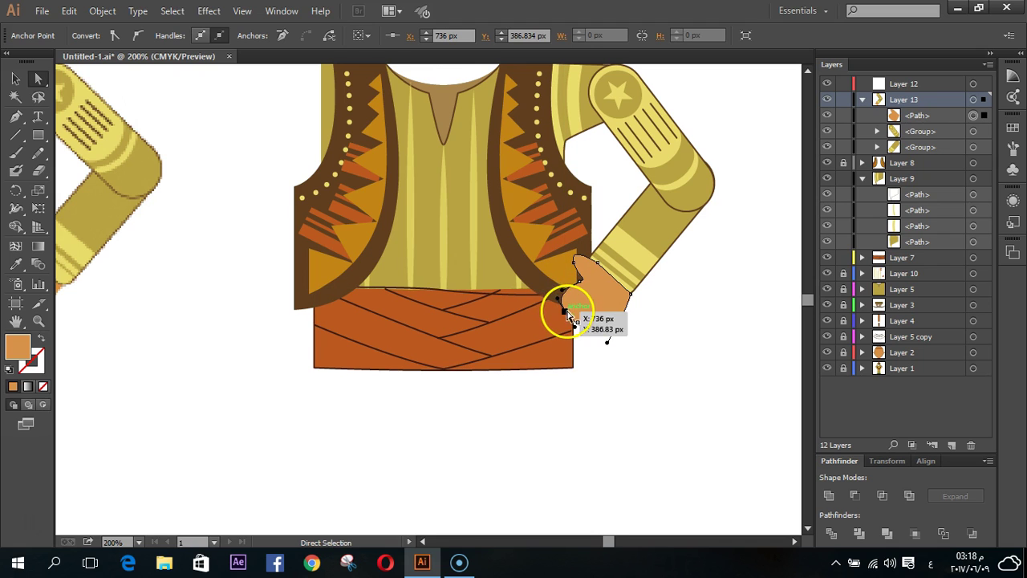
pyautogui.moveTo(577, 270)
pyautogui.mouseDown()
pyautogui.moveTo(566, 263)
pyautogui.moveTo(586, 257)
pyautogui.mouseUp()
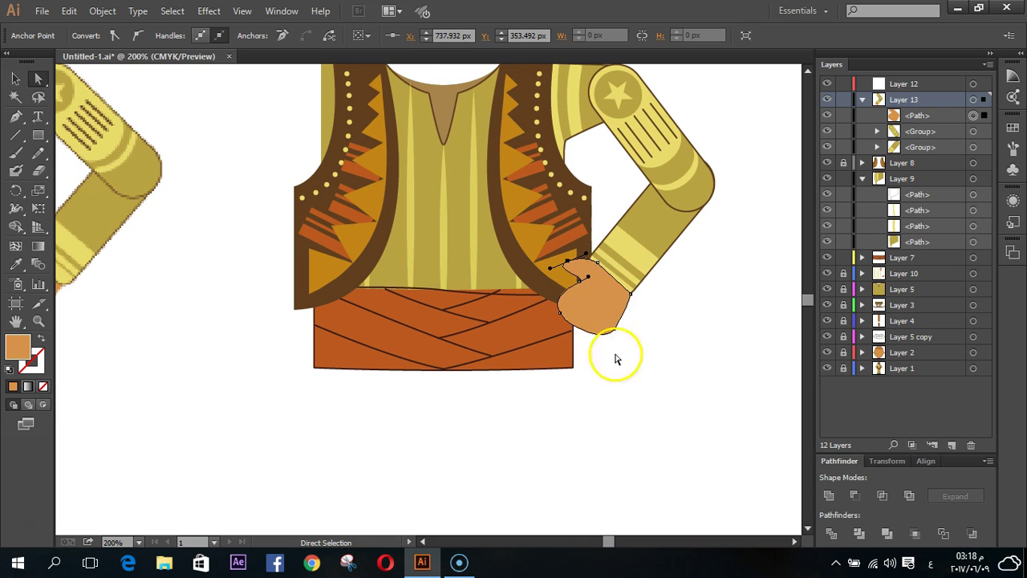
pyautogui.click(625, 426)
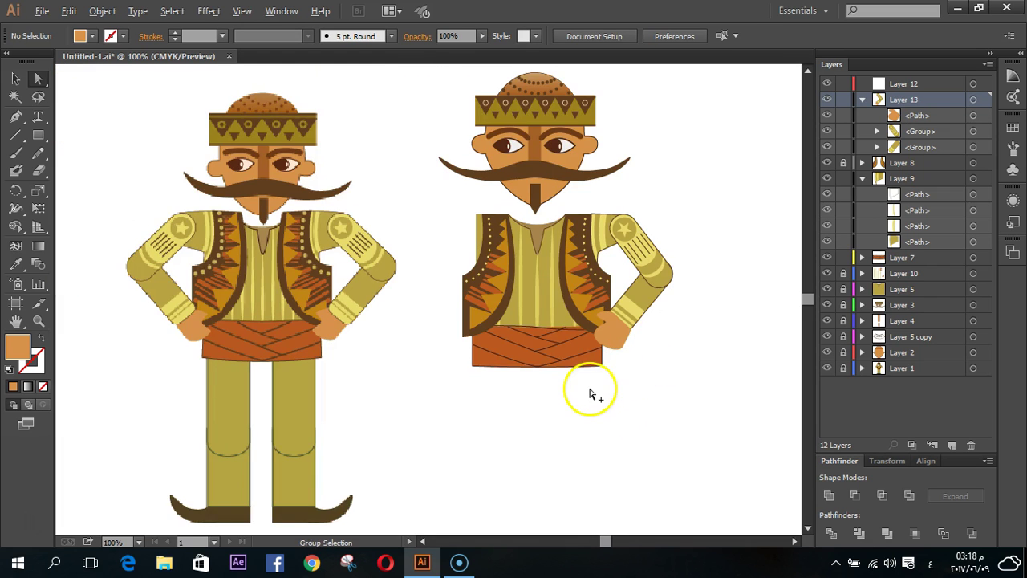
# - Drag the hand's upper anchor points down and right to fill out its shape
pyautogui.scroll(1, 590, 393)
pyautogui.click(624, 315)
pyautogui.moveTo(632, 275); pyautogui.dragTo(651, 303)
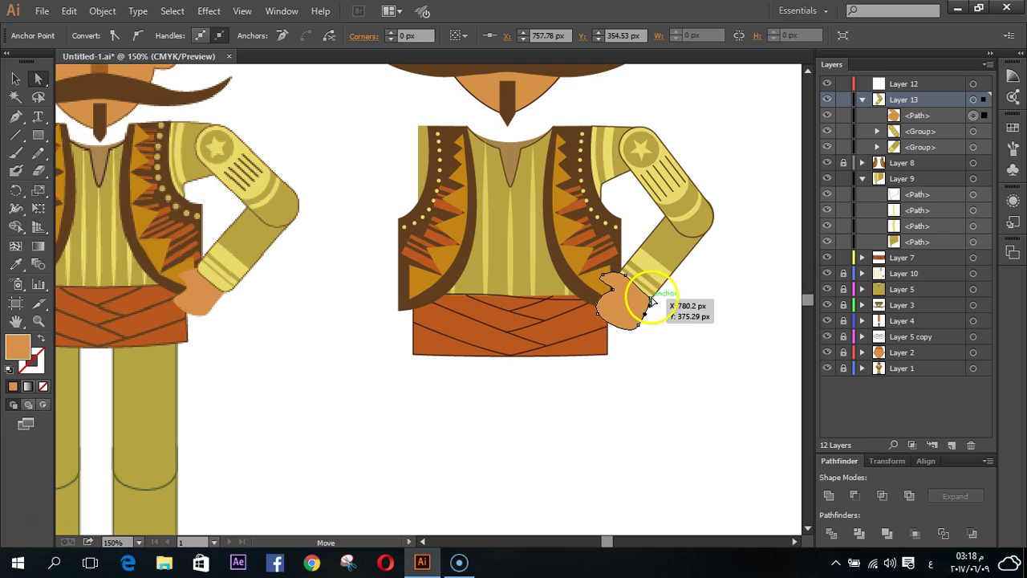
pyautogui.click(629, 380)
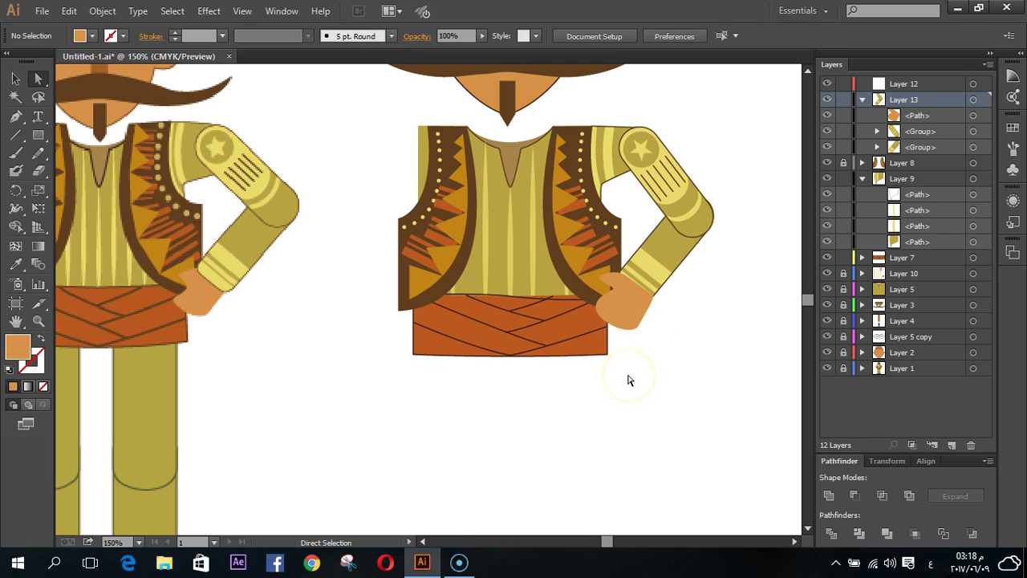
pyautogui.click(603, 313)
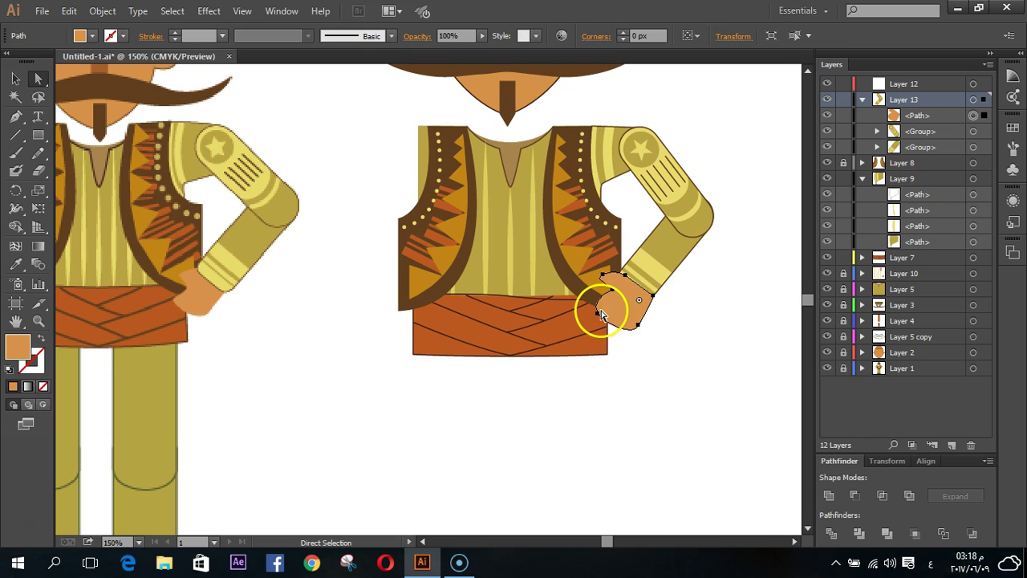
pyautogui.click(606, 314)
pyautogui.moveTo(601, 310); pyautogui.dragTo(598, 318)
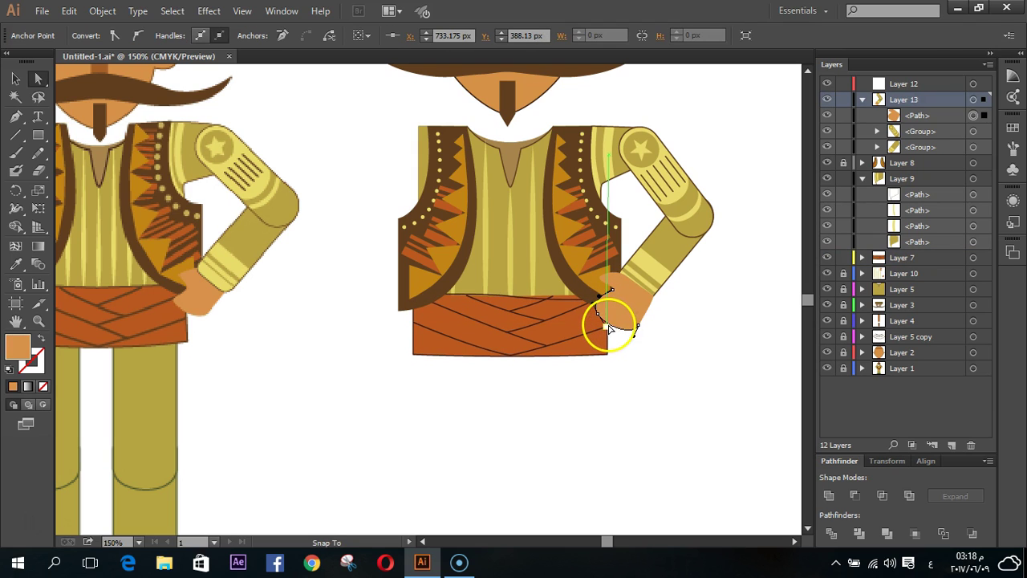
# - Reshape the hand's lower-left edge and round its bottom so it dips onto the belt
pyautogui.click(608, 331)
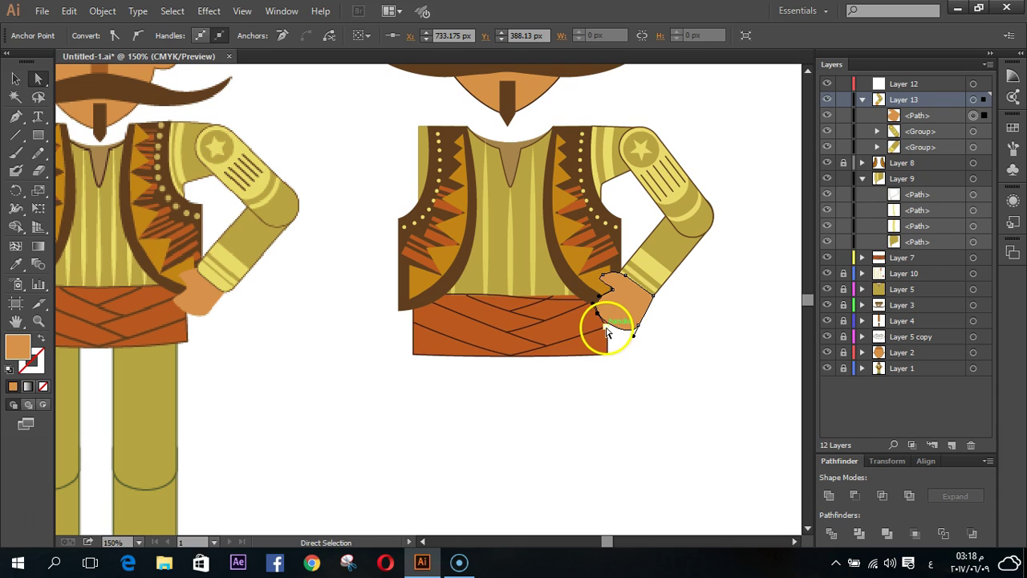
pyautogui.moveTo(613, 329); pyautogui.dragTo(633, 341)
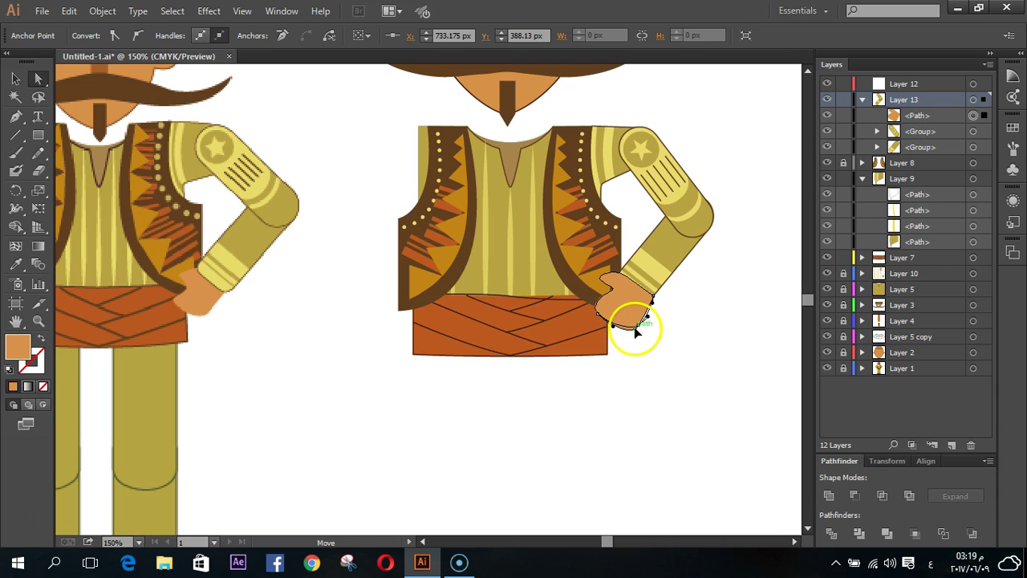
pyautogui.click(613, 410)
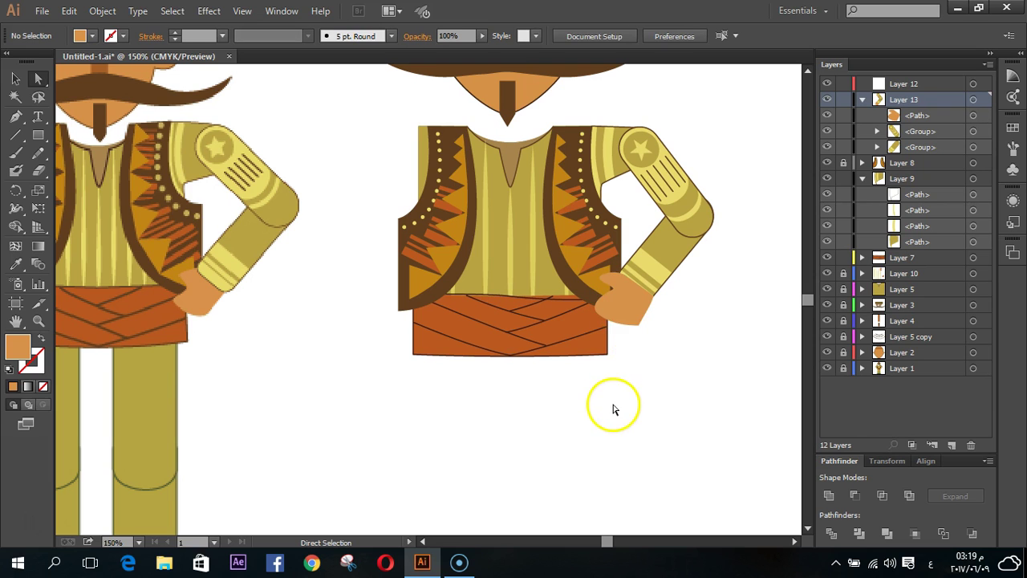
pyautogui.moveTo(638, 304); pyautogui.dragTo(647, 337)
pyautogui.click(580, 408)
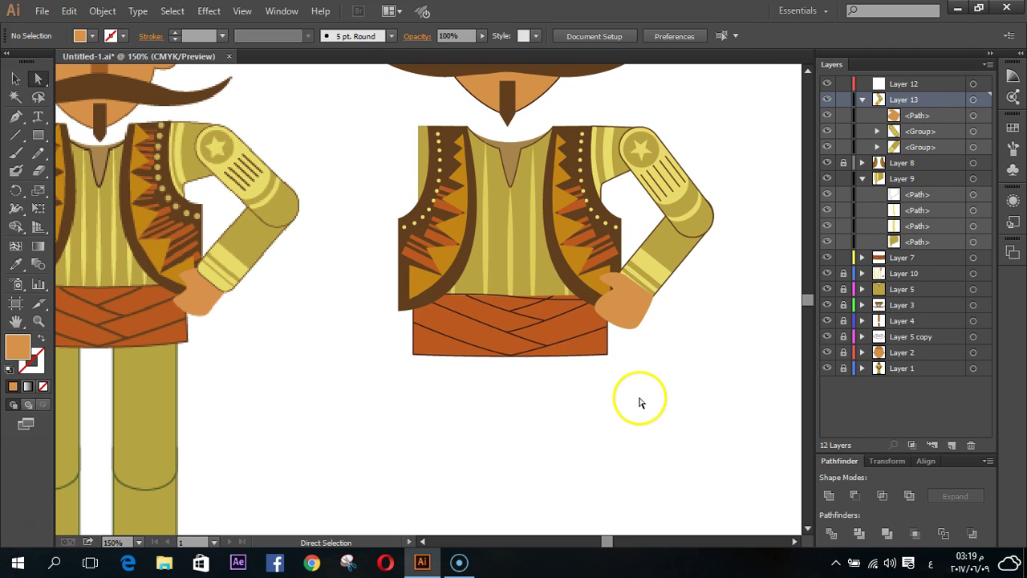
pyautogui.moveTo(634, 327); pyautogui.dragTo(630, 320)
# - Rotate the whole hand slightly clockwise at the hip
pyautogui.click(15, 78)
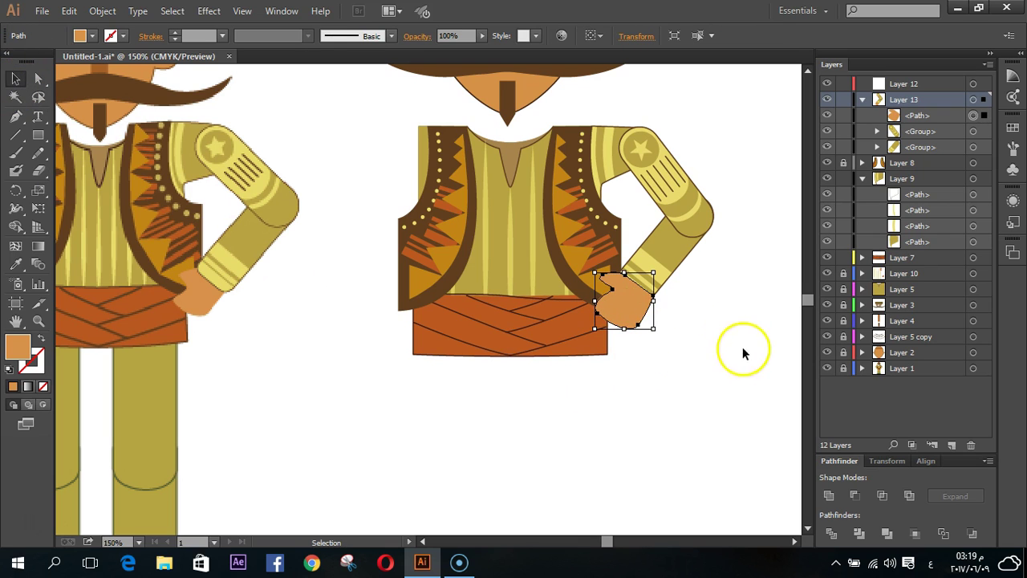
pyautogui.moveTo(656, 330); pyautogui.dragTo(663, 384)
pyautogui.click(655, 343)
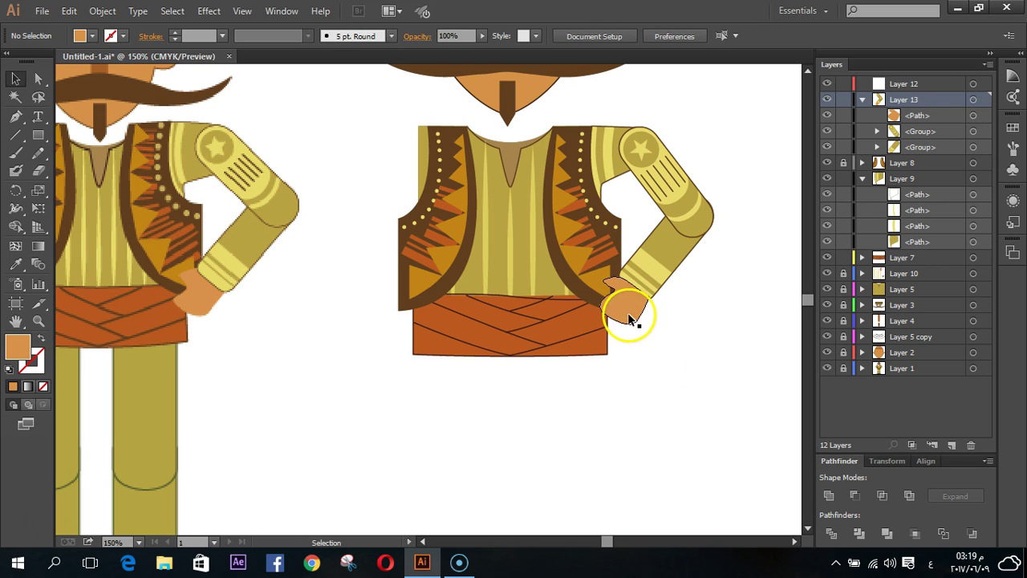
# - Send the hand to the back so it sits behind the arm
pyautogui.click(630, 318)
pyautogui.rightClick(630, 319)
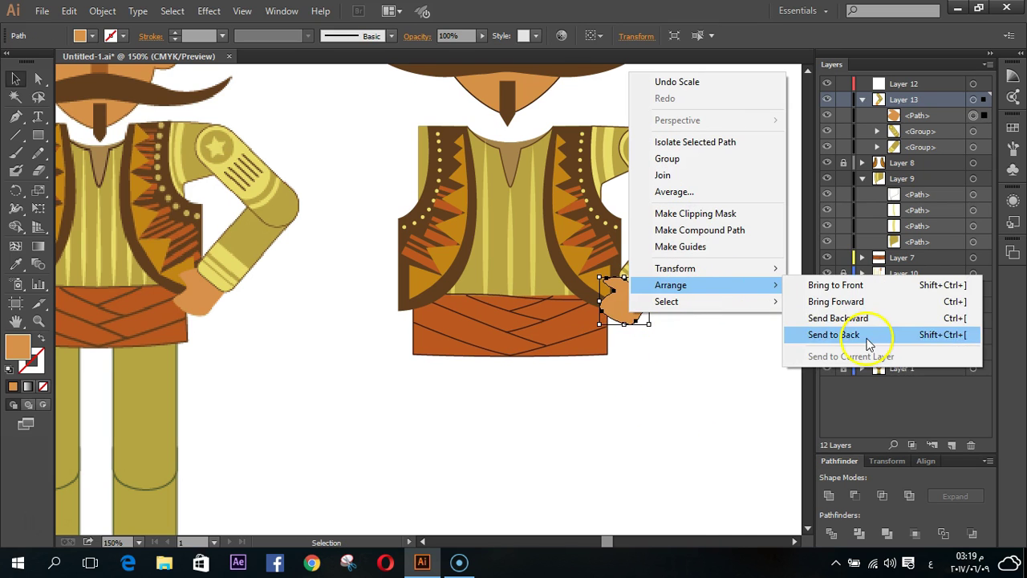
pyautogui.click(869, 343)
pyautogui.hotkey('ctrl', 'shift', 'a')
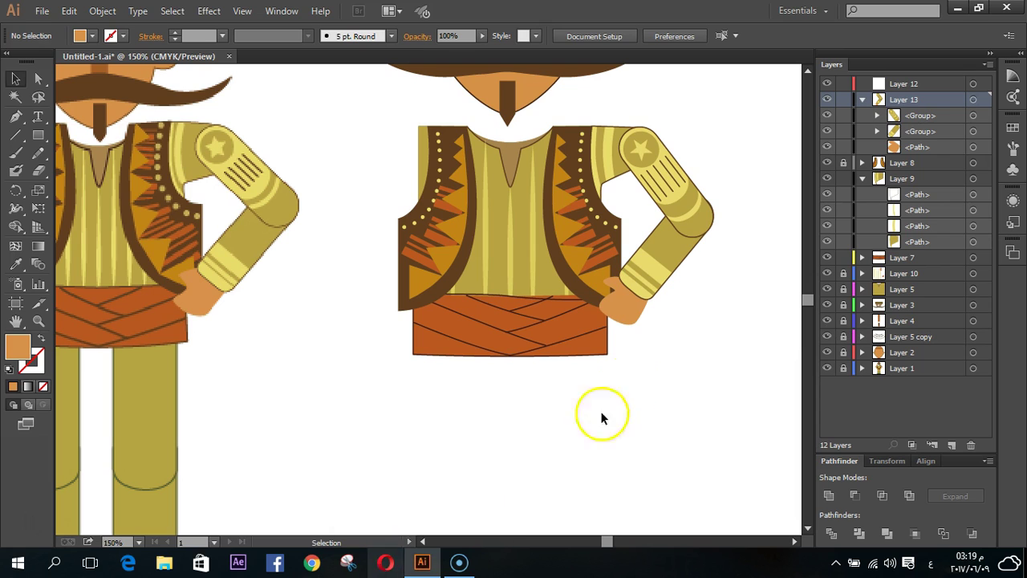
# - Scale the hand down slightly
pyautogui.scroll(1, 620, 383)
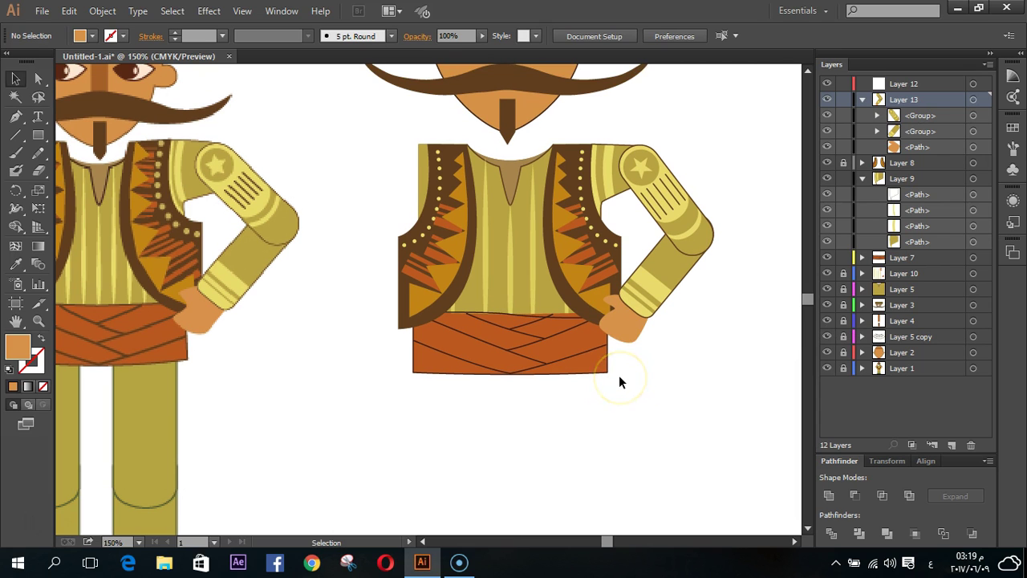
pyautogui.click(615, 331)
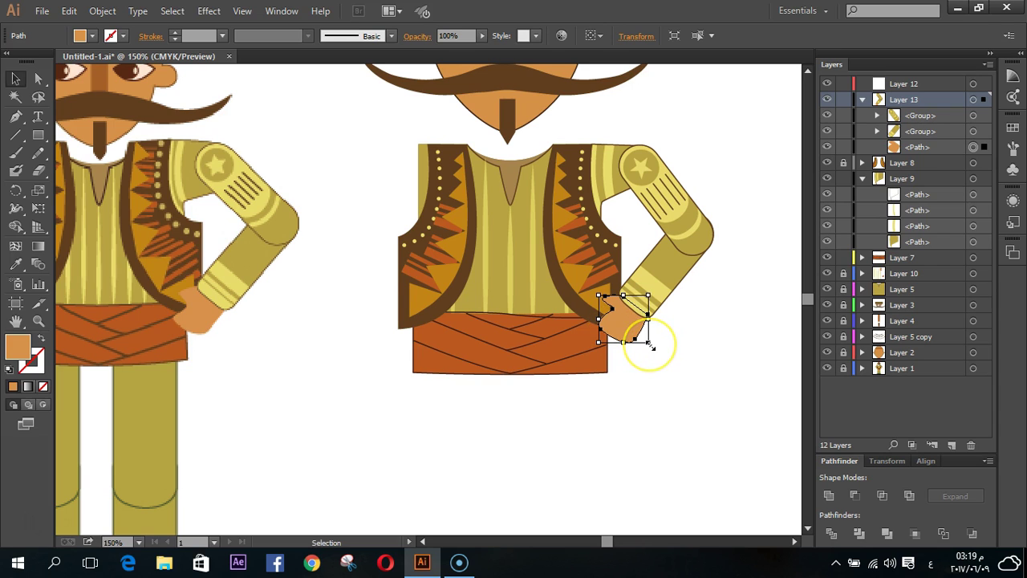
pyautogui.moveTo(651, 346); pyautogui.dragTo(647, 341)
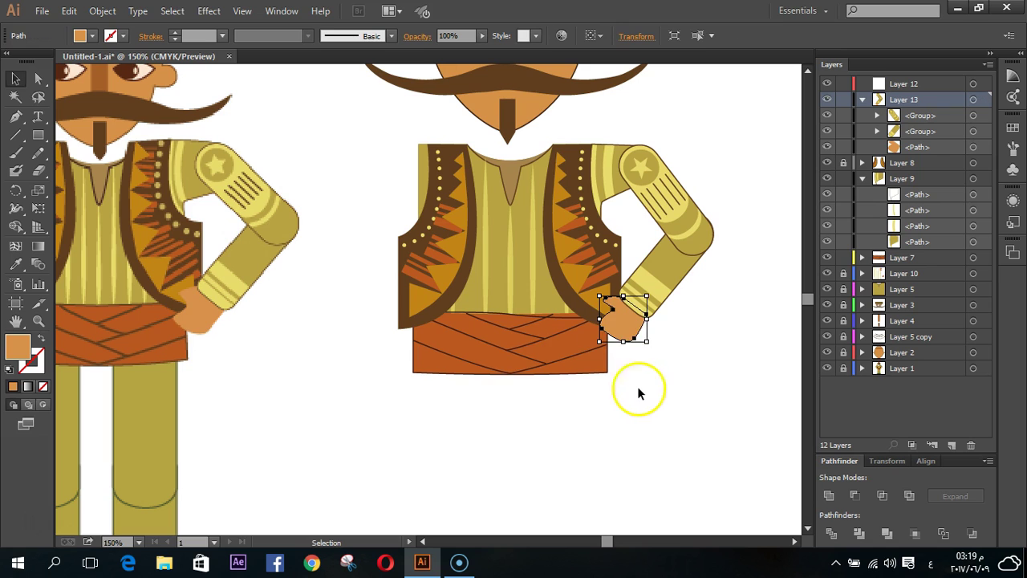
pyautogui.click(637, 390)
# - Move the hand's anchor points to tuck it neatly against the belt edge
pyautogui.click(38, 78)
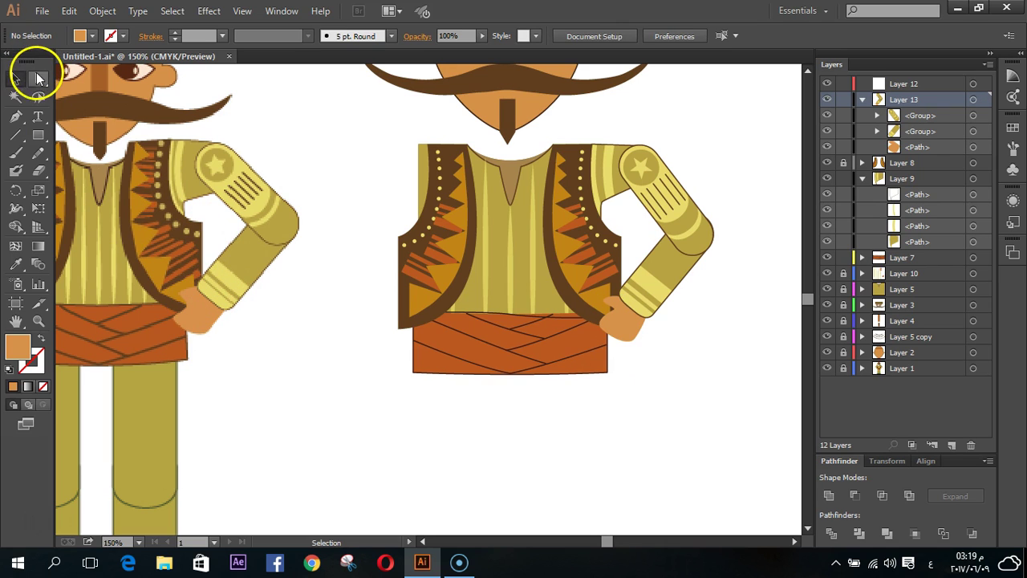
pyautogui.click(603, 330)
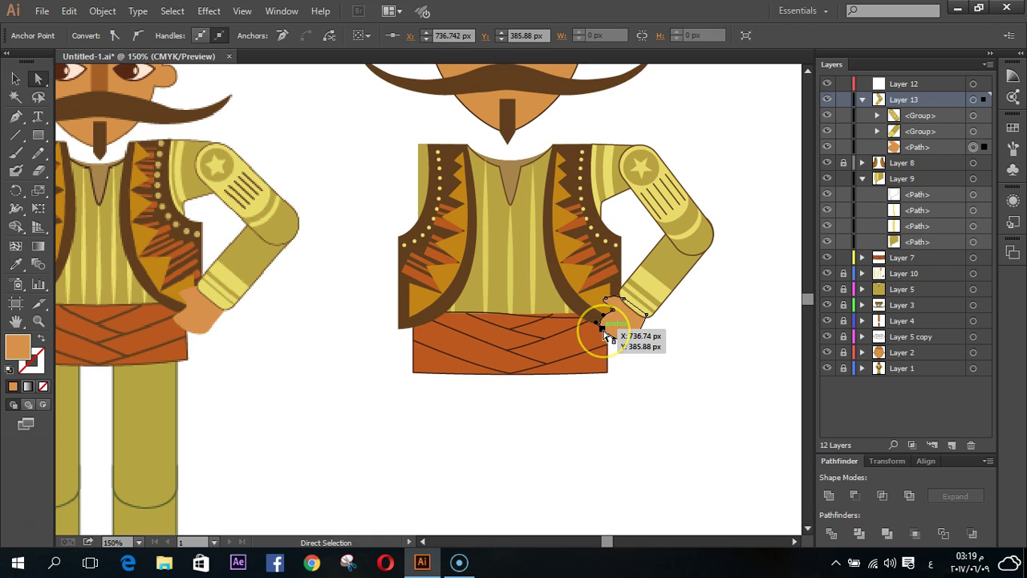
pyautogui.click(657, 402)
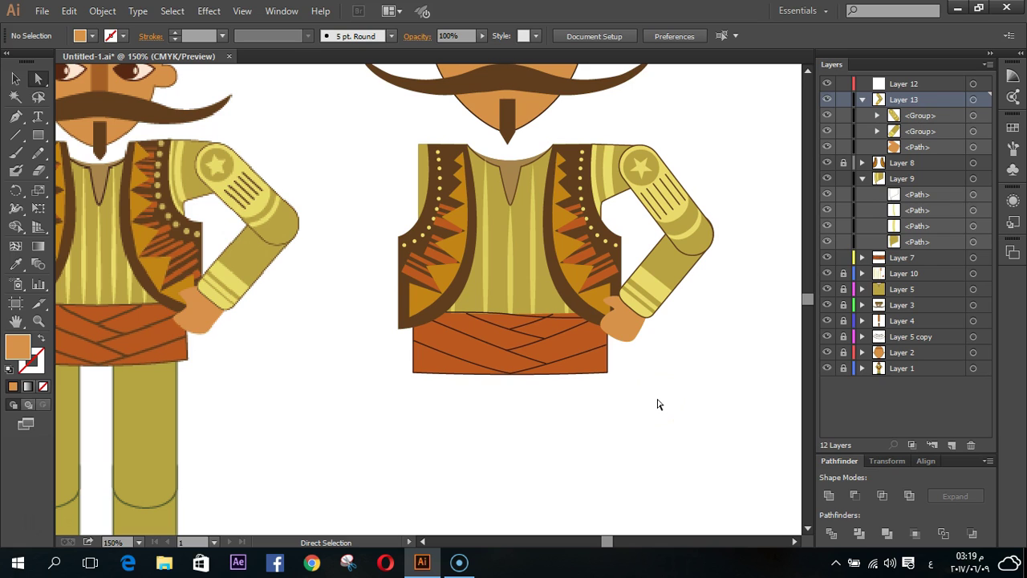
pyautogui.click(607, 321)
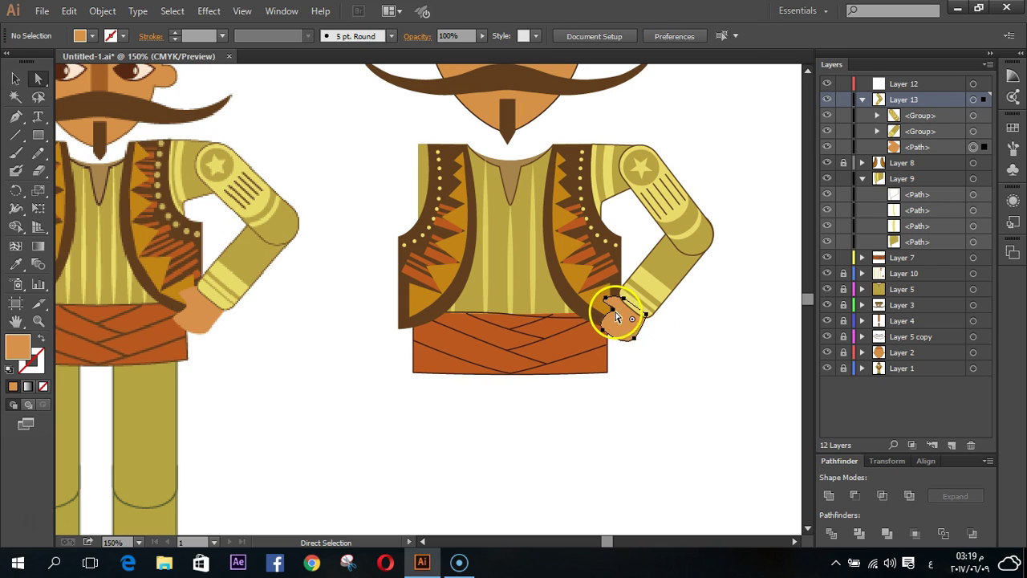
pyautogui.click(614, 312)
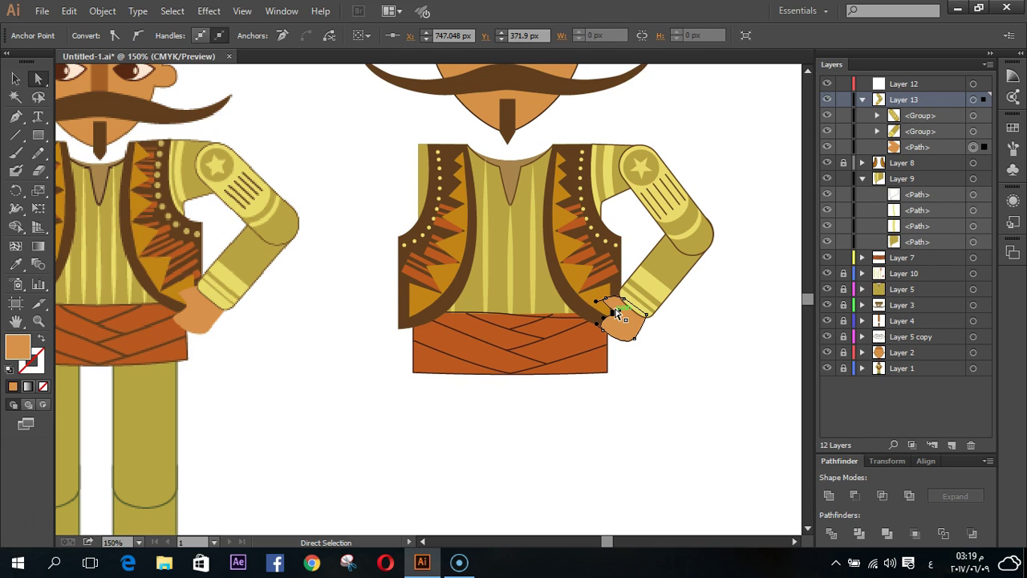
pyautogui.click(628, 471)
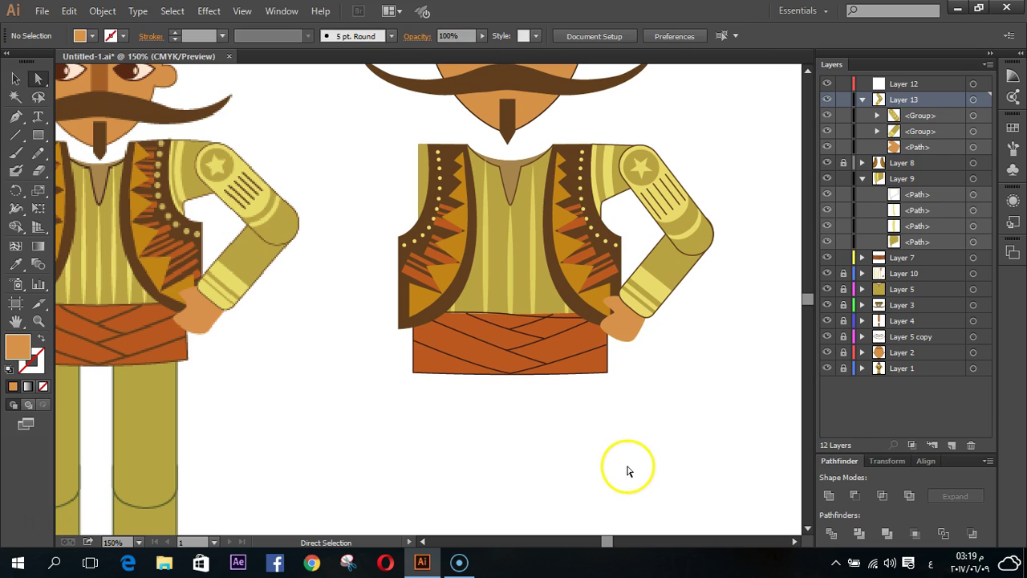
pyautogui.click(617, 320)
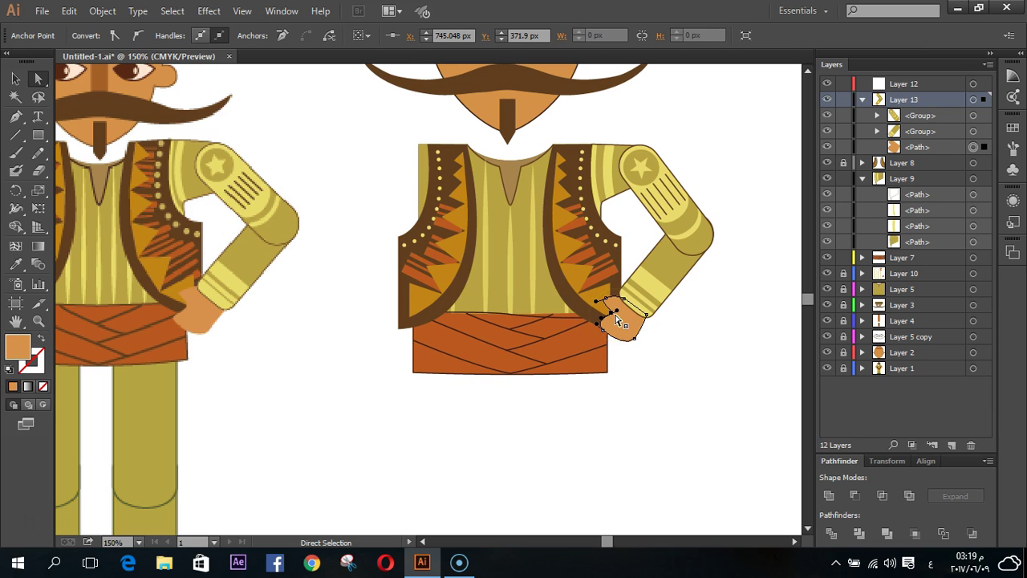
pyautogui.moveTo(618, 321)
pyautogui.mouseDown()
pyautogui.moveTo(592, 367)
pyautogui.moveTo(608, 327)
pyautogui.moveTo(610, 337)
pyautogui.mouseUp()
pyautogui.click(686, 383)
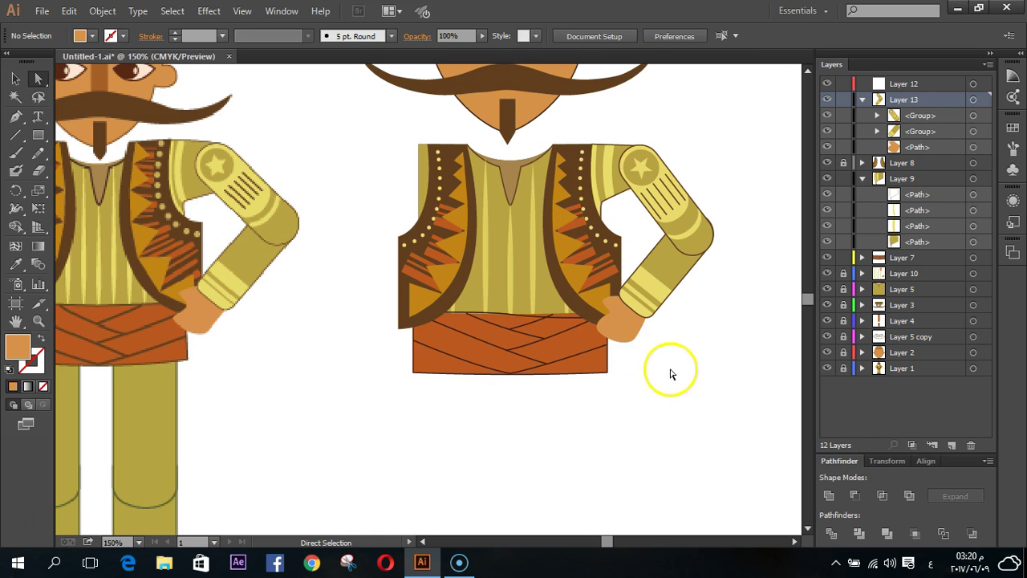
pyautogui.scroll(-2, 593, 381)
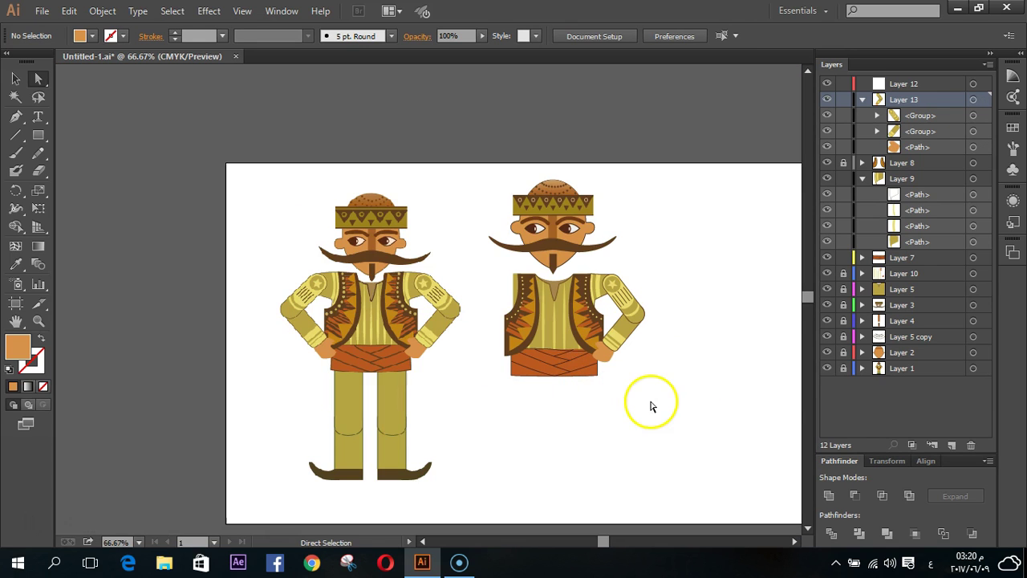
# - Group the right figure's arm and hand into one object
pyautogui.moveTo(648, 391)
pyautogui.mouseDown()
pyautogui.moveTo(650, 311)
pyautogui.moveTo(614, 273)
pyautogui.mouseUp()
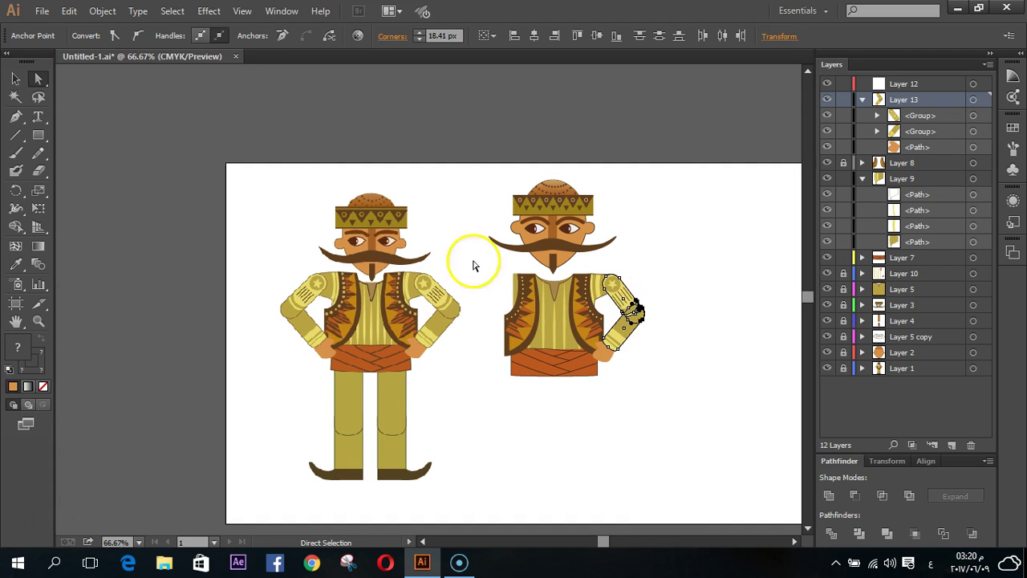
pyautogui.click(473, 266)
pyautogui.click(15, 78)
pyautogui.moveTo(647, 367); pyautogui.dragTo(608, 353)
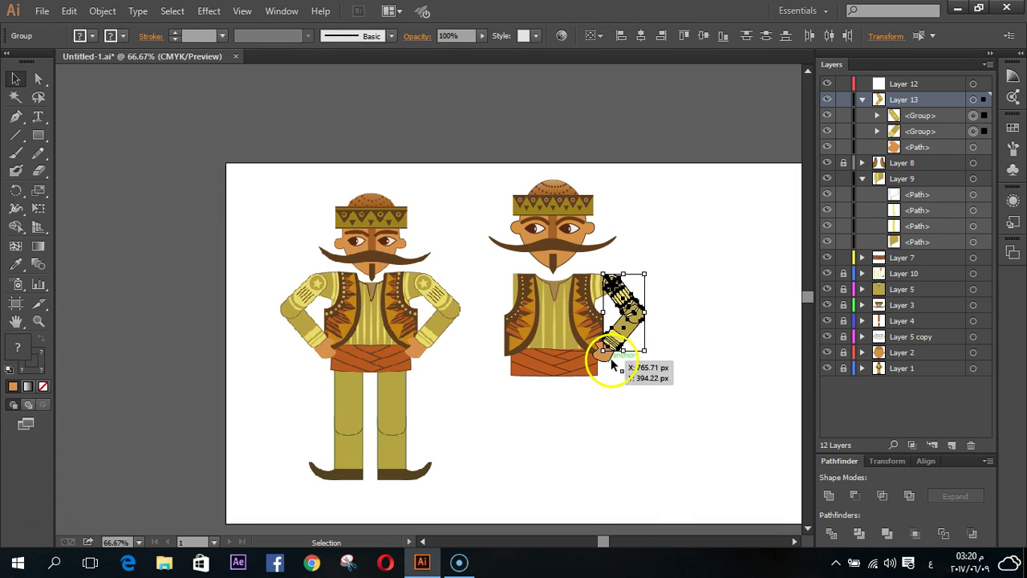
pyautogui.scroll(2, 602, 353)
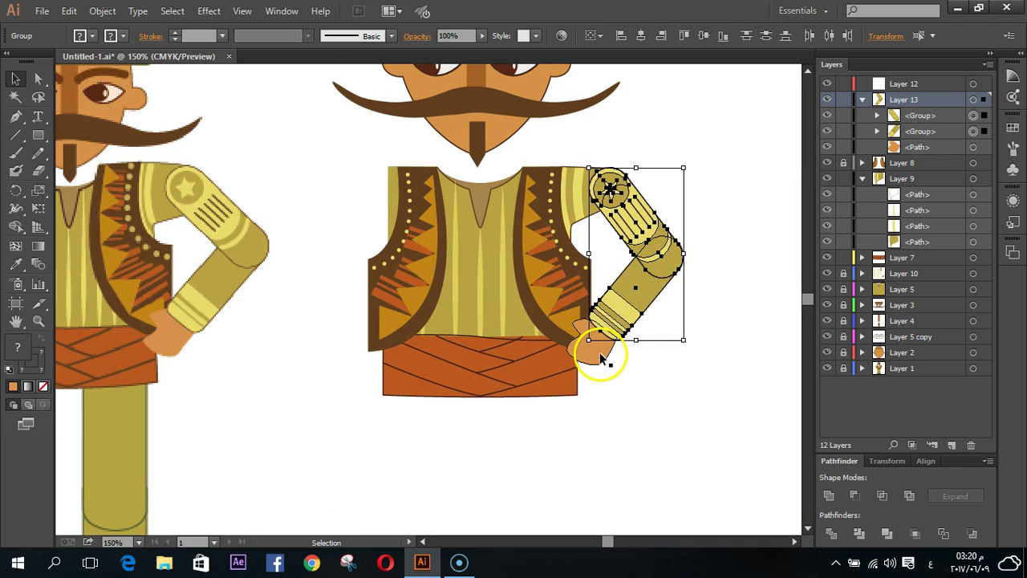
pyautogui.keyDown('shift'); pyautogui.click(599, 352); pyautogui.keyUp('shift')
pyautogui.click(102, 11)
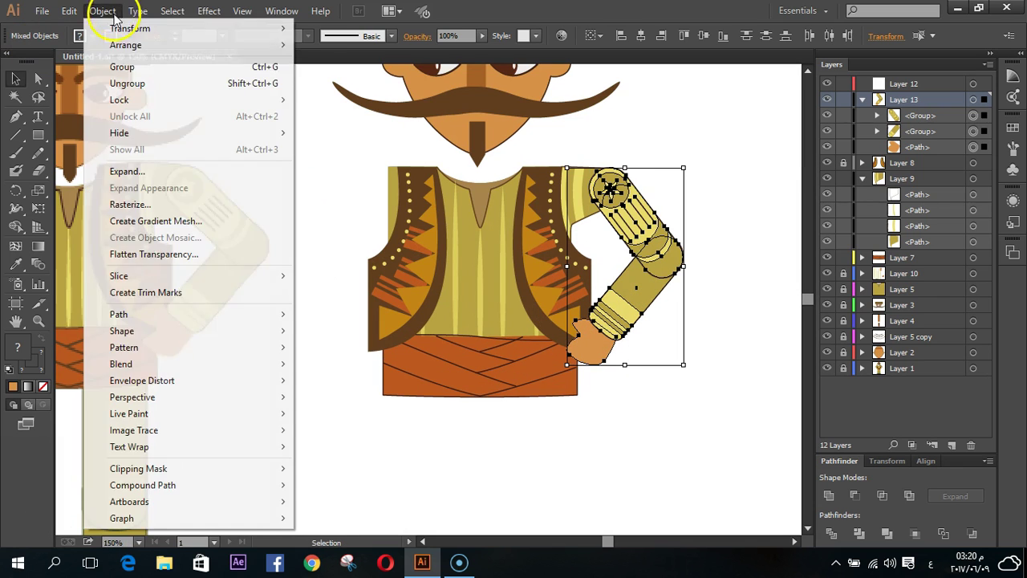
pyautogui.click(138, 74)
pyautogui.click(623, 465)
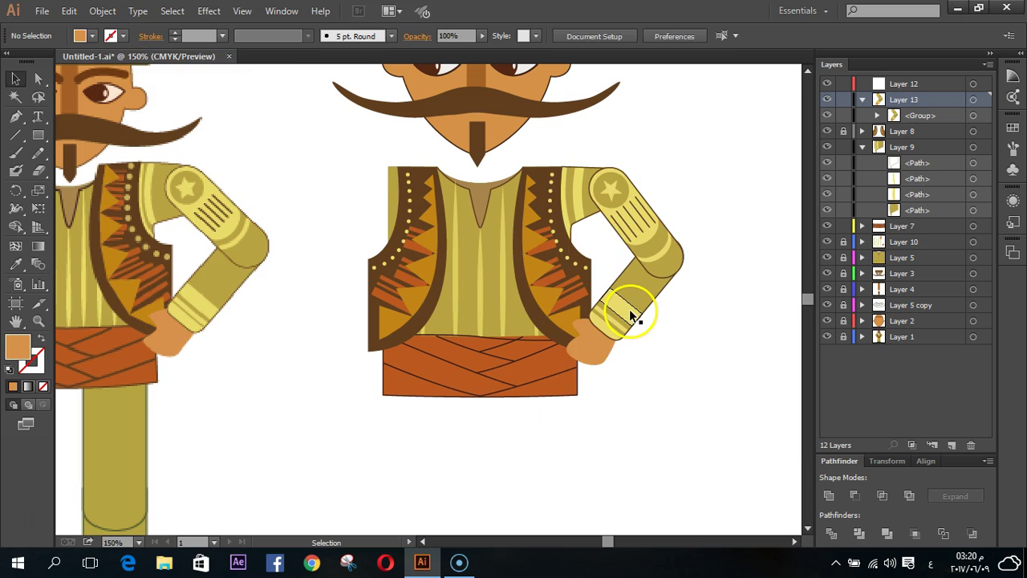
# - Make a trial reflected copy of the arm group, nudge it left, then delete it
pyautogui.rightClick(631, 316)
pyautogui.moveTo(677, 420)
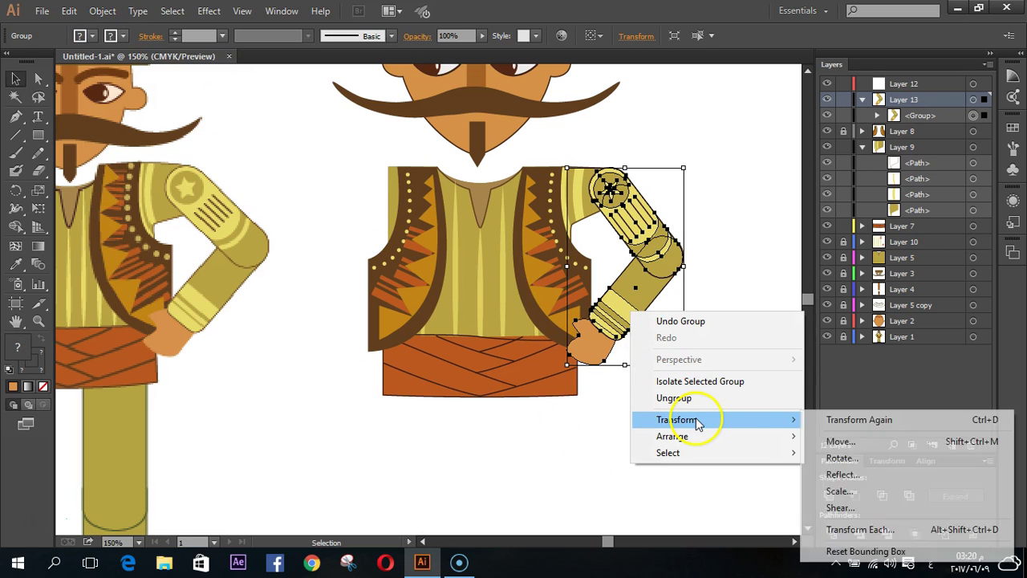
pyautogui.click(887, 474)
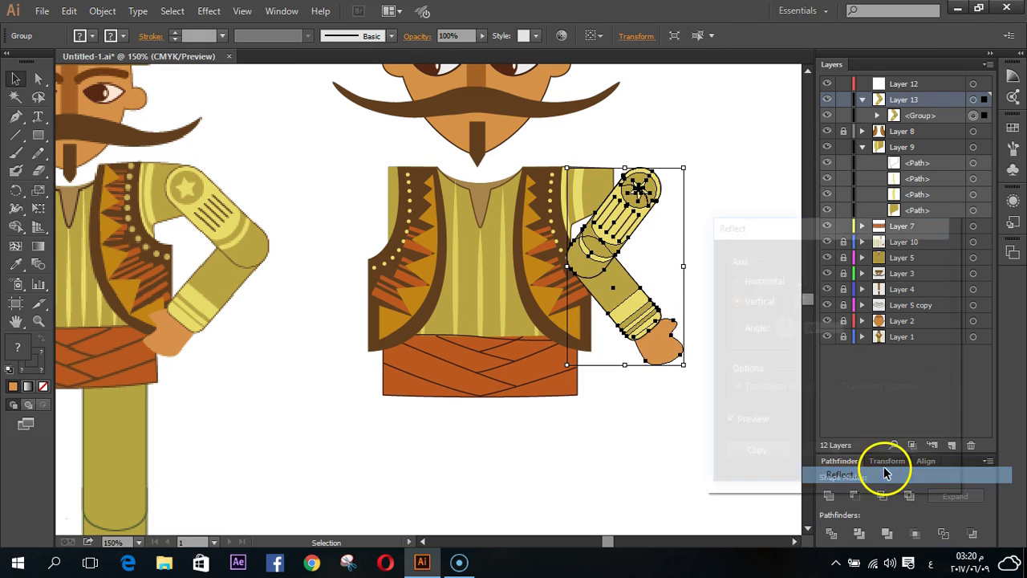
pyautogui.click(772, 455)
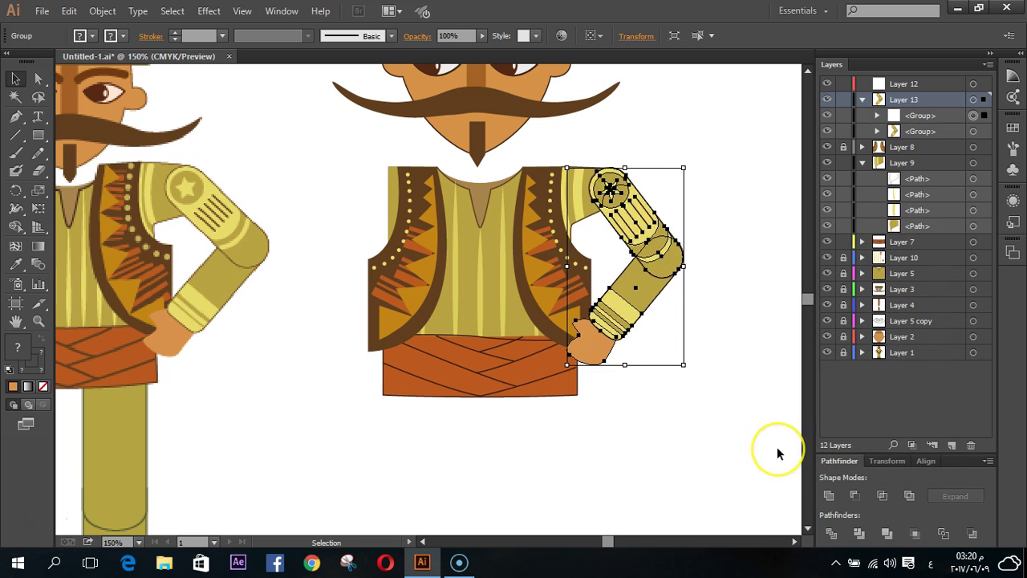
pyautogui.hotkey('shift', 'Left')
pyautogui.hotkey('shift', 'Left')
pyautogui.hotkey('shift', 'Left')
pyautogui.hotkey('shift', 'Left')
pyautogui.hotkey('shift', 'Left')
pyautogui.hotkey('shift', 'Left')
pyautogui.hotkey('shift', 'Left')
pyautogui.hotkey('shift', 'Left')
pyautogui.hotkey('shift', 'Left')
pyautogui.hotkey('shift', 'Left')
pyautogui.hotkey('shift', 'Left')
pyautogui.hotkey('shift', 'Left')
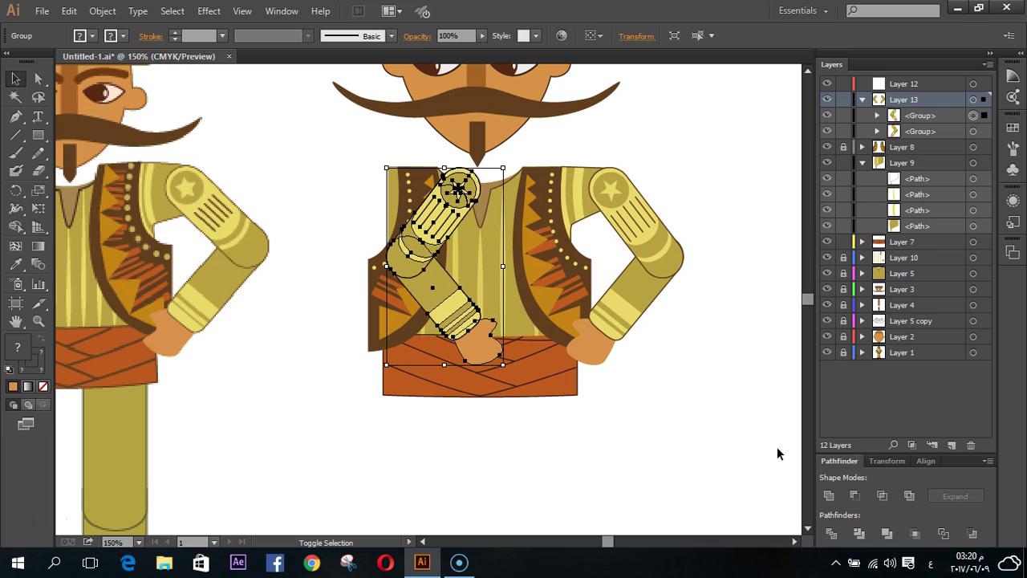
pyautogui.hotkey('shift', 'Left')
pyautogui.hotkey('shift', 'Left')
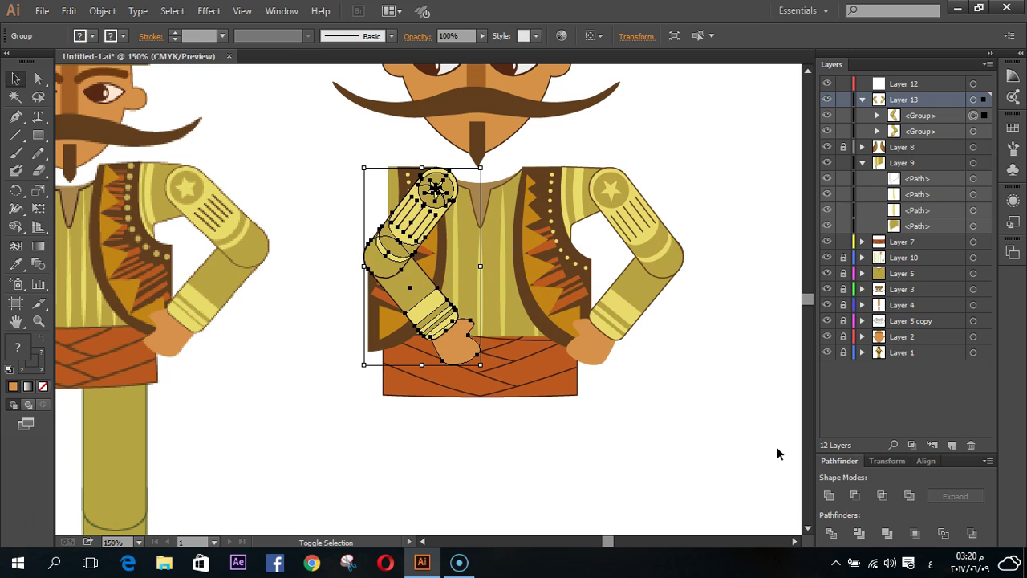
pyautogui.press('Delete')
# - Group the whole right arm, then undo that grouping
pyautogui.click(580, 217)
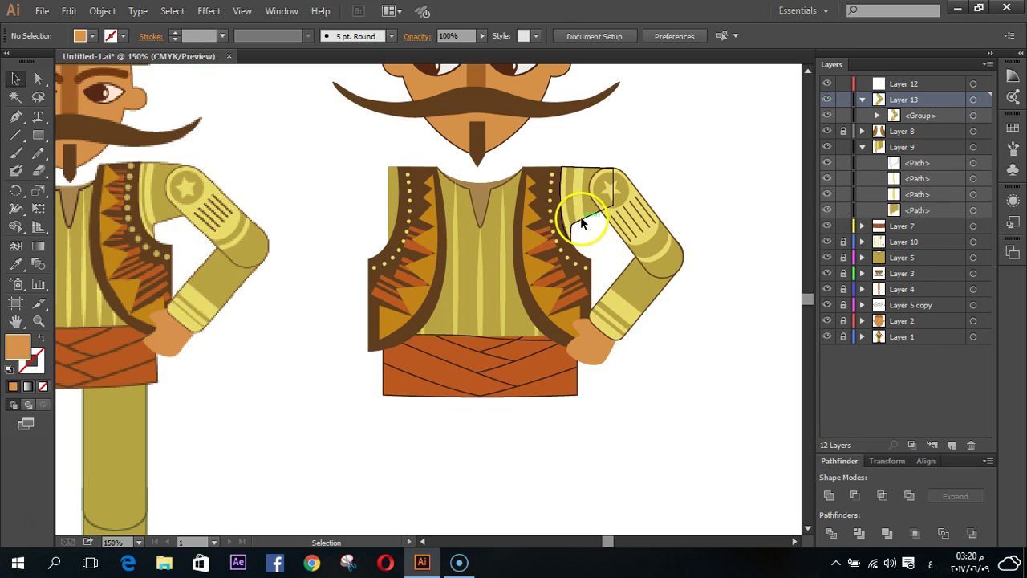
pyautogui.moveTo(681, 391); pyautogui.dragTo(602, 138)
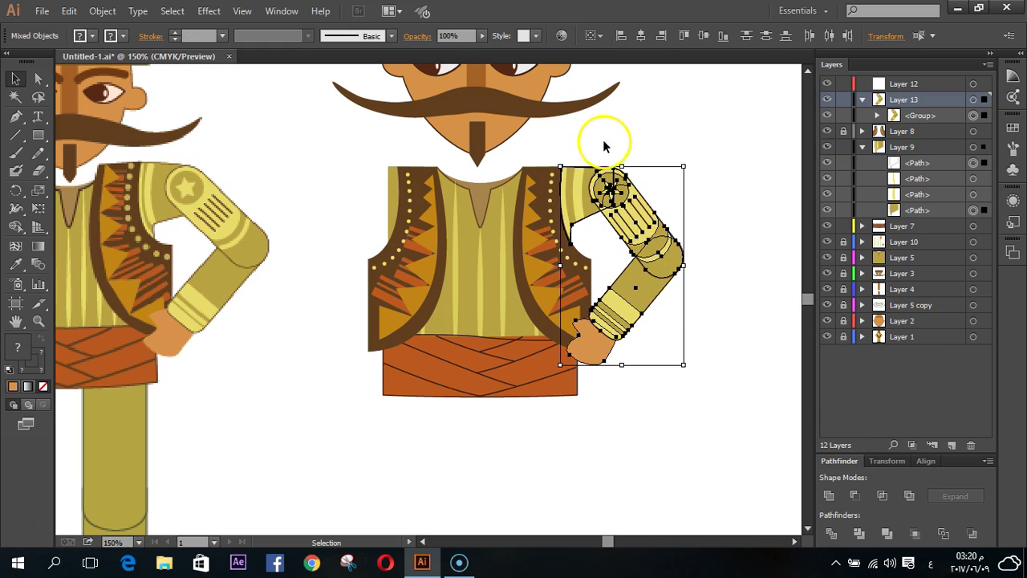
pyautogui.click(101, 10)
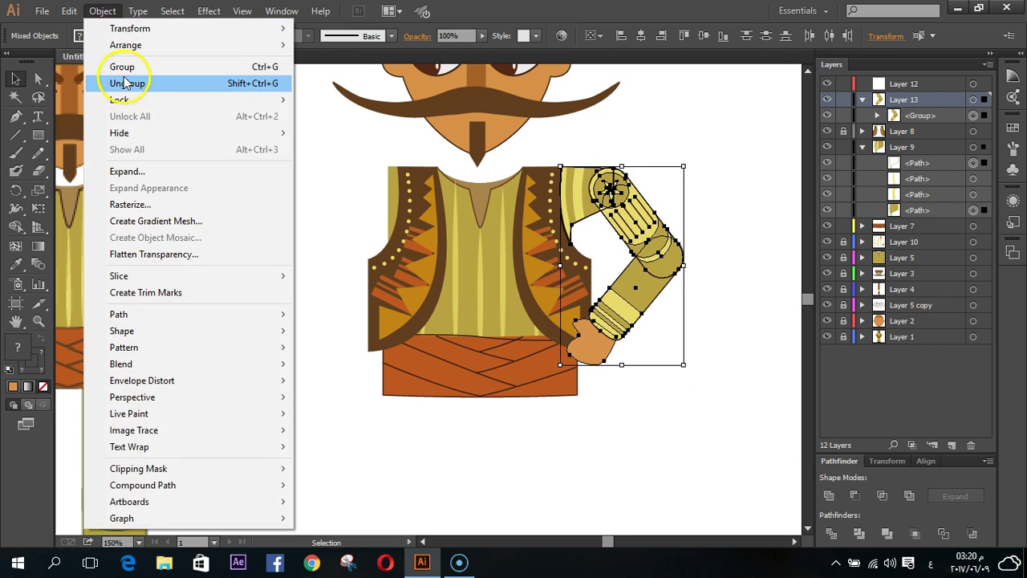
pyautogui.click(121, 67)
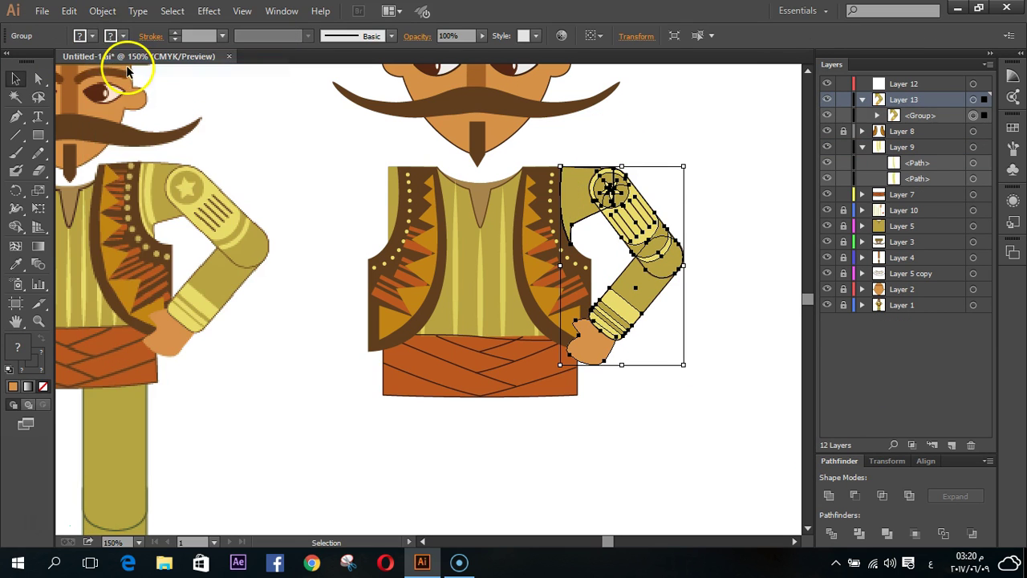
pyautogui.click(662, 368)
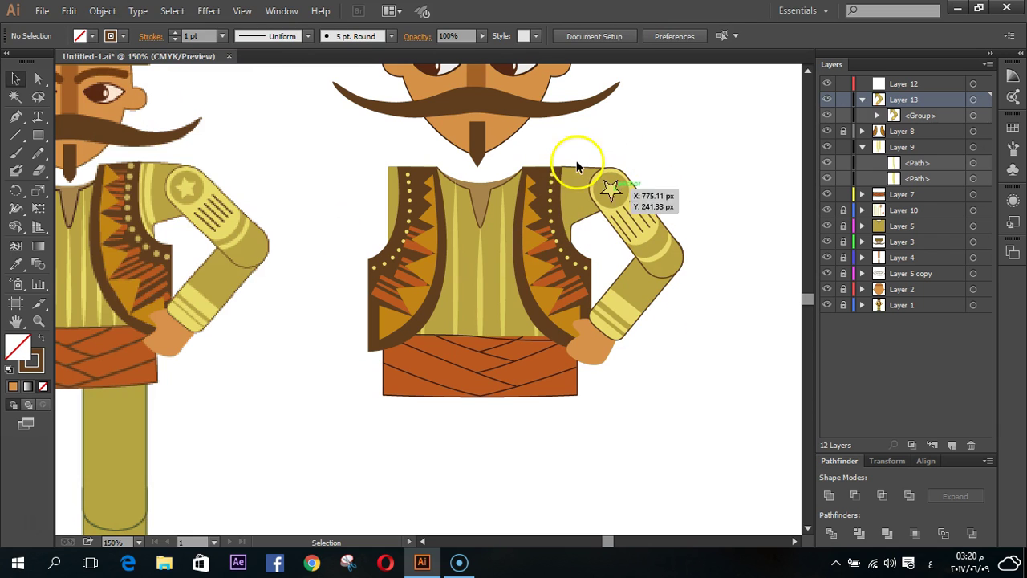
pyautogui.hotkey('ctrl', 'z')
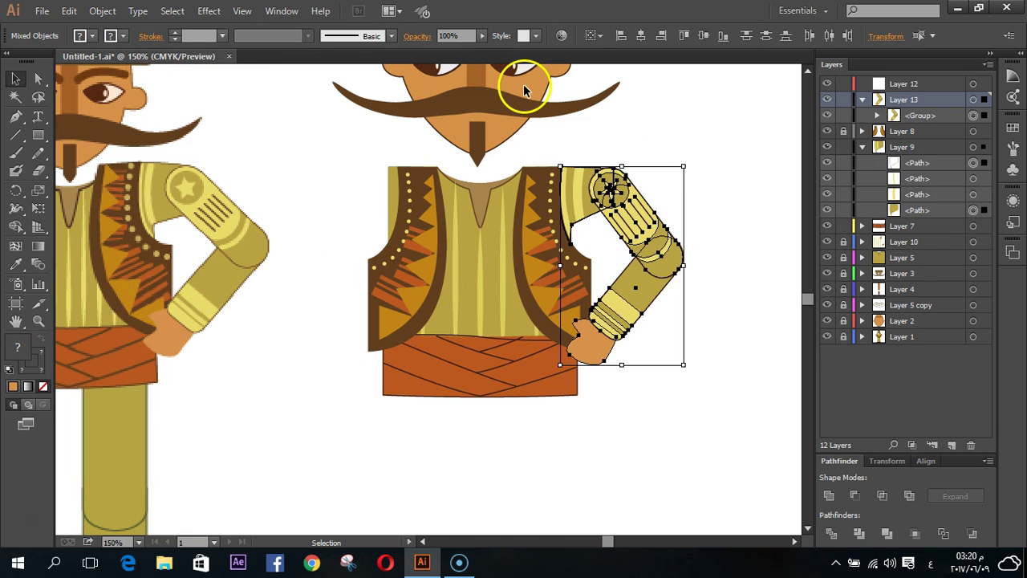
pyautogui.click(613, 369)
# - Move the shoulder stripe down and left onto the vest
pyautogui.moveTo(568, 186); pyautogui.dragTo(564, 213)
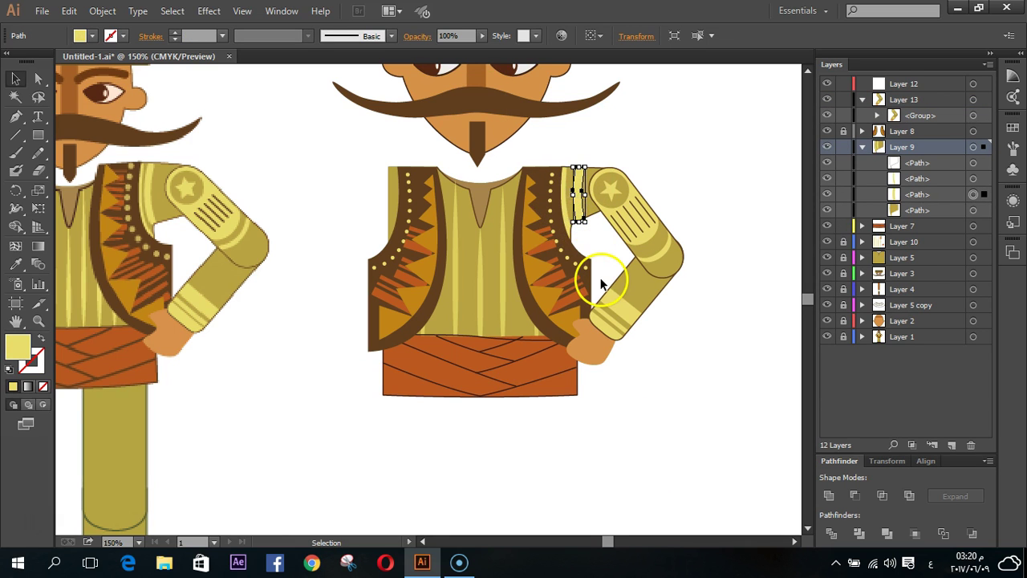
pyautogui.keyDown('alt'); pyautogui.scroll(2, 610, 265); pyautogui.keyUp('alt')
pyautogui.keyDown('alt'); pyautogui.scroll(1, 618, 249); pyautogui.keyUp('alt')
pyautogui.keyDown('alt'); pyautogui.scroll(1, 618, 249); pyautogui.keyUp('alt')
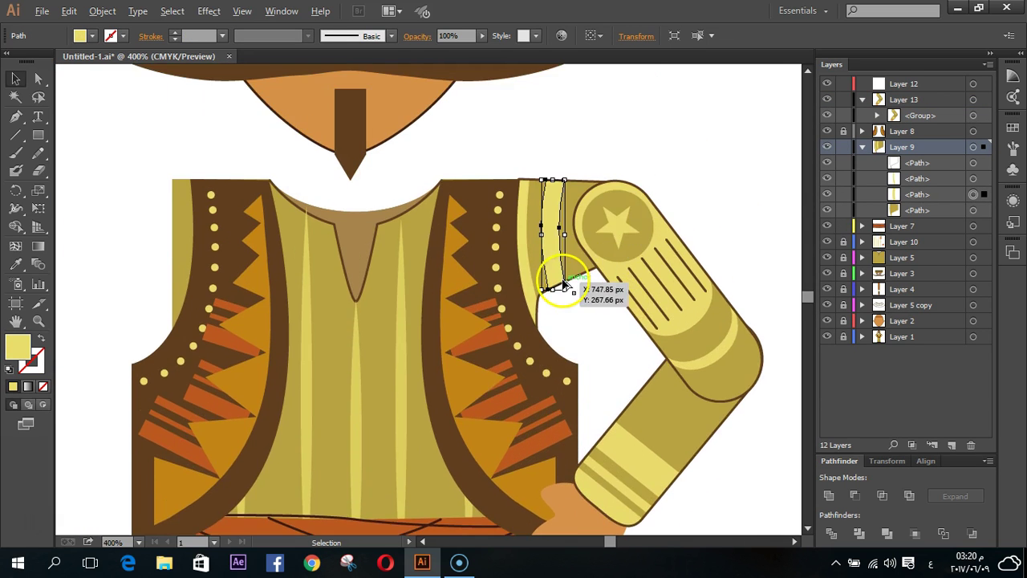
pyautogui.keyDown('alt'); pyautogui.scroll(1, 576, 273); pyautogui.keyUp('alt')
# - Group the three shoulder stripe shapes on the sleeve
pyautogui.click(563, 251)
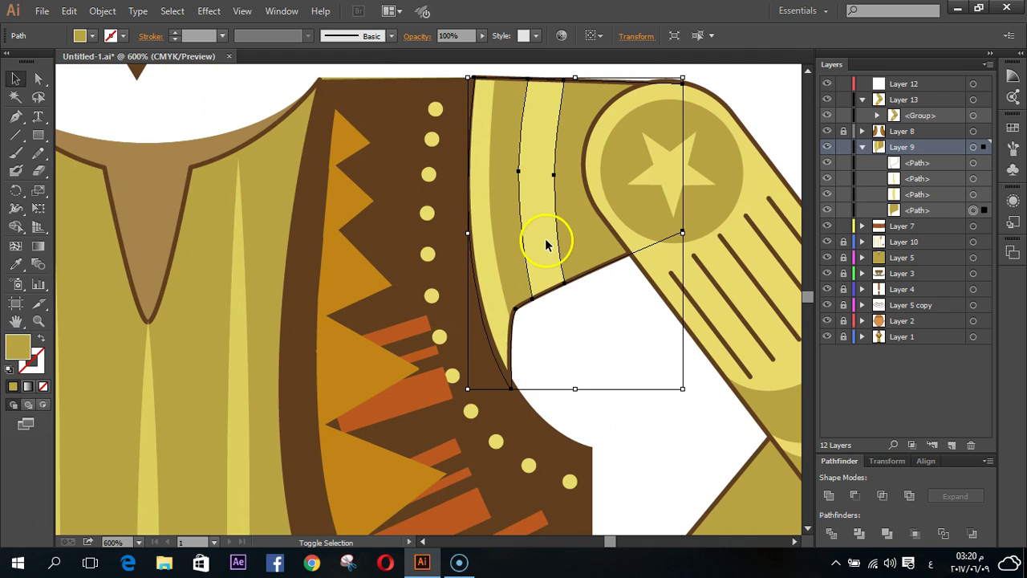
pyautogui.keyDown('shift'); pyautogui.click(545, 244); pyautogui.keyUp('shift')
pyautogui.keyDown('shift'); pyautogui.click(499, 279); pyautogui.keyUp('shift')
pyautogui.click(71, 10)
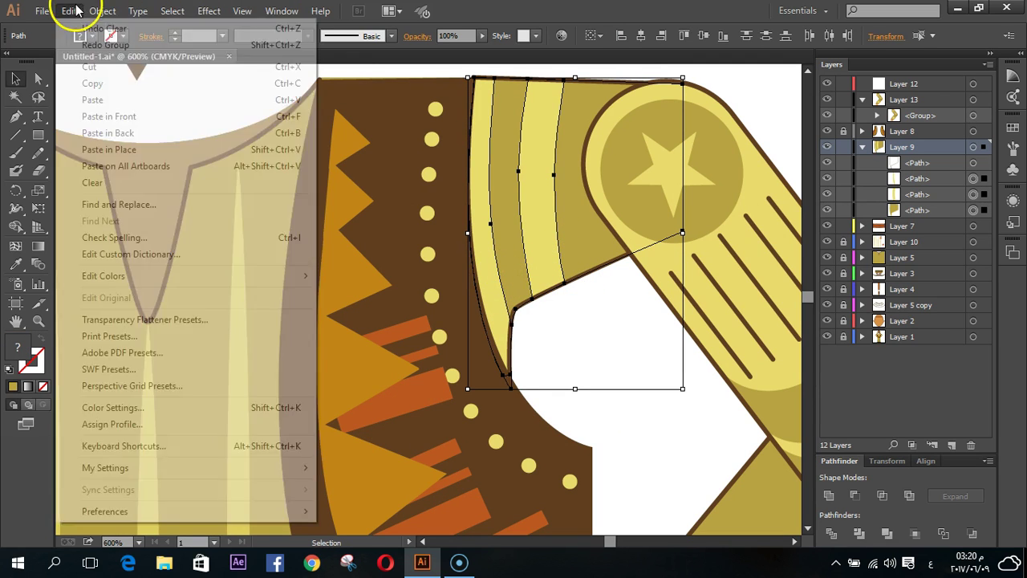
pyautogui.click(141, 65)
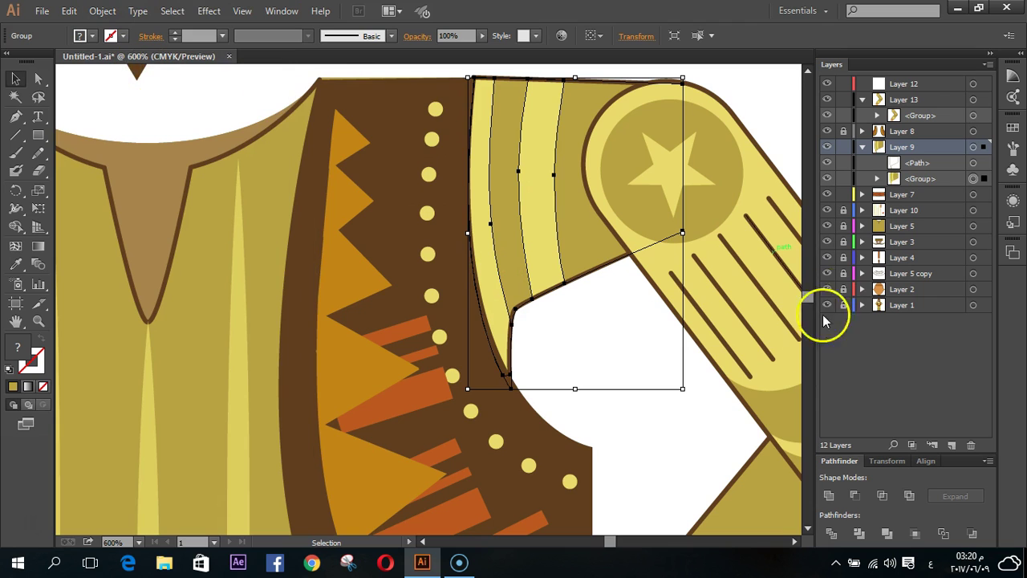
pyautogui.scroll(-2, 706, 319)
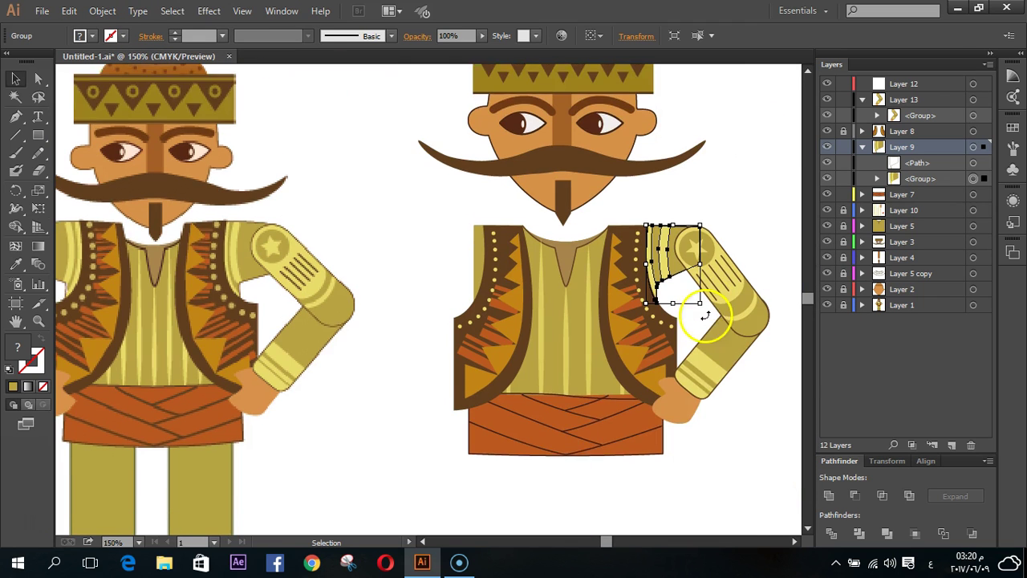
pyautogui.scroll(-2, 739, 323)
# - Select the arm group together with the grouped shoulder stripes
pyautogui.click(739, 344)
pyautogui.click(716, 325)
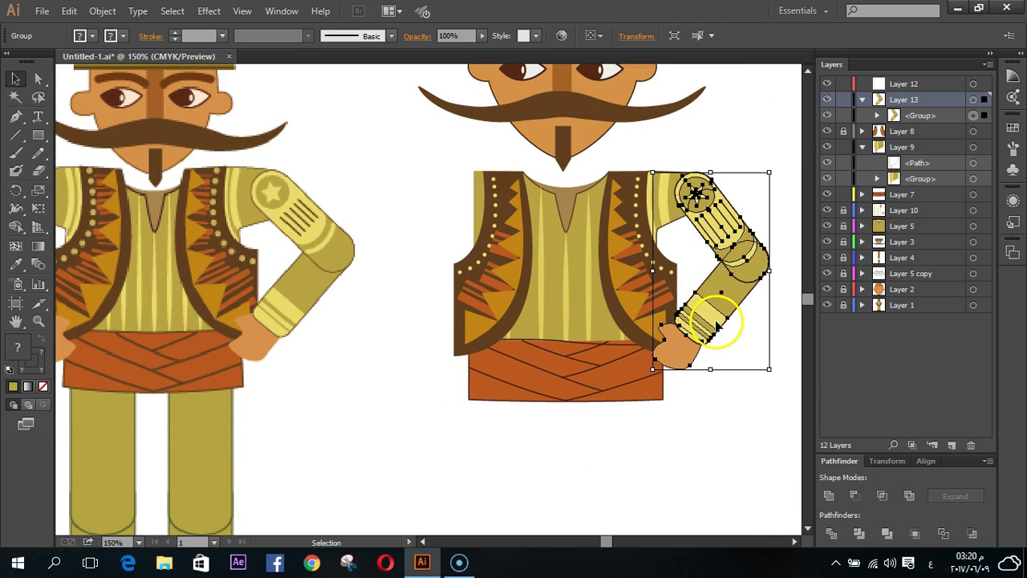
pyautogui.keyDown('shift'); pyautogui.click(674, 210); pyautogui.keyUp('shift')
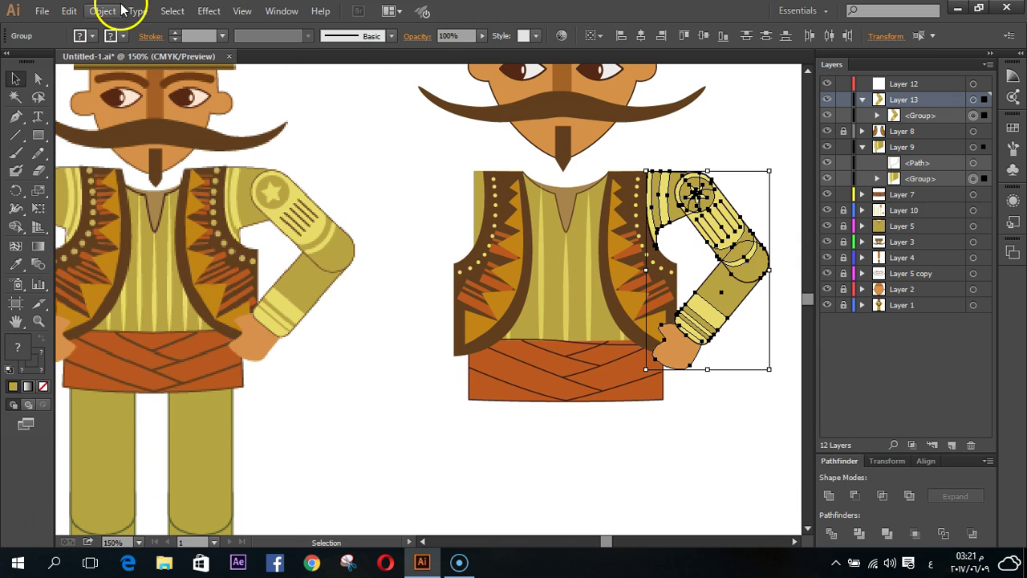
# - Group the arm with its stripes and make a vertically reflected copy
pyautogui.click(102, 11)
pyautogui.click(129, 66)
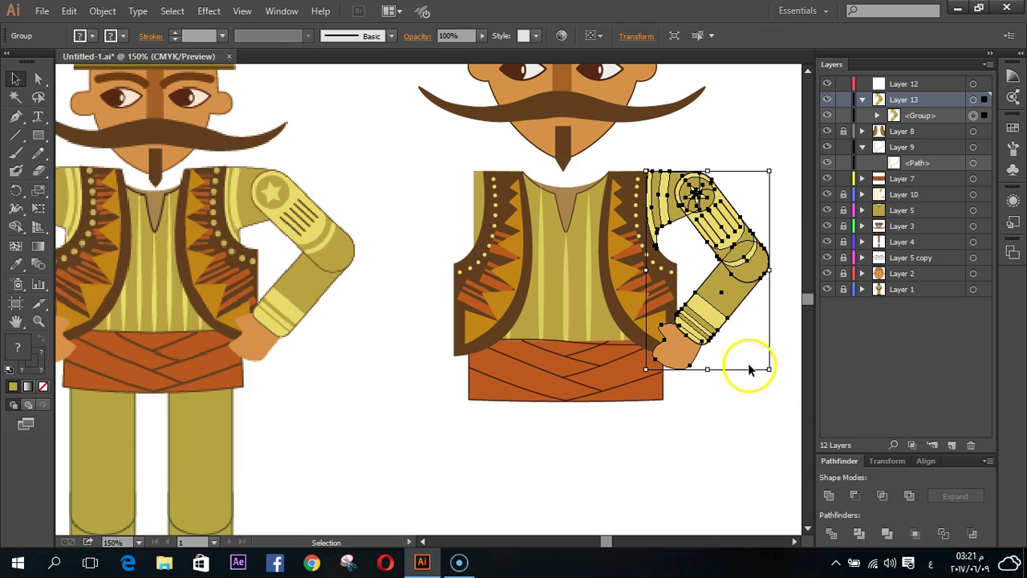
pyautogui.rightClick(710, 321)
pyautogui.moveTo(755, 425)
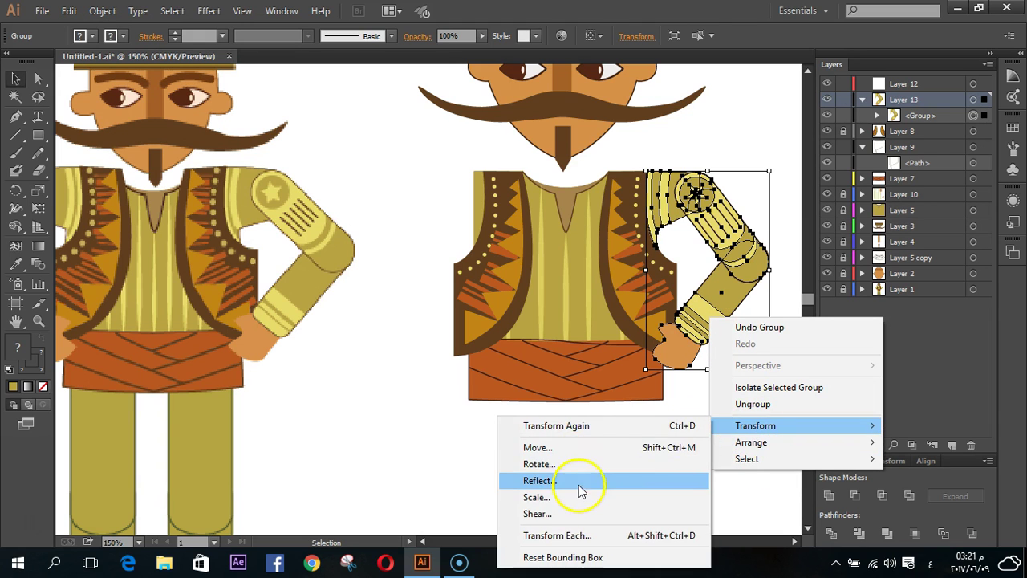
pyautogui.click(580, 485)
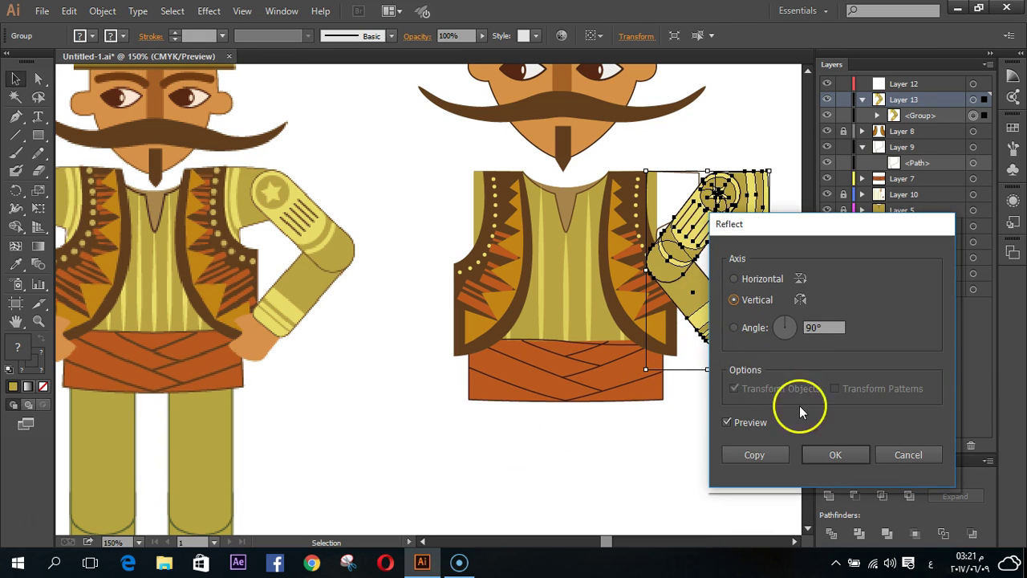
pyautogui.click(768, 453)
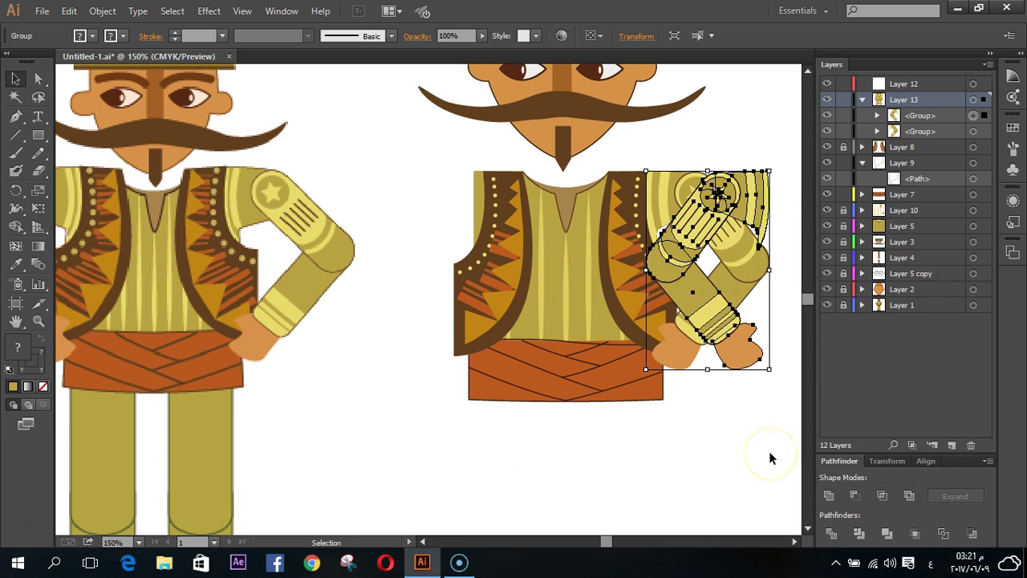
# - Nudge the mirrored arm left onto the torso's other side, hand on hip
pyautogui.hotkey('shift', 'Left')
pyautogui.hotkey('shift', 'Left')
pyautogui.hotkey('shift', 'Left')
pyautogui.hotkey('shift', 'Left')
pyautogui.hotkey('shift', 'Left')
pyautogui.hotkey('shift', 'Left')
pyautogui.hotkey('shift', 'Left')
pyautogui.hotkey('shift', 'Left')
pyautogui.hotkey('shift', 'Left')
pyautogui.hotkey('shift', 'Left')
pyautogui.hotkey('shift', 'Left')
pyautogui.hotkey('shift', 'Left')
pyautogui.hotkey('shift', 'Left')
pyautogui.hotkey('shift', 'Left')
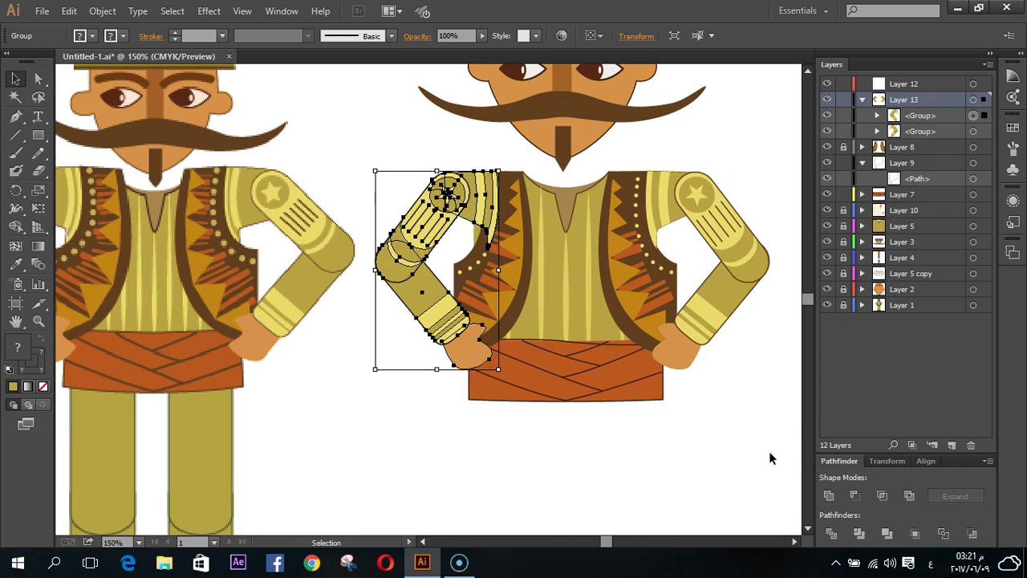
pyautogui.hotkey('shift', 'Left')
pyautogui.press('Left')
pyautogui.press('Left')
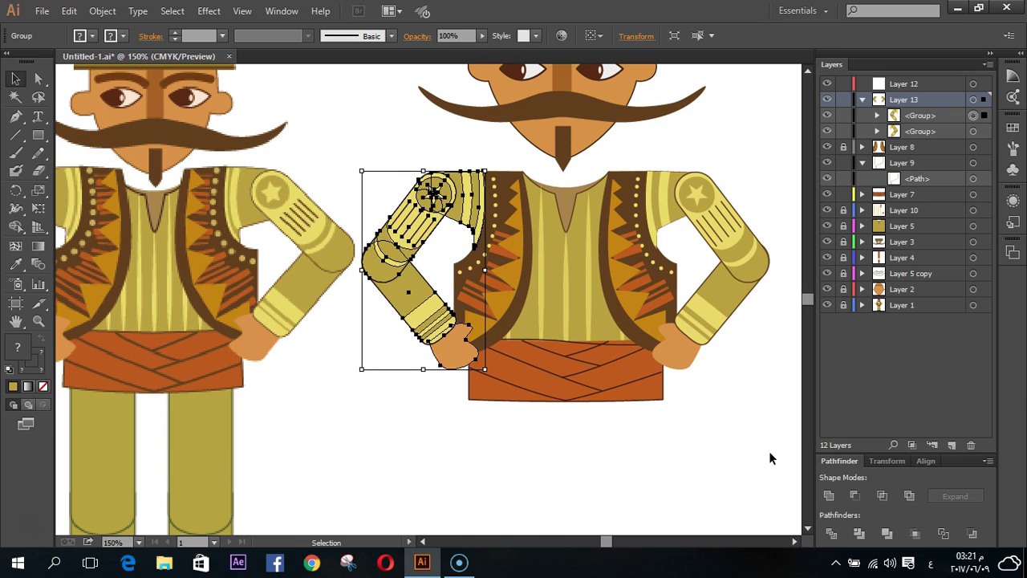
pyautogui.press('Left')
pyautogui.click(738, 505)
pyautogui.click(617, 476)
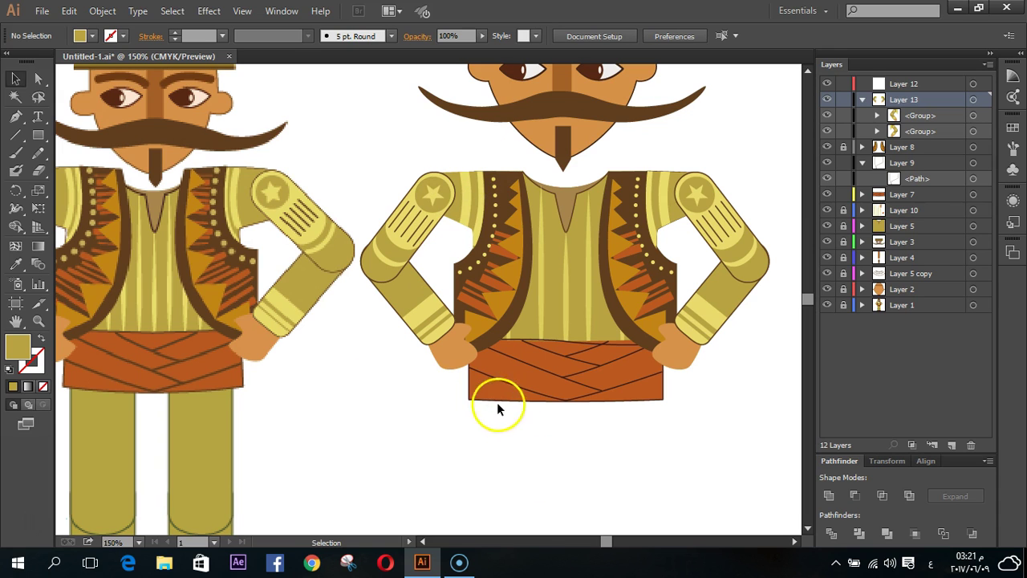
# - Isolate the mirrored arm group and expand its stripe sub-group in the Layers panel
pyautogui.doubleClick(473, 220)
pyautogui.click(473, 220)
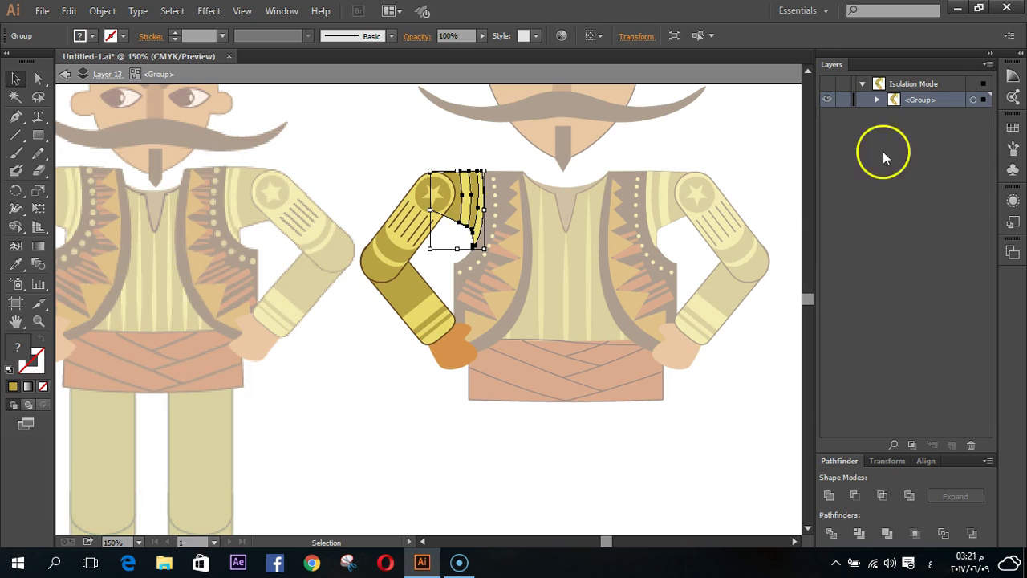
pyautogui.click(880, 98)
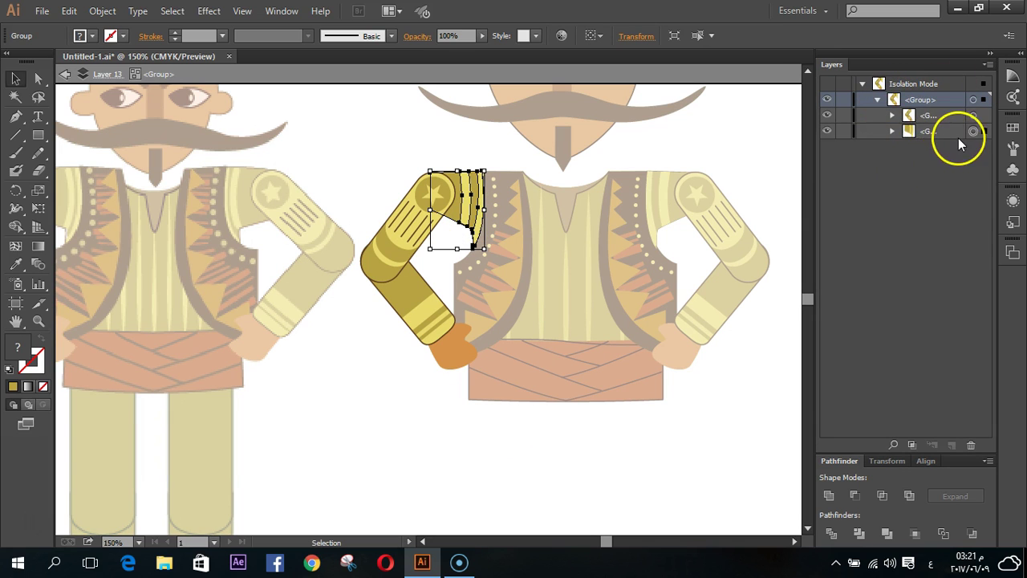
pyautogui.click(891, 132)
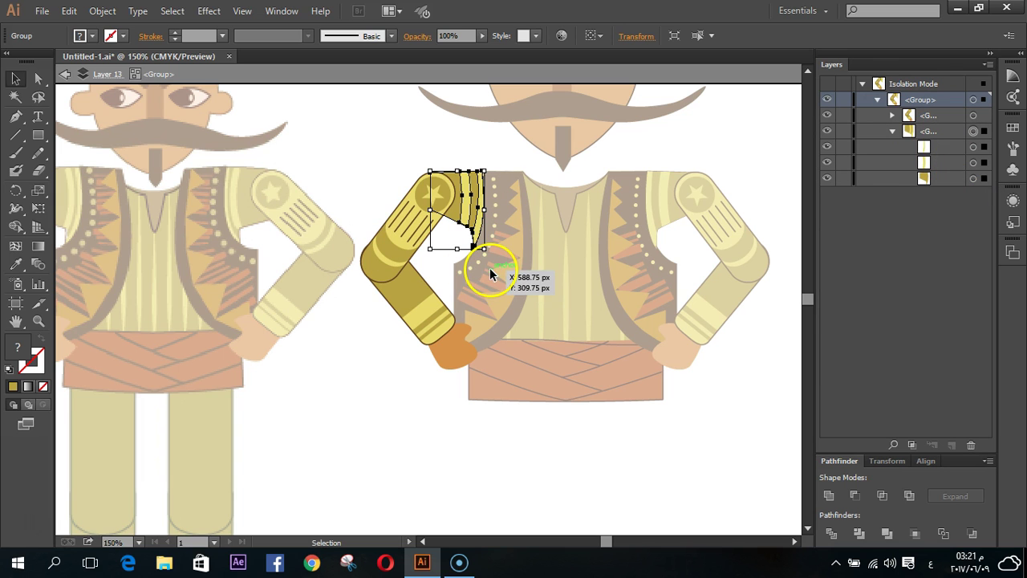
pyautogui.scroll(2, 490, 267)
pyautogui.scroll(2, 492, 244)
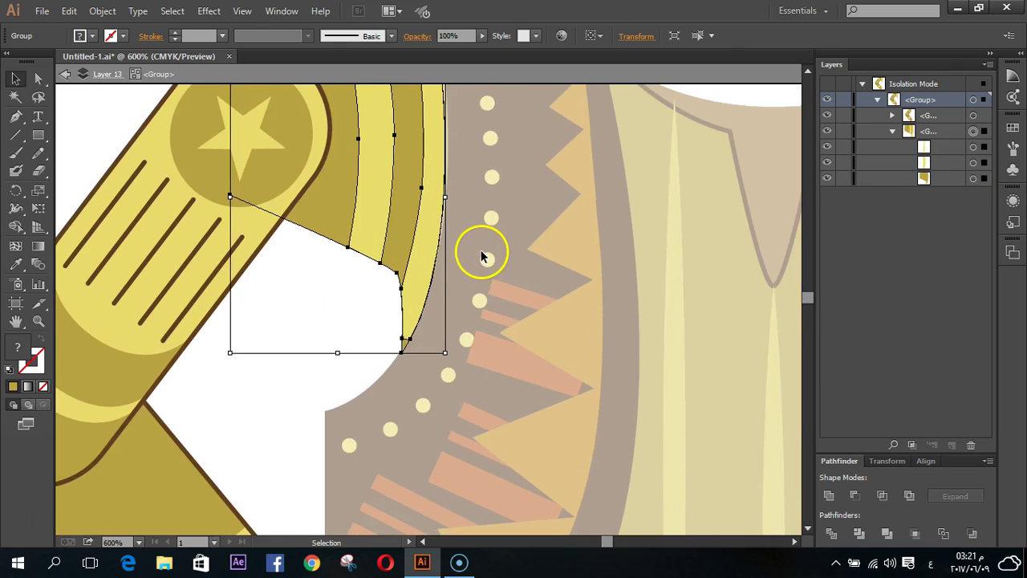
pyautogui.scroll(3, 481, 250)
# - Zoom out to show both figures and leave isolation mode
pyautogui.click(264, 447)
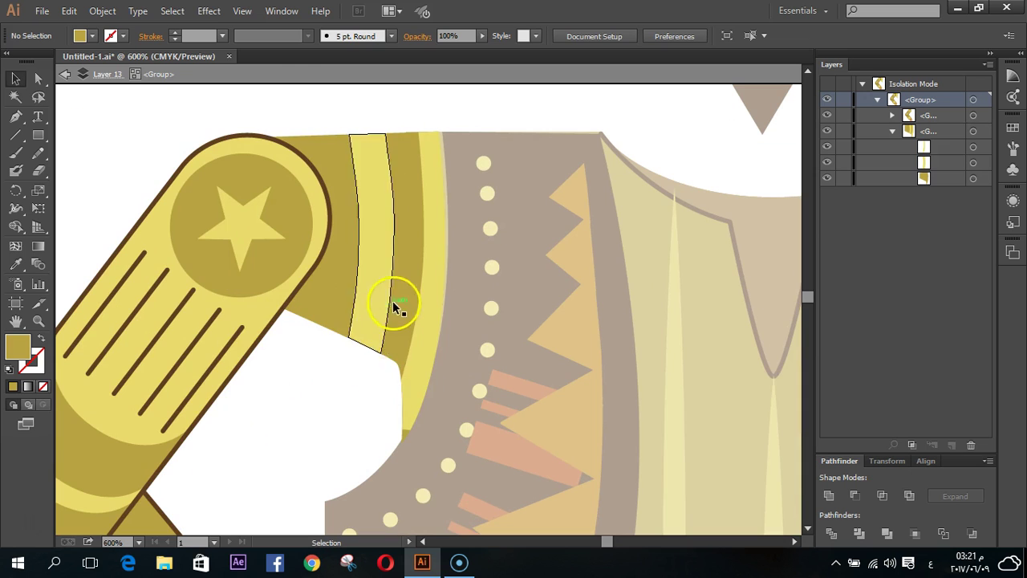
pyautogui.hotkey('ctrl', '1')
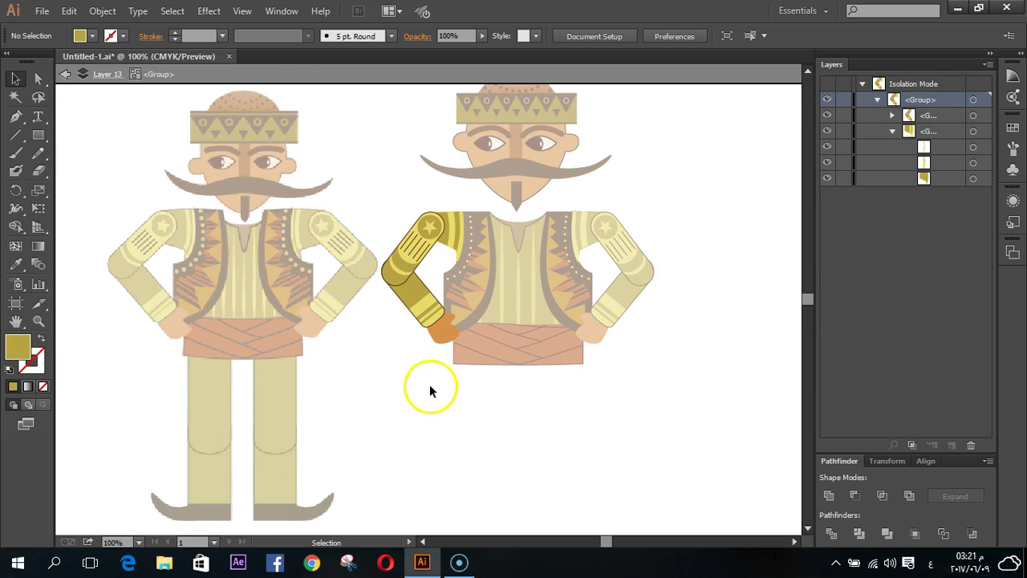
pyautogui.doubleClick(440, 394)
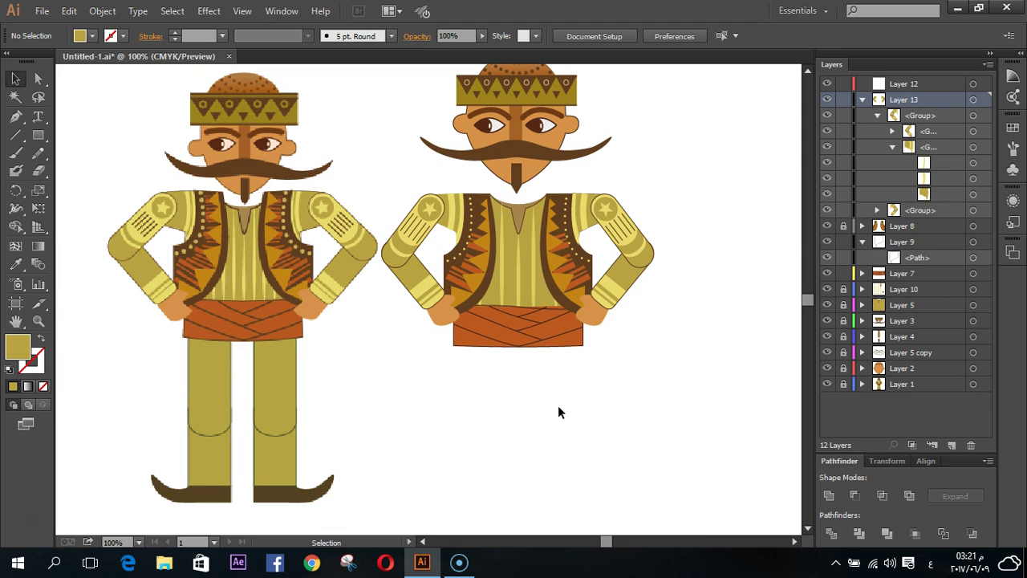
pyautogui.scroll(-2, 402, 416)
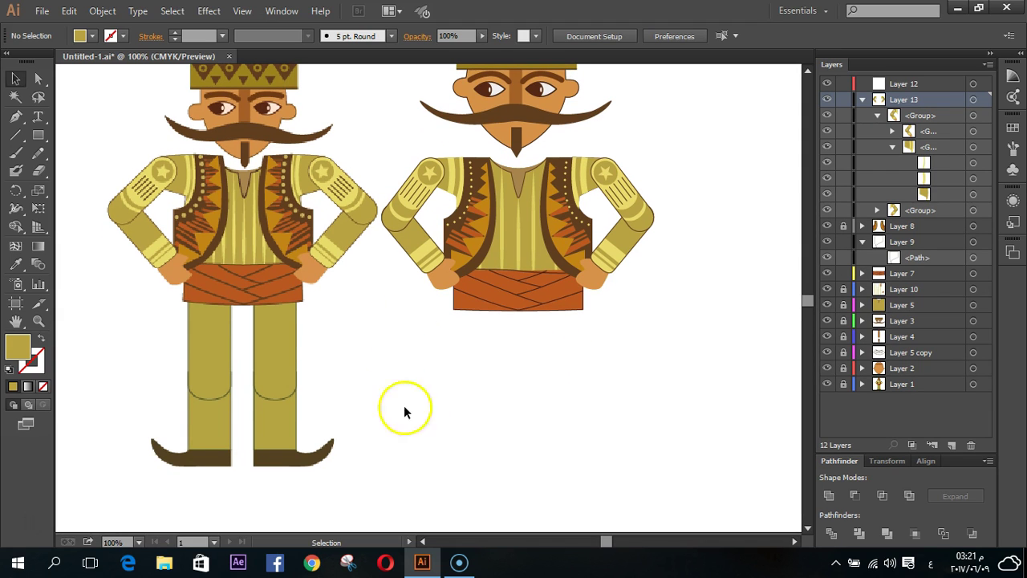
# - Switch to the Rectangle tool and collapse Layer 13 and Layer 9
pyautogui.click(38, 135)
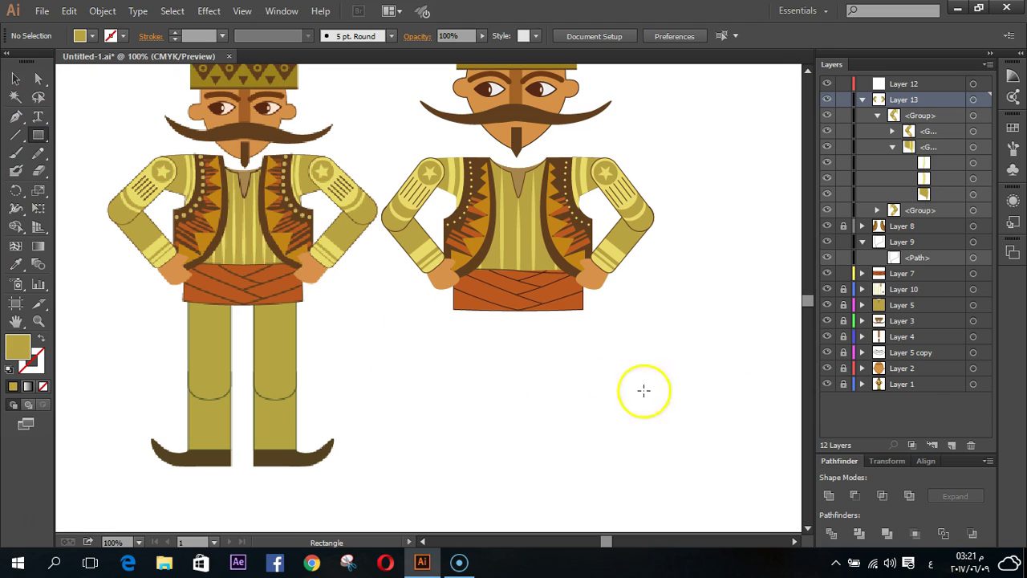
pyautogui.click(863, 99)
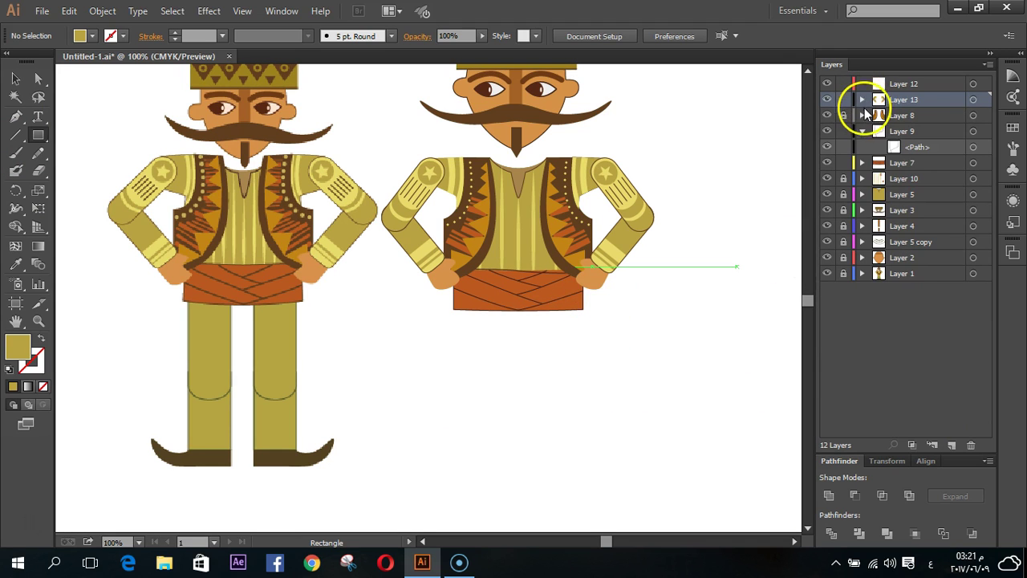
pyautogui.click(862, 131)
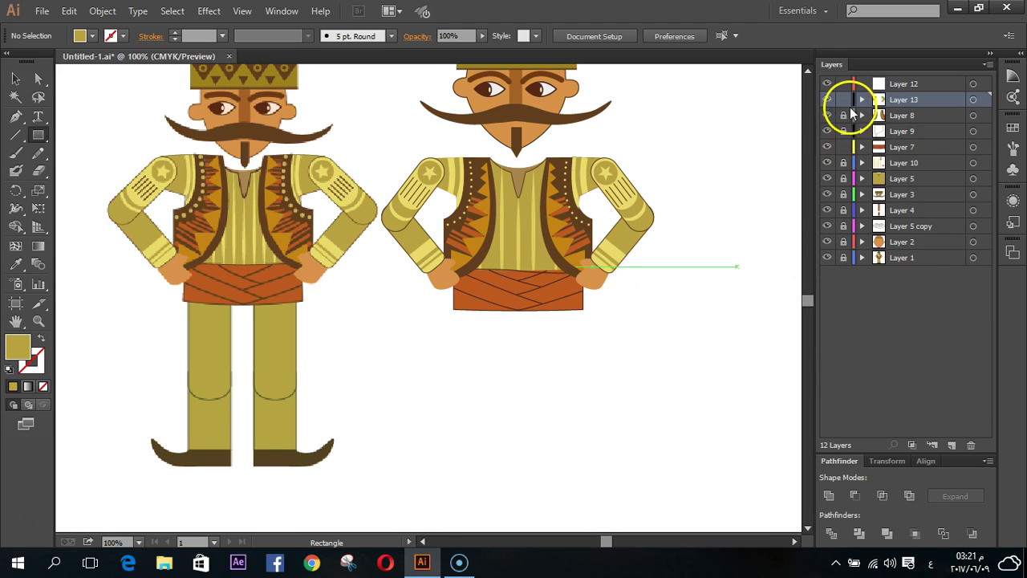
# - Move Layer 9 above Layer 13, then delete it with its artwork
pyautogui.click(843, 131)
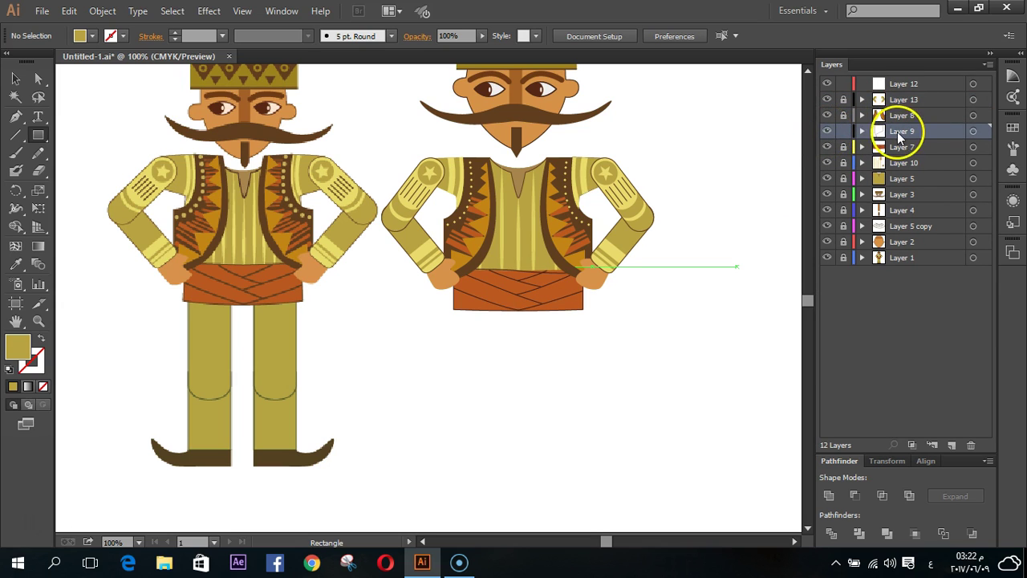
pyautogui.moveTo(891, 131); pyautogui.dragTo(898, 91)
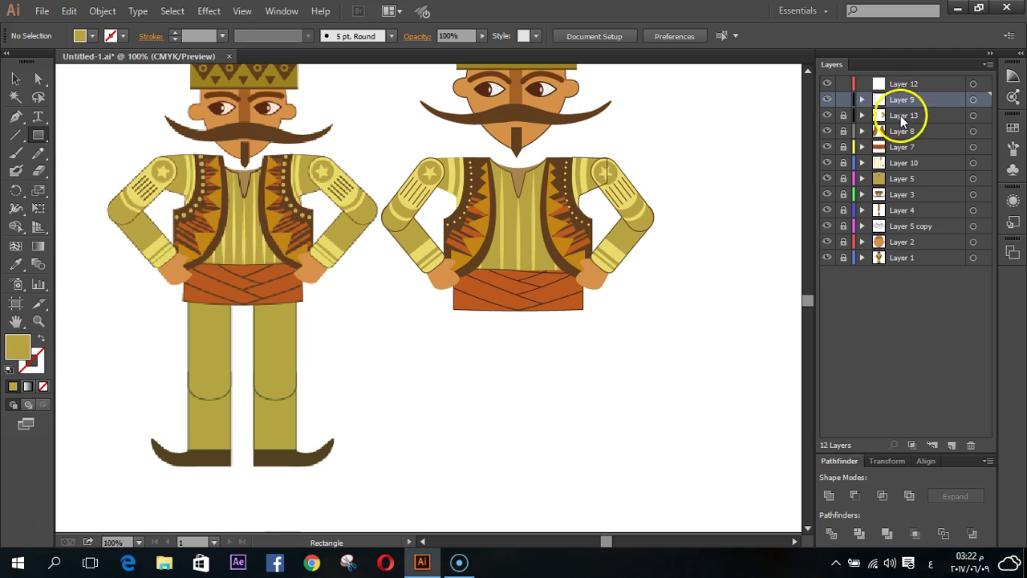
pyautogui.click(971, 446)
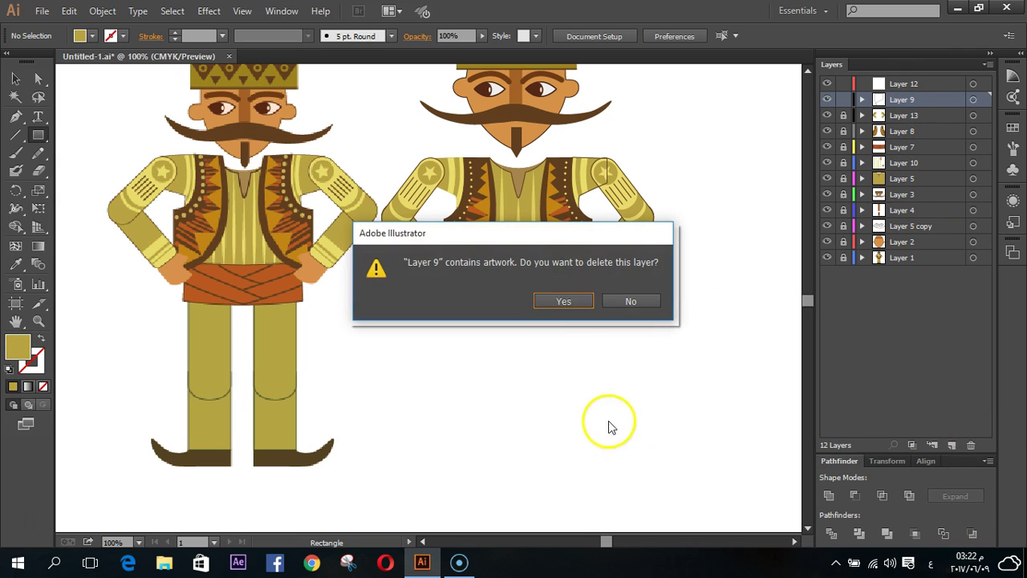
pyautogui.click(543, 302)
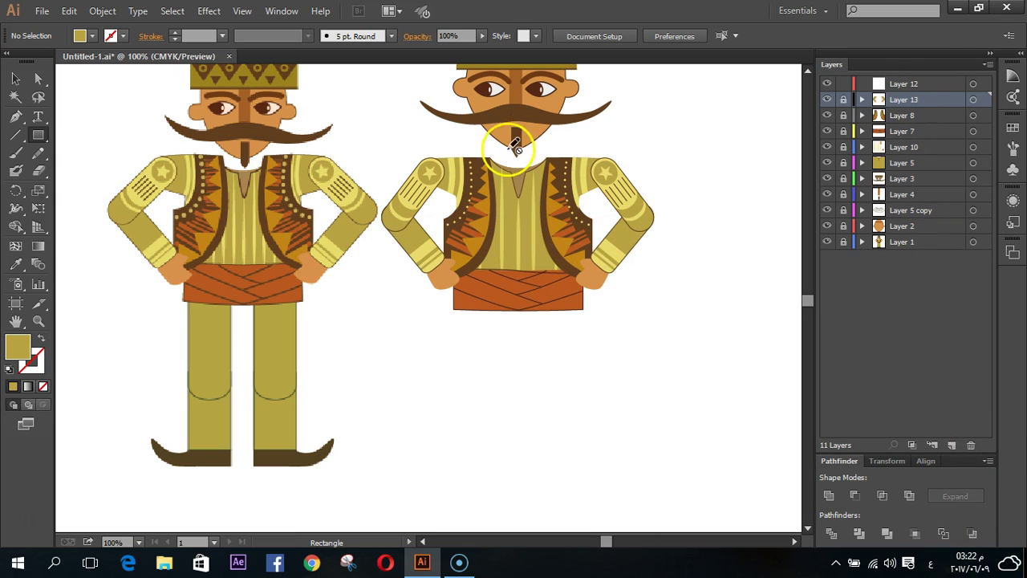
# - On Layer 12, draw a tall leg rectangle below the right figure's belt
pyautogui.click(902, 84)
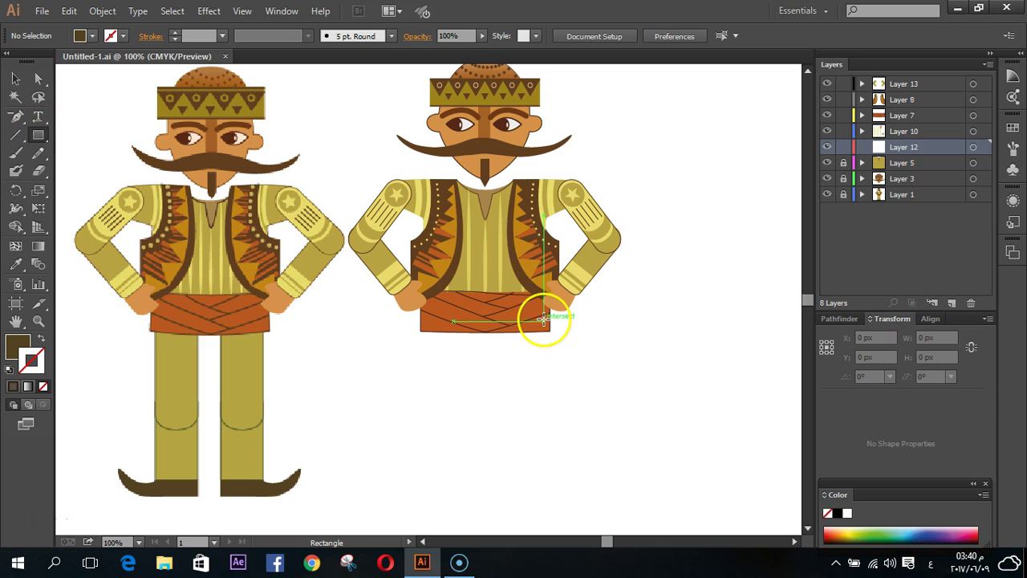
pyautogui.moveTo(543, 318); pyautogui.dragTo(502, 447)
pyautogui.scroll(-1, 505, 431)
# - Eyedrop the khaki leg colour from the left figure onto the new rectangle
pyautogui.click(16, 263)
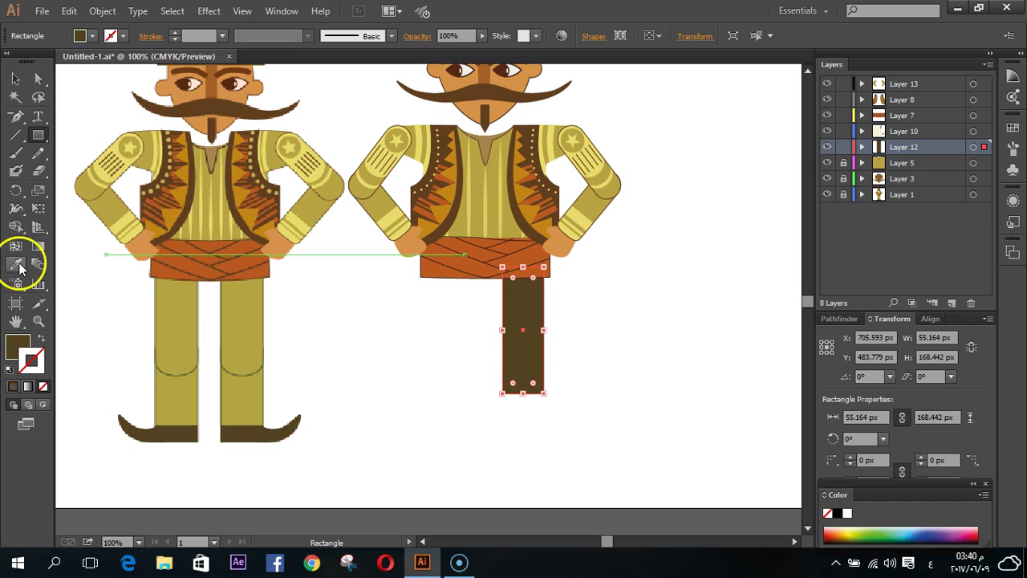
pyautogui.click(248, 309)
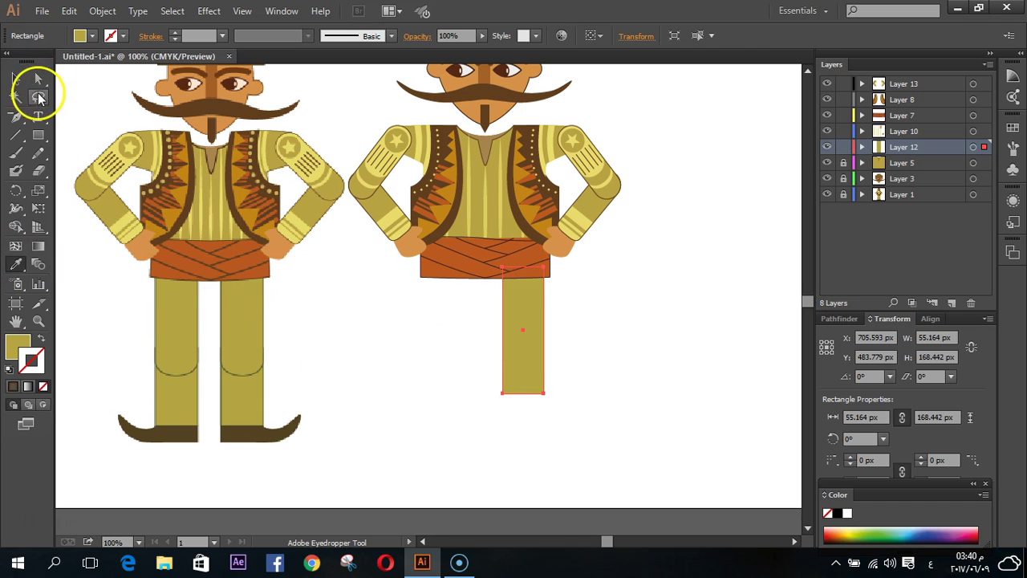
pyautogui.click(38, 78)
pyautogui.click(486, 393)
pyautogui.click(537, 389)
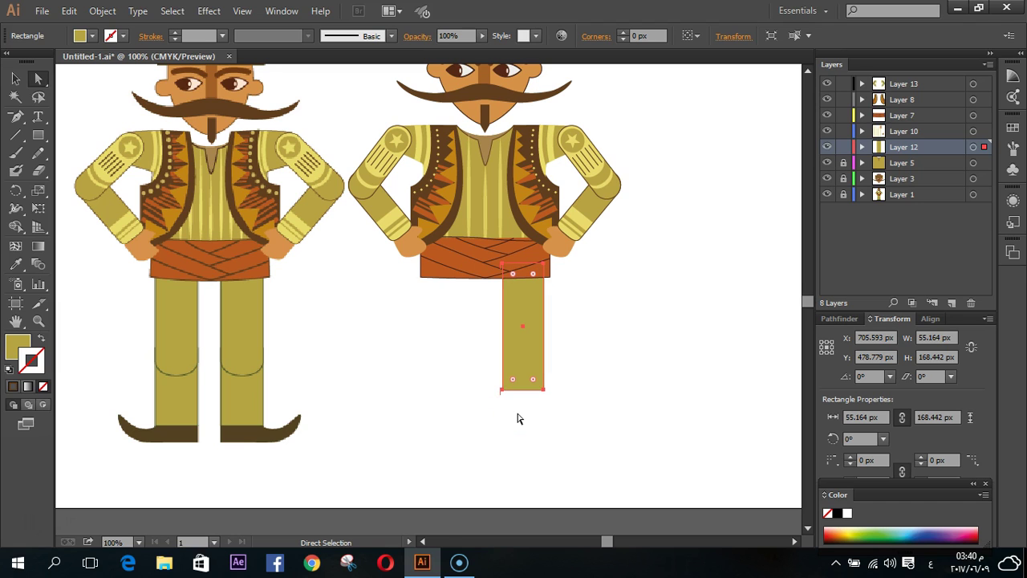
# - Add a centre anchor on the leg's bottom edge and push it down
pyautogui.moveTo(15, 115); pyautogui.dragTo(38, 141)
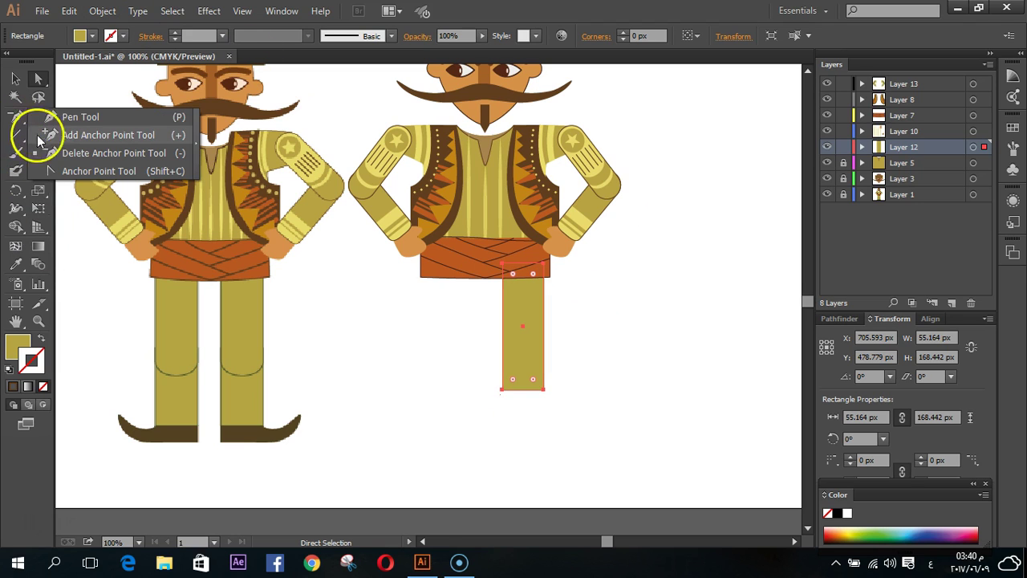
pyautogui.click(58, 135)
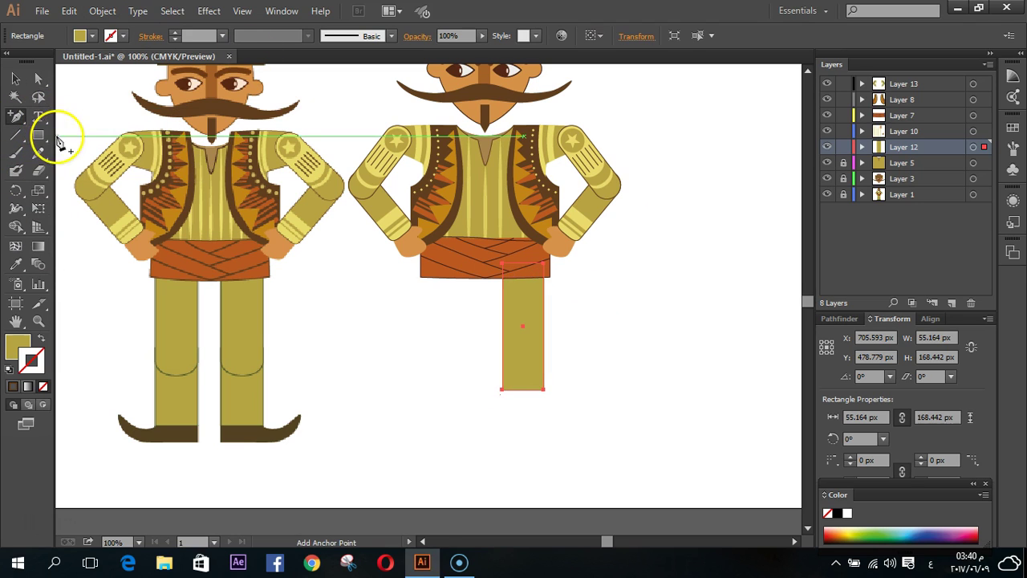
pyautogui.click(524, 390)
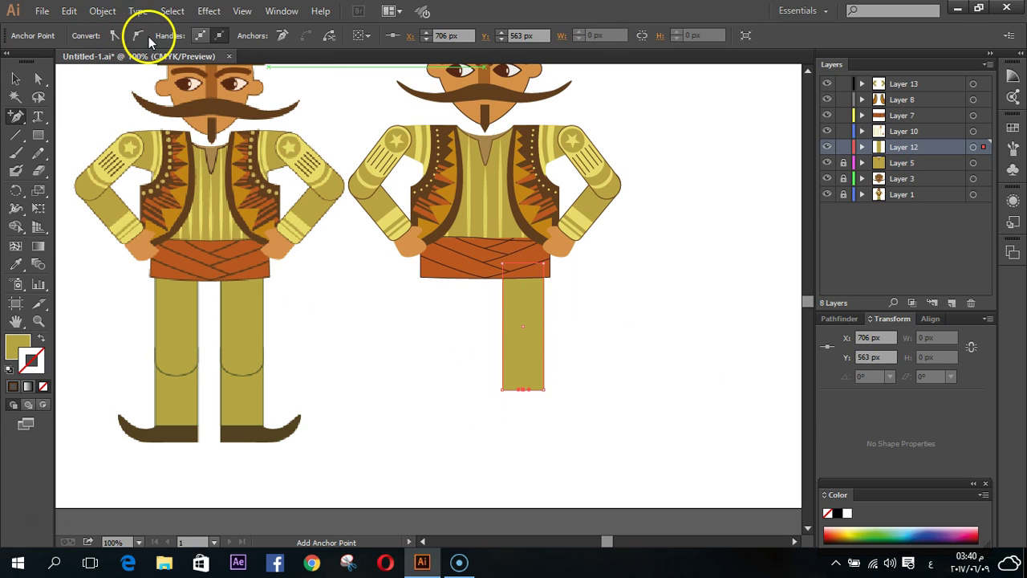
pyautogui.press('-')
pyautogui.hotkey('ctrl', '+')
pyautogui.hotkey('ctrl', '+')
pyautogui.hotkey('ctrl', '+')
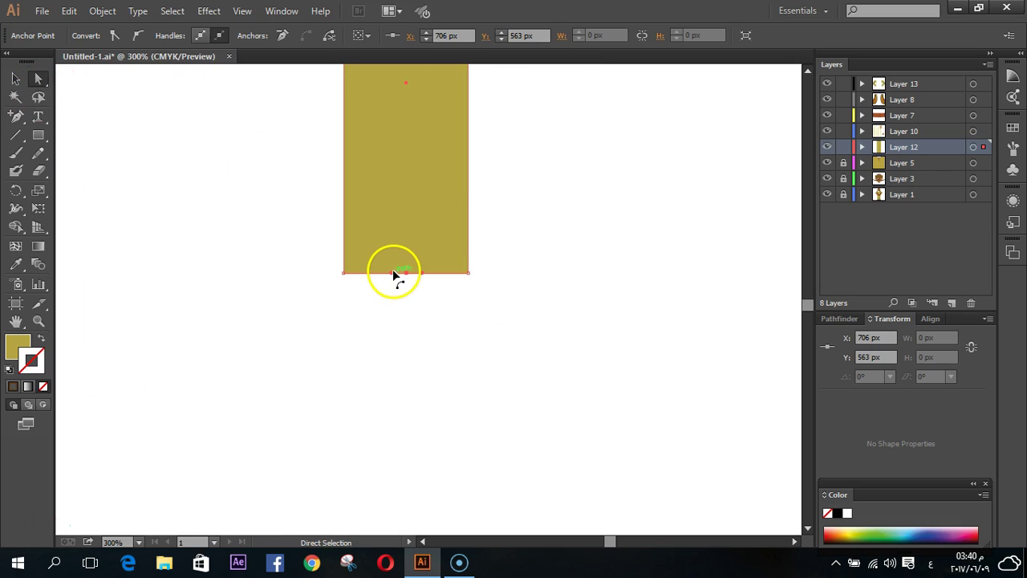
pyautogui.click(367, 273)
pyautogui.click(408, 277)
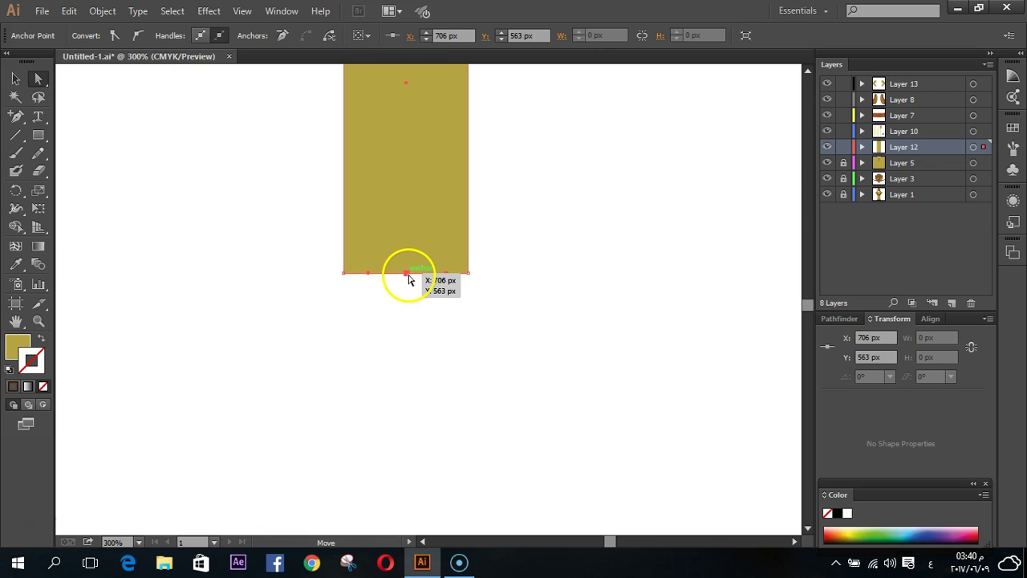
pyautogui.press('Down')
pyautogui.press('Down')
pyautogui.press('Down')
pyautogui.press('Down')
pyautogui.press('Down')
pyautogui.press('Down')
pyautogui.press('Down')
pyautogui.press('Down')
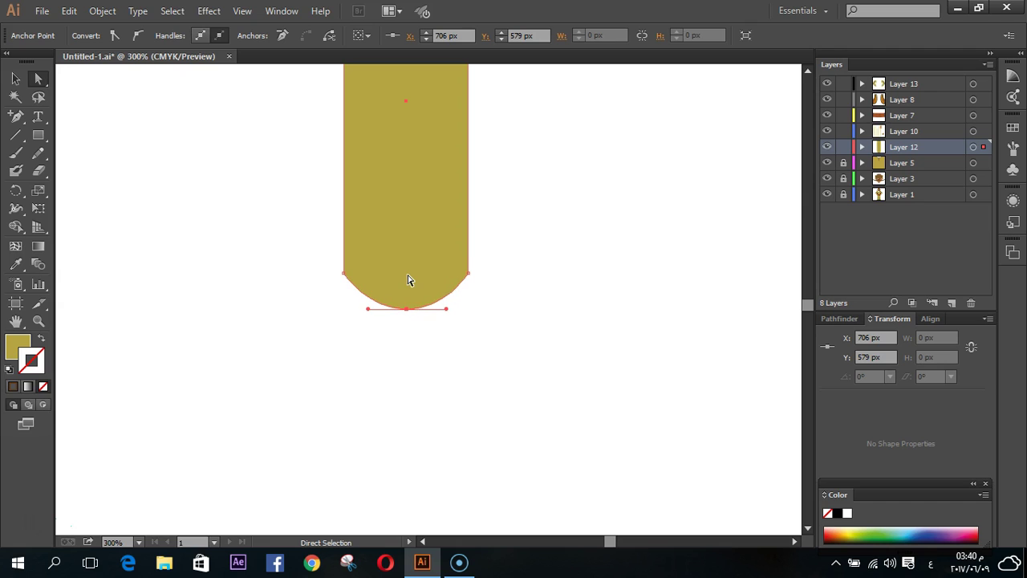
# - Extend the bottom anchor's handles outward and lower it into a smooth semicircular end
pyautogui.click(555, 418)
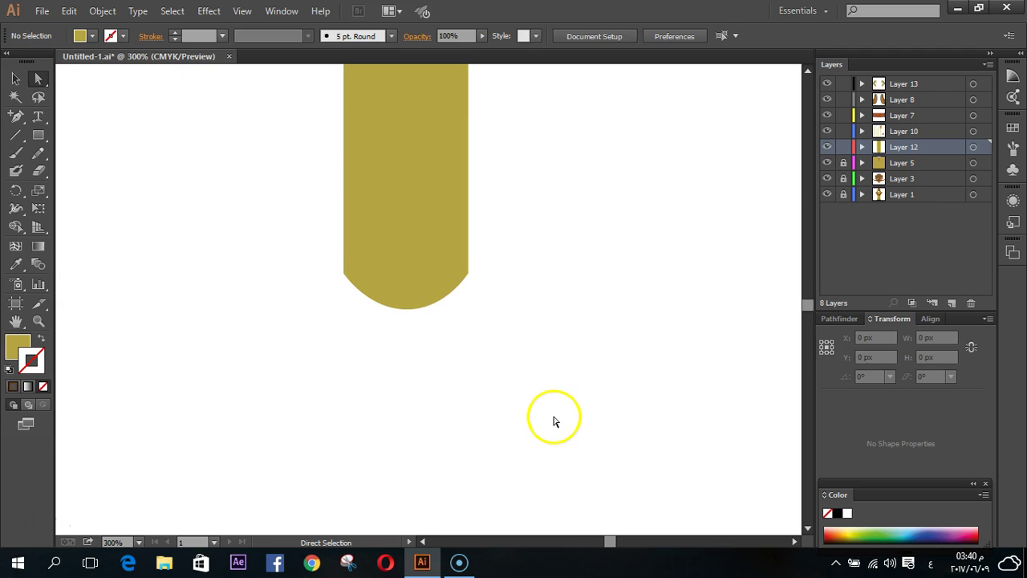
pyautogui.click(374, 265)
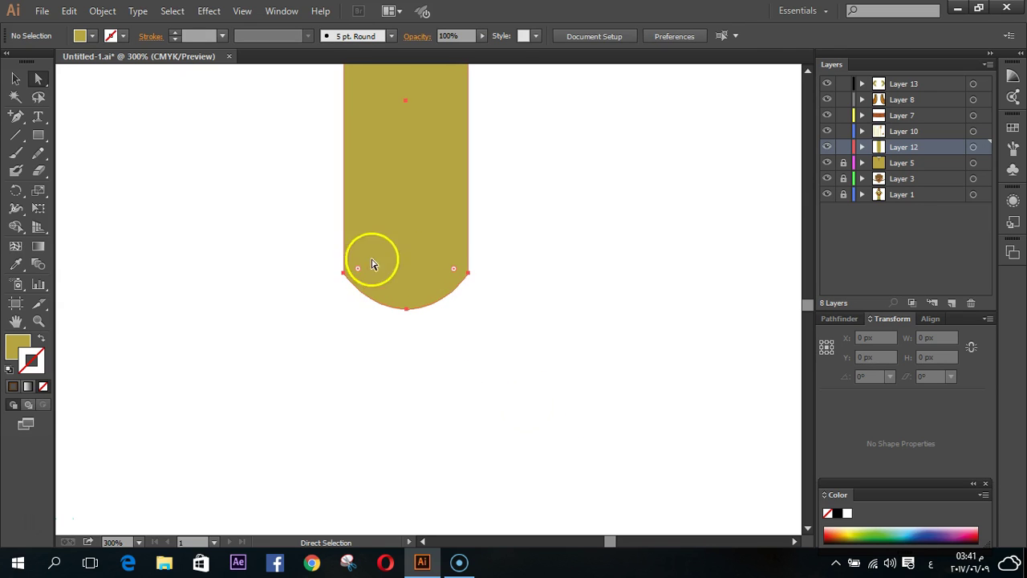
pyautogui.click(466, 272)
pyautogui.click(443, 373)
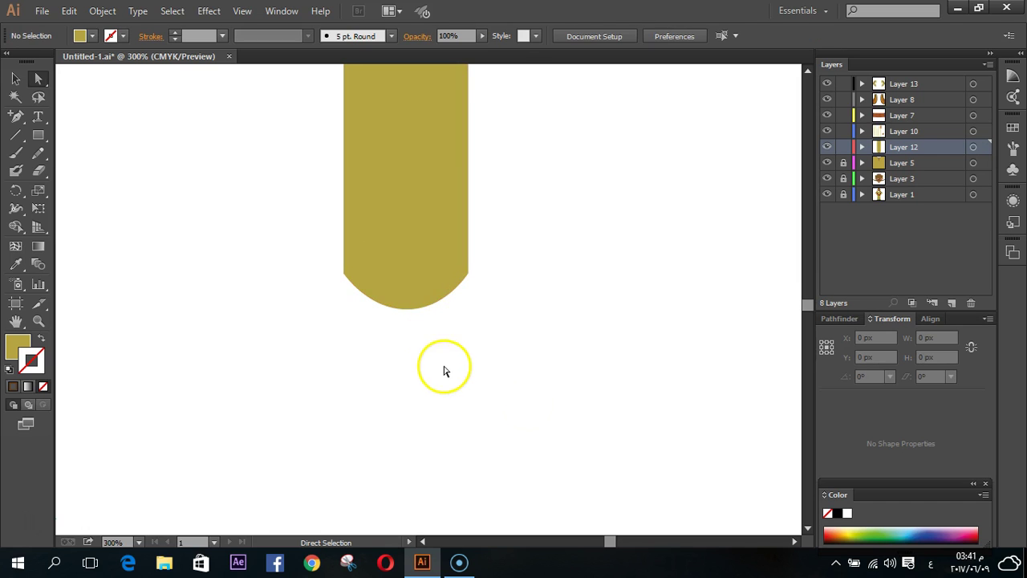
pyautogui.click(407, 309)
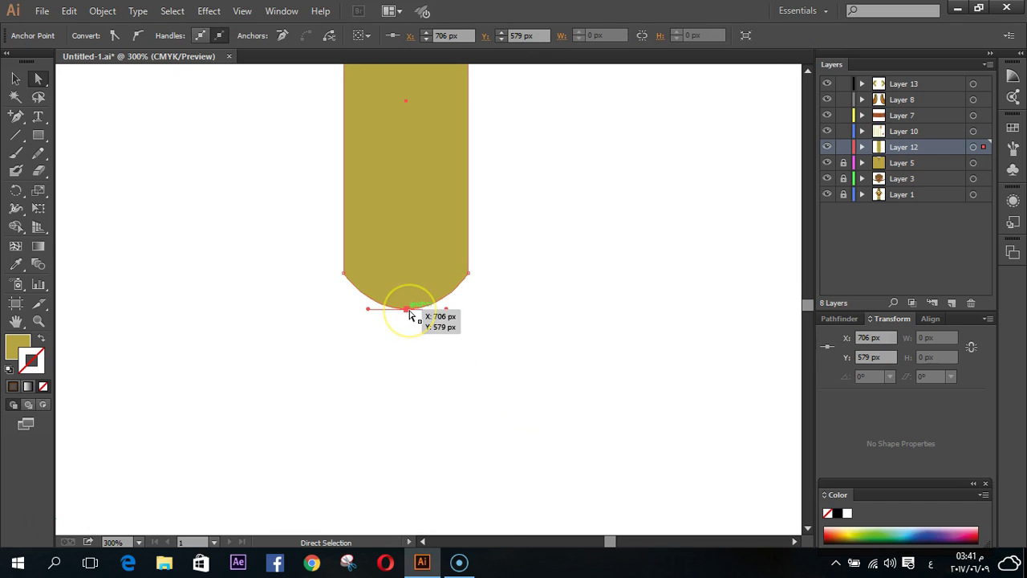
pyautogui.click(450, 308)
pyautogui.moveTo(450, 309); pyautogui.dragTo(468, 306)
pyautogui.moveTo(368, 312); pyautogui.dragTo(344, 310)
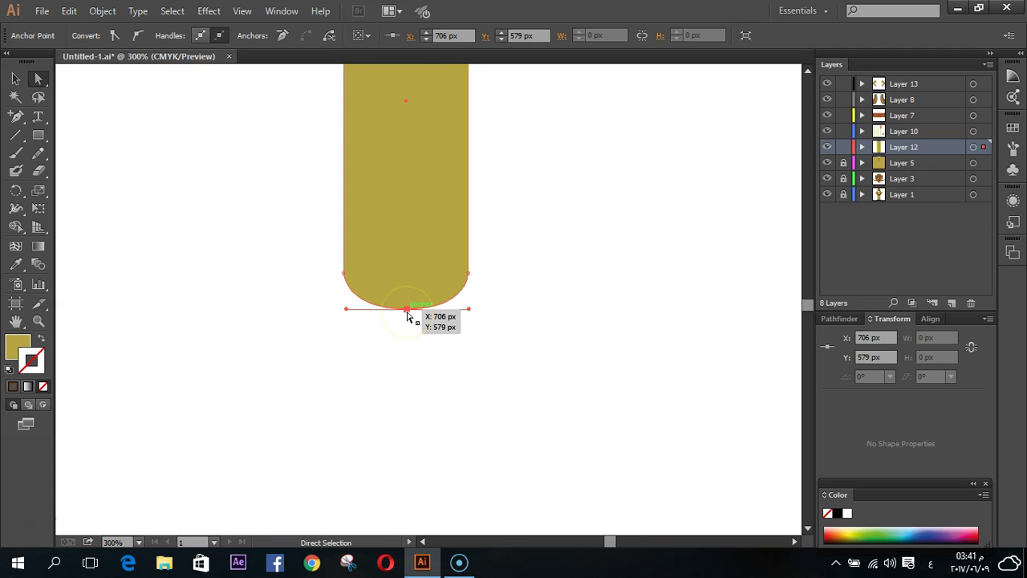
pyautogui.press('Down')
pyautogui.press('Down')
pyautogui.press('Down')
pyautogui.press('Down')
pyautogui.press('Down')
pyautogui.press('Down')
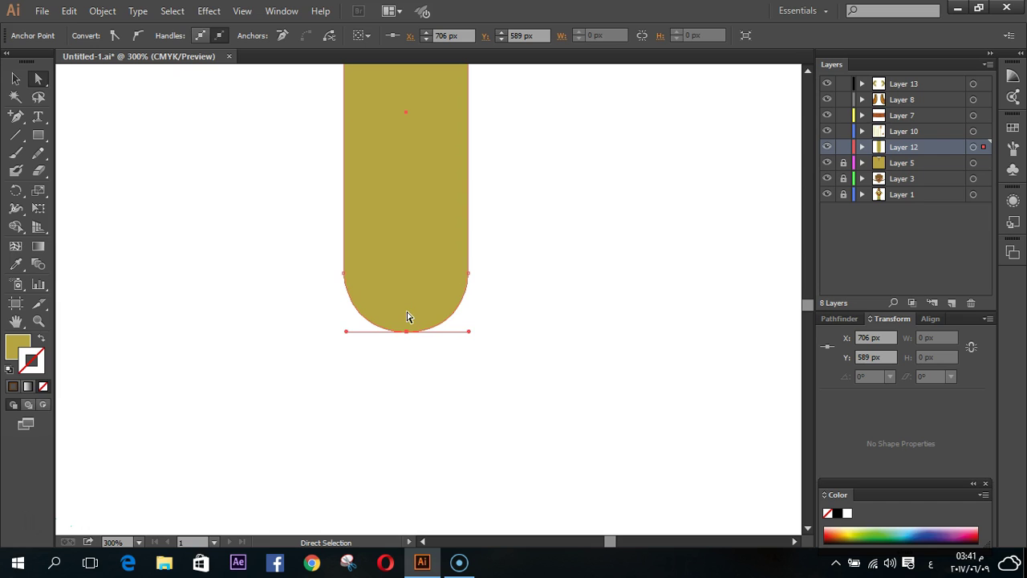
pyautogui.click(446, 413)
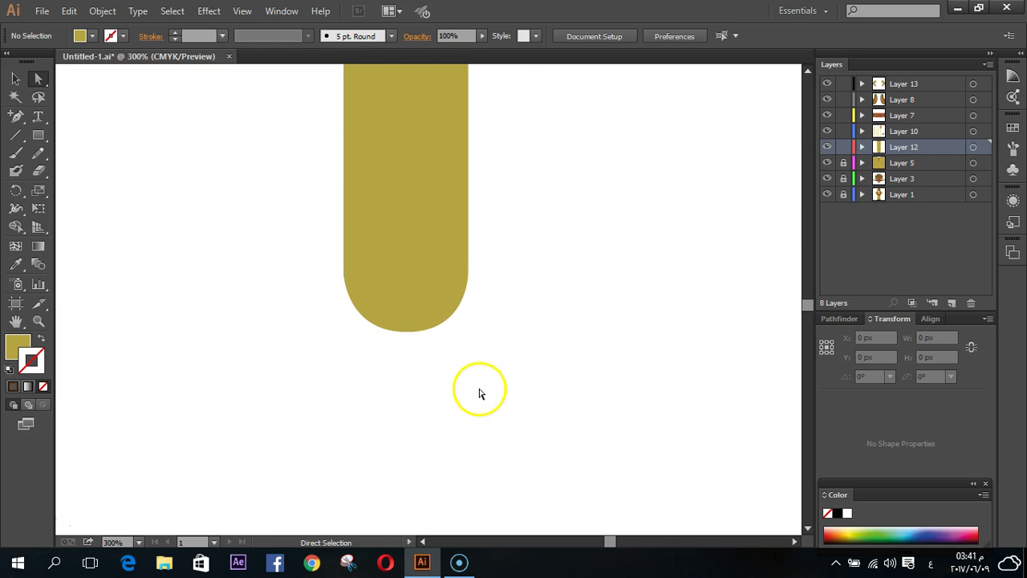
pyautogui.scroll(-2, 475, 384)
pyautogui.scroll(-1, 476, 382)
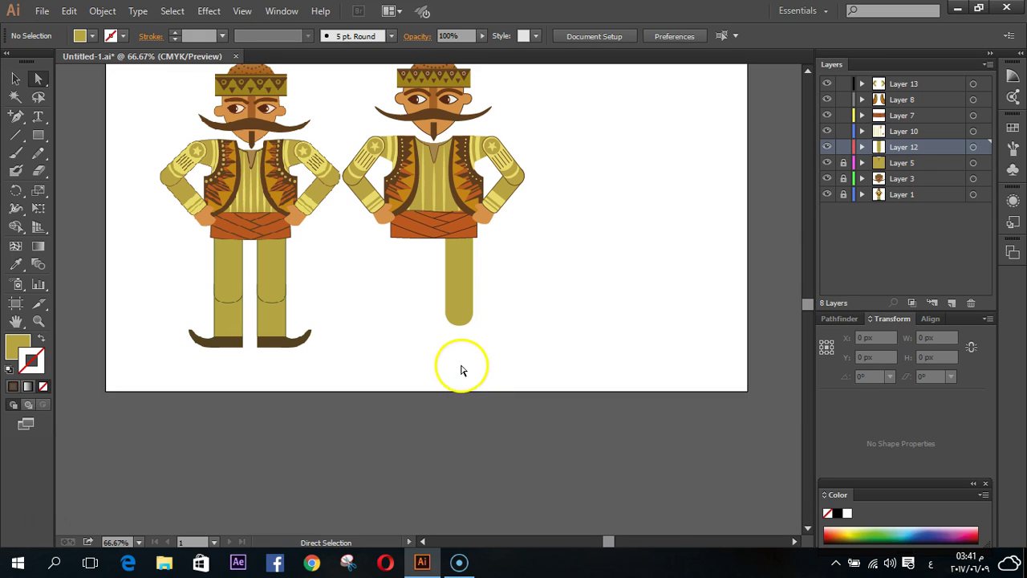
# - Move the olive leg back up so it sits beneath the right figure's sash
pyautogui.click(463, 276)
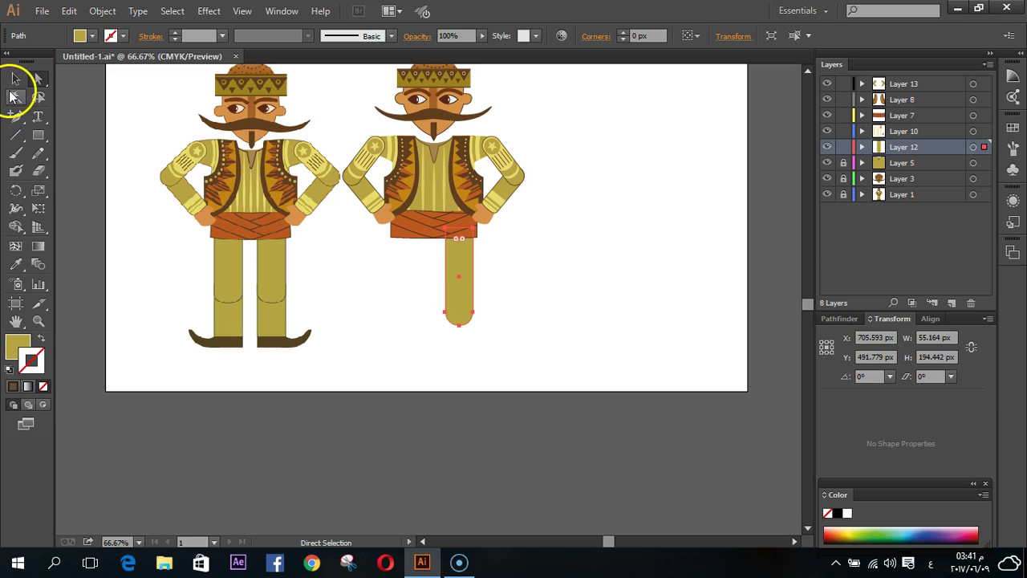
pyautogui.click(537, 283)
pyautogui.moveTo(470, 280); pyautogui.dragTo(505, 299)
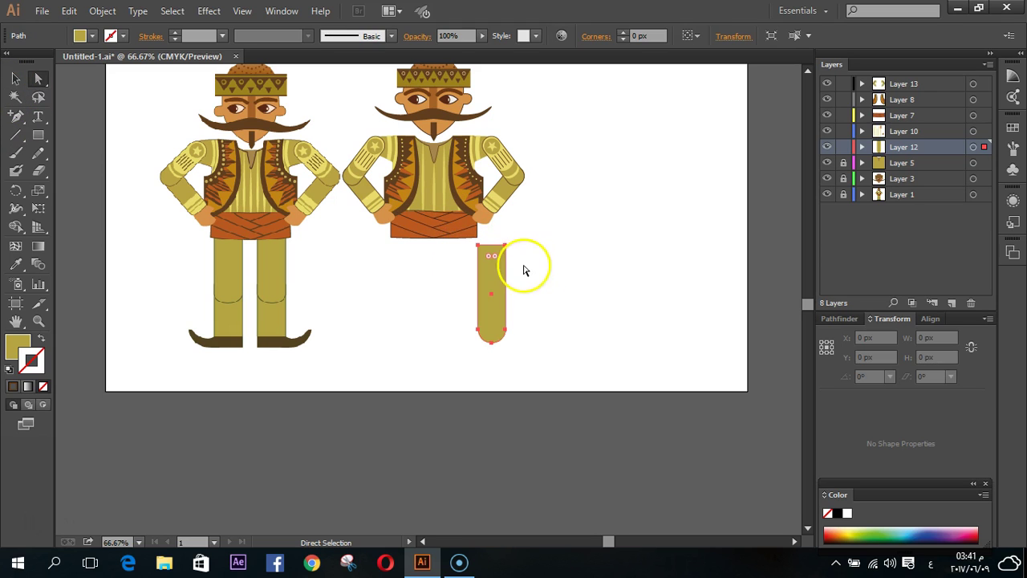
pyautogui.moveTo(515, 238); pyautogui.dragTo(459, 268)
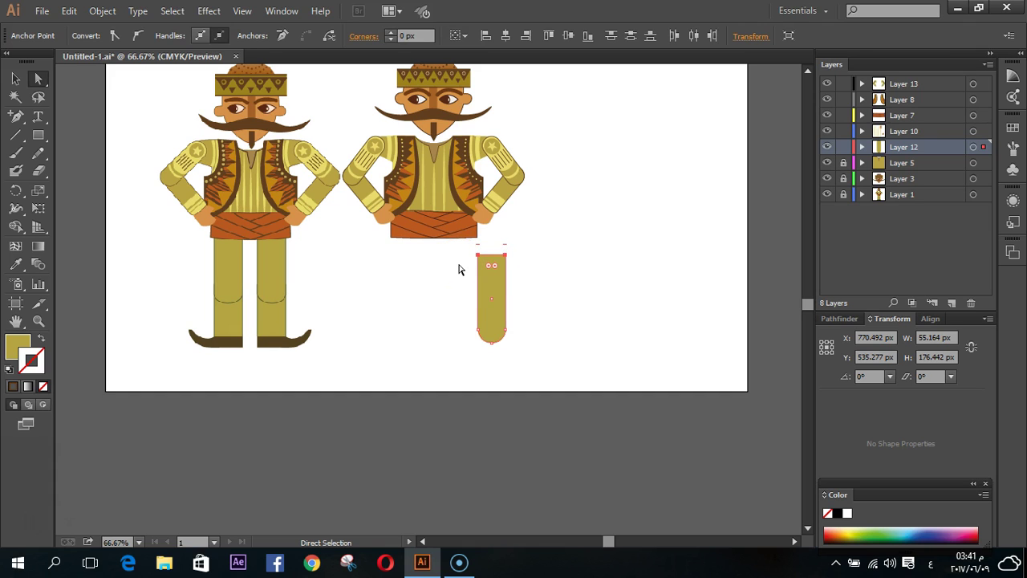
pyautogui.click(15, 79)
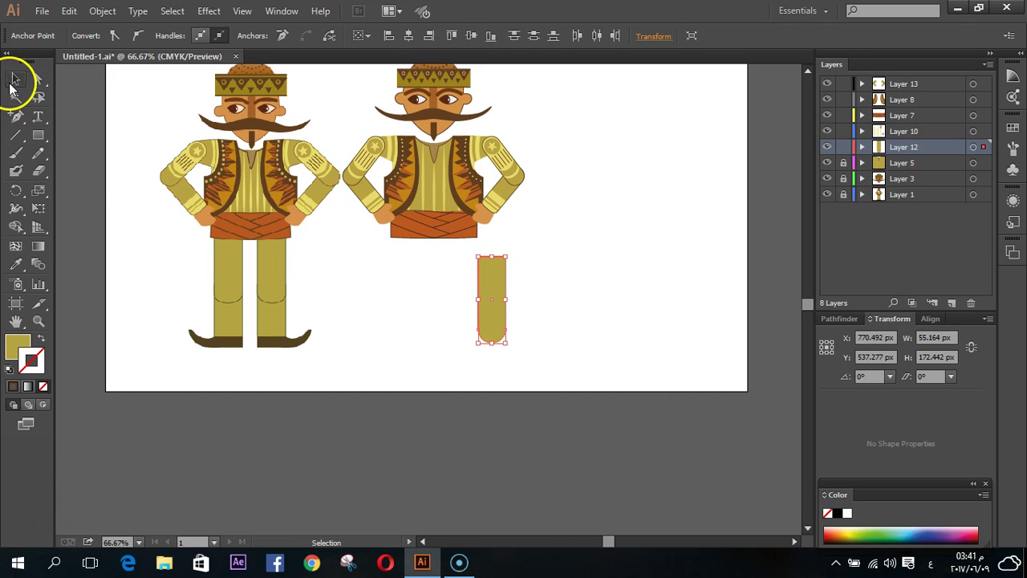
pyautogui.click(554, 328)
pyautogui.moveTo(492, 321); pyautogui.dragTo(457, 292)
pyautogui.click(497, 361)
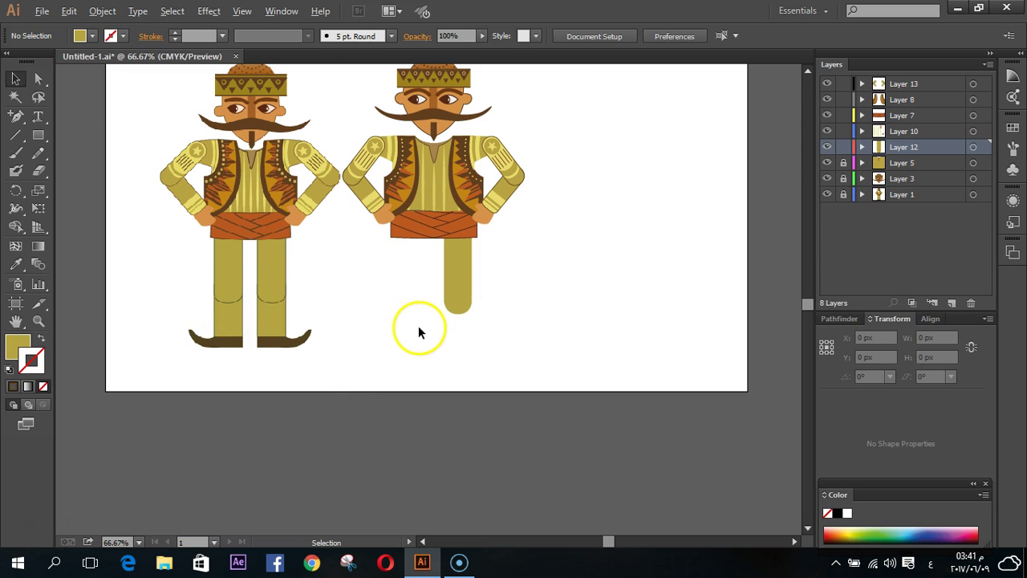
# - Raise the leg's bottom-centre anchor to Y 561.121, flattening its rounded end
pyautogui.keyDown('alt'); pyautogui.scroll(3, 418, 326); pyautogui.keyUp('alt')
pyautogui.scroll(2, 640, 298)
pyautogui.click(557, 310)
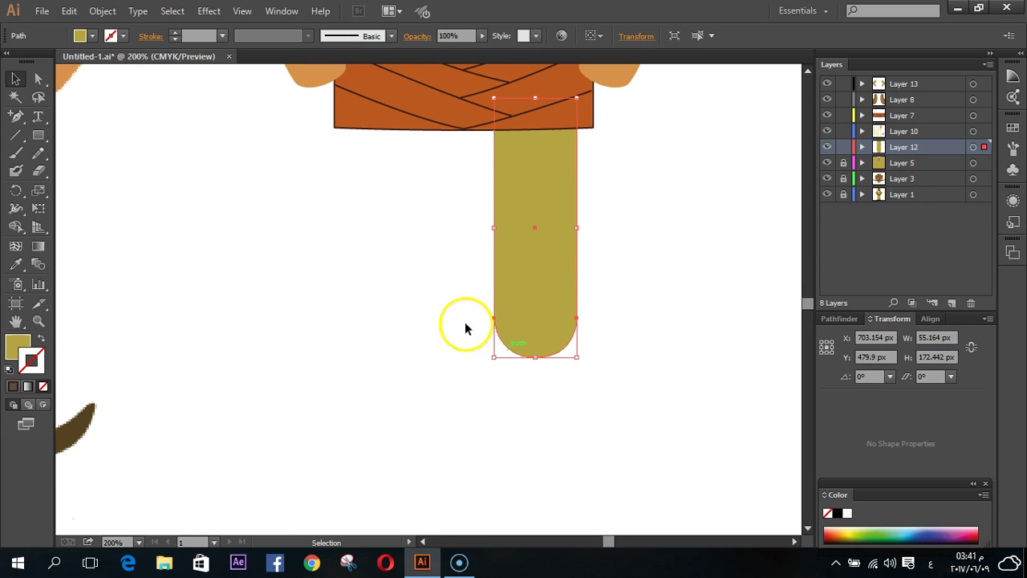
pyautogui.click(37, 78)
pyautogui.click(535, 356)
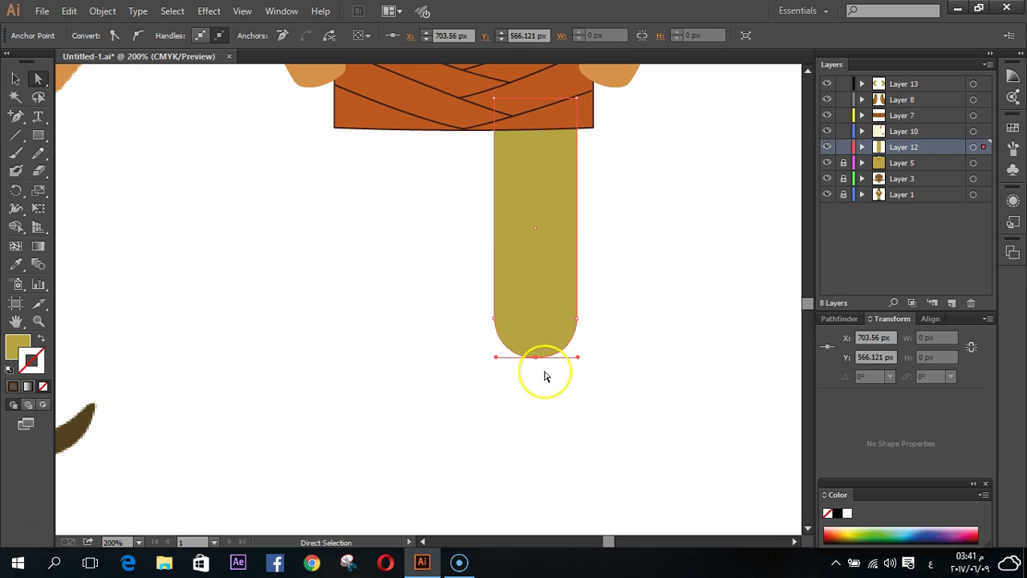
pyautogui.press('Up')
pyautogui.press('Up')
pyautogui.press('Up')
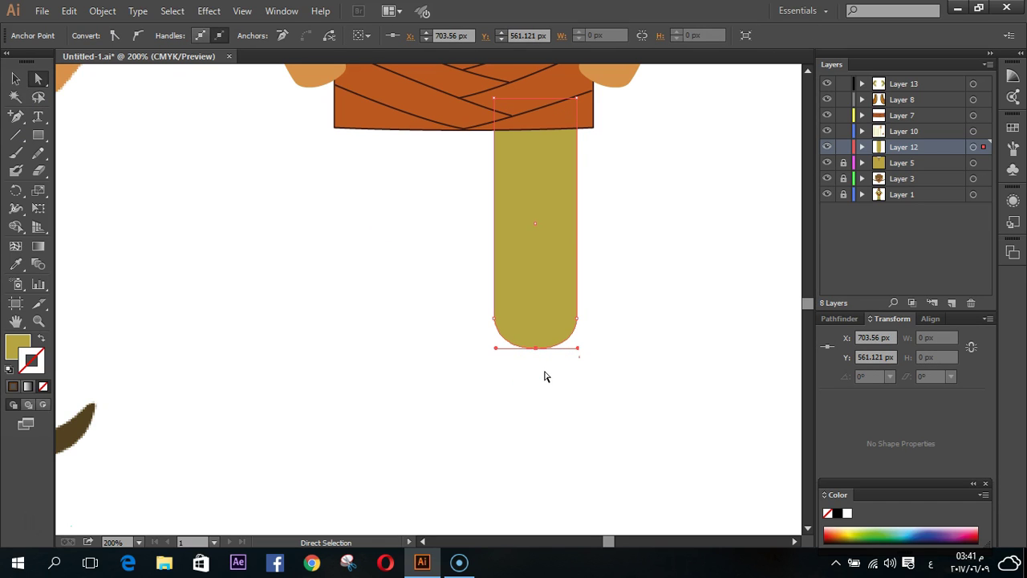
pyautogui.click(544, 376)
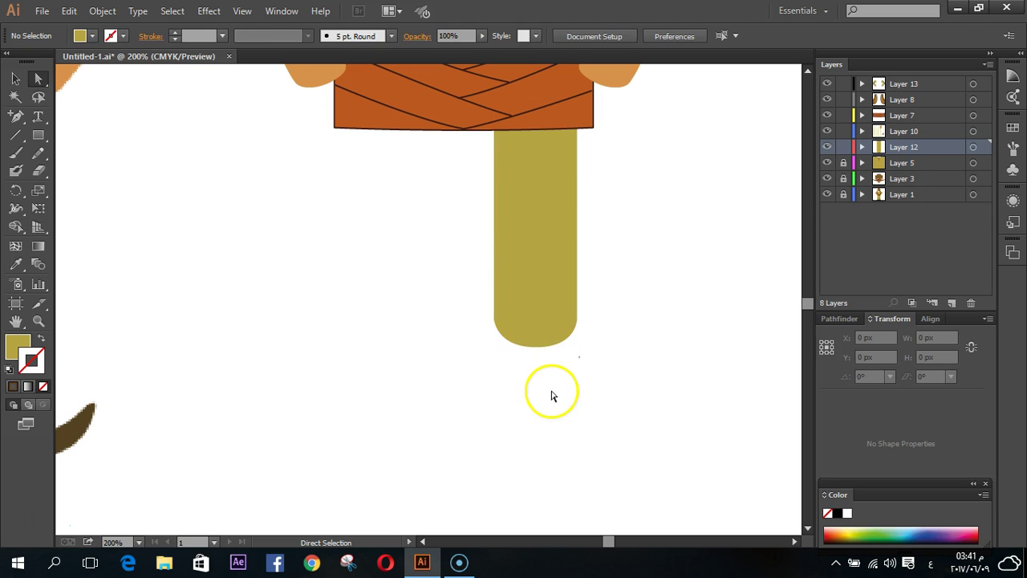
pyautogui.keyDown('alt'); pyautogui.scroll(-3, 550, 389); pyautogui.keyUp('alt')
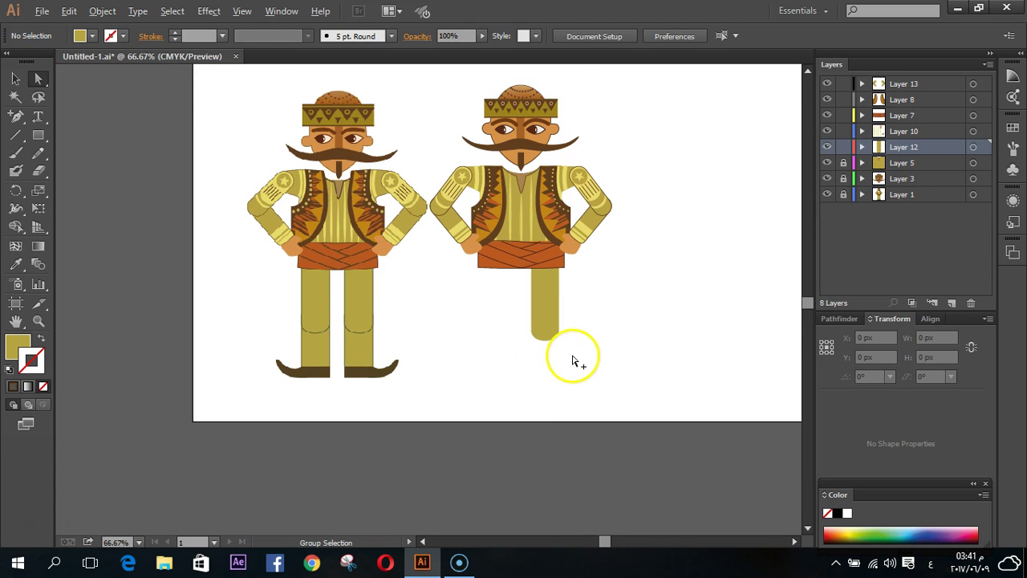
pyautogui.keyDown('alt'); pyautogui.scroll(1, 574, 360); pyautogui.keyUp('alt')
pyautogui.click(539, 281)
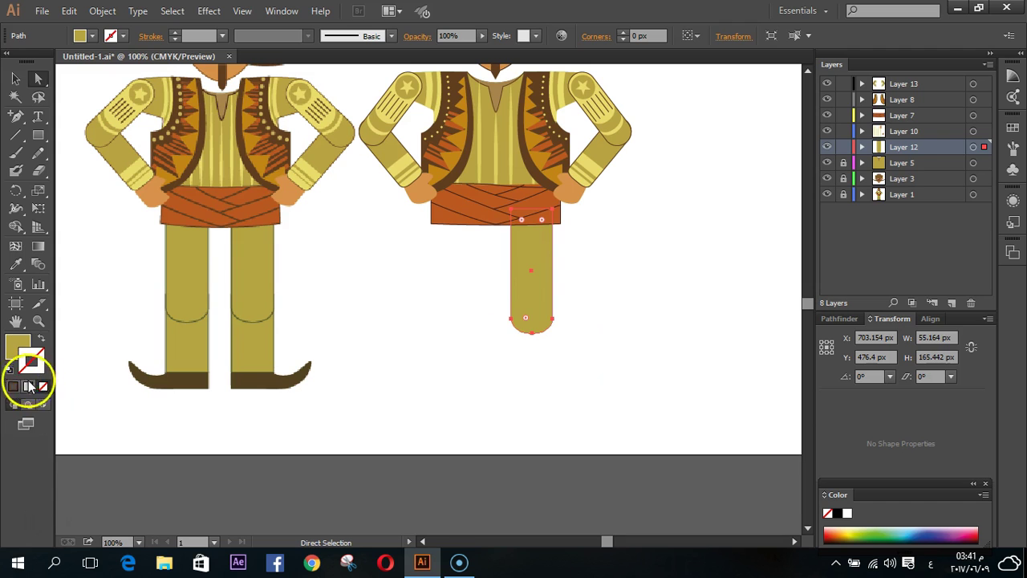
pyautogui.doubleClick(33, 365)
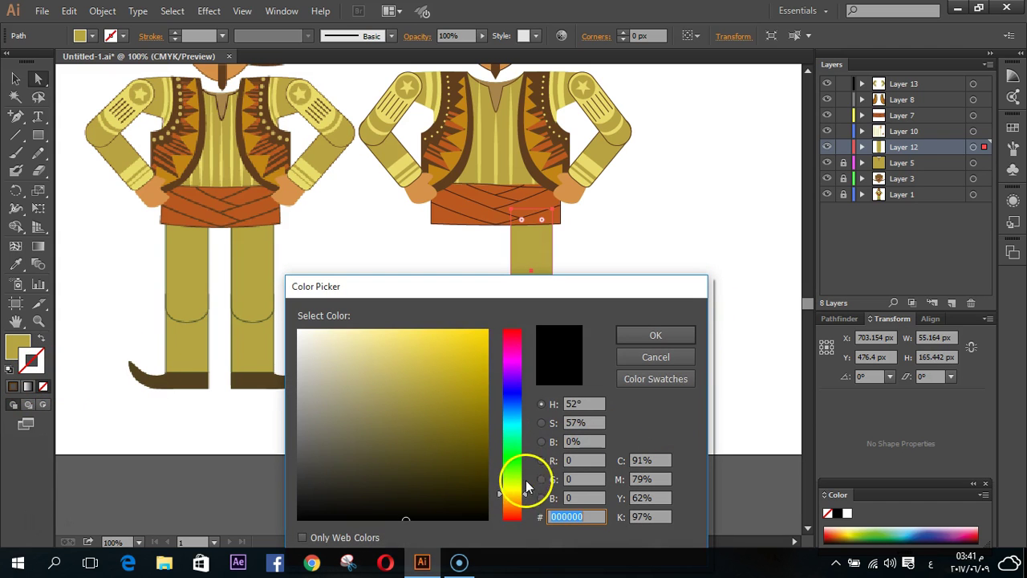
pyautogui.moveTo(509, 498); pyautogui.dragTo(510, 506)
pyautogui.moveTo(473, 426); pyautogui.dragTo(475, 456)
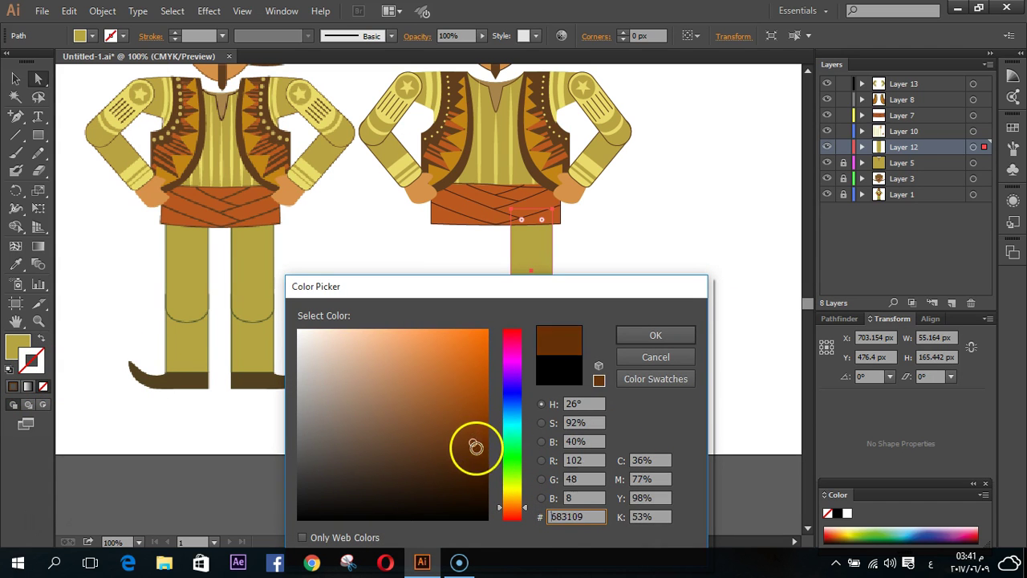
pyautogui.click(678, 340)
pyautogui.click(544, 504)
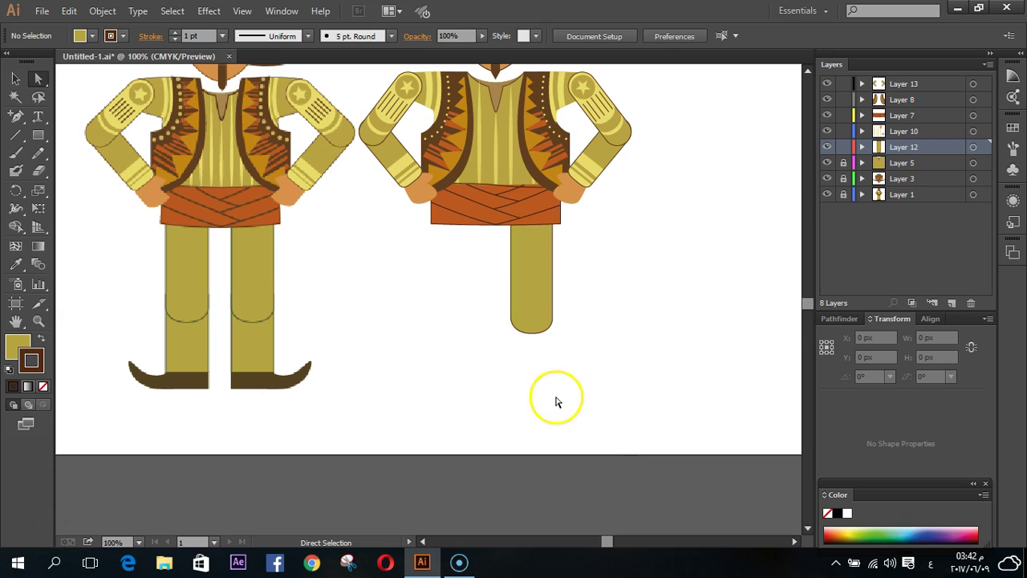
pyautogui.click(36, 138)
# - Duplicate the right figure's leg, nudge the copy down, and send it behind the original
pyautogui.click(16, 78)
pyautogui.click(533, 317)
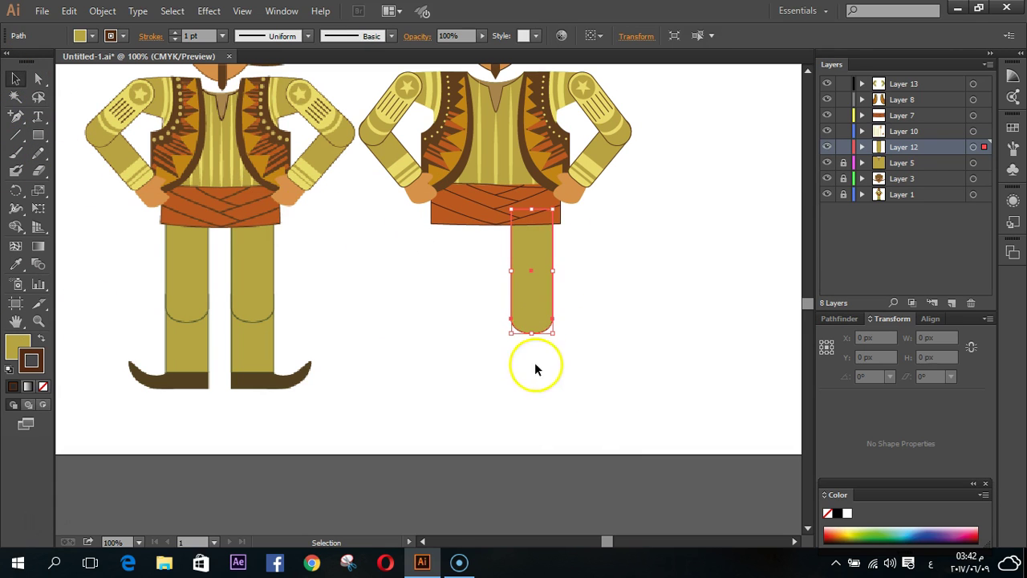
pyautogui.rightClick(538, 305)
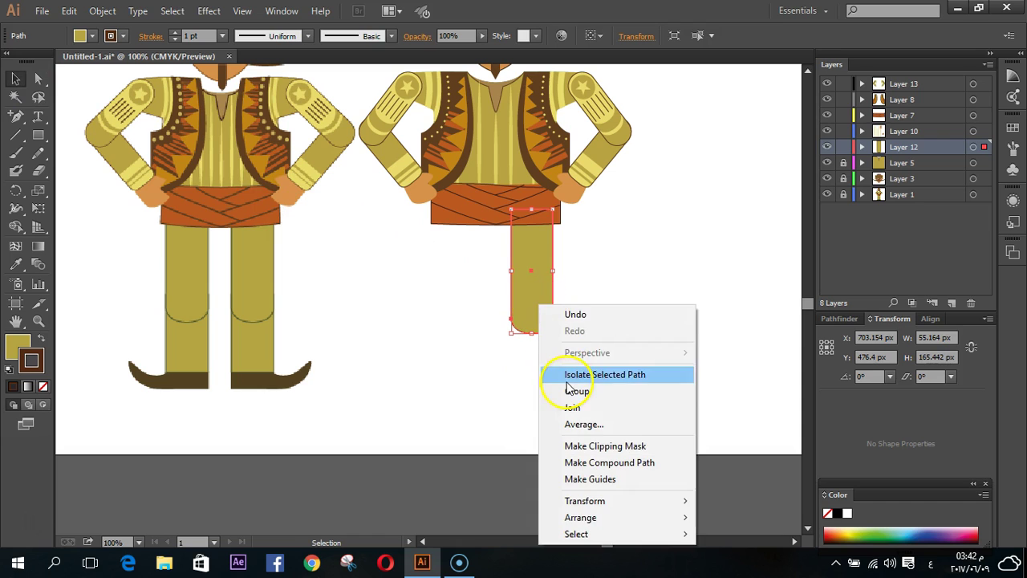
pyautogui.press('Escape')
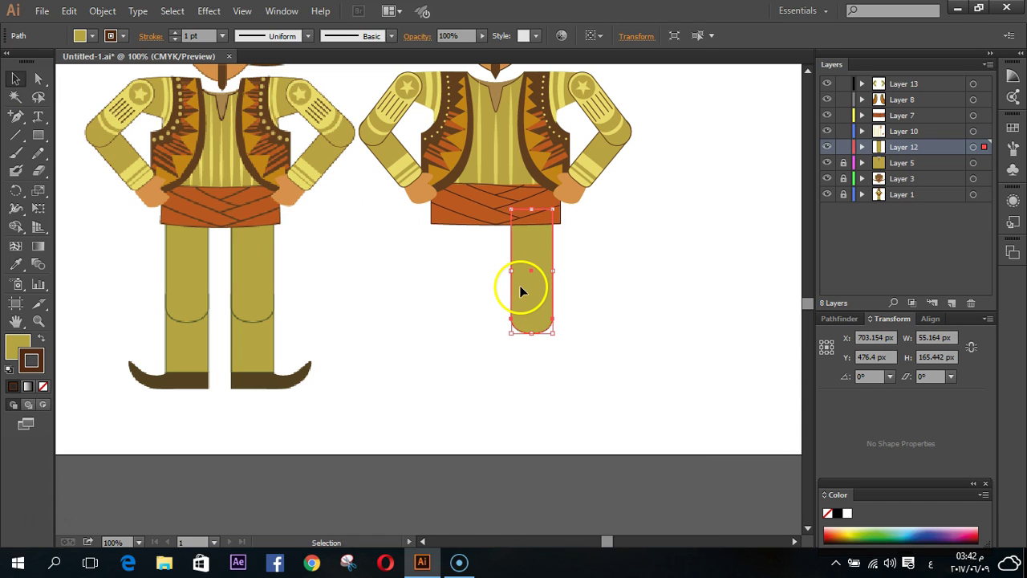
pyautogui.hotkey('shift', 'Down')
pyautogui.hotkey('shift', 'Down')
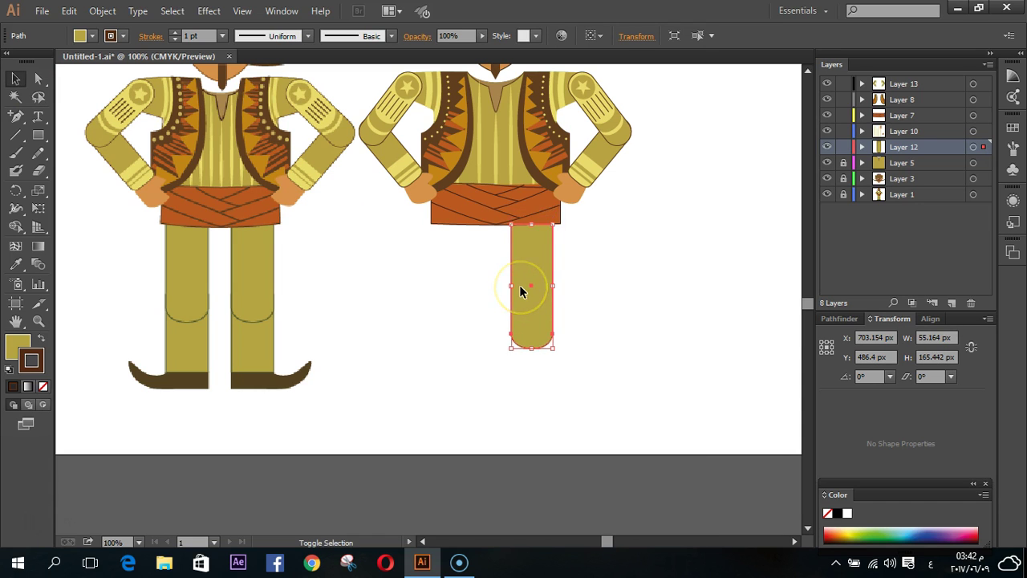
pyautogui.hotkey('shift', 'Down')
pyautogui.hotkey('shift', 'Down')
pyautogui.hotkey('shift', 'Down')
pyautogui.hotkey('shift', 'Down')
pyautogui.hotkey('shift', 'Down')
pyautogui.hotkey('shift', 'Down')
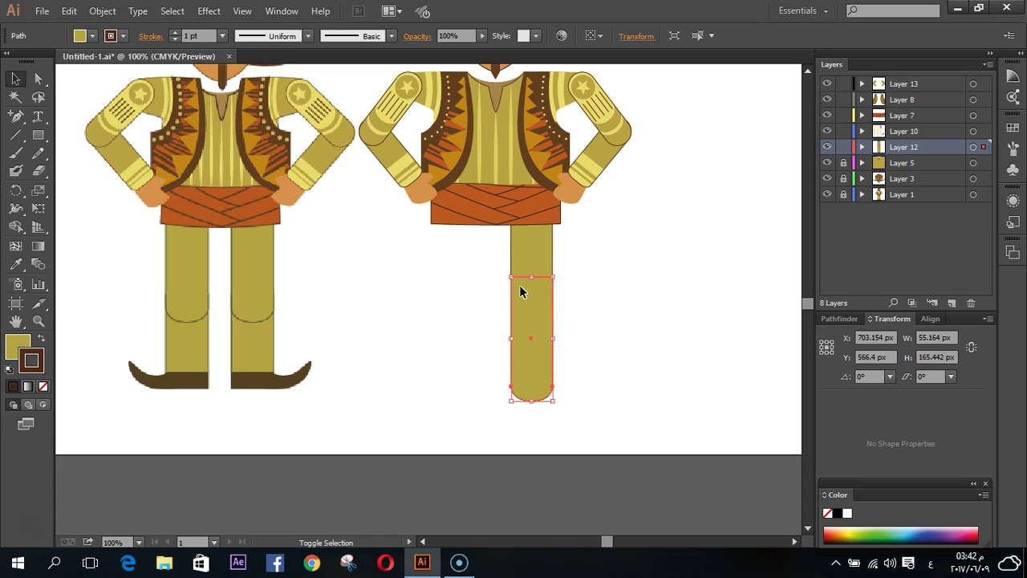
pyautogui.click(541, 413)
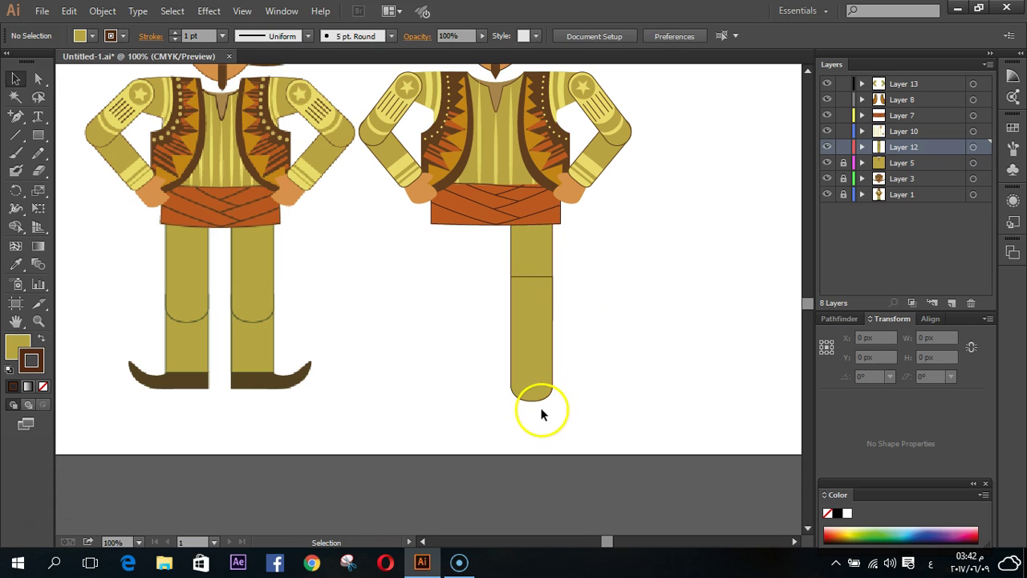
pyautogui.click(532, 380)
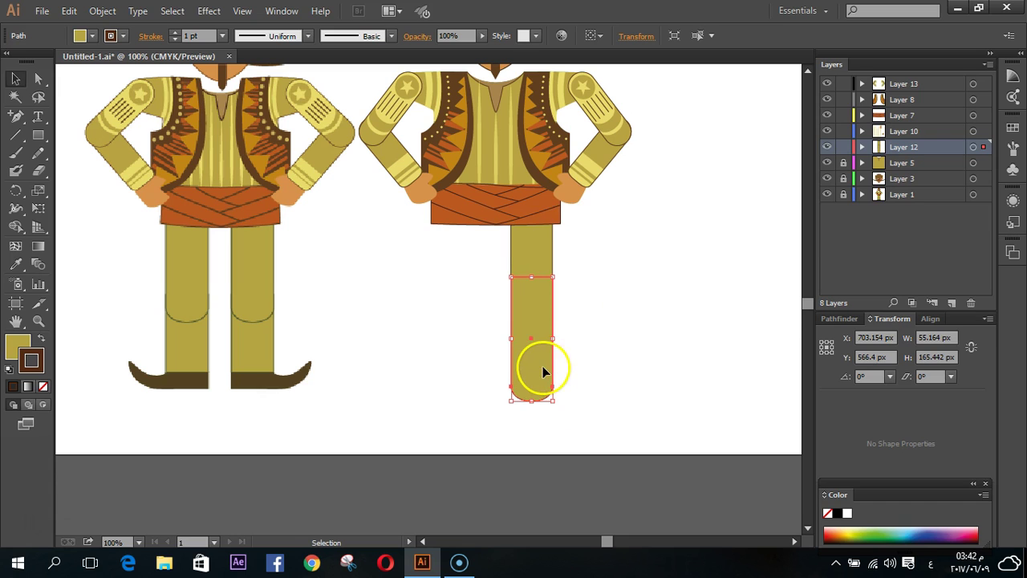
pyautogui.rightClick(543, 369)
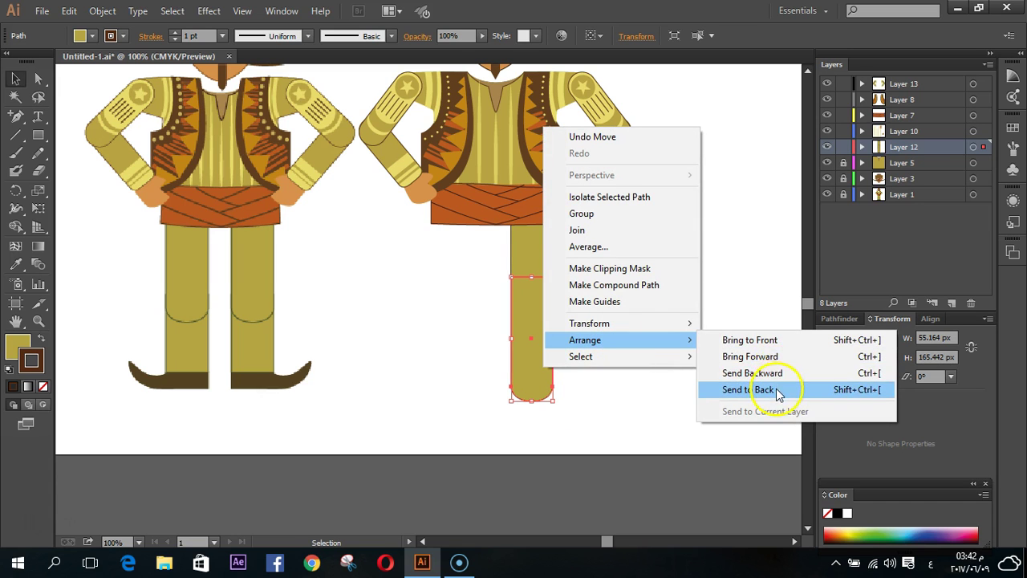
pyautogui.click(773, 390)
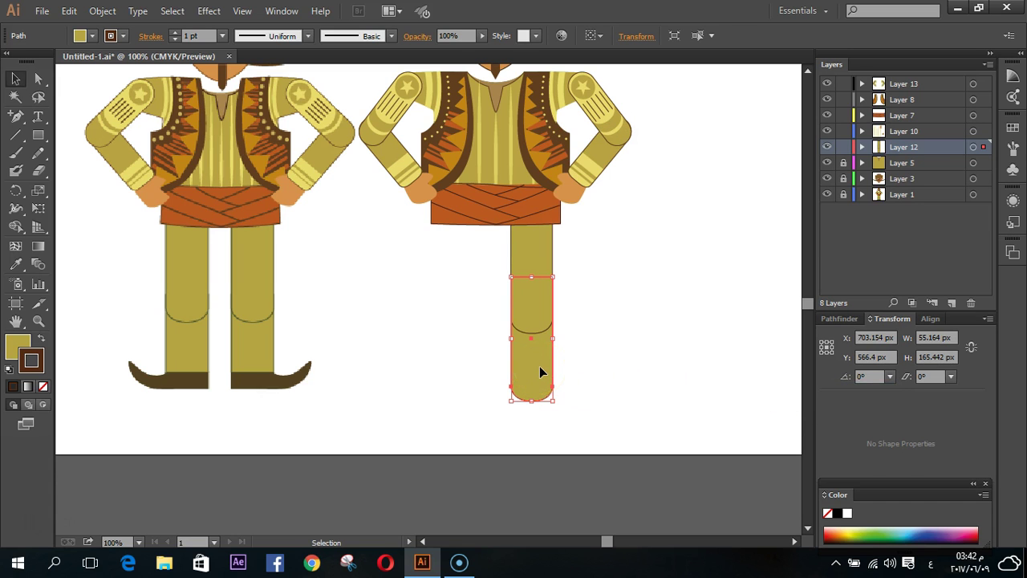
# - Shorten the lower leg piece to 91 px, leaving a curved knee seam
pyautogui.moveTo(532, 277); pyautogui.dragTo(537, 311)
pyautogui.click(567, 287)
pyautogui.click(542, 330)
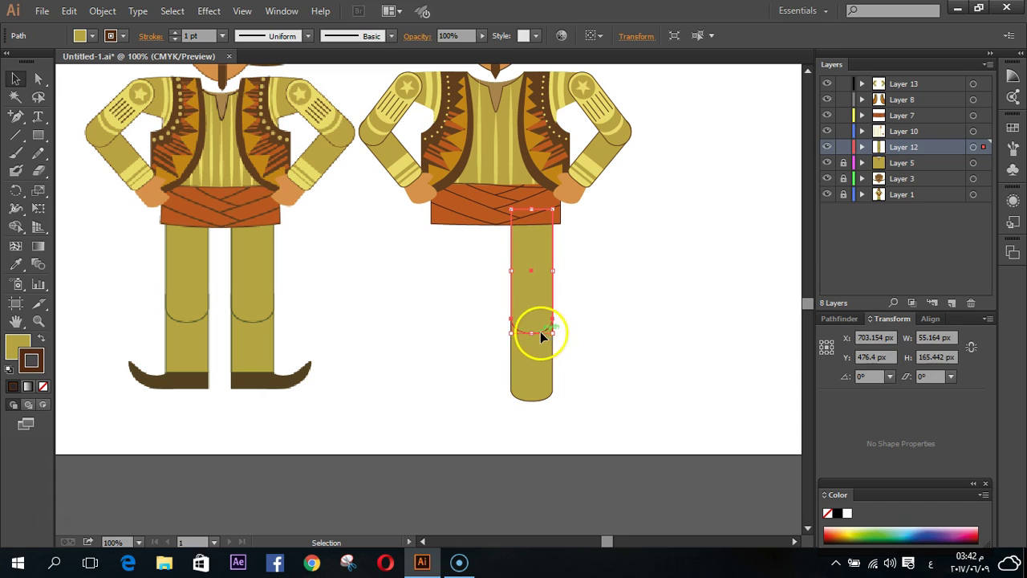
pyautogui.click(598, 329)
pyautogui.click(542, 385)
pyautogui.moveTo(531, 398); pyautogui.dragTo(529, 374)
pyautogui.click(570, 408)
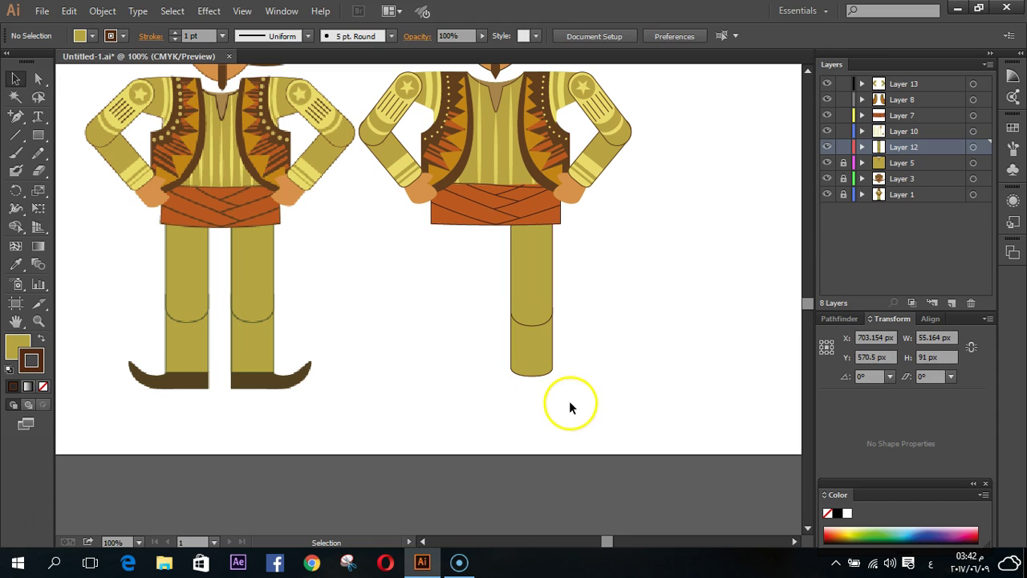
pyautogui.click(543, 362)
# - Cut a rectangle from the leg's rounded bottom with Pathfinder Minus Front
pyautogui.click(573, 401)
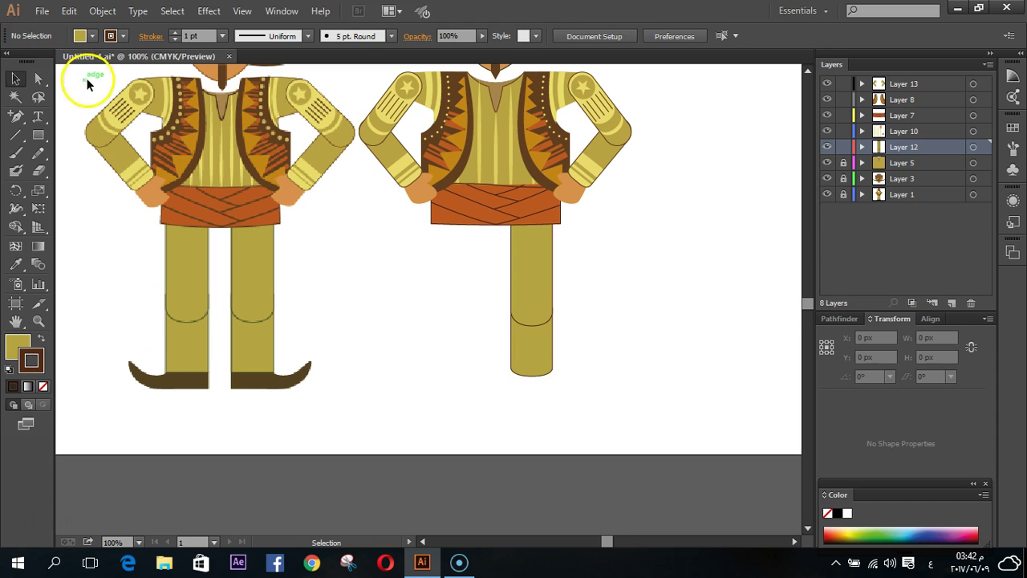
pyautogui.click(37, 134)
pyautogui.moveTo(594, 401); pyautogui.dragTo(478, 363)
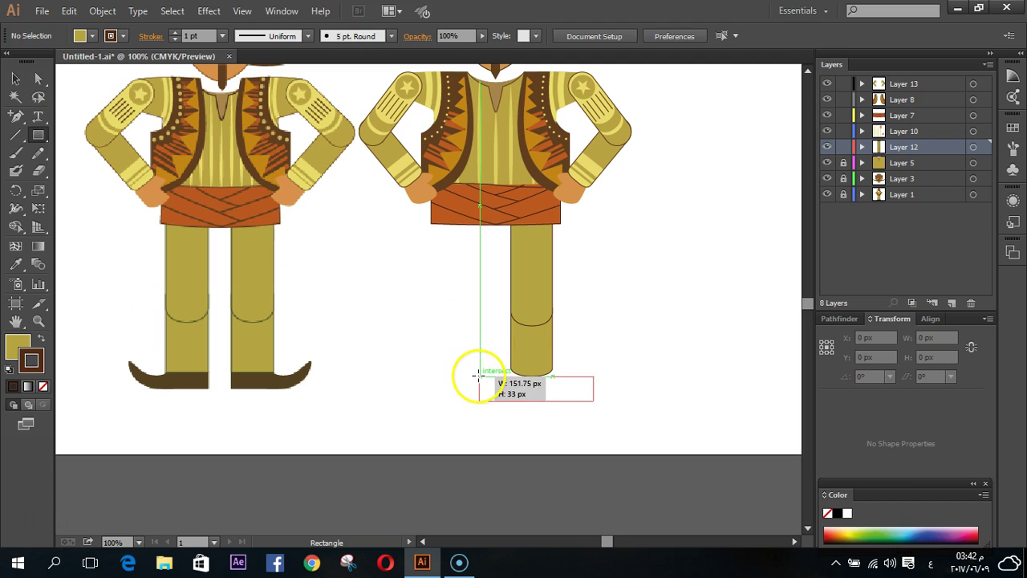
pyautogui.click(15, 78)
pyautogui.moveTo(579, 421)
pyautogui.mouseDown()
pyautogui.moveTo(513, 374)
pyautogui.moveTo(495, 342)
pyautogui.mouseUp()
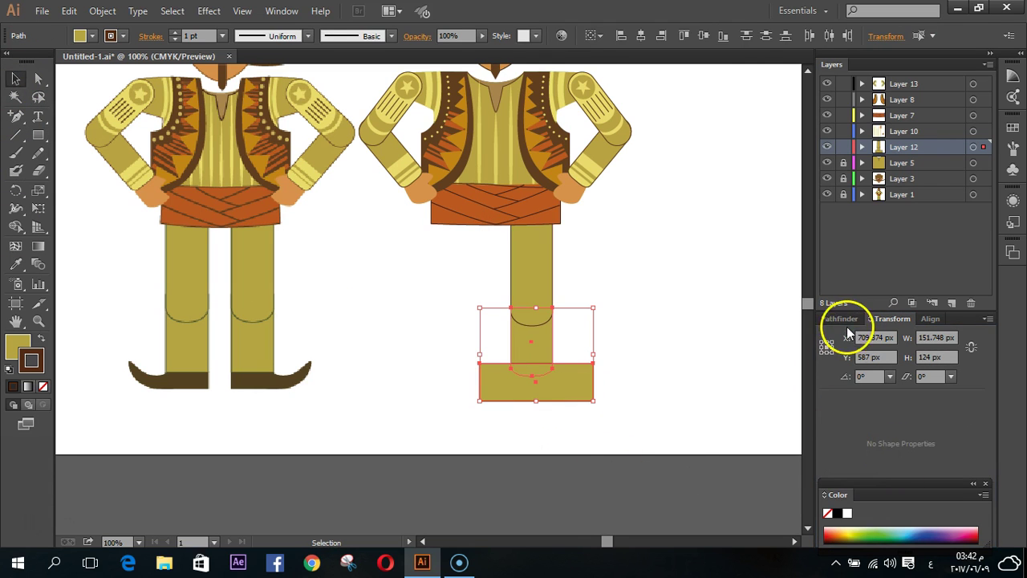
pyautogui.moveTo(846, 323); pyautogui.dragTo(865, 476)
pyautogui.click(985, 483)
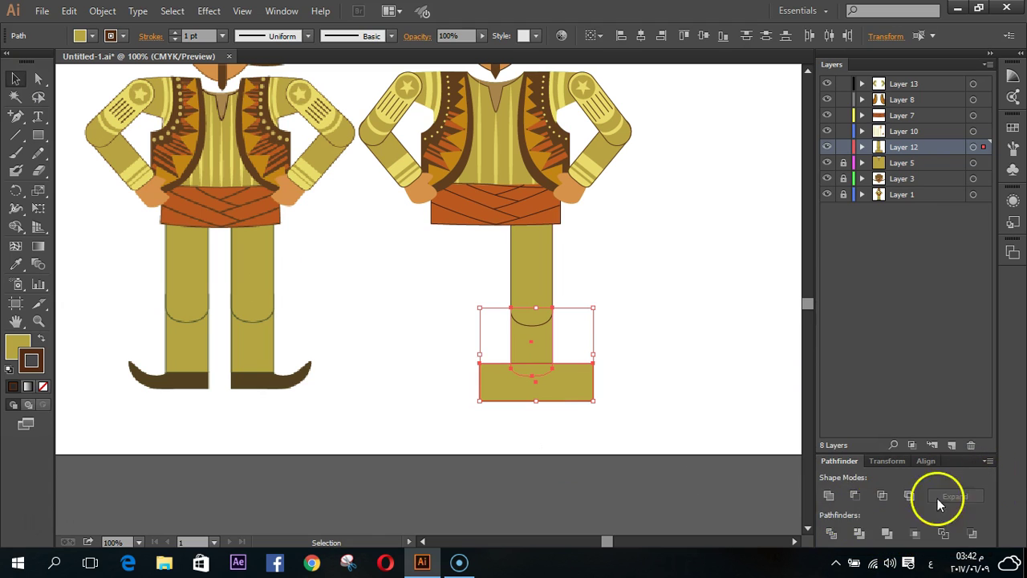
pyautogui.click(855, 499)
pyautogui.click(581, 411)
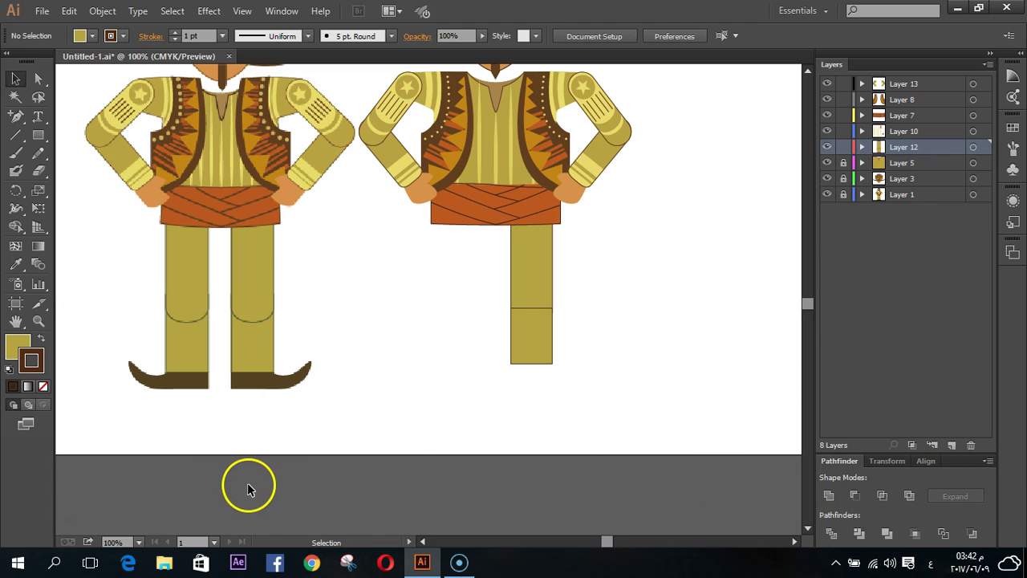
# - Bring the upper leg piece to the front
pyautogui.click(524, 278)
pyautogui.click(561, 375)
pyautogui.click(528, 291)
pyautogui.rightClick(528, 284)
pyautogui.moveTo(570, 497)
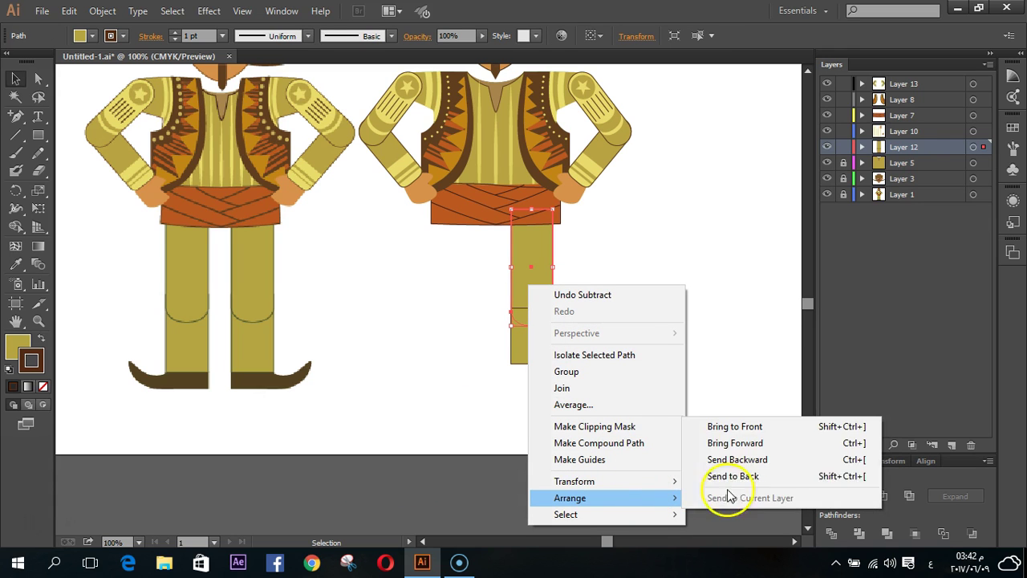
pyautogui.click(734, 426)
pyautogui.click(617, 417)
# - Stretch the lower leg piece further down below the knee seam
pyautogui.click(540, 385)
pyautogui.moveTo(532, 365); pyautogui.dragTo(535, 377)
pyautogui.click(583, 388)
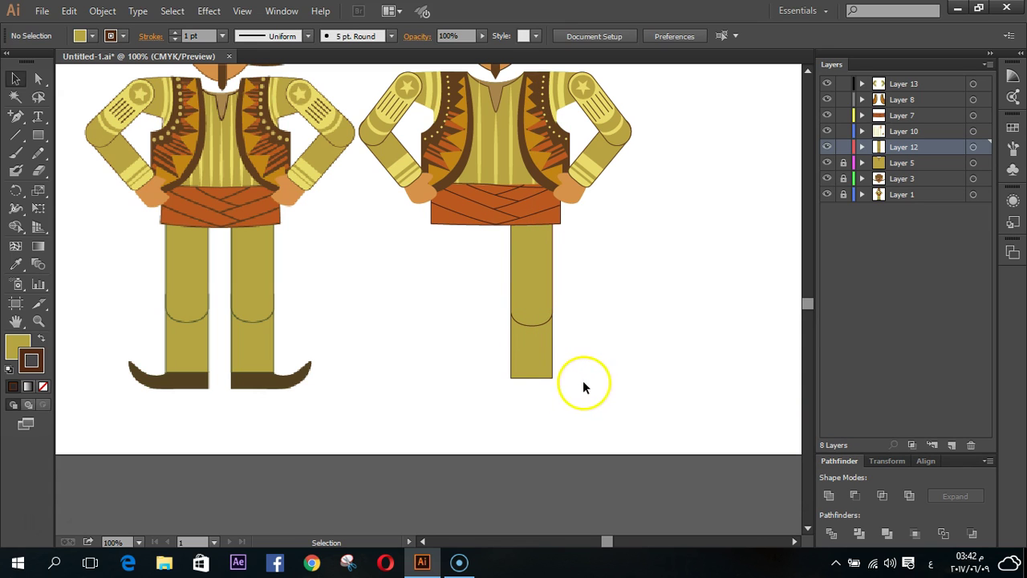
pyautogui.moveTo(538, 335); pyautogui.dragTo(502, 303)
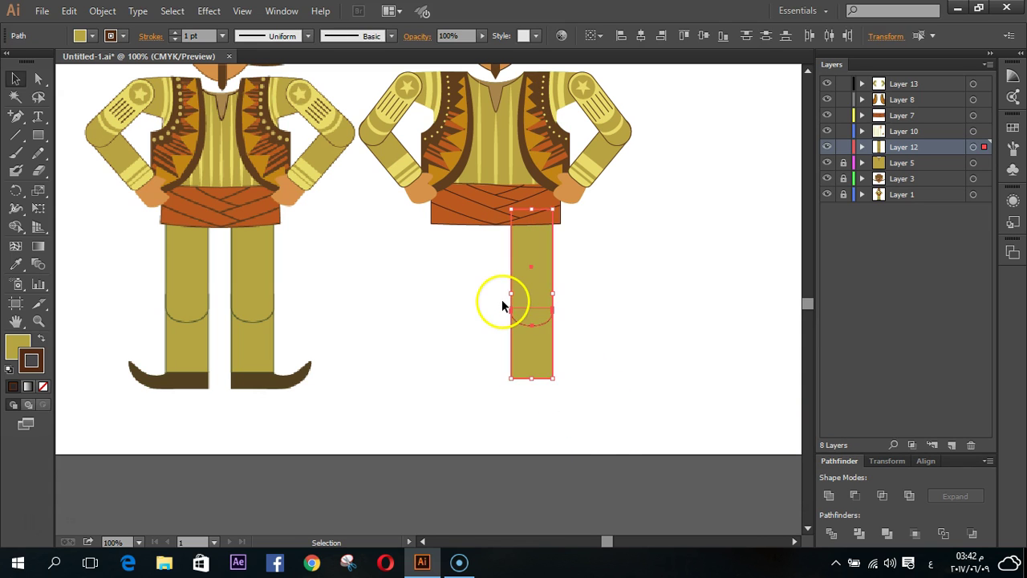
pyautogui.click(658, 391)
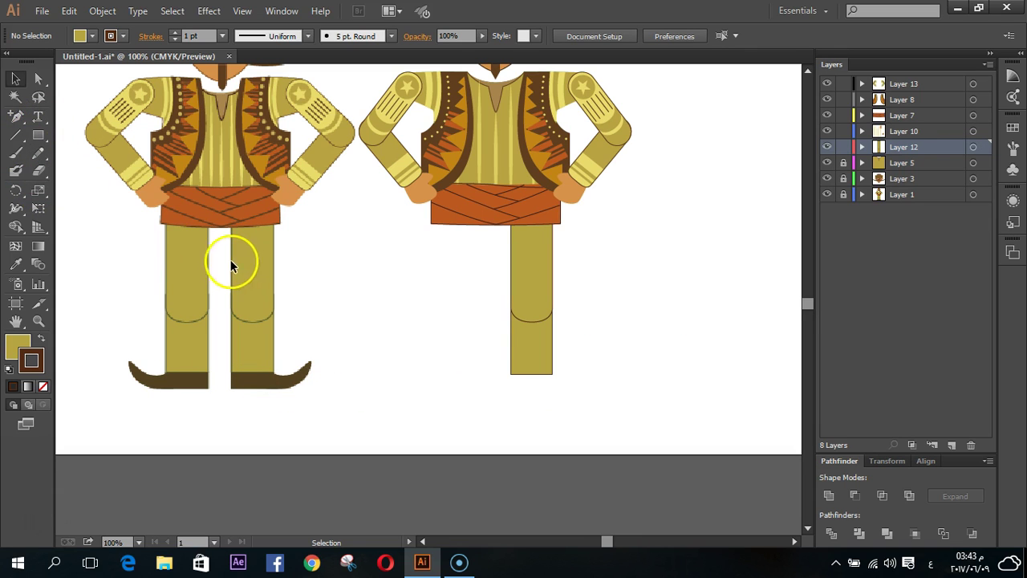
# - Start the Pen shoe outline along the leg's bottom edge and down to the heel
pyautogui.click(15, 116)
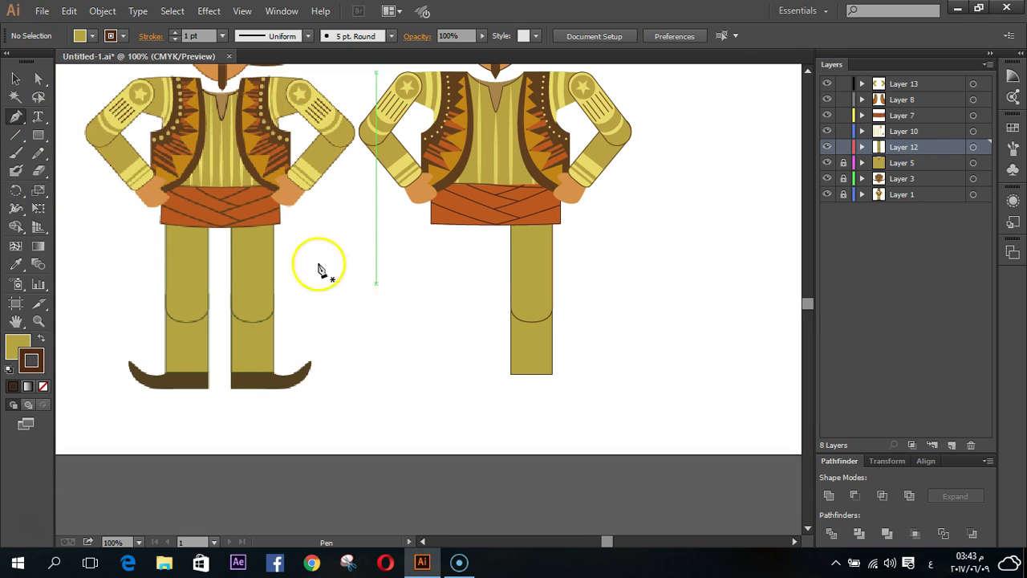
pyautogui.scroll(1, 578, 393)
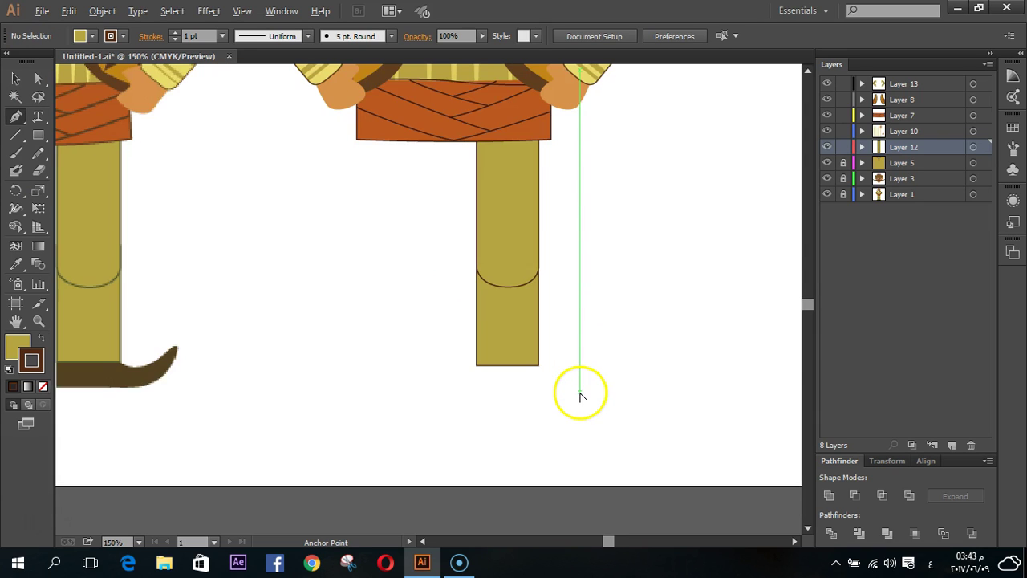
pyautogui.scroll(3, 548, 393)
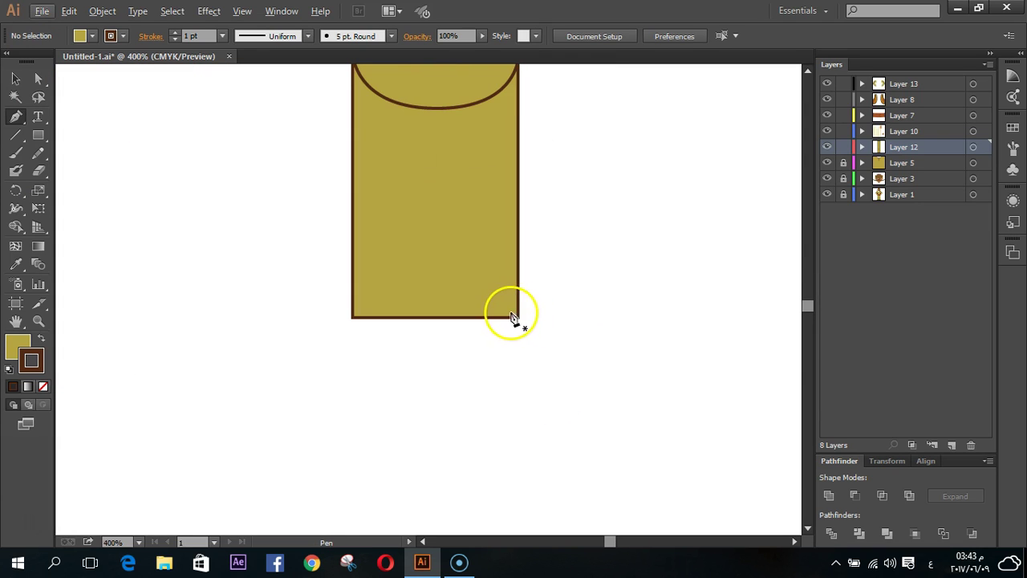
pyautogui.click(517, 324)
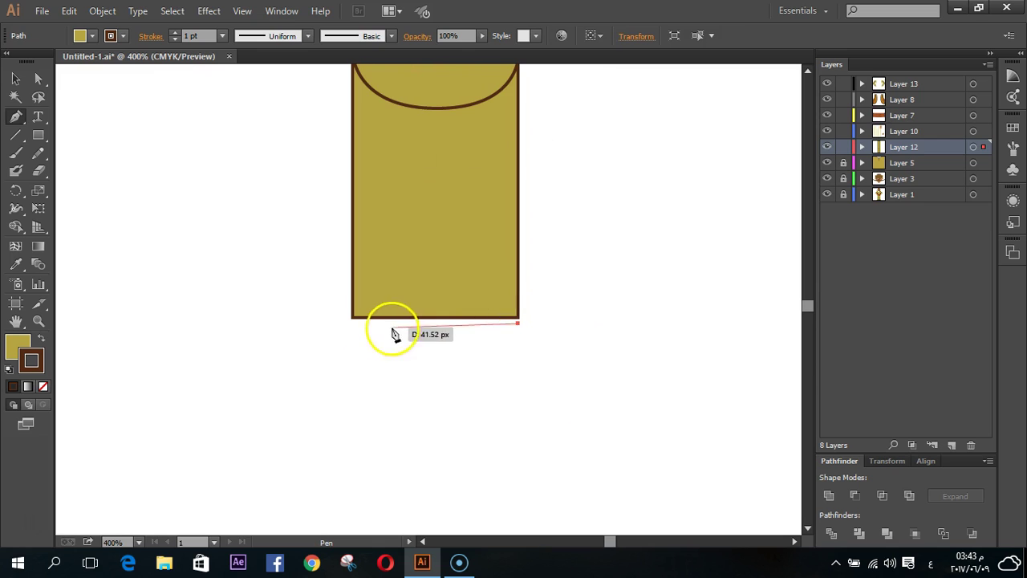
pyautogui.click(352, 323)
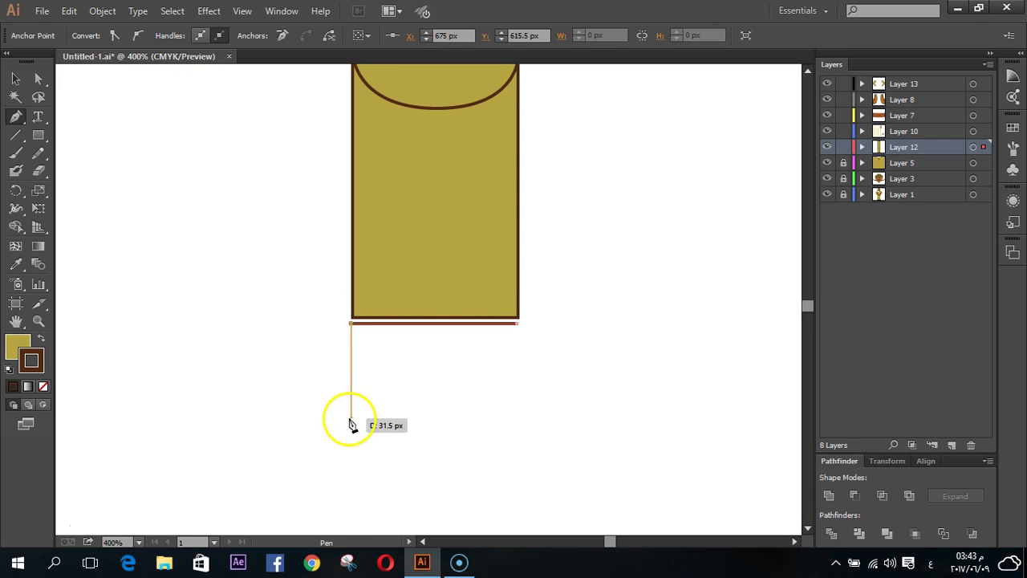
pyautogui.click(351, 423)
pyautogui.scroll(-3, 367, 425)
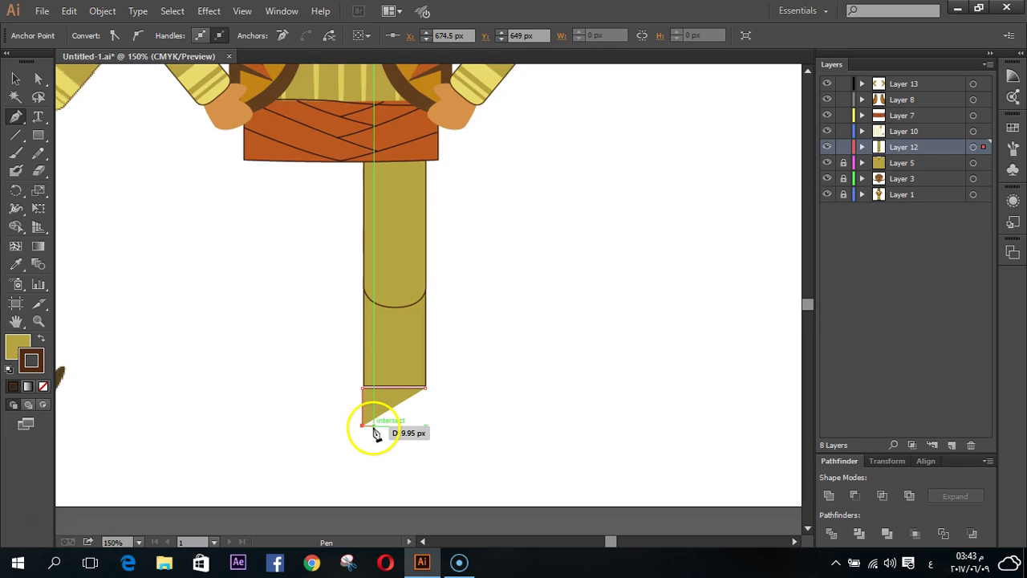
pyautogui.scroll(-1, 374, 433)
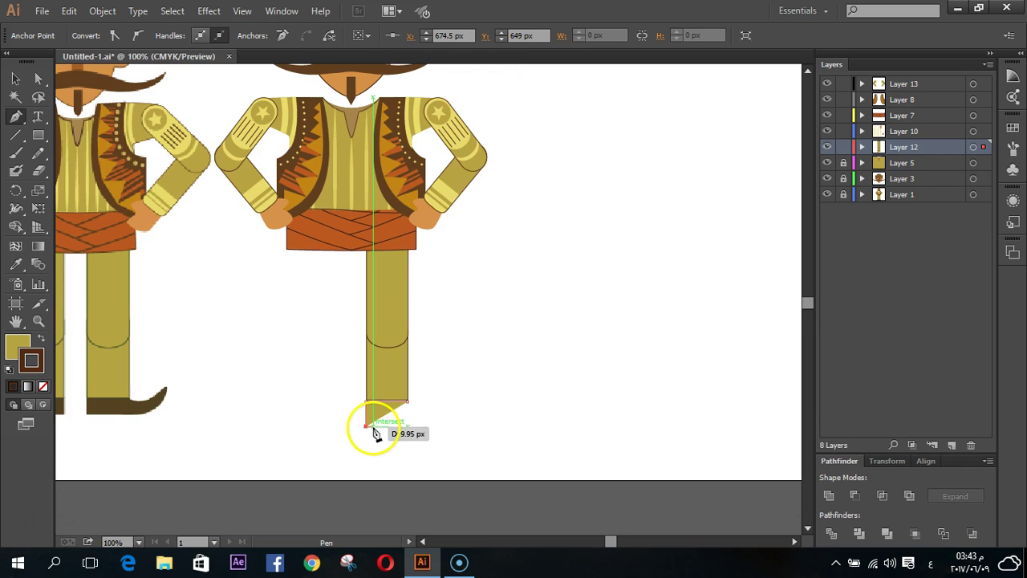
# - Extend the sole into an upturned pointed toe and close the shoe path
pyautogui.click(418, 426)
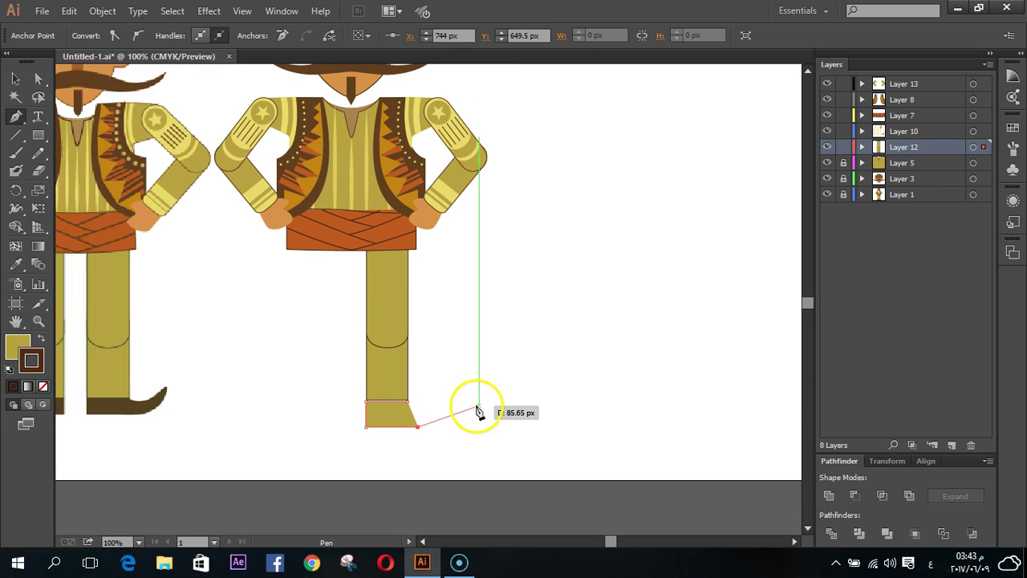
pyautogui.moveTo(476, 423); pyautogui.dragTo(475, 398)
pyautogui.hotkey('ctrl', 'z')
pyautogui.moveTo(480, 423); pyautogui.dragTo(493, 370)
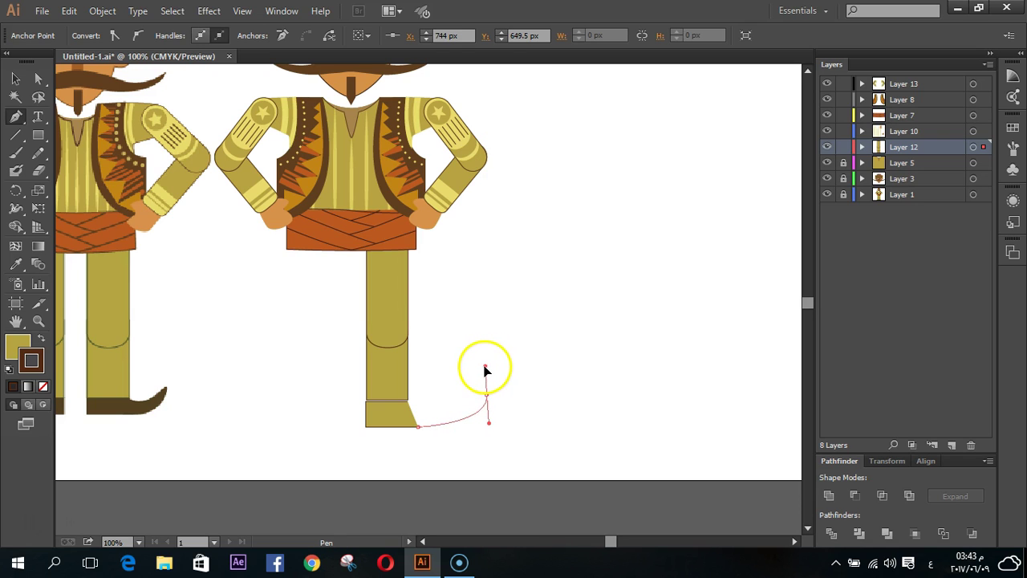
pyautogui.click(485, 396)
pyautogui.click(489, 423)
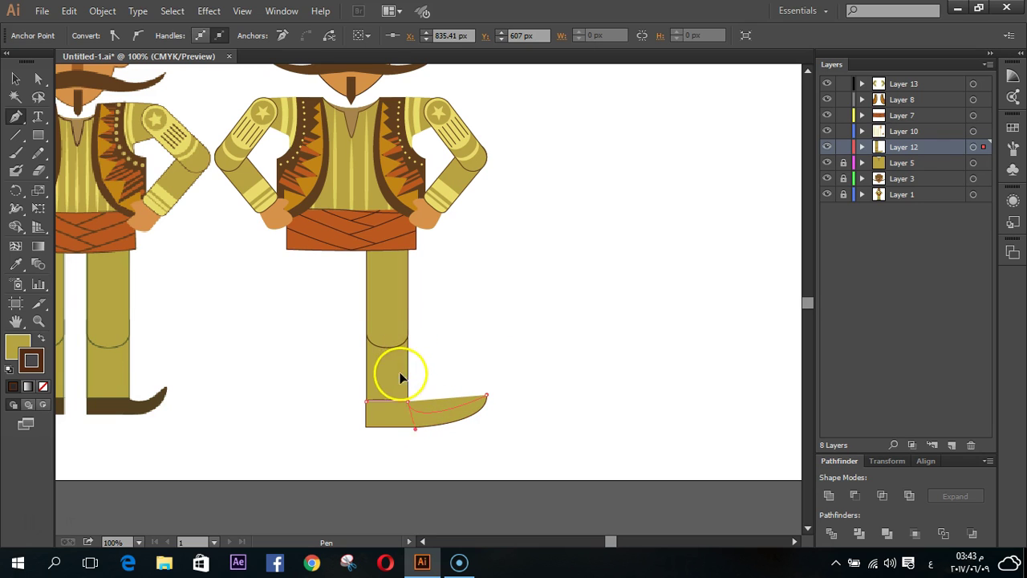
pyautogui.click(385, 384)
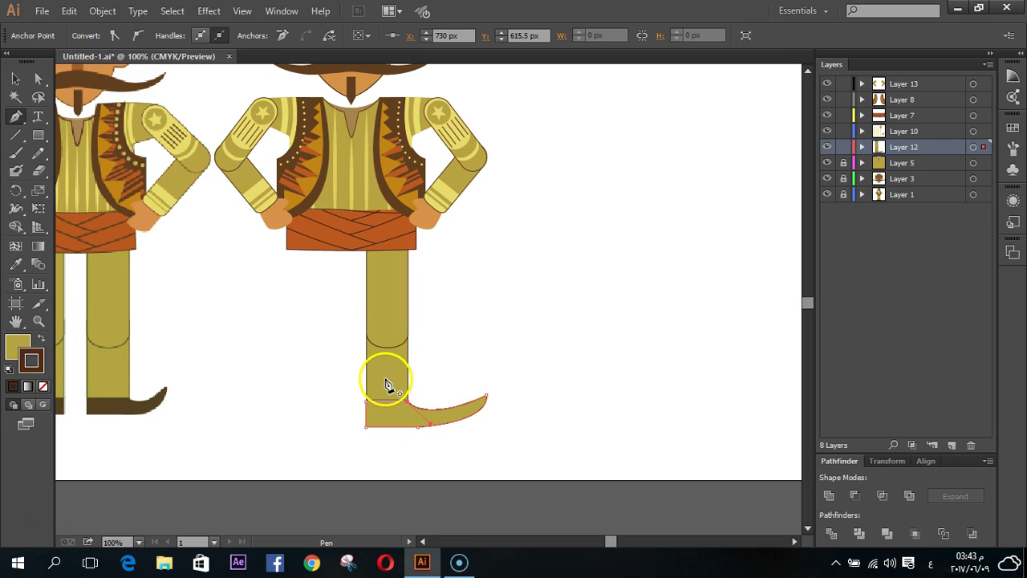
pyautogui.click(16, 79)
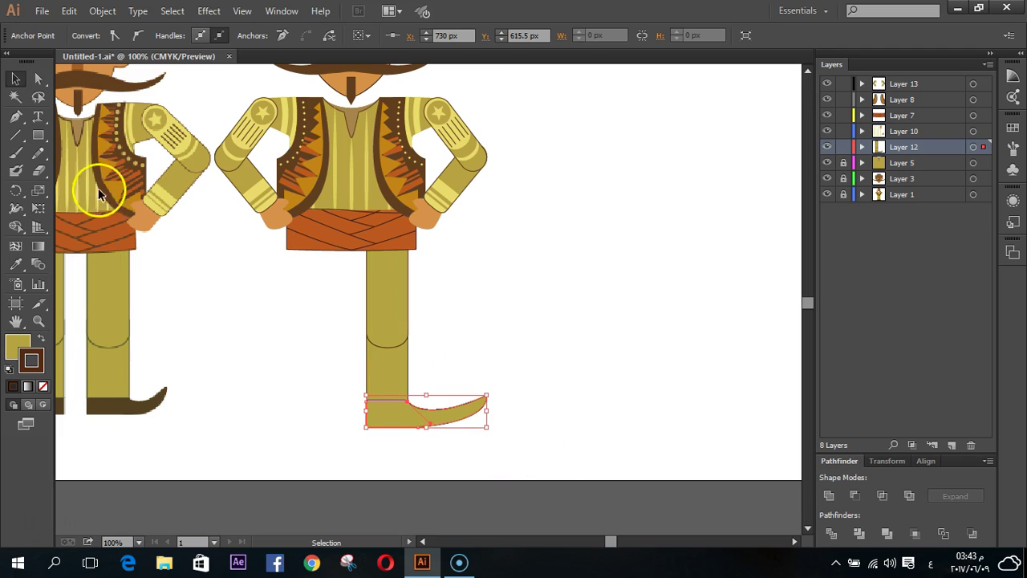
# - Swap fill and stroke so the shoe is dark brown, and set its stroke to None
pyautogui.click(41, 338)
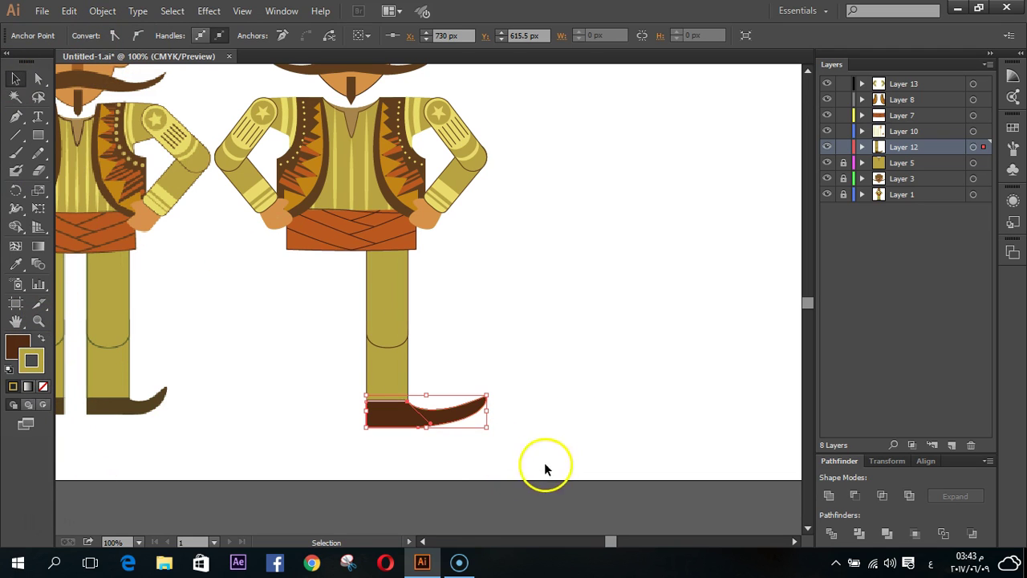
pyautogui.click(436, 441)
pyautogui.click(396, 418)
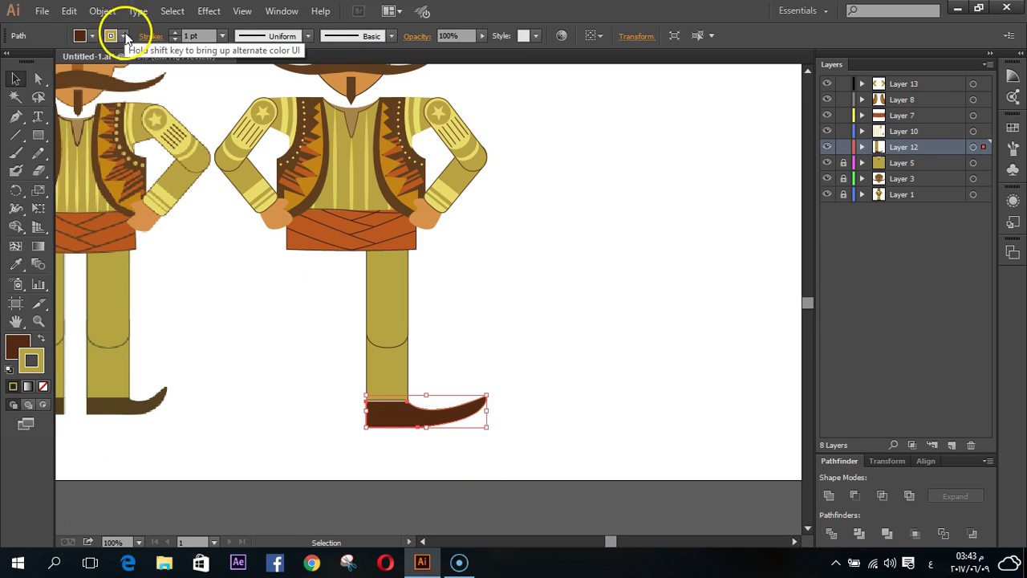
pyautogui.click(112, 35)
pyautogui.click(11, 61)
pyautogui.click(478, 482)
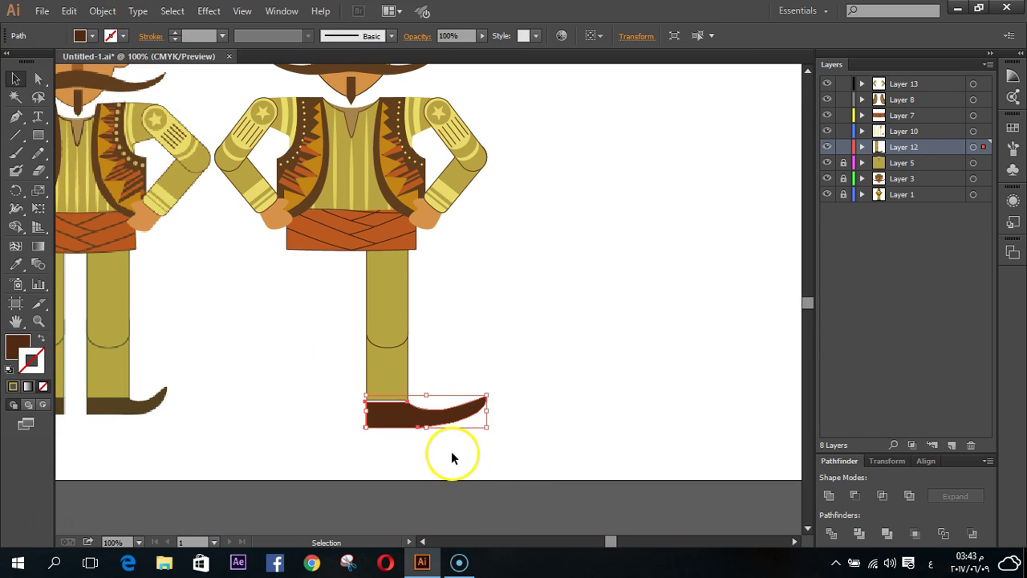
pyautogui.click(38, 79)
pyautogui.click(436, 436)
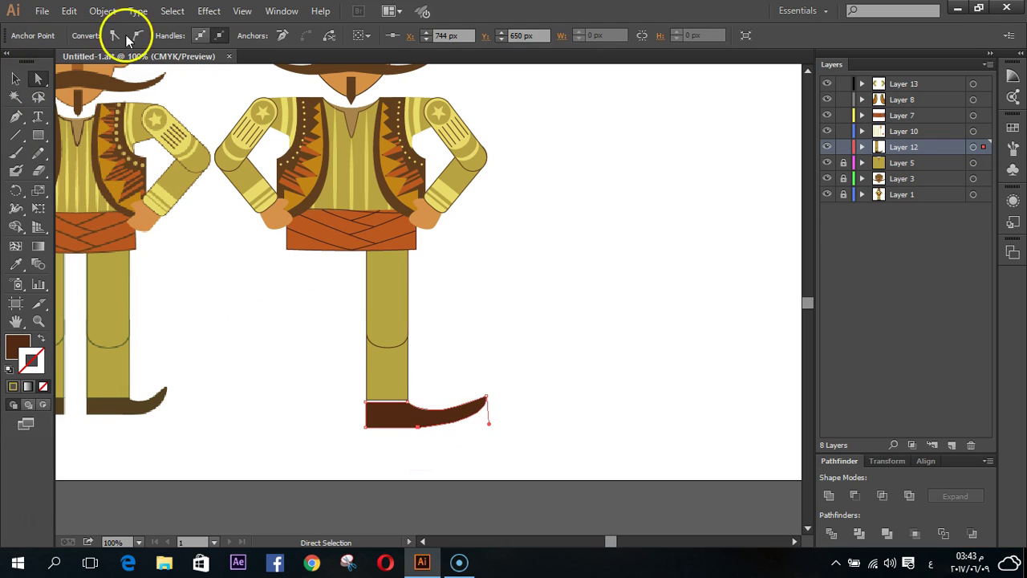
# - Convert the shoe-tip anchor to smooth and bend the toe into a tighter curl
pyautogui.moveTo(438, 432); pyautogui.dragTo(460, 433)
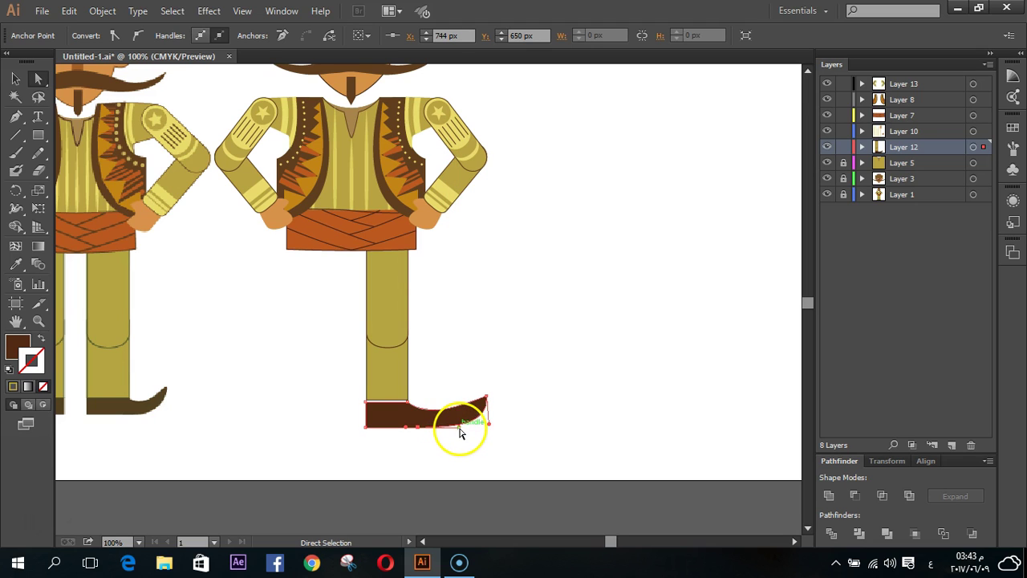
pyautogui.click(488, 400)
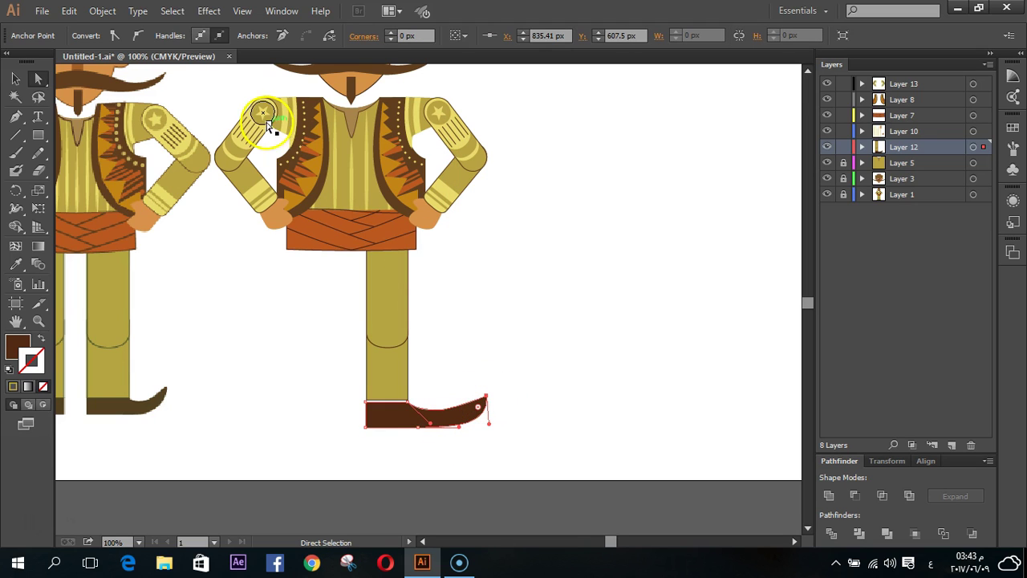
pyautogui.click(139, 37)
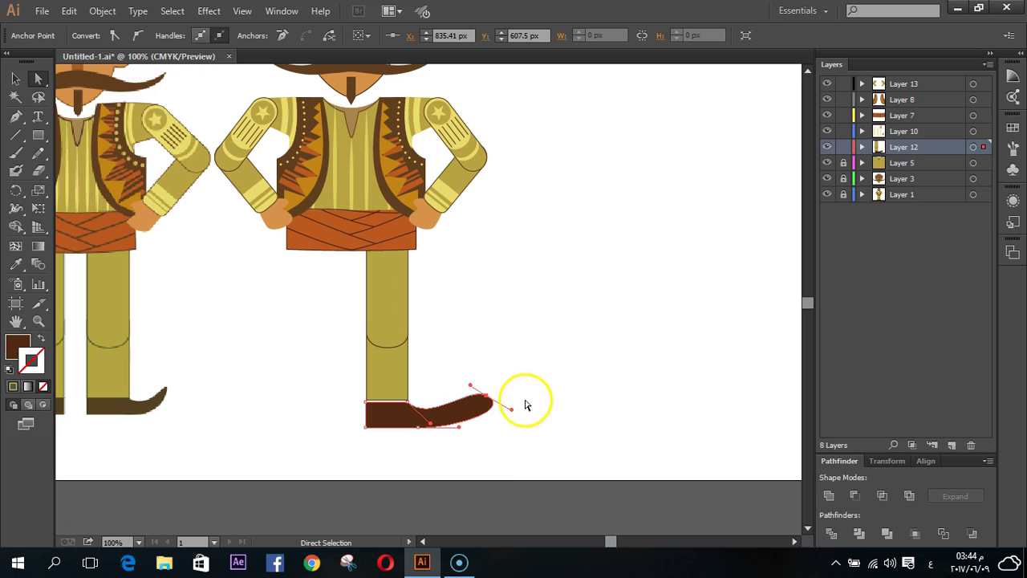
pyautogui.moveTo(515, 413); pyautogui.dragTo(486, 418)
pyautogui.moveTo(488, 379); pyautogui.dragTo(486, 398)
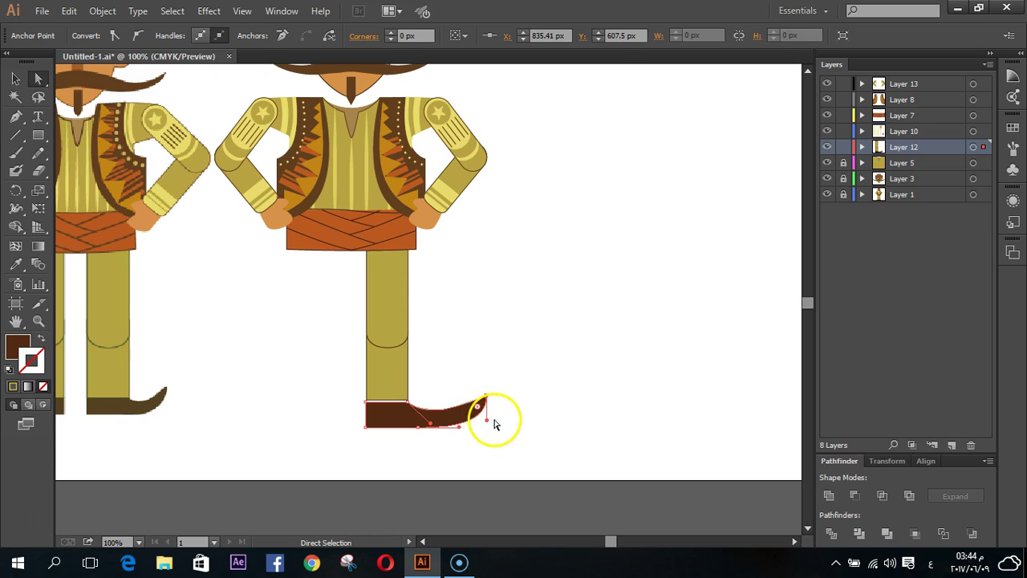
pyautogui.hotkey('ctrl', 'z')
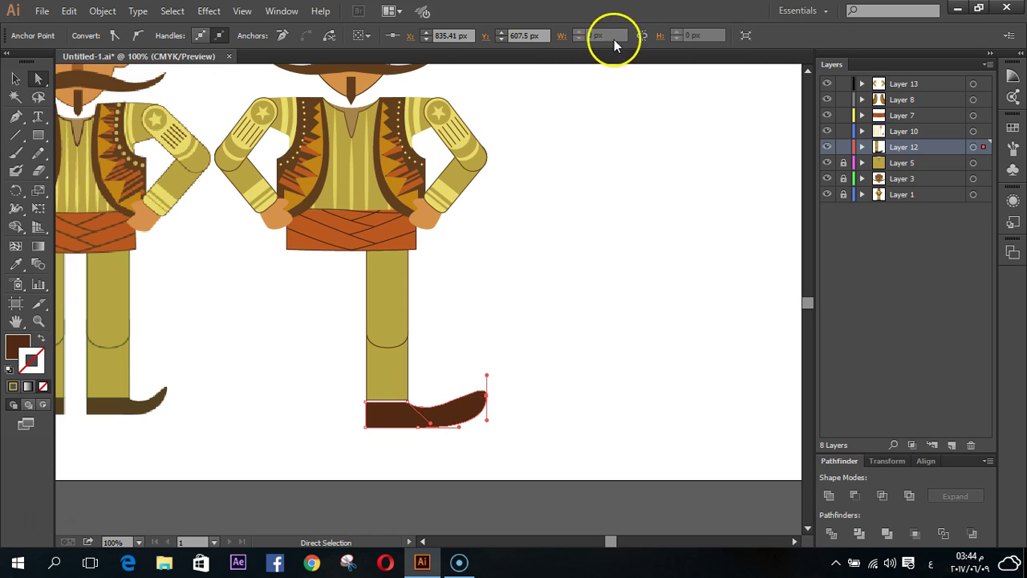
pyautogui.scroll(1, 496, 423)
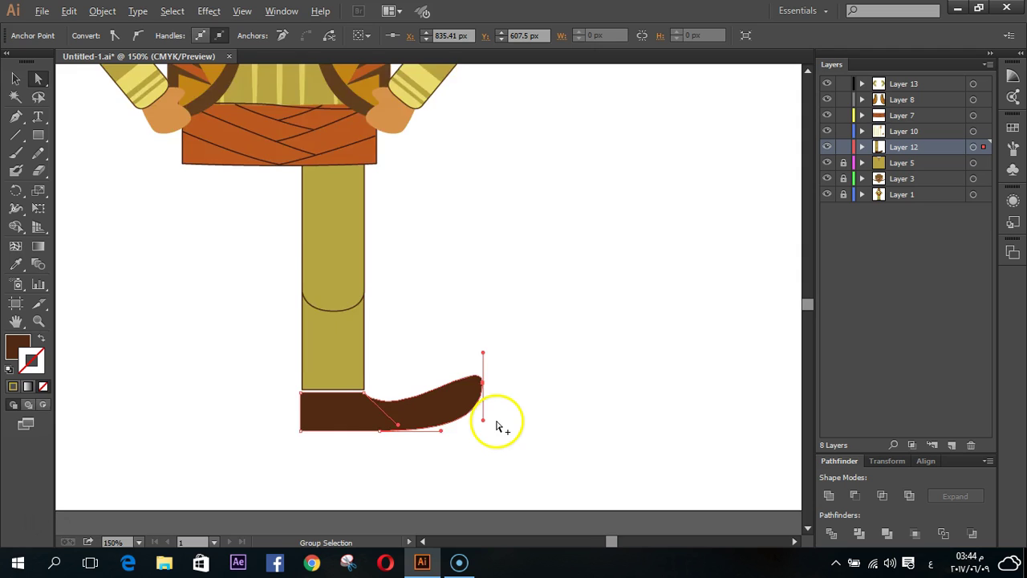
pyautogui.scroll(1, 495, 422)
pyautogui.moveTo(478, 331); pyautogui.dragTo(473, 361)
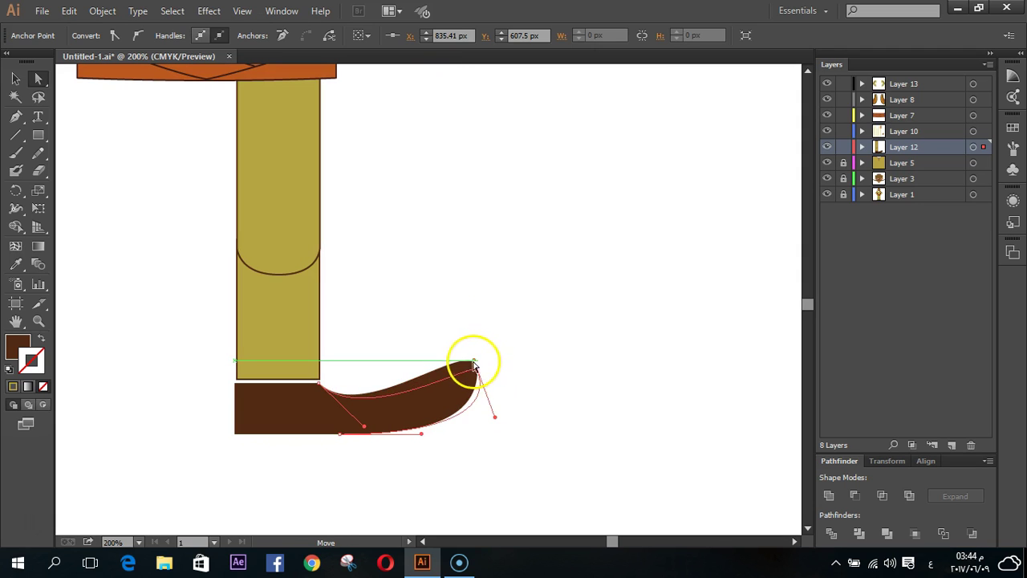
pyautogui.moveTo(495, 418); pyautogui.dragTo(480, 405)
pyautogui.moveTo(422, 434); pyautogui.dragTo(450, 434)
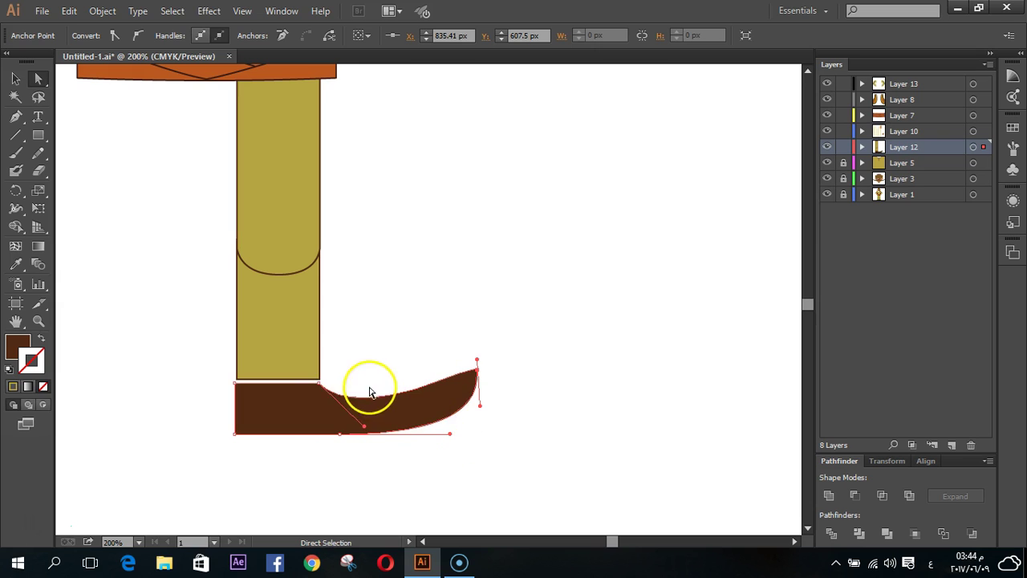
# - Reshape the shoe's top edge curve where the toe begins
pyautogui.click(320, 381)
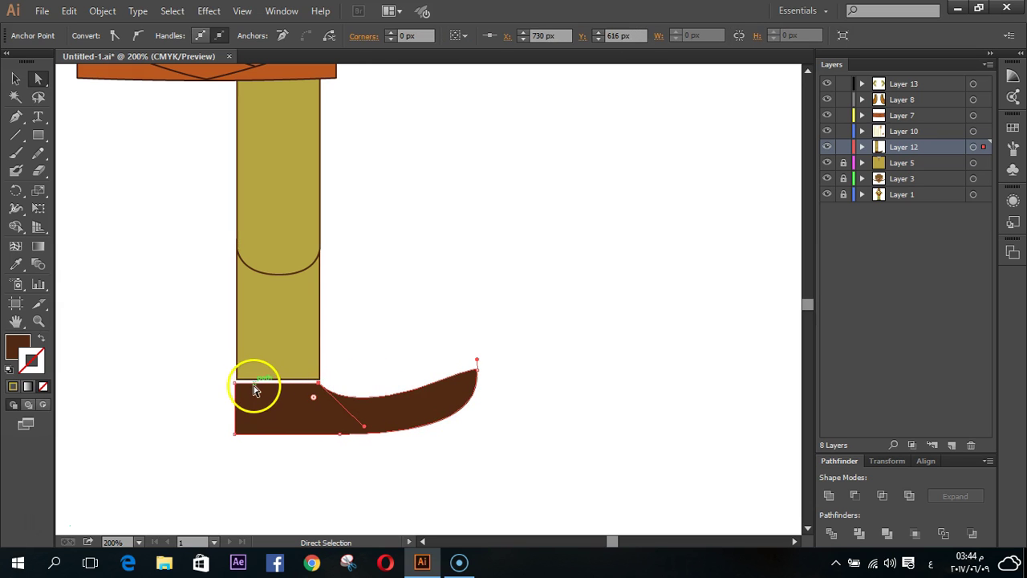
pyautogui.keyDown('shift'); pyautogui.click(236, 384); pyautogui.keyUp('shift')
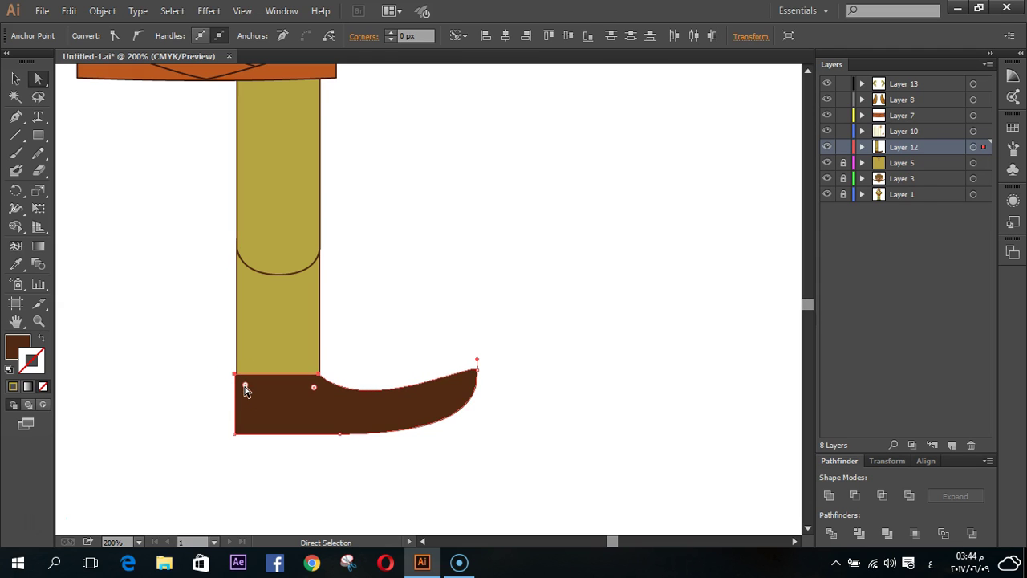
pyautogui.click(325, 373)
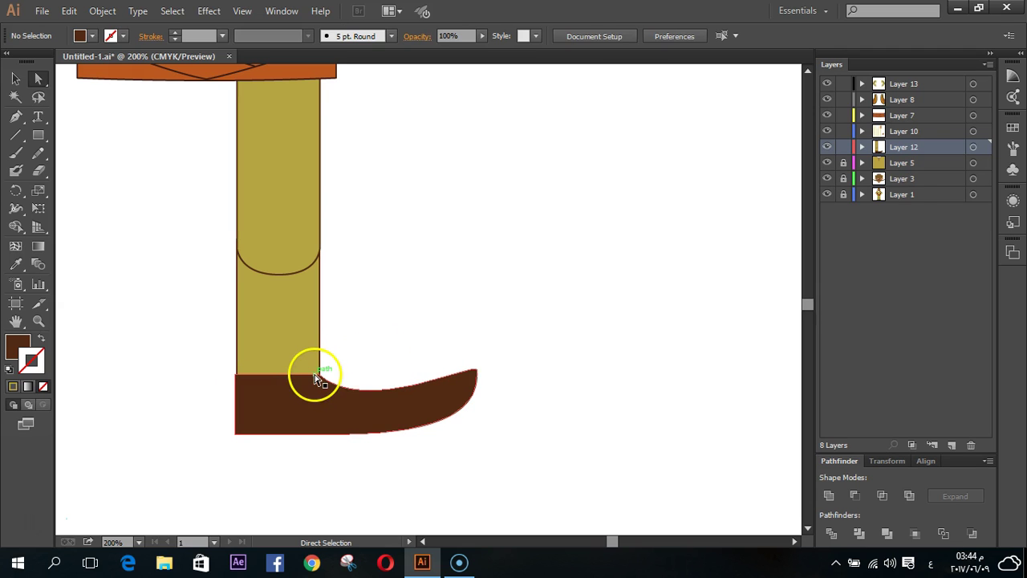
pyautogui.click(318, 381)
pyautogui.moveTo(365, 422); pyautogui.dragTo(396, 435)
pyautogui.click(453, 381)
# - Move the tip point down and left and smooth the shoe's underside curve
pyautogui.click(458, 389)
pyautogui.click(477, 363)
pyautogui.moveTo(479, 370)
pyautogui.mouseDown()
pyautogui.moveTo(482, 402)
pyautogui.moveTo(484, 392)
pyautogui.mouseUp()
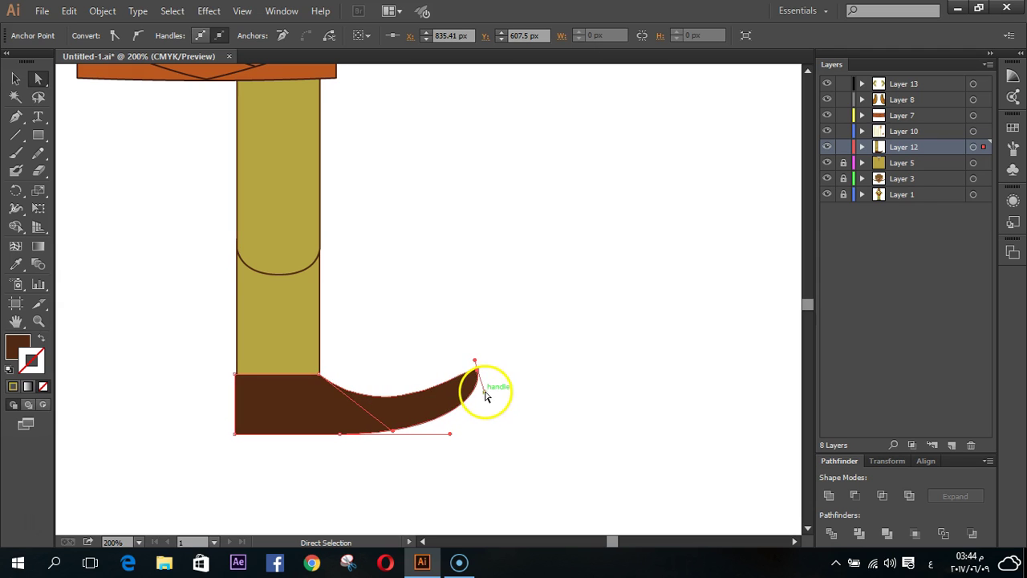
pyautogui.moveTo(451, 434); pyautogui.dragTo(468, 434)
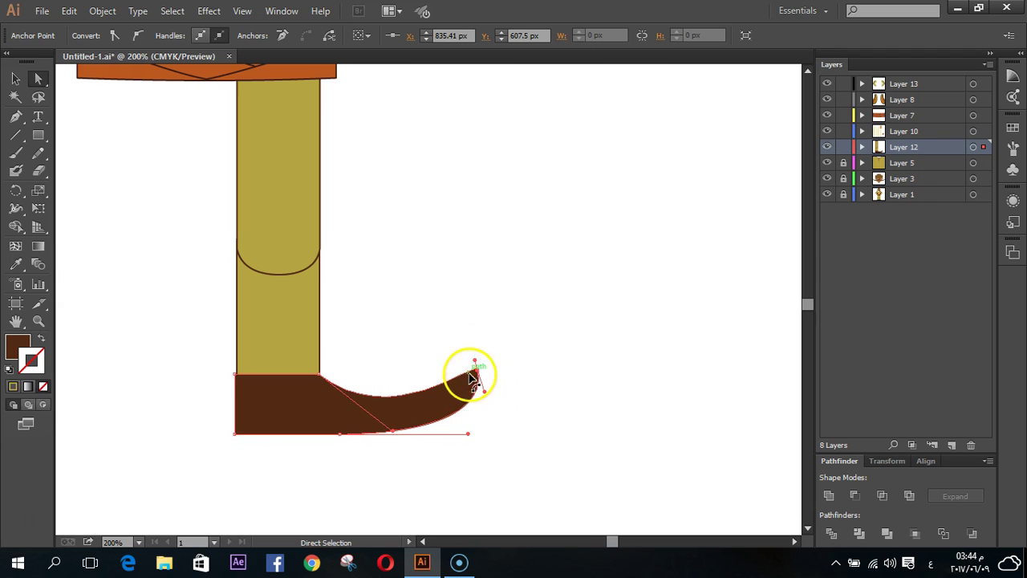
pyautogui.moveTo(475, 365); pyautogui.dragTo(462, 385)
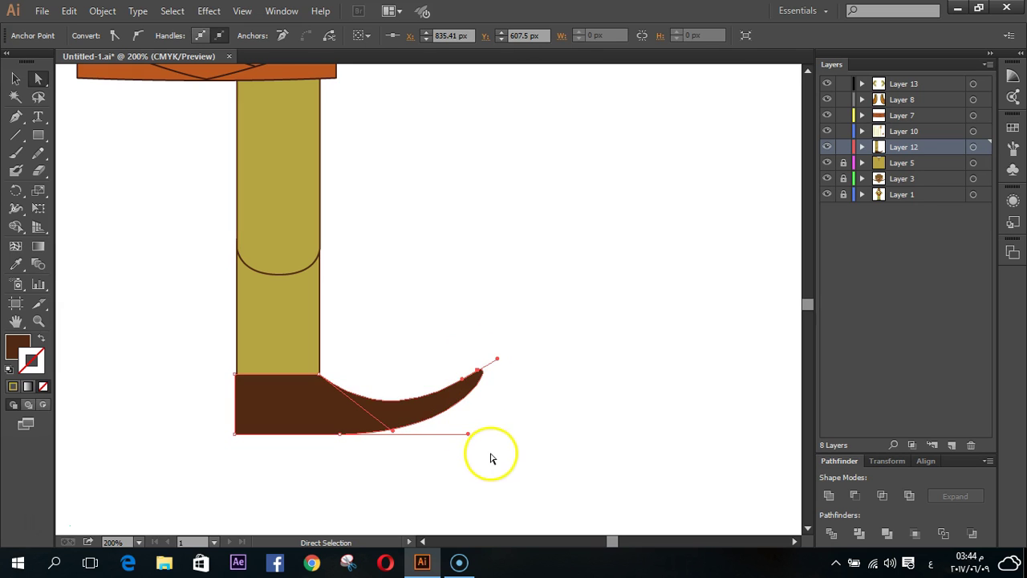
pyautogui.click(465, 451)
pyautogui.click(393, 426)
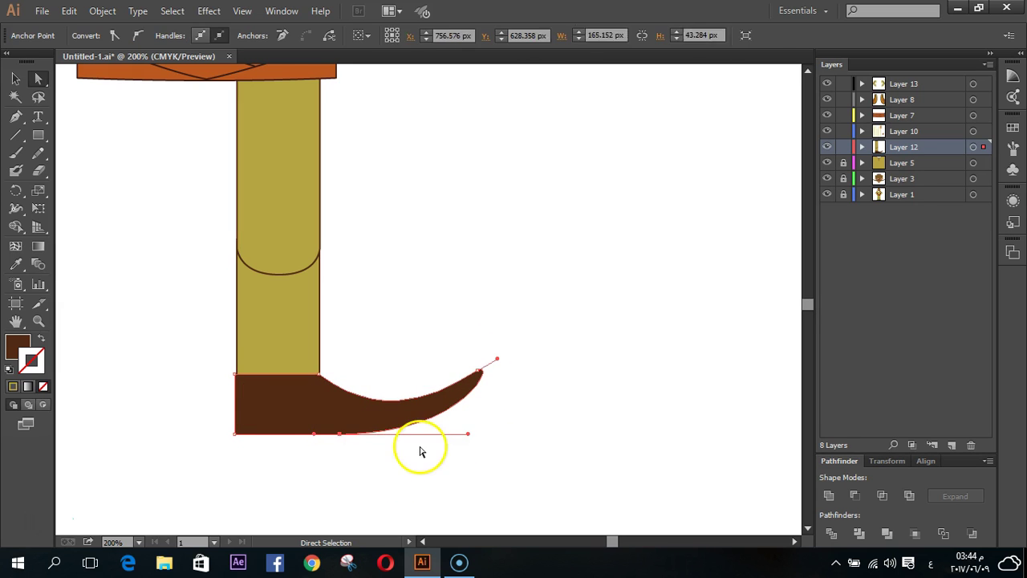
pyautogui.moveTo(468, 434); pyautogui.dragTo(470, 443)
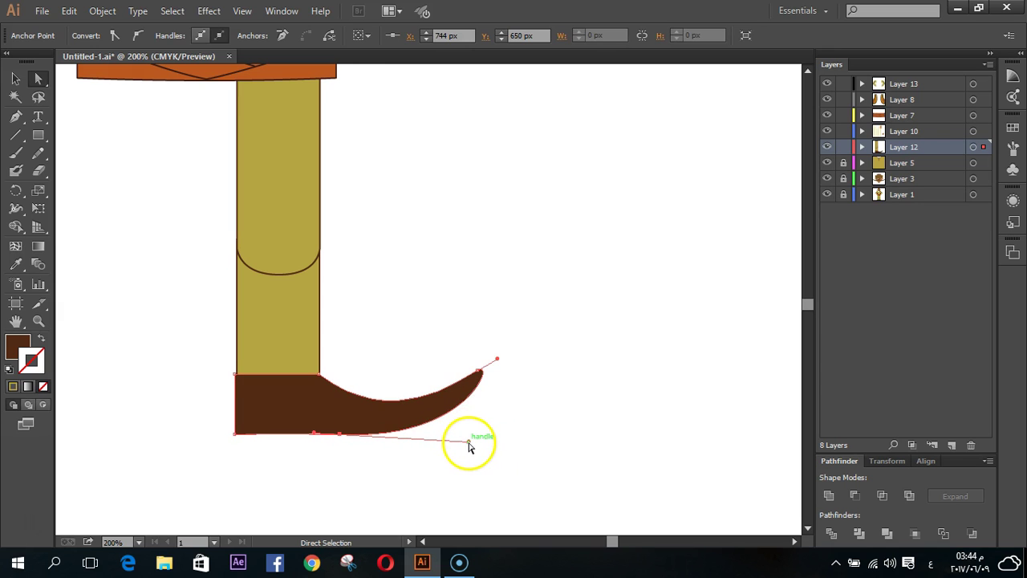
# - Refine the curve of the curled toe tip into a slender point
pyautogui.click(499, 397)
pyautogui.click(476, 372)
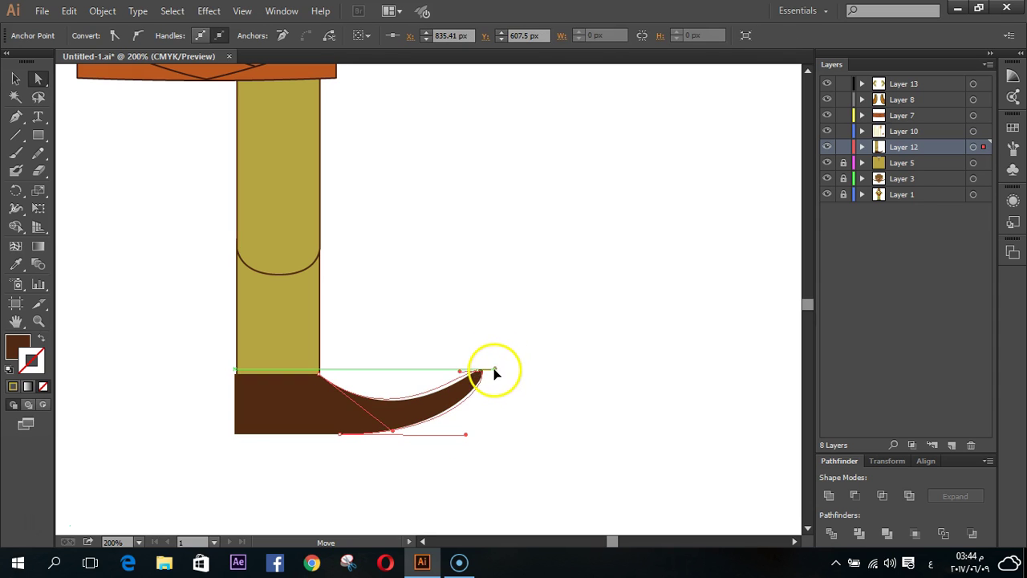
pyautogui.moveTo(499, 364); pyautogui.dragTo(491, 365)
pyautogui.click(478, 457)
pyautogui.click(376, 426)
pyautogui.click(458, 444)
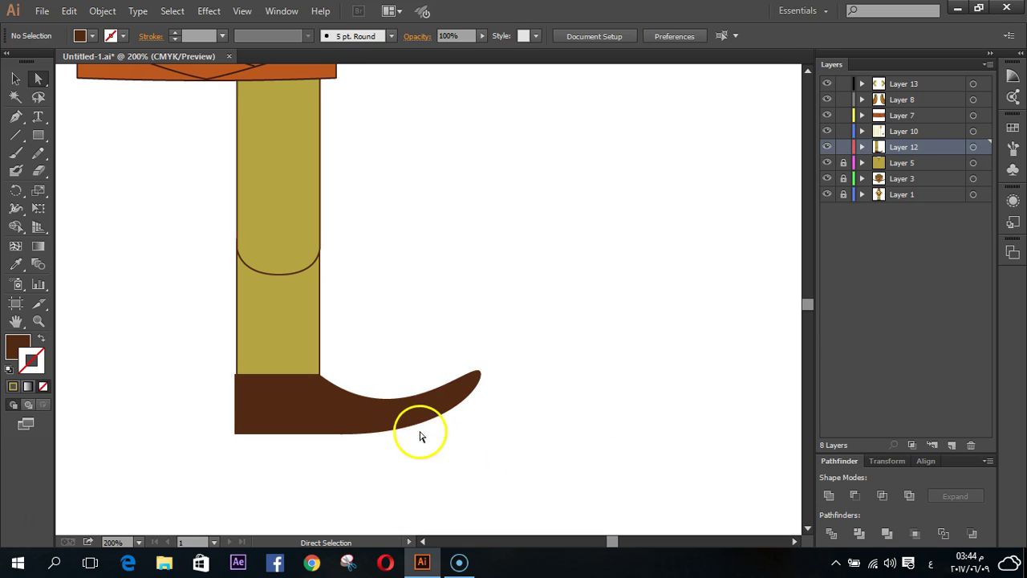
pyautogui.click(446, 417)
pyautogui.click(478, 374)
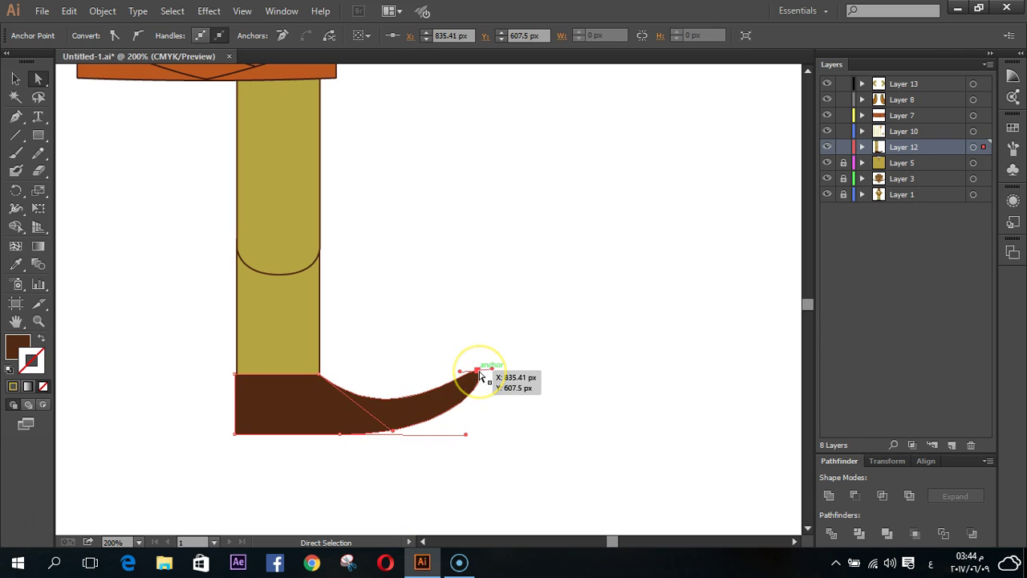
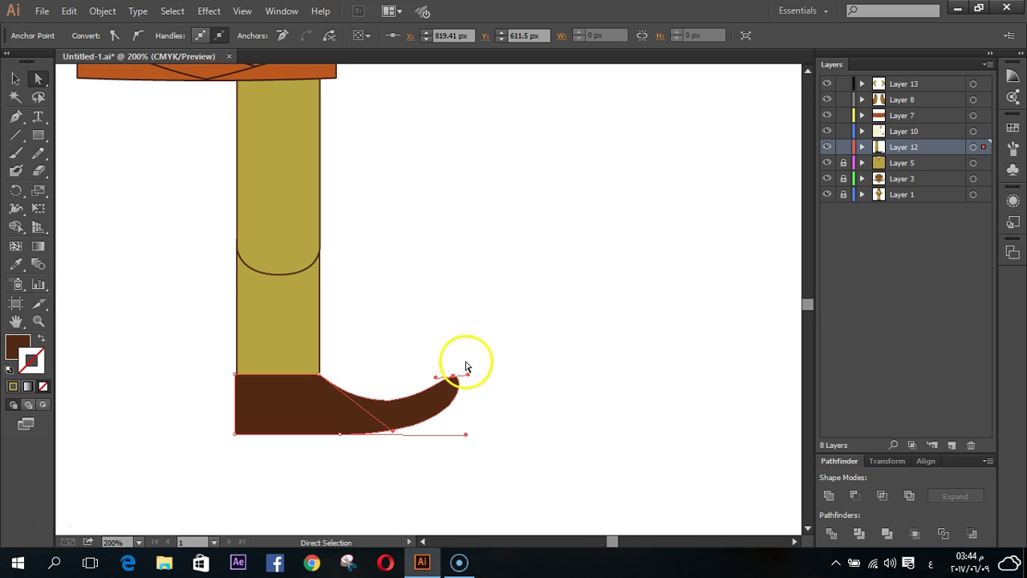
# - Curl the brown boot's toe upward and send the boot backward behind the olive leg
pyautogui.moveTo(453, 375)
pyautogui.mouseDown()
pyautogui.moveTo(471, 381)
pyautogui.moveTo(465, 373)
pyautogui.mouseUp()
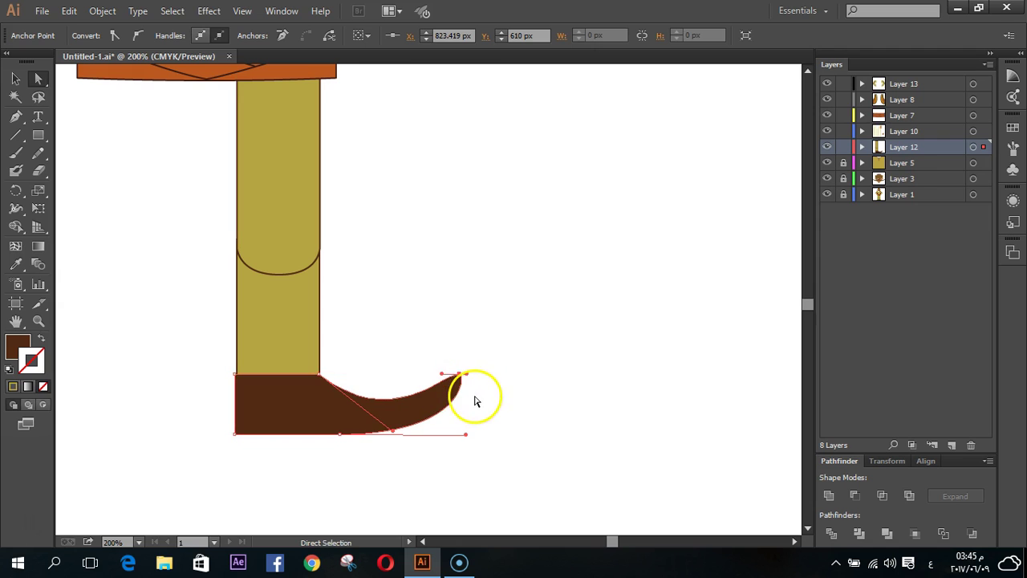
pyautogui.click(448, 471)
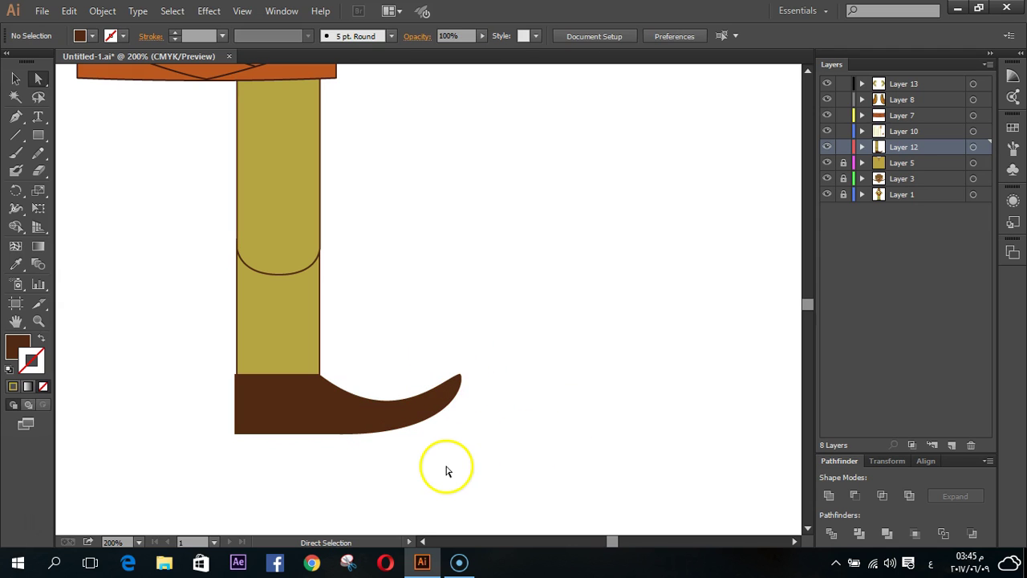
pyautogui.rightClick(314, 417)
pyautogui.moveTo(353, 388)
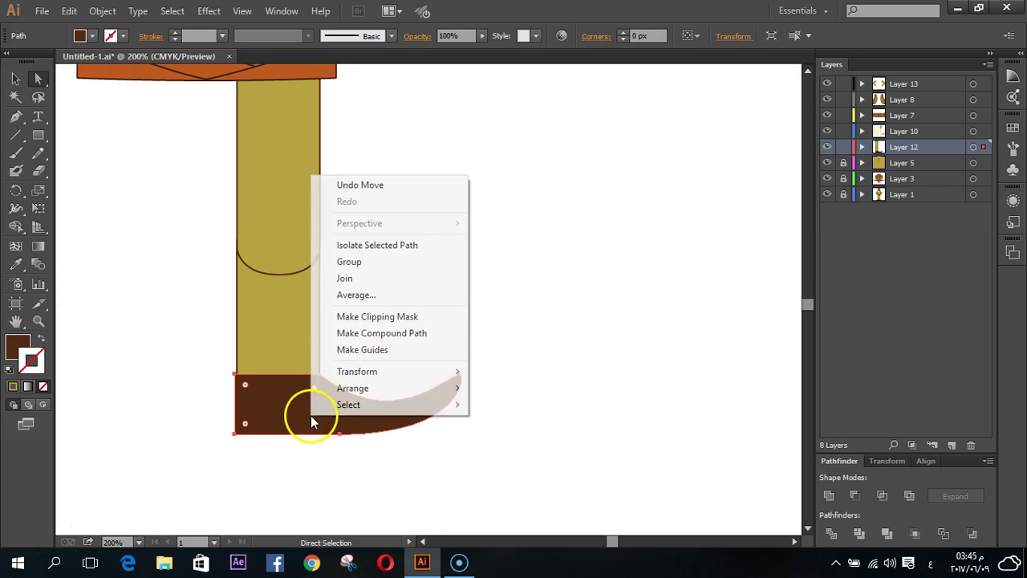
pyautogui.click(539, 438)
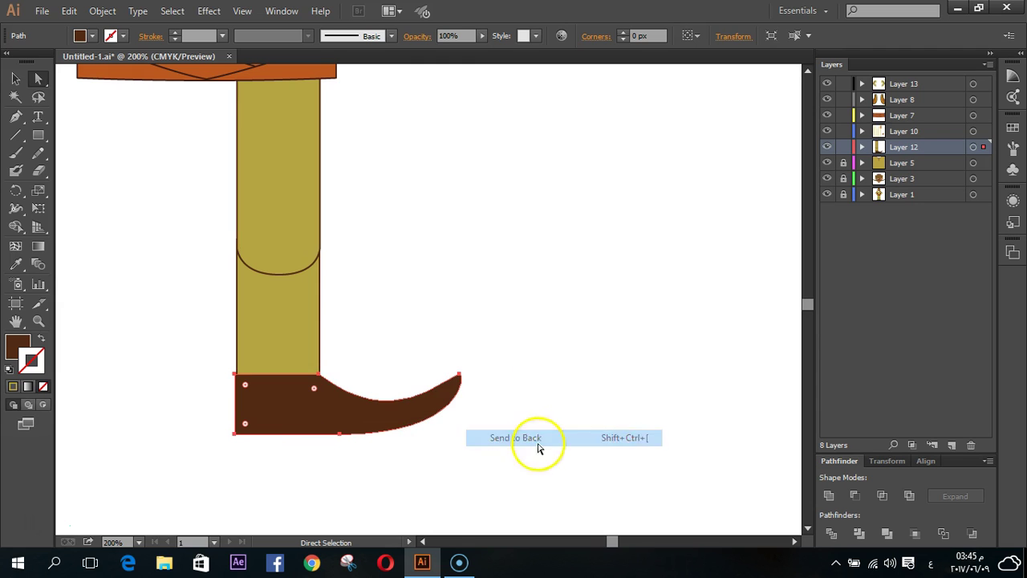
pyautogui.click(493, 482)
# - Stretch the boot's left edge to meet the leg and nudge the boot slightly left
pyautogui.click(273, 435)
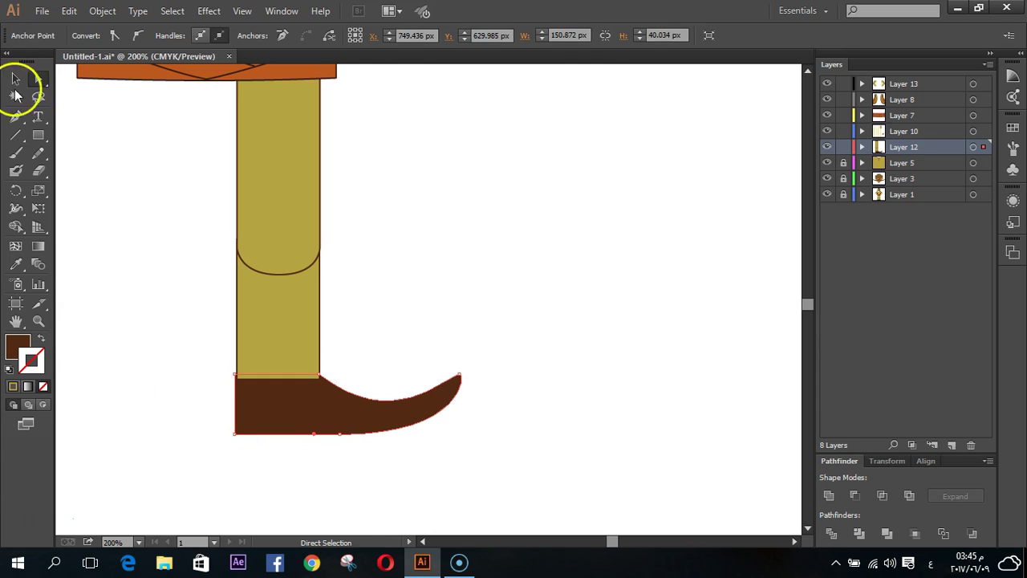
pyautogui.click(15, 78)
pyautogui.click(238, 442)
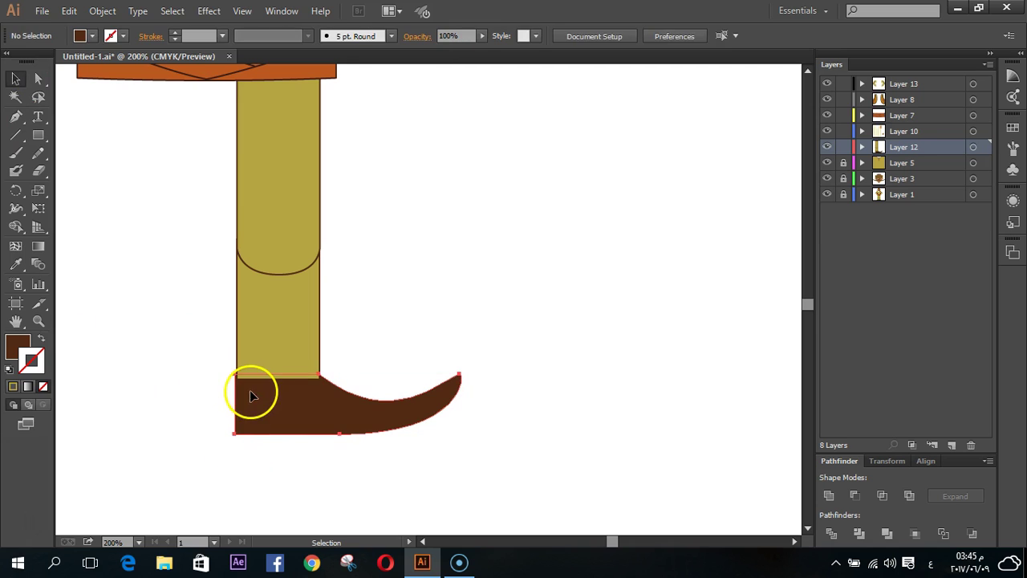
pyautogui.click(241, 397)
pyautogui.moveTo(237, 403); pyautogui.dragTo(238, 409)
pyautogui.click(278, 484)
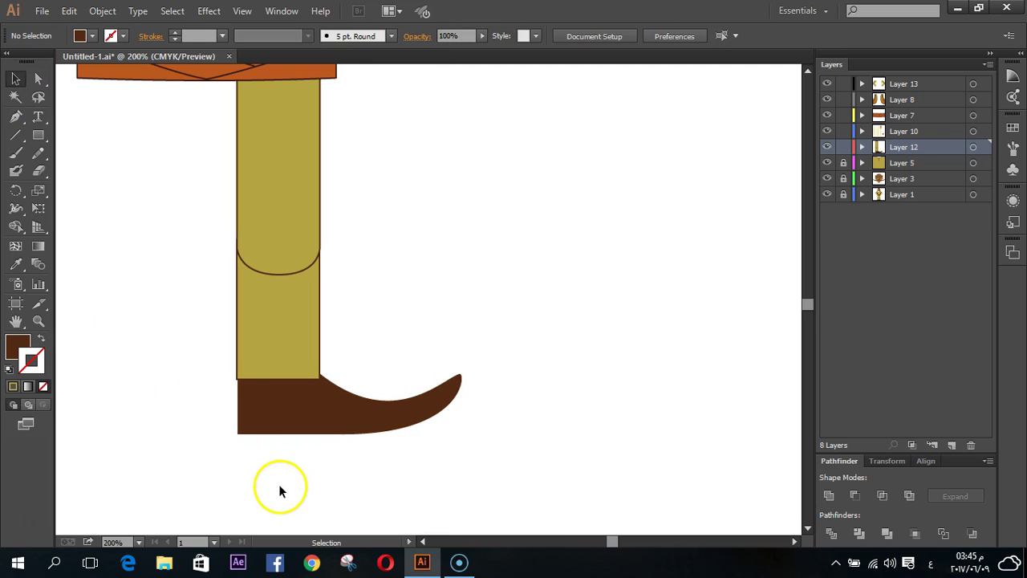
pyautogui.click(244, 392)
pyautogui.press('Left')
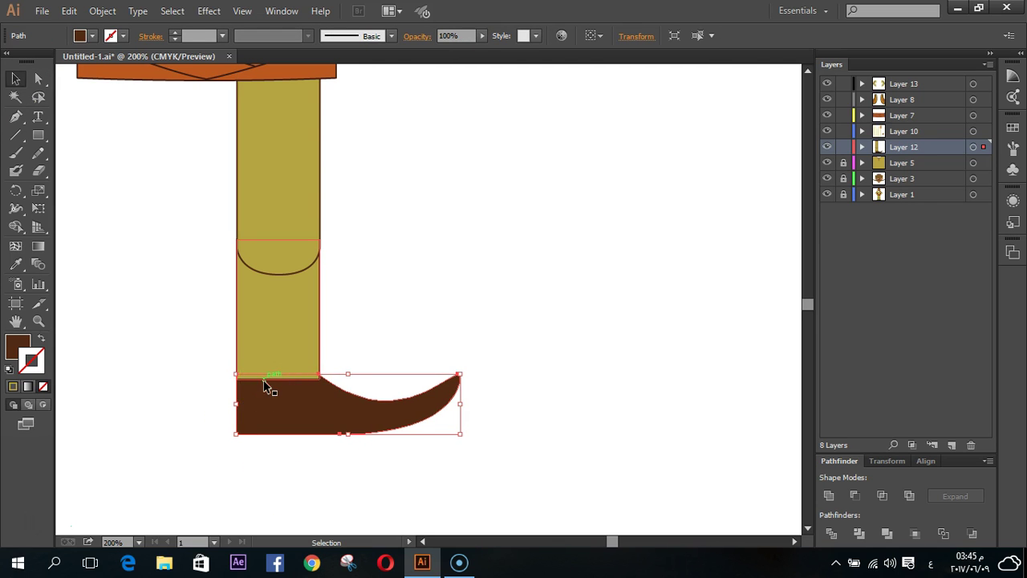
pyautogui.click(339, 489)
# - Reshape the boot's lower curve and move the bottom anchor right to flatten the sole
pyautogui.click(300, 396)
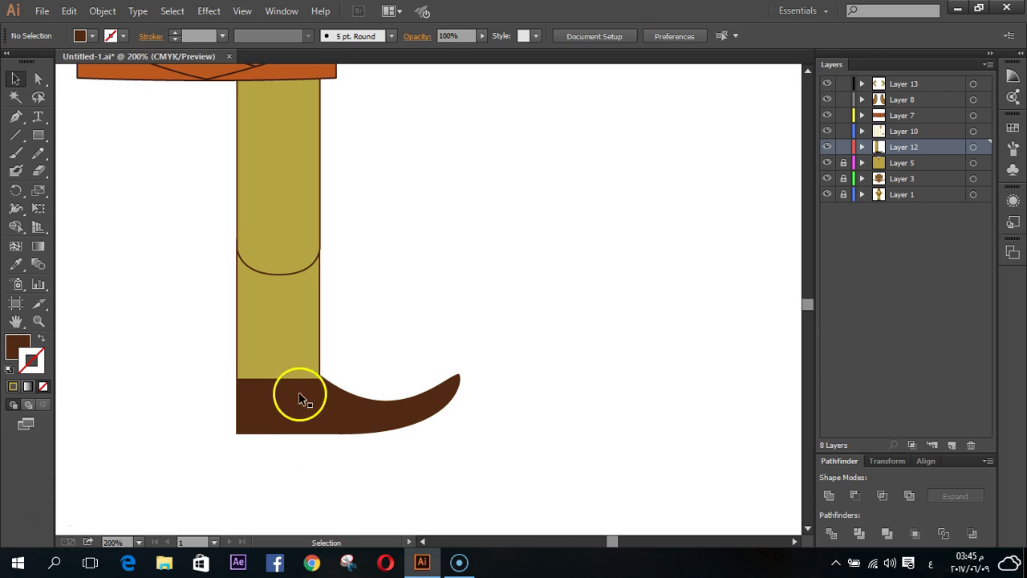
pyautogui.click(12, 76)
pyautogui.click(319, 375)
pyautogui.click(389, 431)
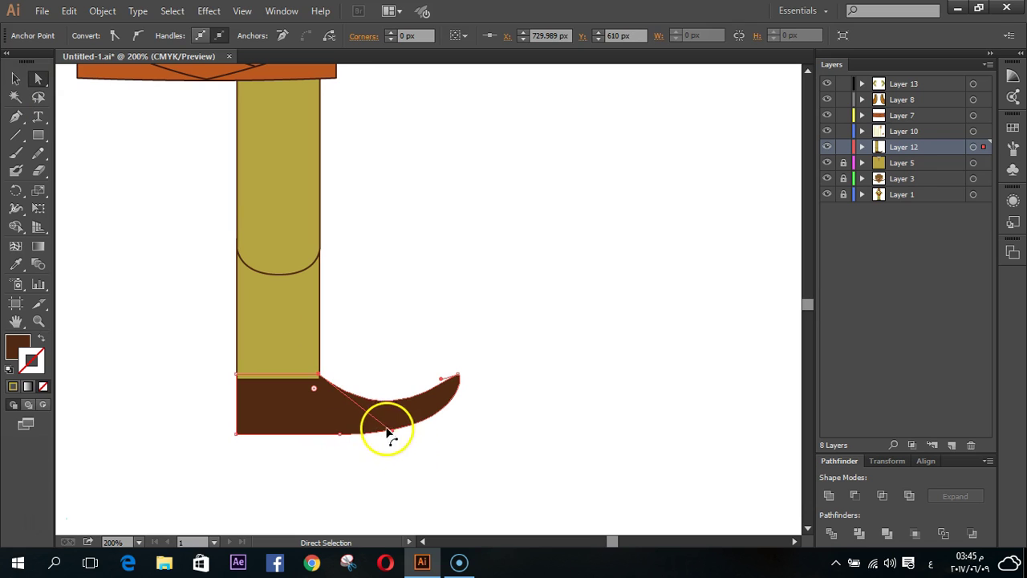
pyautogui.moveTo(394, 431); pyautogui.dragTo(387, 437)
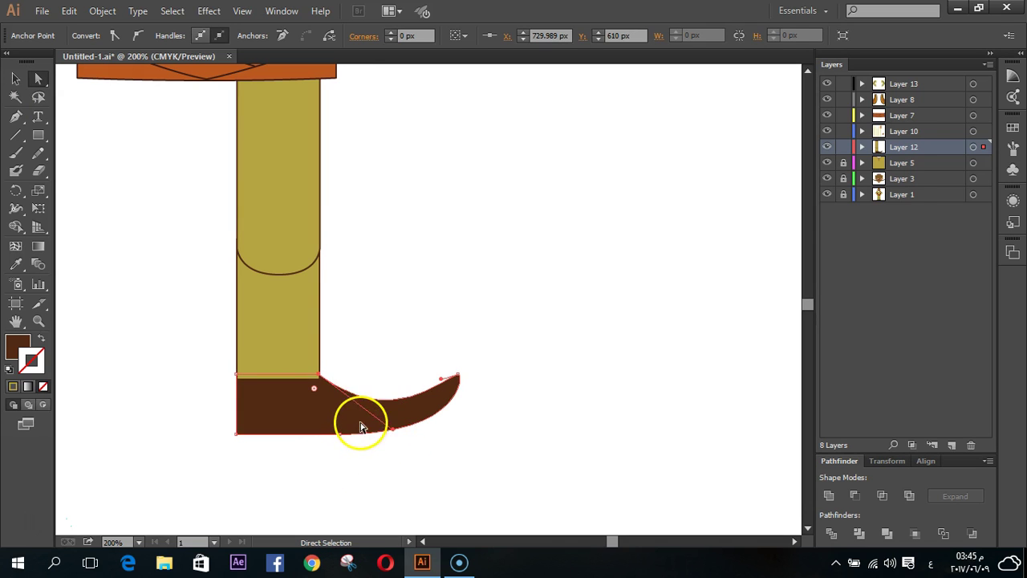
pyautogui.click(340, 440)
pyautogui.moveTo(340, 441)
pyautogui.mouseDown()
pyautogui.moveTo(503, 441)
pyautogui.moveTo(472, 435)
pyautogui.mouseUp()
pyautogui.click(450, 472)
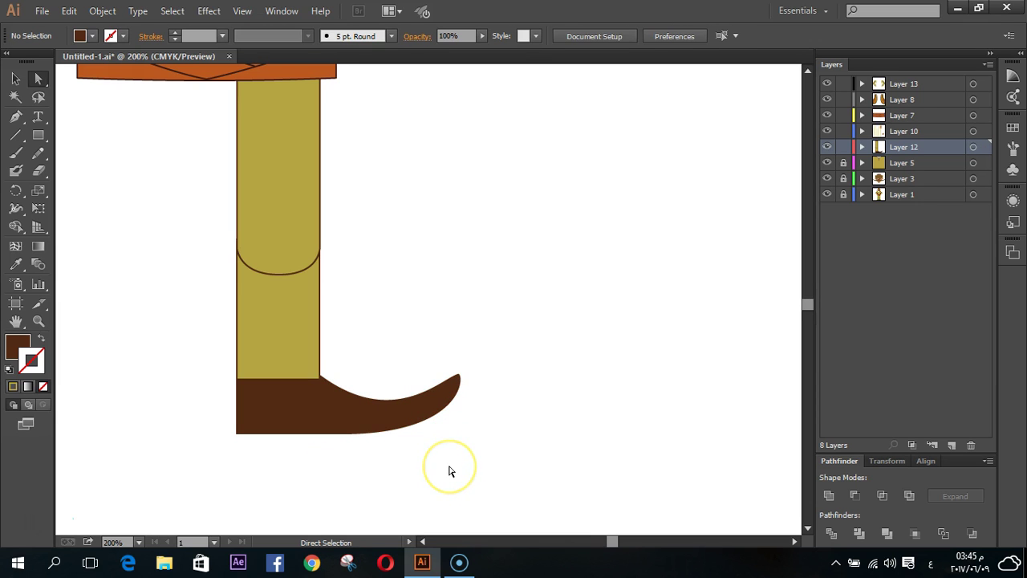
# - Stretch the boot's bottom edge further to the right
pyautogui.scroll(-2, 450, 471)
pyautogui.scroll(-1, 450, 471)
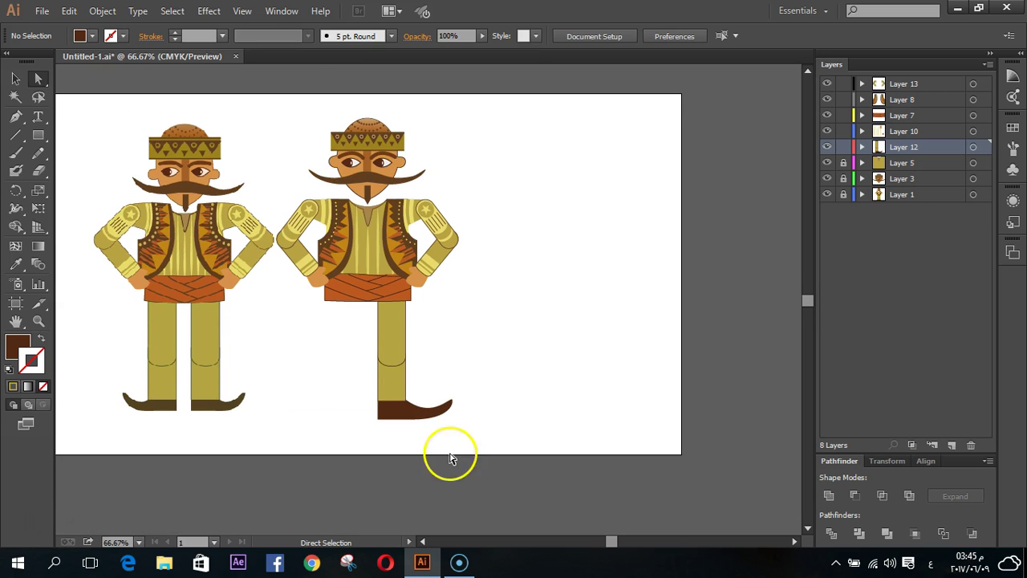
pyautogui.scroll(1, 453, 441)
pyautogui.scroll(2, 454, 436)
pyautogui.moveTo(382, 389); pyautogui.dragTo(511, 388)
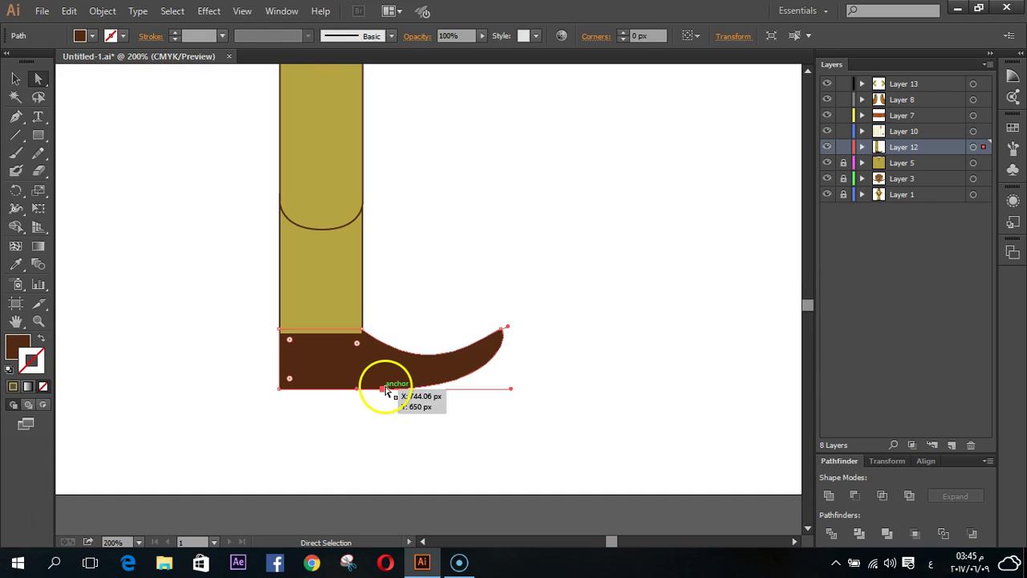
pyautogui.click(478, 433)
pyautogui.click(544, 426)
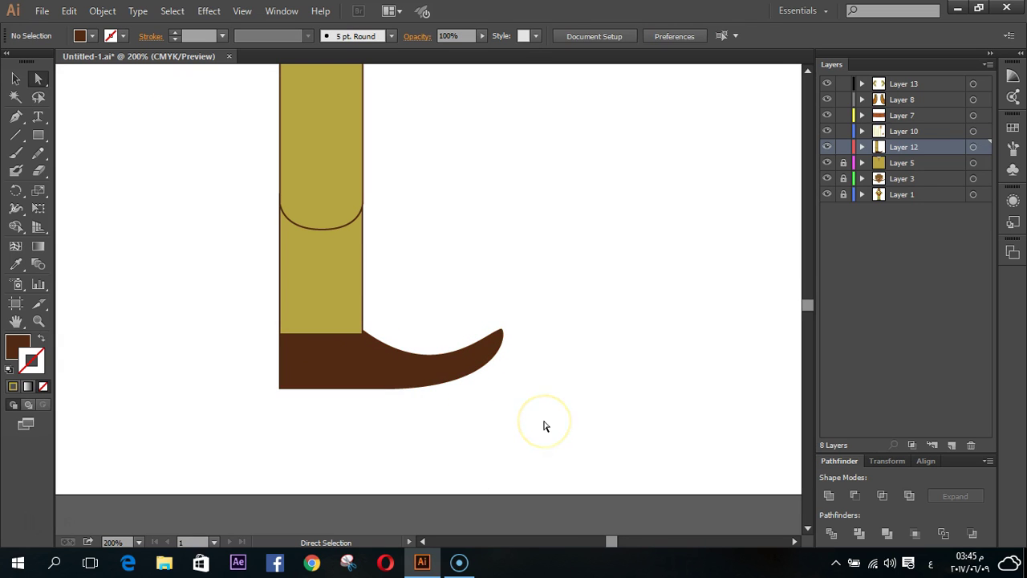
# - Nudge the toe tip down, then drag its anchor and handle to extend the curl up-right
pyautogui.click(471, 360)
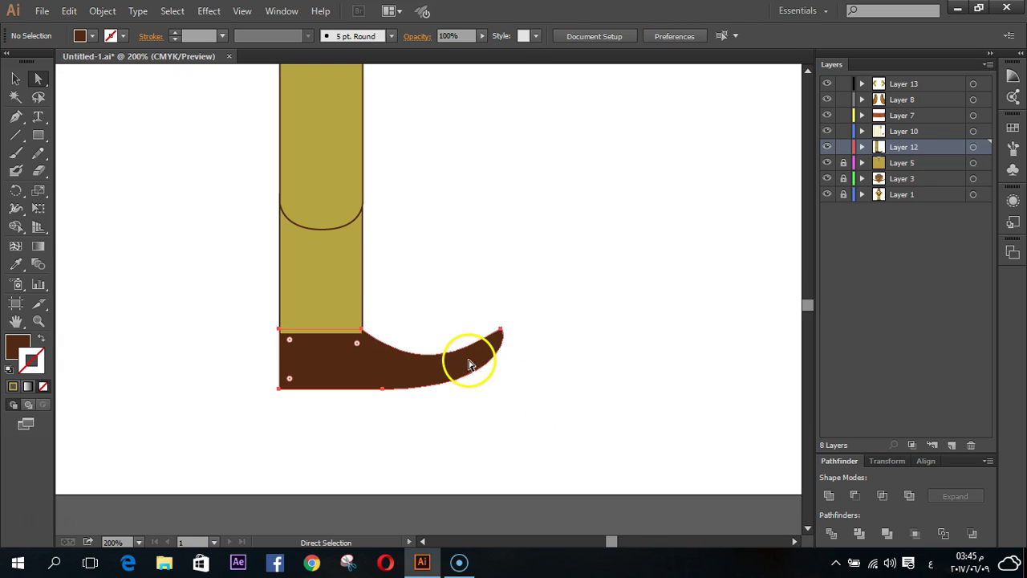
pyautogui.click(500, 331)
pyautogui.press('Down')
pyautogui.press('Down')
pyautogui.press('Down')
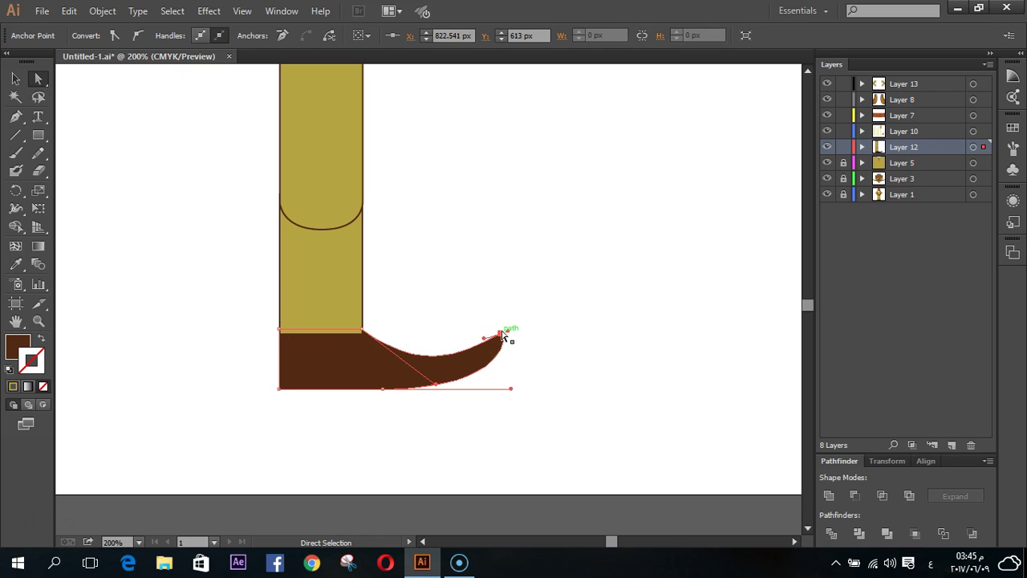
pyautogui.moveTo(513, 388); pyautogui.dragTo(514, 390)
pyautogui.click(506, 408)
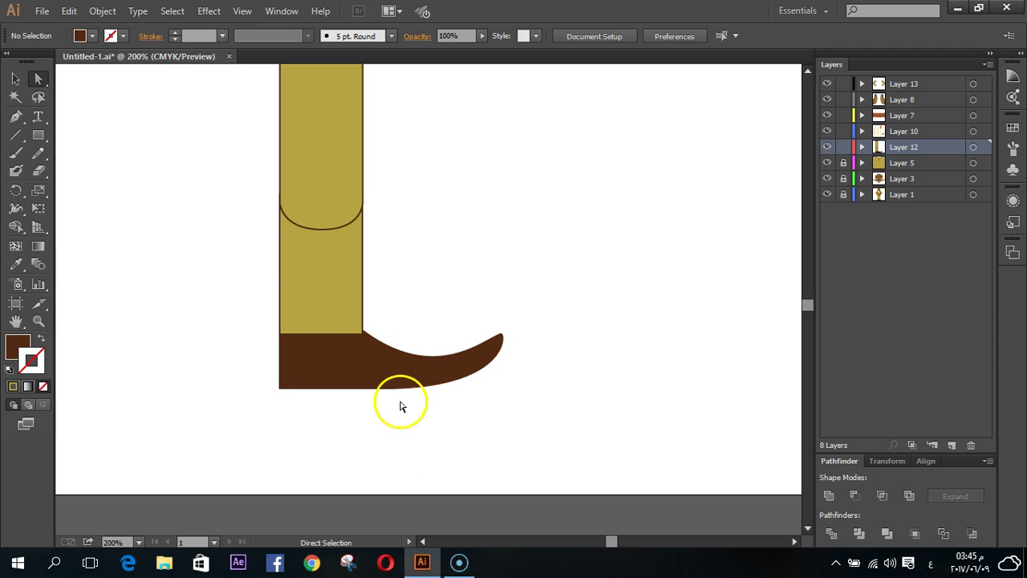
pyautogui.click(502, 336)
pyautogui.moveTo(495, 337); pyautogui.dragTo(503, 334)
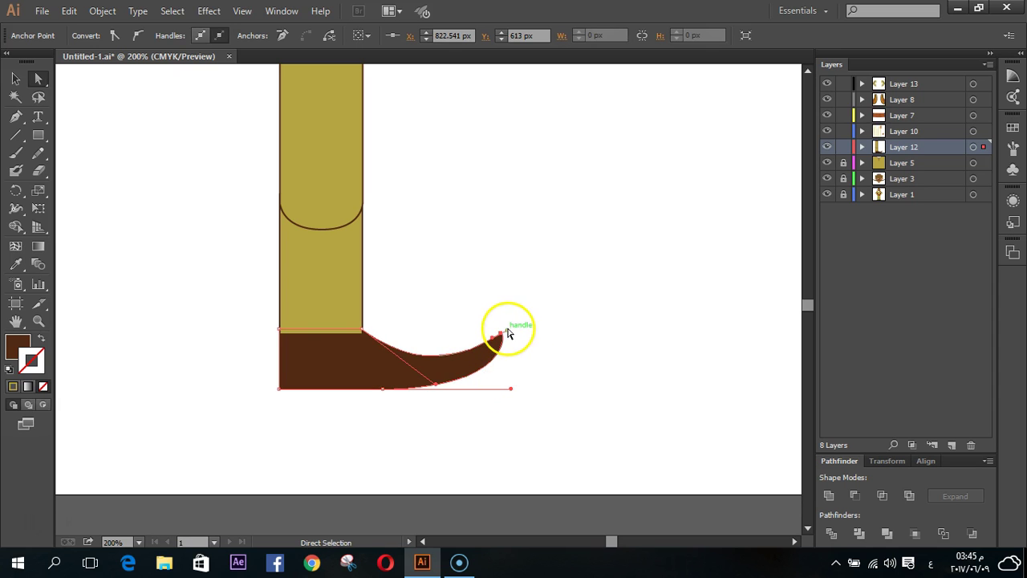
pyautogui.moveTo(514, 330); pyautogui.dragTo(505, 339)
pyautogui.click(501, 337)
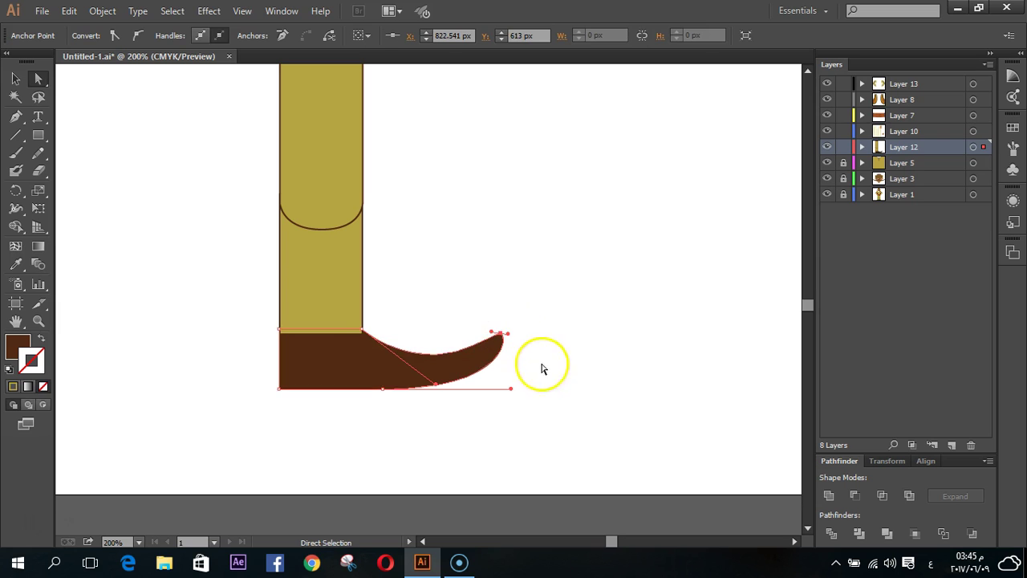
# - Select the anchor on the boot's top edge for repositioning
pyautogui.click(514, 398)
pyautogui.click(425, 377)
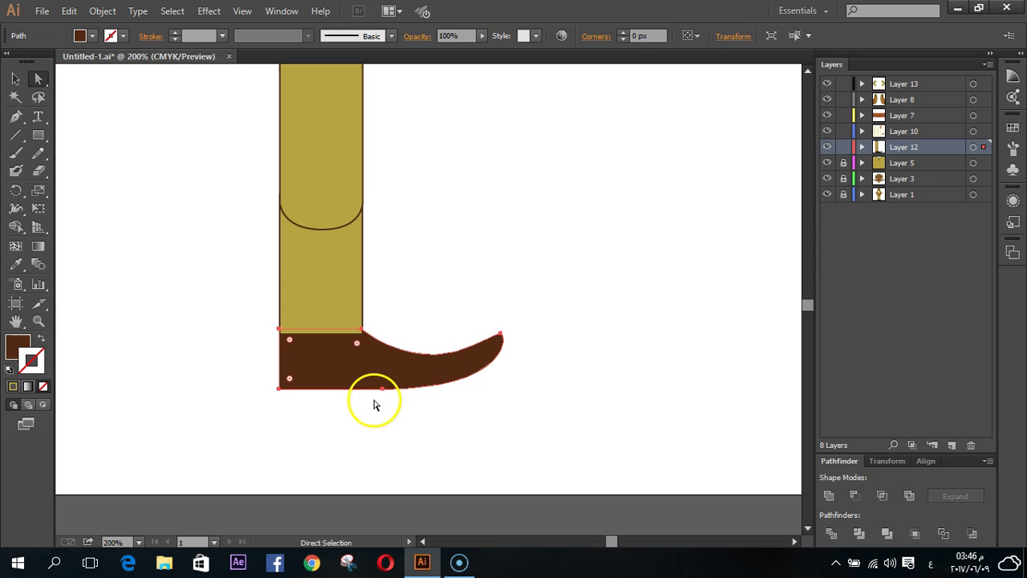
pyautogui.click(568, 421)
pyautogui.click(351, 344)
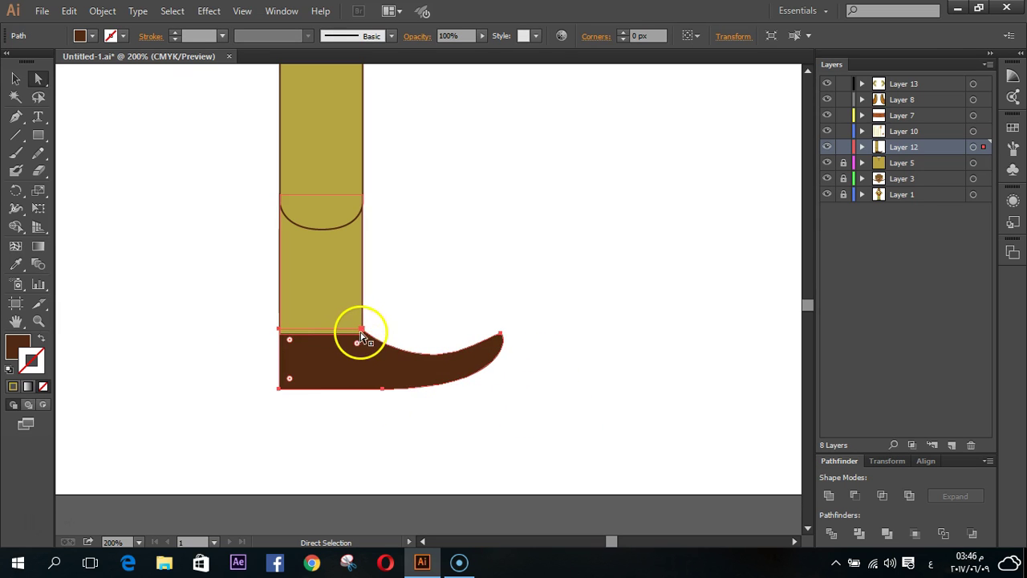
pyautogui.click(361, 331)
# - Snap the boot's top-left and curved top anchors onto the leg's bottom corners
pyautogui.moveTo(353, 362); pyautogui.dragTo(279, 330)
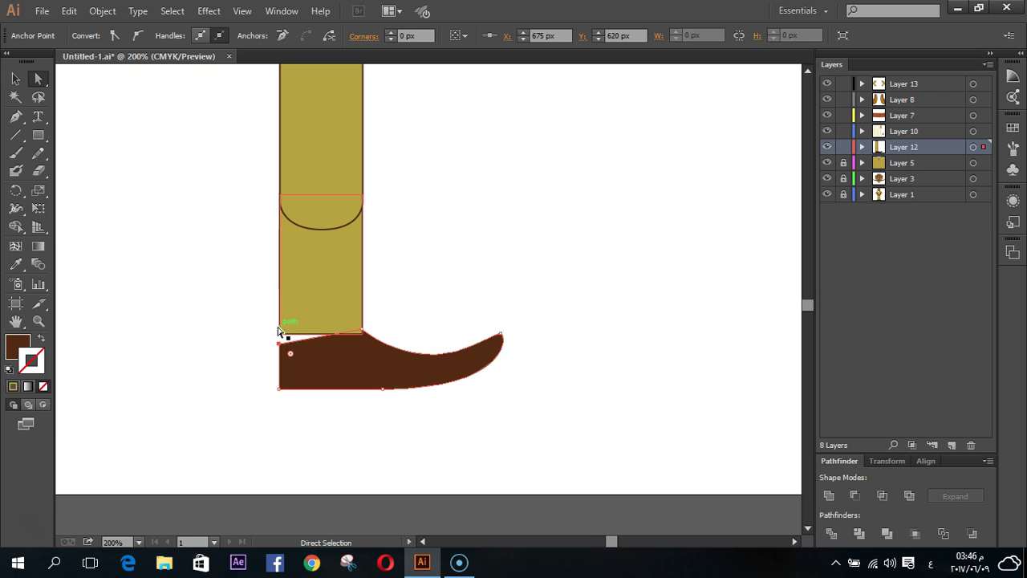
pyautogui.moveTo(278, 328); pyautogui.dragTo(281, 331)
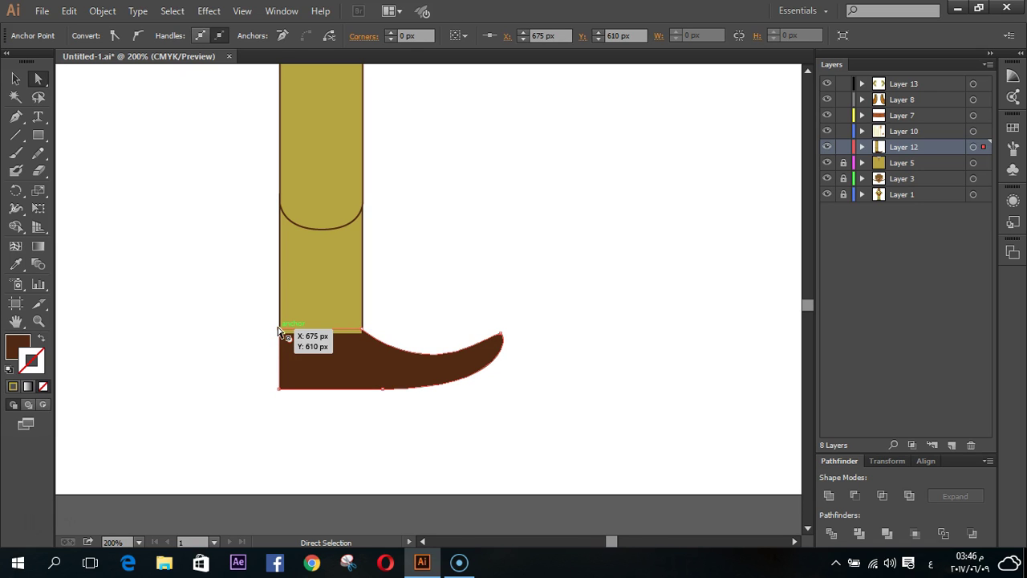
pyautogui.keyDown('shift'); pyautogui.click(276, 341); pyautogui.keyUp('shift')
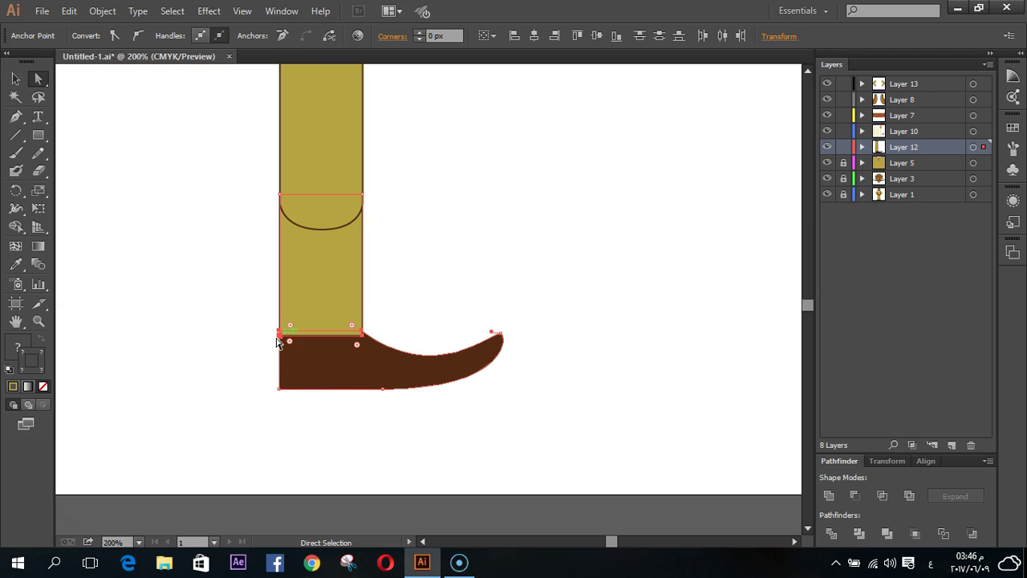
pyautogui.click(490, 213)
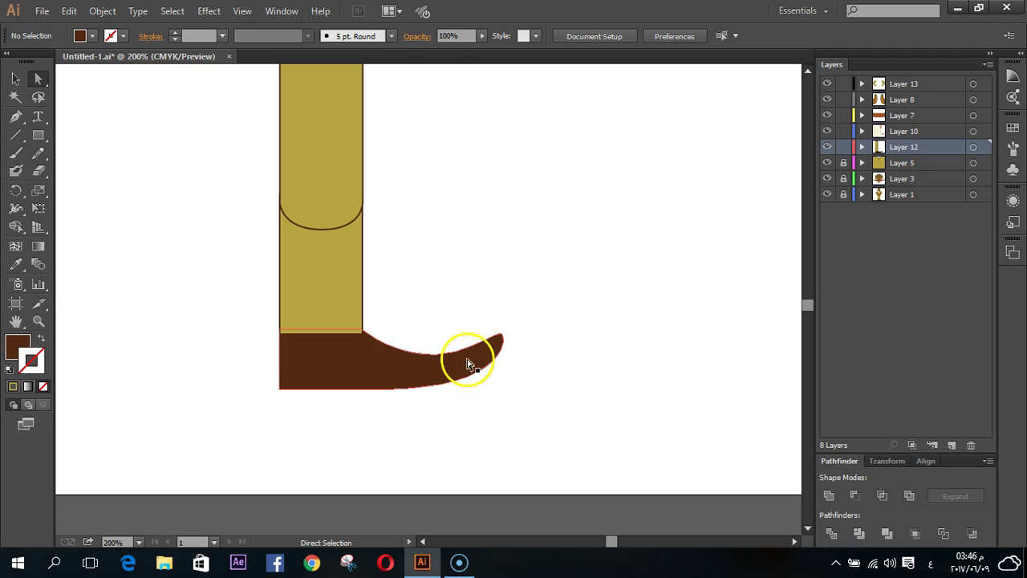
pyautogui.click(384, 353)
pyautogui.moveTo(384, 353); pyautogui.dragTo(364, 330)
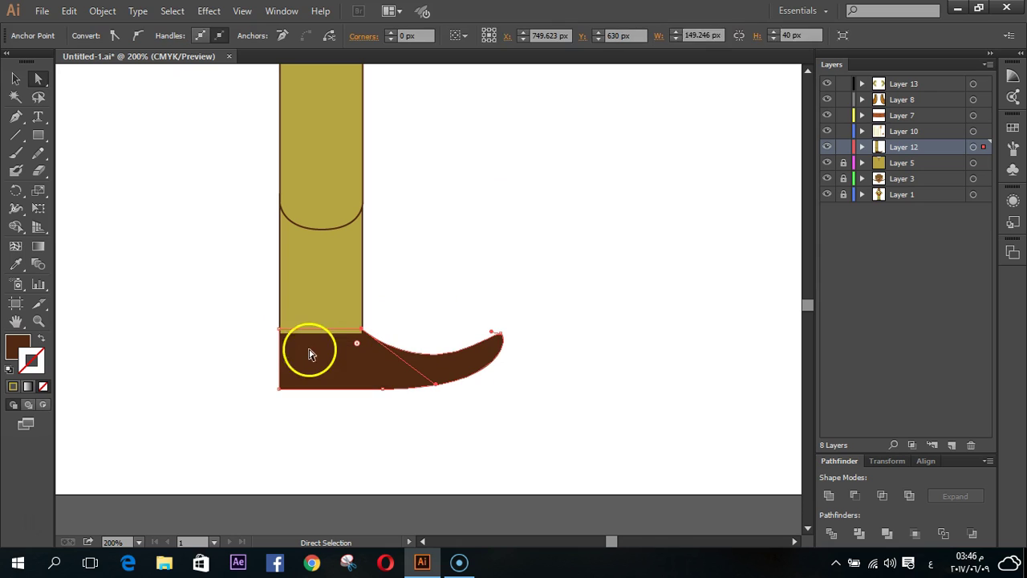
pyautogui.moveTo(276, 333); pyautogui.dragTo(278, 334)
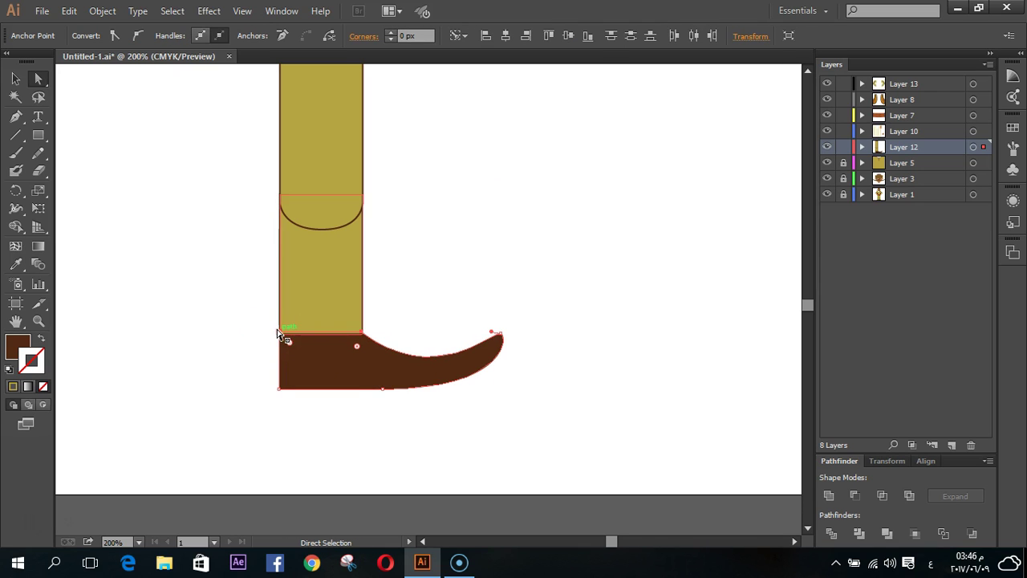
pyautogui.click(582, 231)
pyautogui.click(571, 429)
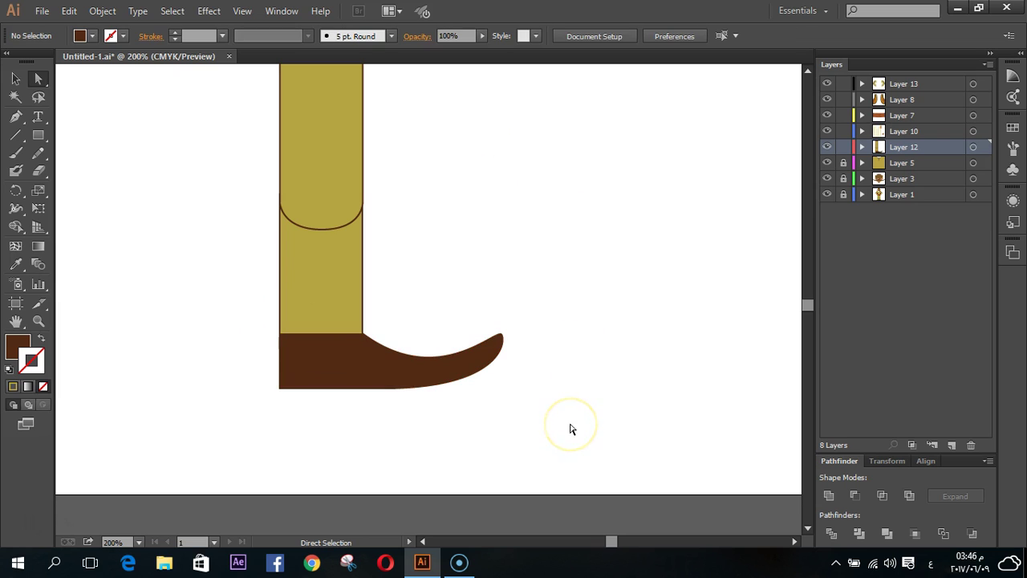
# - Reshape the curve of the right figure's boot tip by dragging its anchor
pyautogui.scroll(-1, 570, 429)
pyautogui.scroll(-1, 571, 430)
pyautogui.scroll(-1, 578, 423)
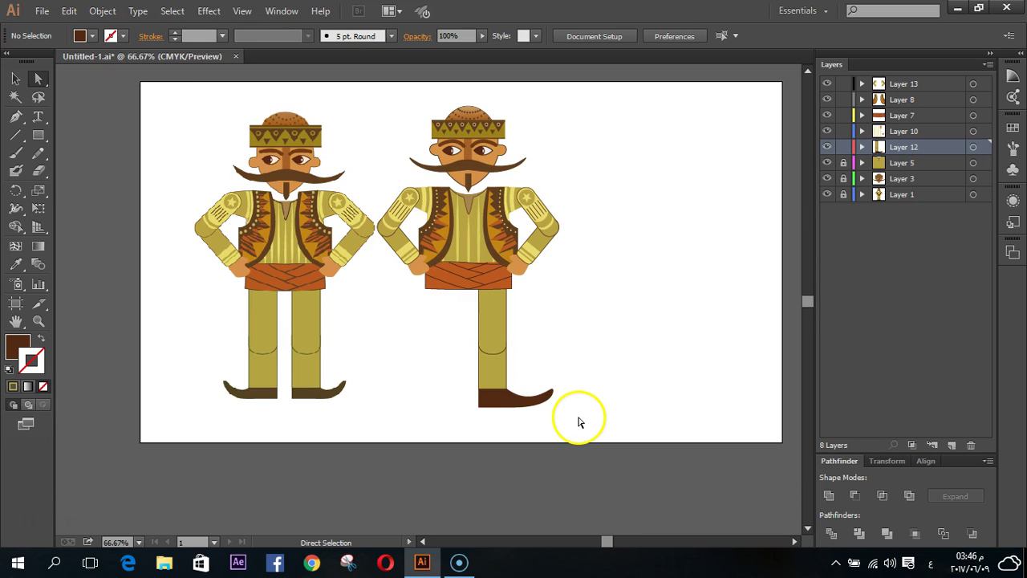
pyautogui.scroll(3, 578, 417)
pyautogui.scroll(3, 374, 344)
pyautogui.click(358, 271)
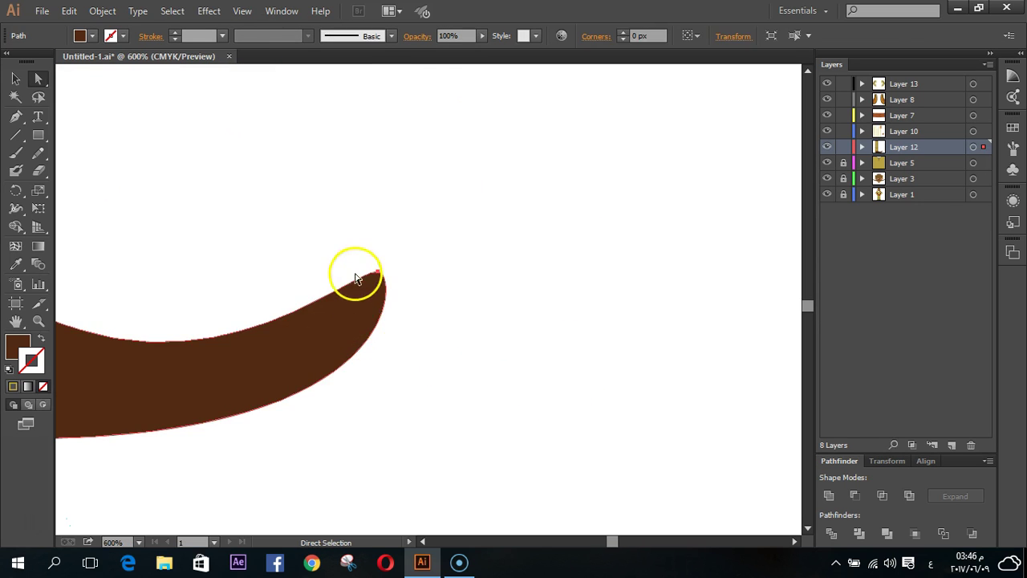
pyautogui.click(380, 275)
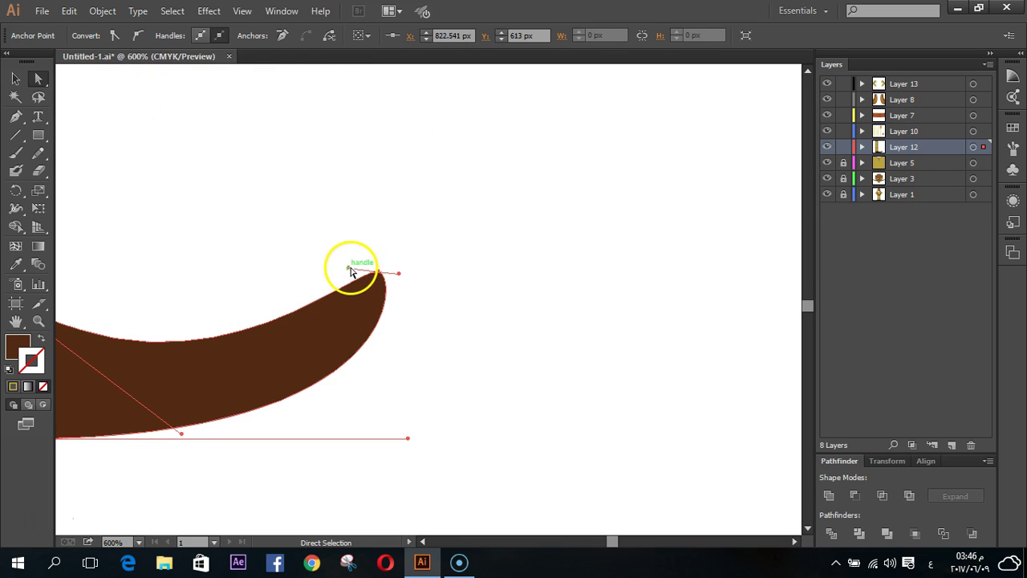
pyautogui.moveTo(350, 271); pyautogui.dragTo(366, 278)
pyautogui.click(454, 379)
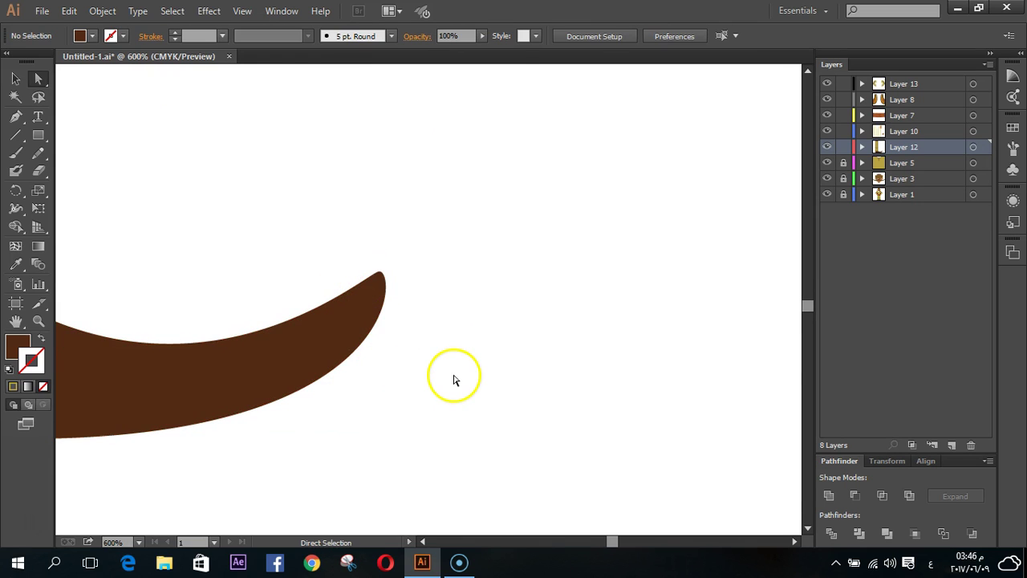
# - Pull the boot's curled tip point left to shorten and tighten the curl
pyautogui.scroll(-2, 454, 379)
pyautogui.scroll(-2, 457, 389)
pyautogui.scroll(-2, 464, 405)
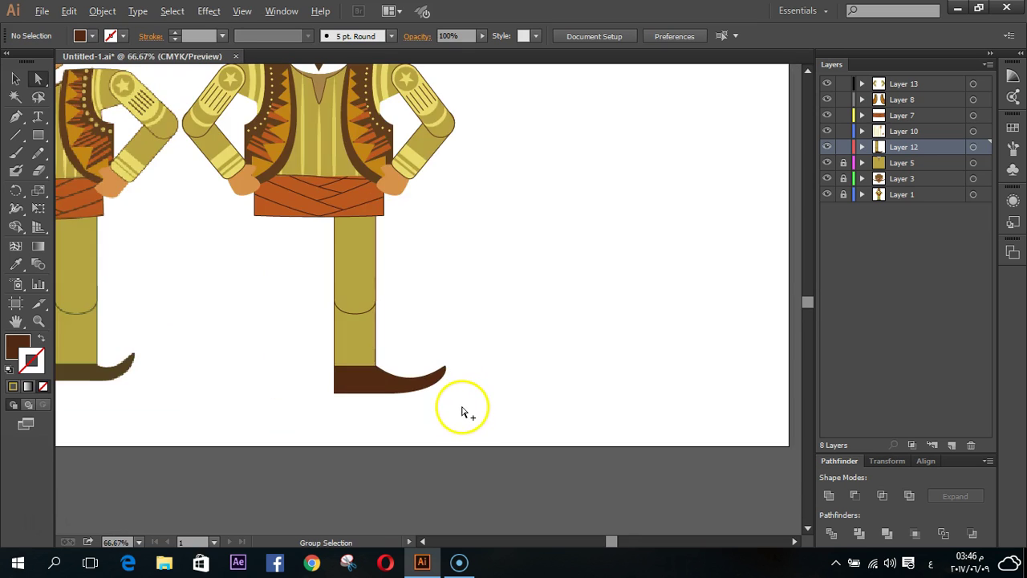
pyautogui.scroll(-1, 464, 414)
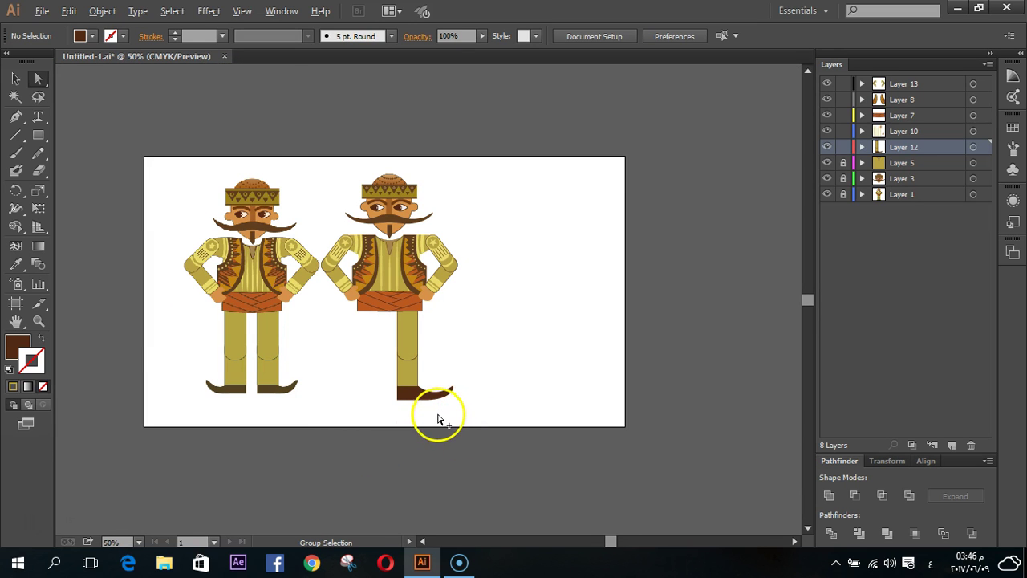
pyautogui.scroll(2, 439, 413)
pyautogui.scroll(2, 354, 412)
pyautogui.click(449, 365)
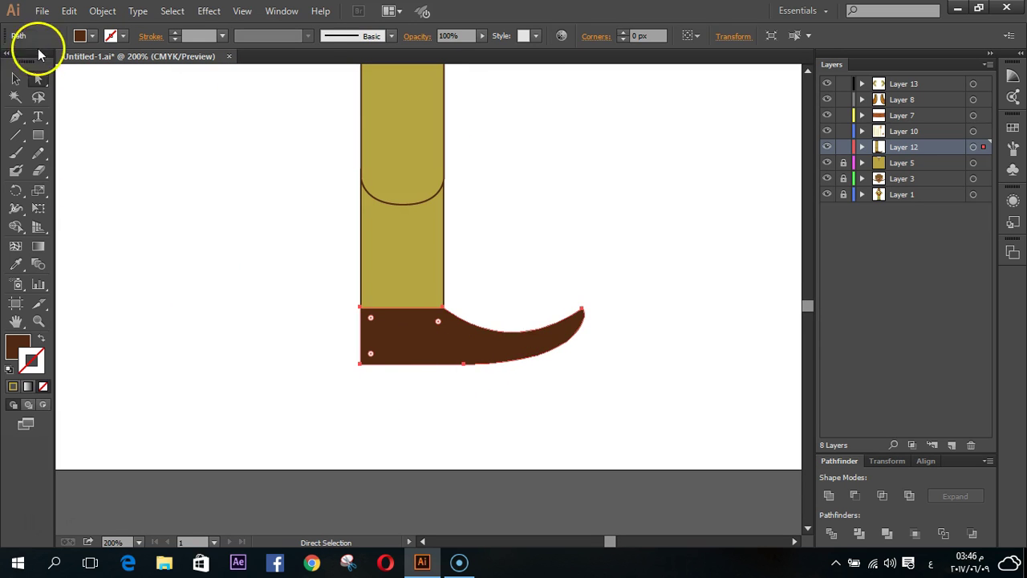
pyautogui.click(15, 78)
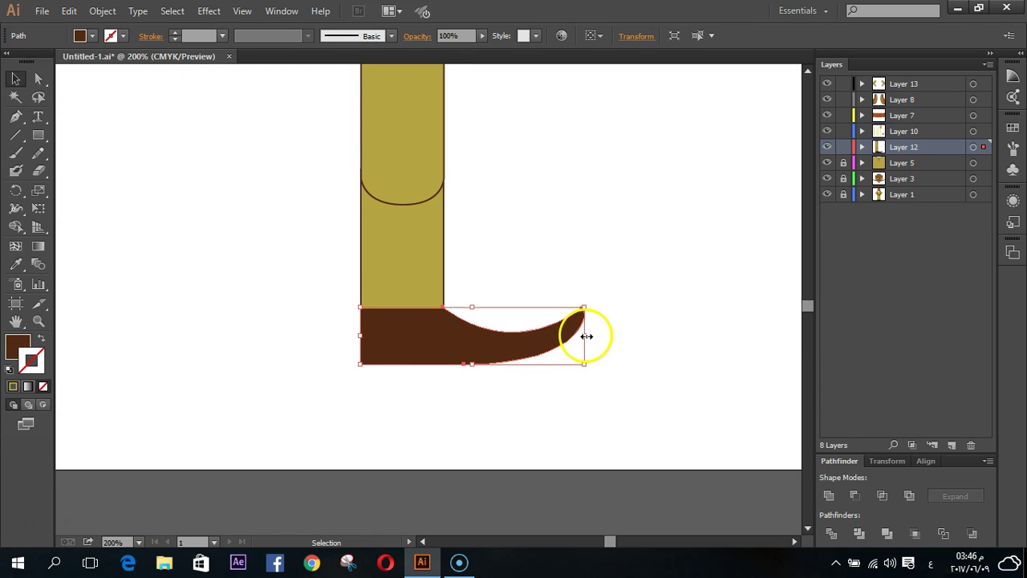
pyautogui.click(38, 78)
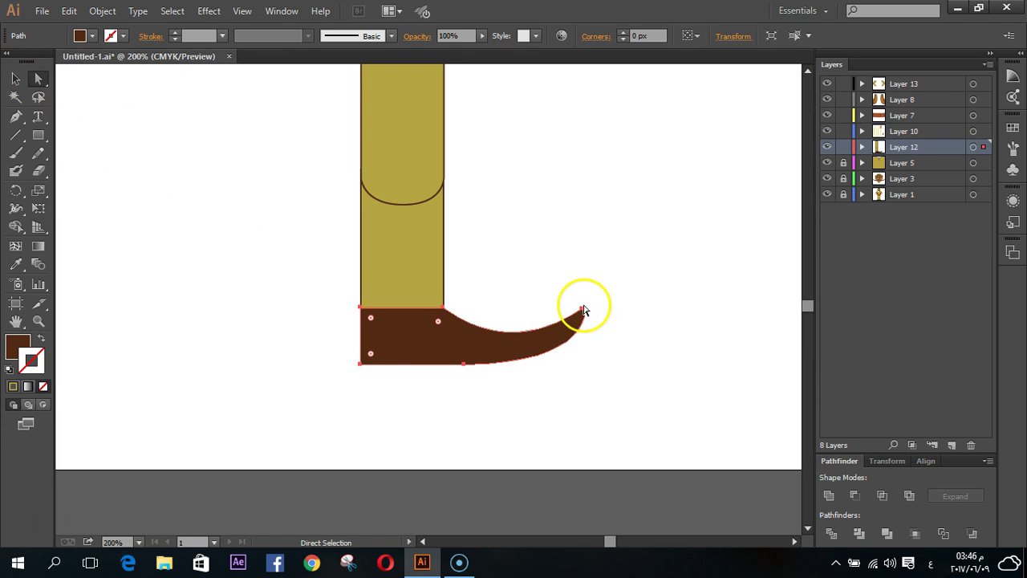
pyautogui.moveTo(583, 311); pyautogui.dragTo(559, 319)
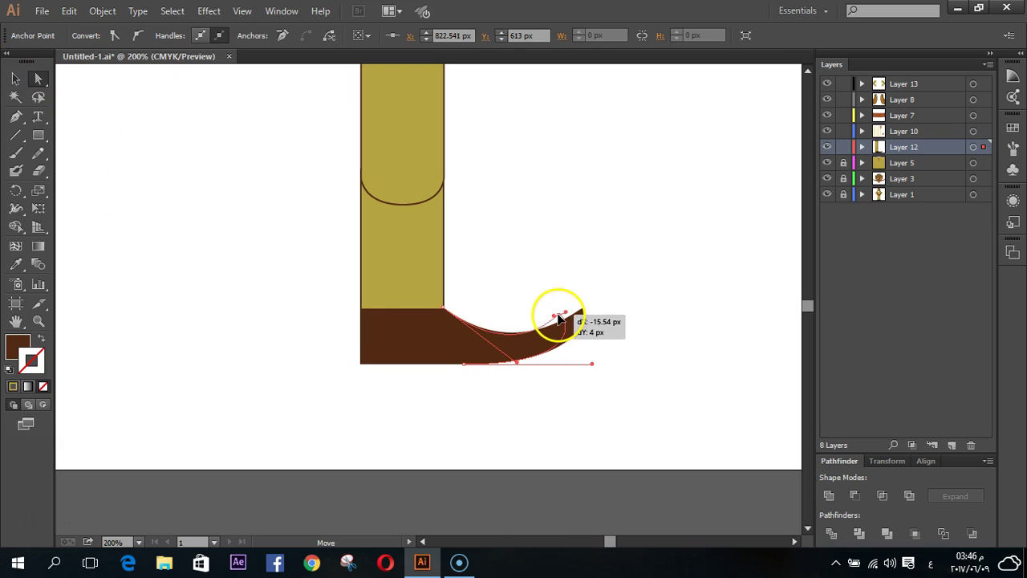
pyautogui.moveTo(559, 319); pyautogui.dragTo(568, 313)
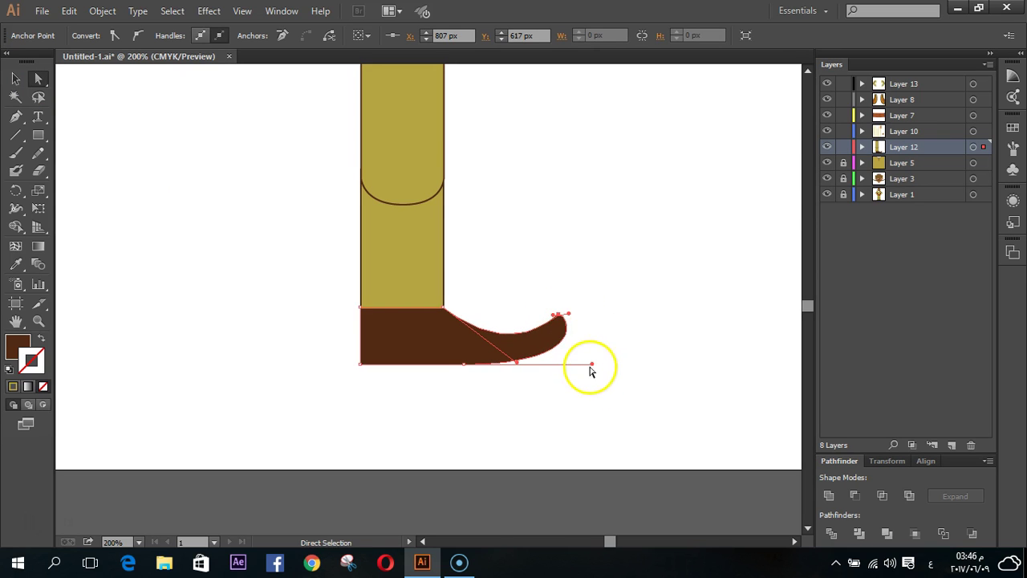
pyautogui.click(566, 401)
pyautogui.scroll(-2, 550, 430)
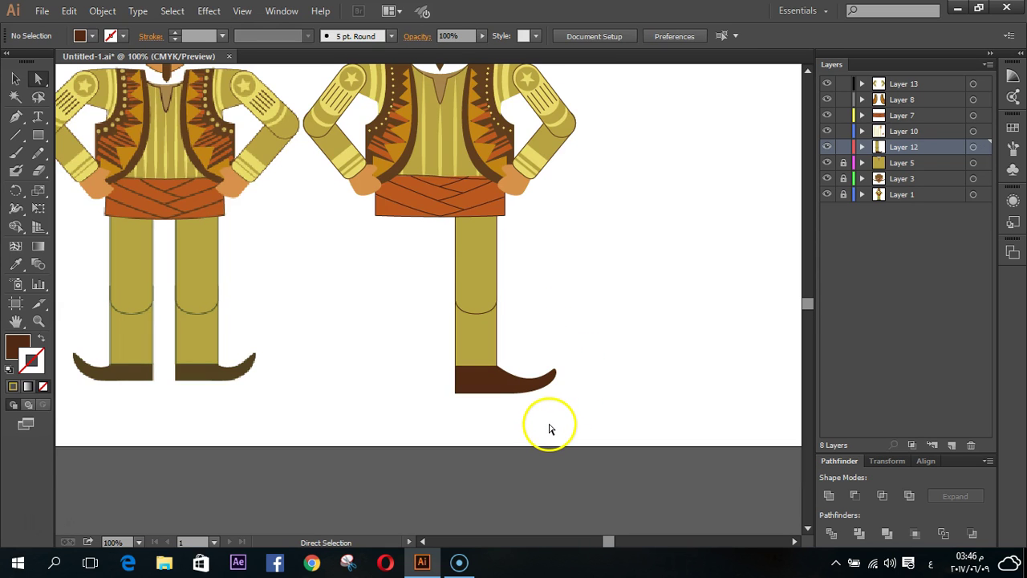
pyautogui.scroll(-1, 550, 429)
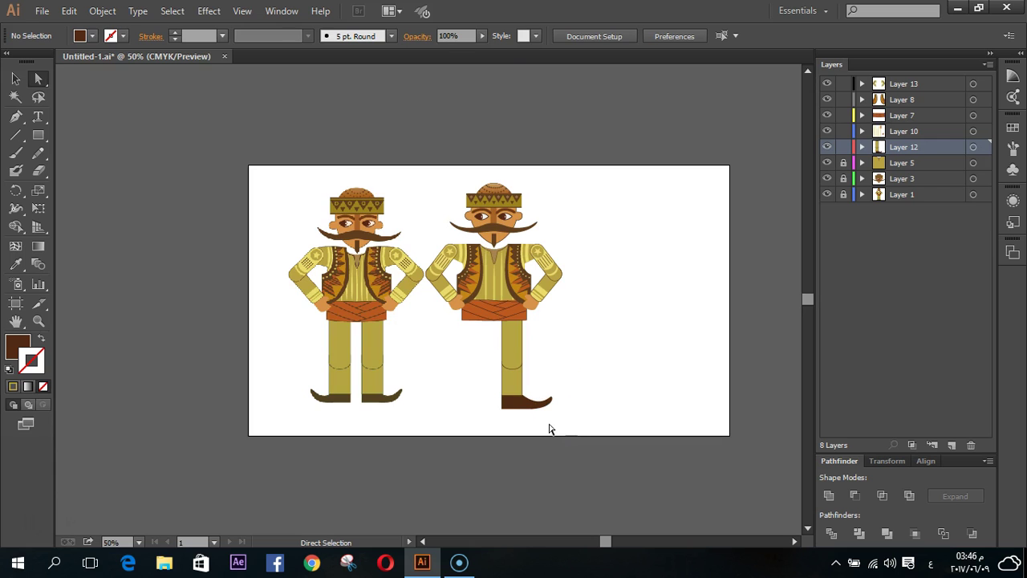
pyautogui.scroll(-1, 562, 417)
pyautogui.scroll(1, 554, 394)
# - Marquee-select the right figure's leg and boot and group them via the Object menu
pyautogui.moveTo(517, 402); pyautogui.dragTo(453, 249)
pyautogui.click(102, 10)
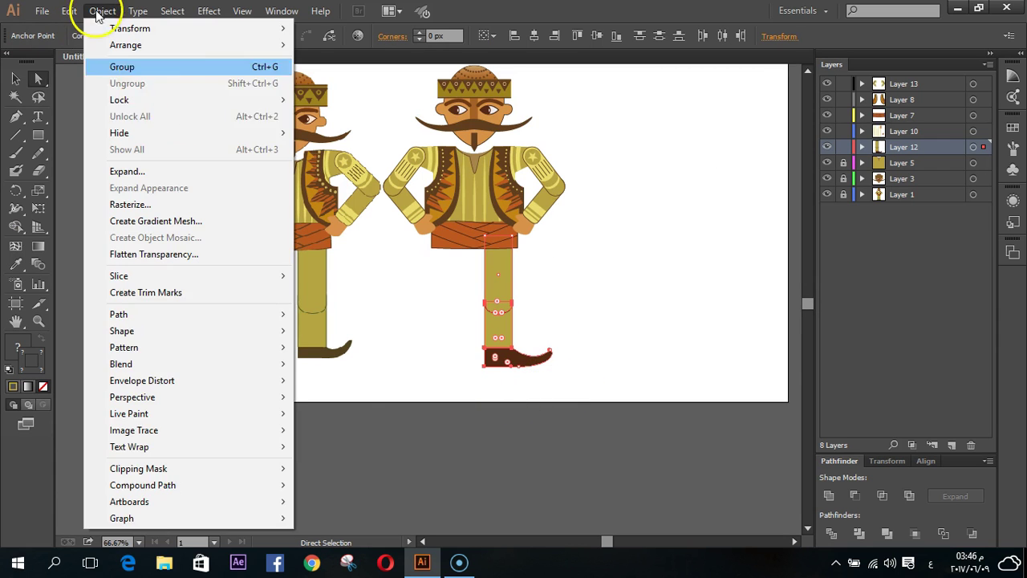
pyautogui.click(167, 67)
pyautogui.click(509, 417)
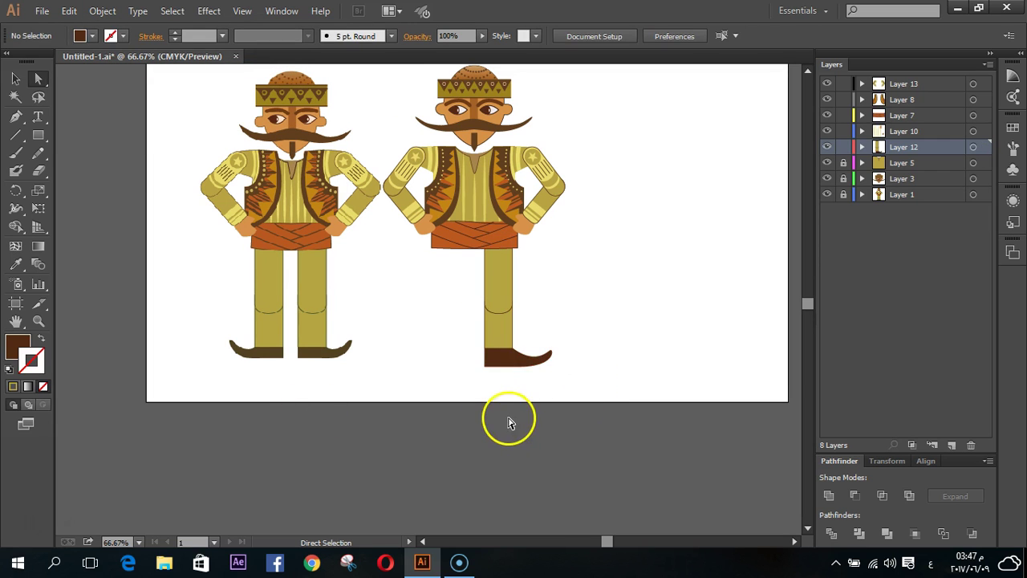
# - Reselect the leg and boot, cancel a Reflect attempt, and group them with Ctrl+G
pyautogui.moveTo(518, 388); pyautogui.dragTo(495, 301)
pyautogui.rightClick(495, 301)
pyautogui.moveTo(540, 475)
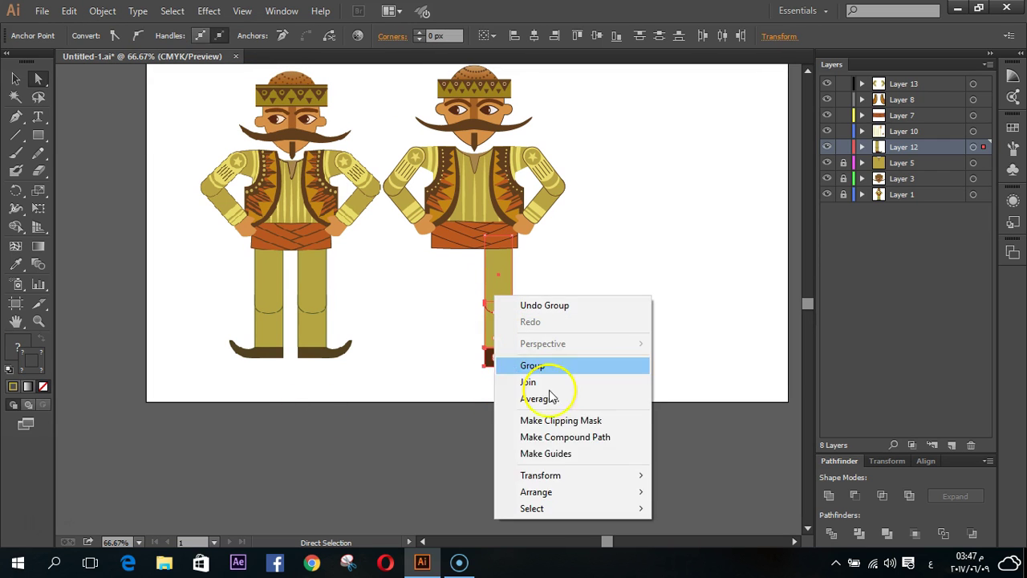
pyautogui.click(701, 397)
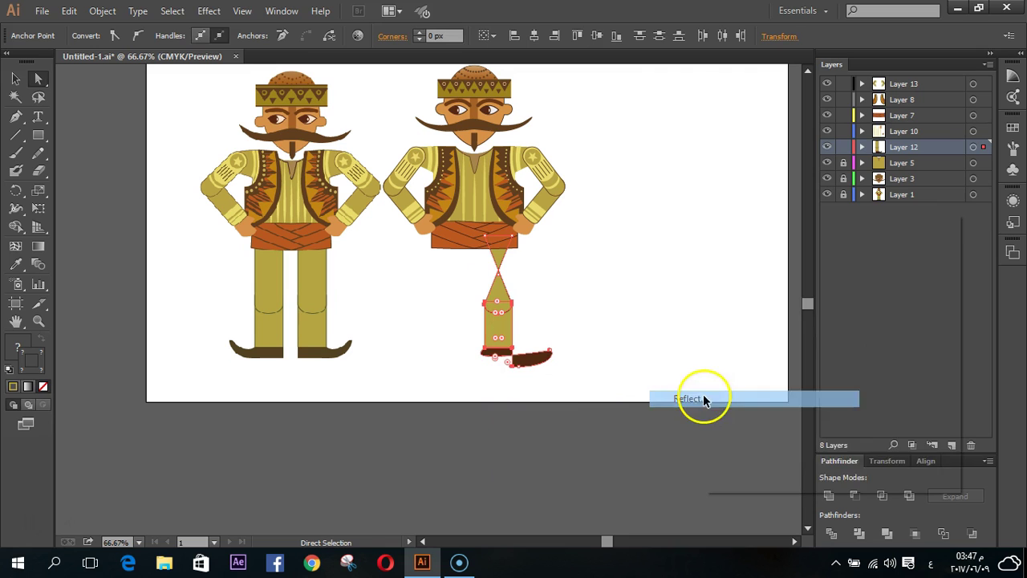
pyautogui.click(908, 455)
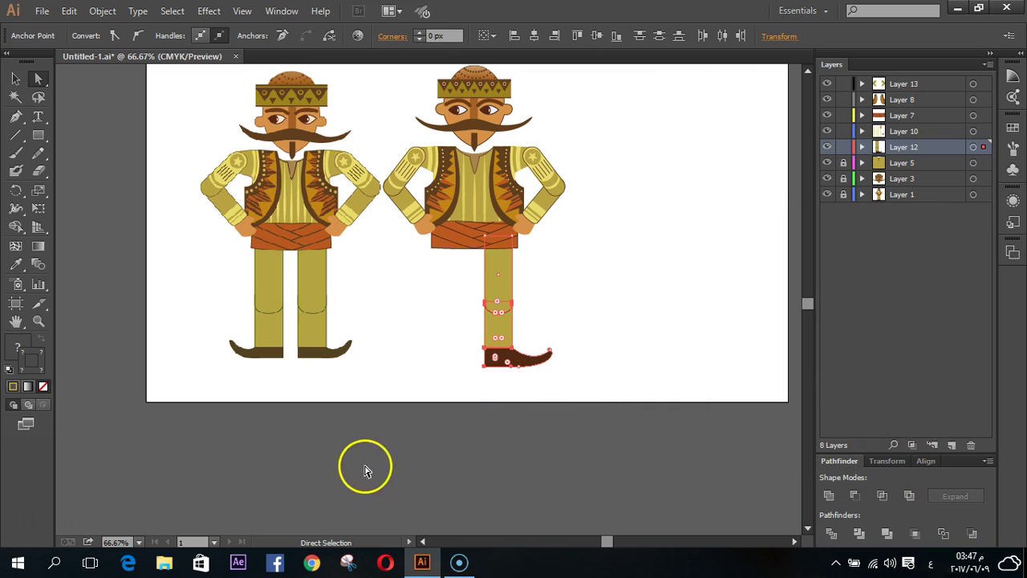
pyautogui.click(508, 415)
pyautogui.moveTo(509, 394)
pyautogui.mouseDown()
pyautogui.moveTo(463, 279)
pyautogui.moveTo(462, 295)
pyautogui.mouseUp()
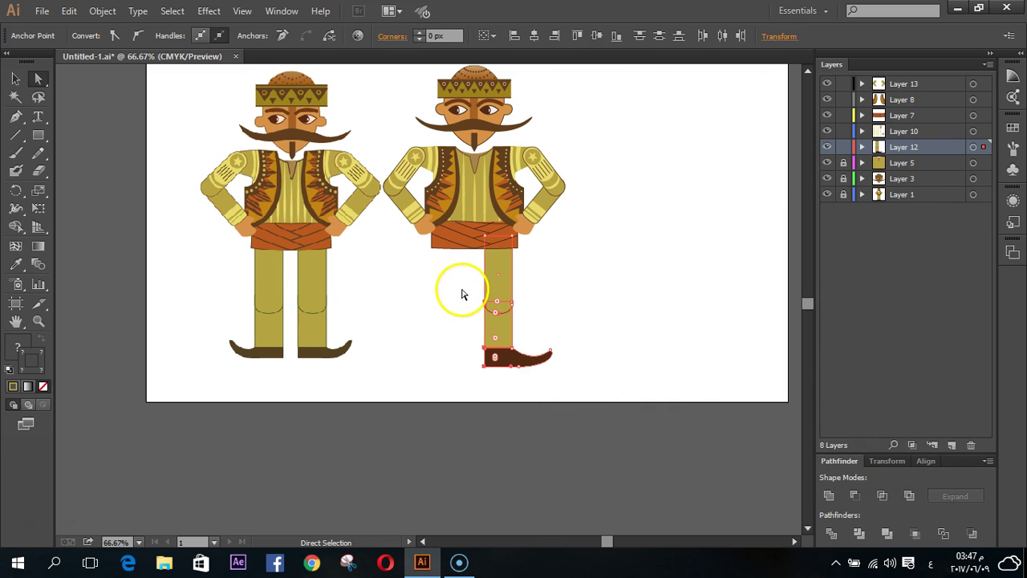
pyautogui.click(14, 80)
pyautogui.hotkey('ctrl', 'g')
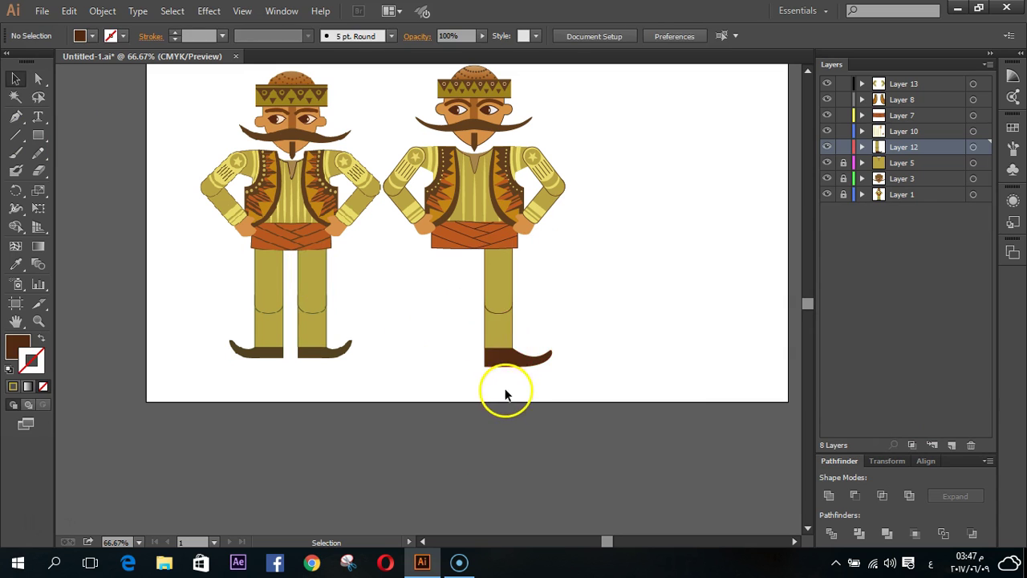
# - Make a vertically reflected copy of the leg group and nudge it left beside the original
pyautogui.rightClick(501, 288)
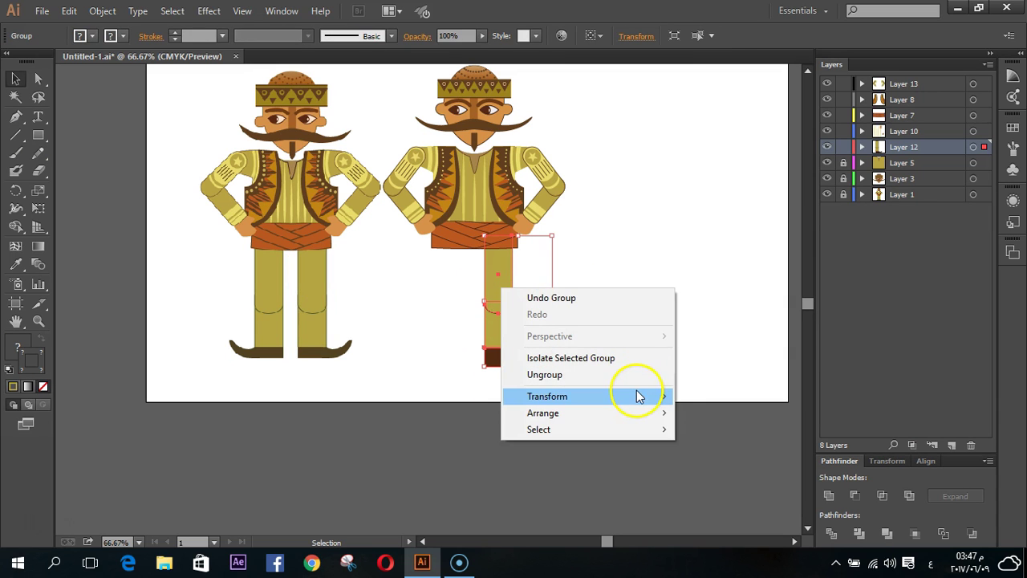
pyautogui.moveTo(547, 395)
pyautogui.click(737, 452)
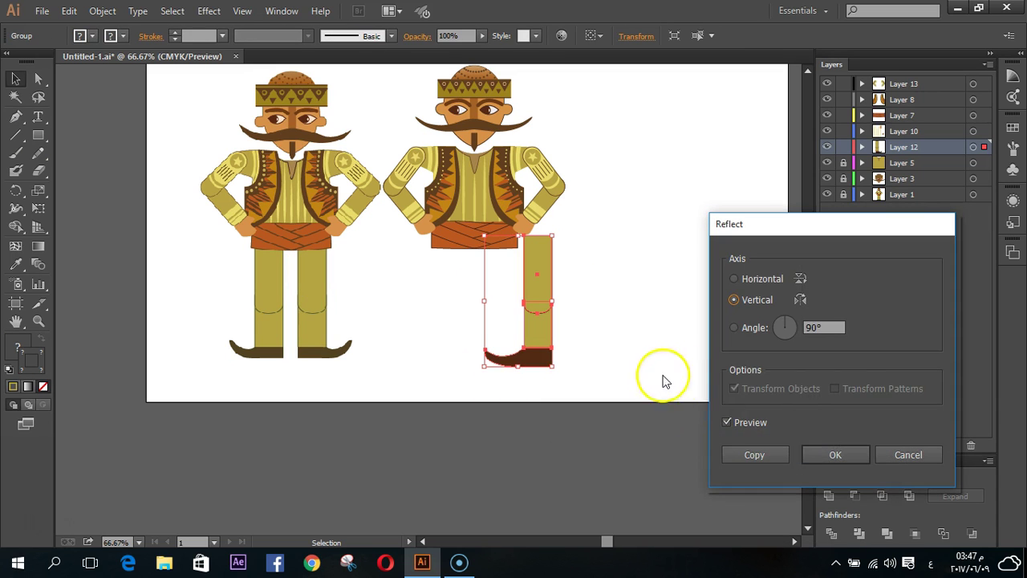
pyautogui.click(784, 455)
pyautogui.hotkey('shift', 'Left')
pyautogui.hotkey('shift', 'Left')
pyautogui.hotkey('shift', 'Left')
pyautogui.hotkey('shift', 'Left')
pyautogui.hotkey('shift', 'Left')
pyautogui.hotkey('shift', 'Left')
pyautogui.hotkey('shift', 'Left')
pyautogui.hotkey('shift', 'Left')
pyautogui.hotkey('shift', 'Left')
pyautogui.hotkey('shift', 'Left')
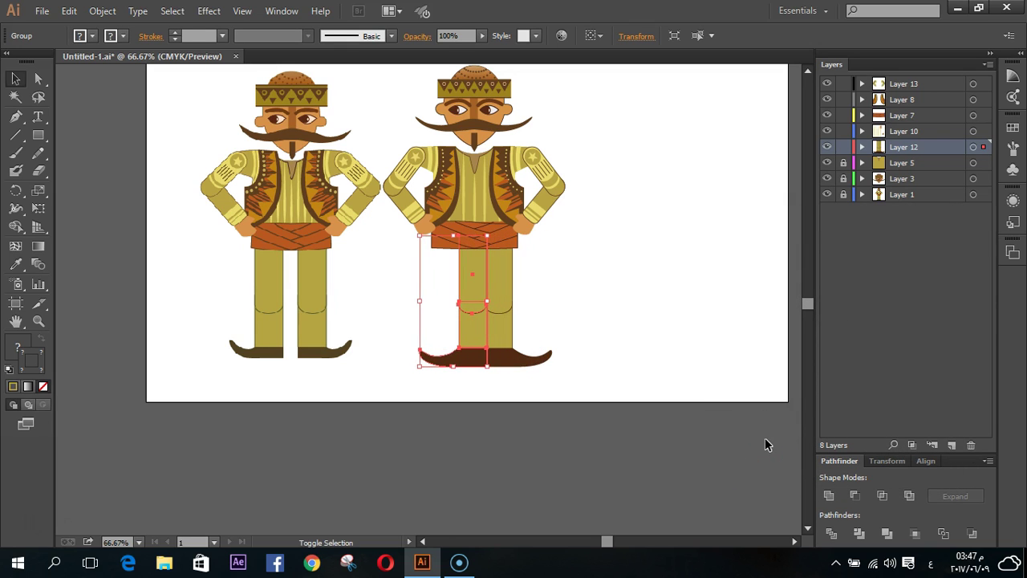
pyautogui.hotkey('shift', 'Left')
pyautogui.hotkey('shift', 'Left')
pyautogui.hotkey('shift', 'Left')
pyautogui.press('Right')
pyautogui.press('Right')
pyautogui.press('Right')
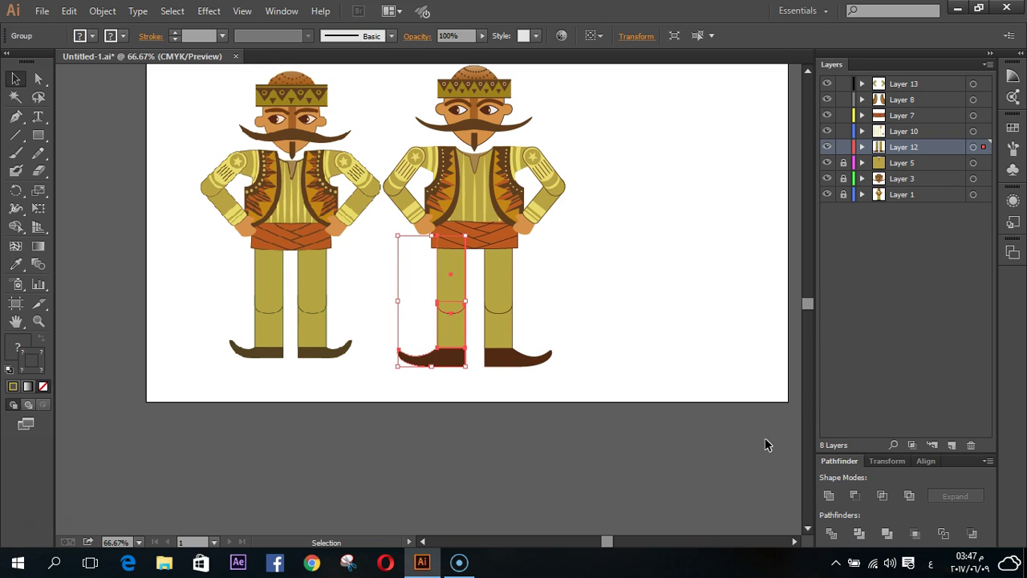
pyautogui.click(581, 365)
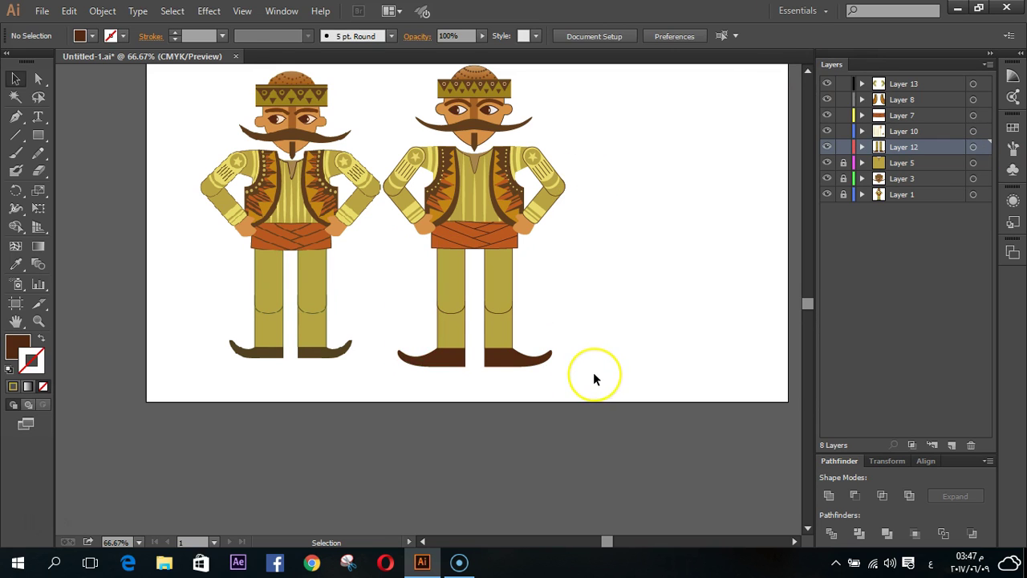
pyautogui.scroll(1, 593, 371)
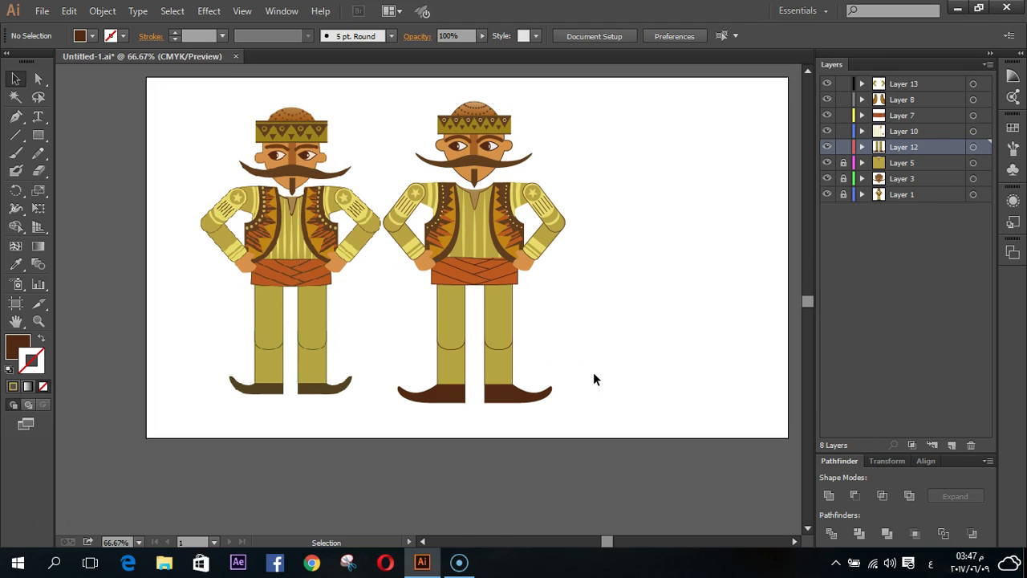
# - Isolate the right leg group and squash its brown boot to make it shorter
pyautogui.click(510, 395)
pyautogui.click(511, 420)
pyautogui.click(512, 393)
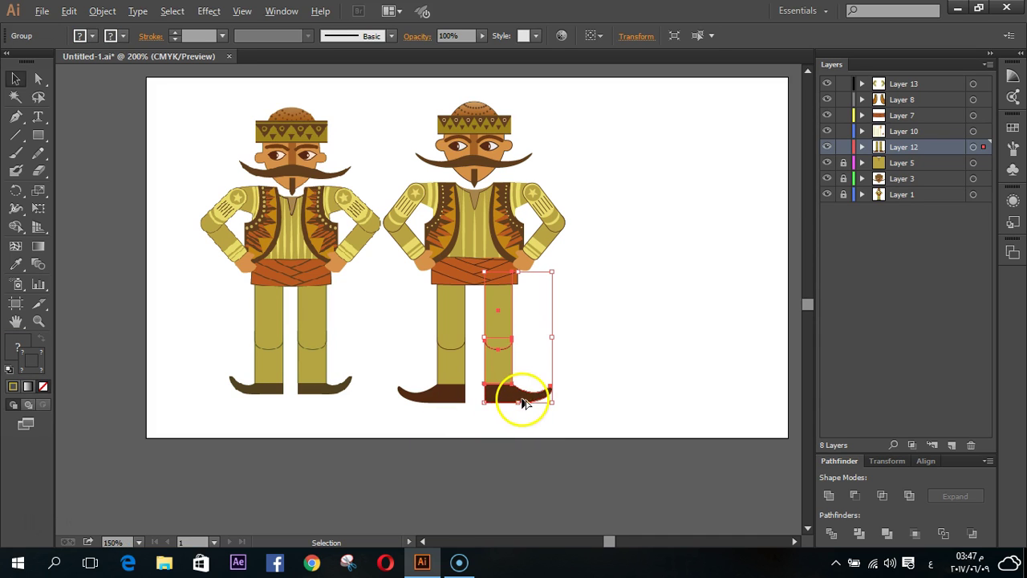
pyautogui.scroll(3, 514, 426)
pyautogui.click(465, 416)
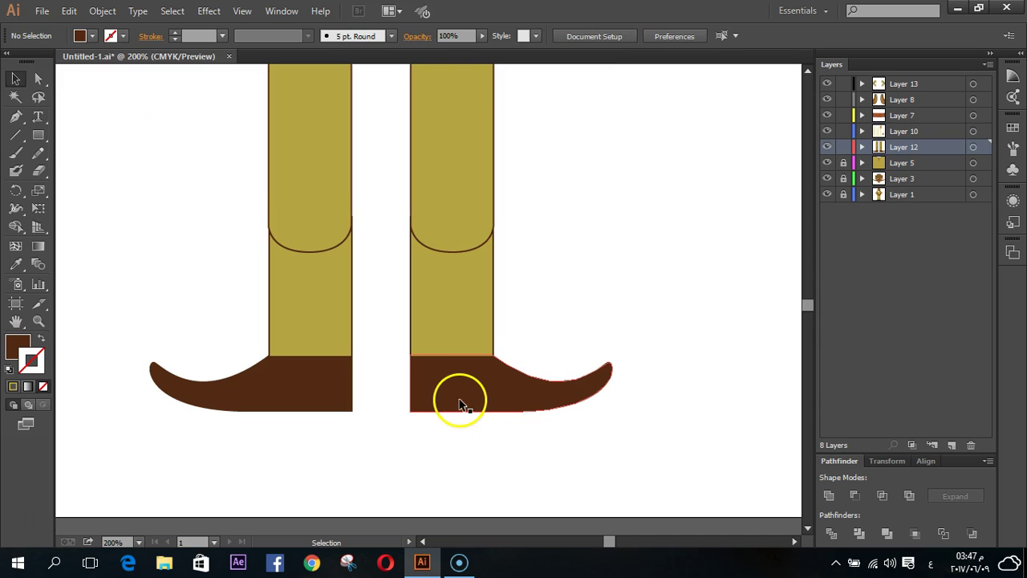
pyautogui.scroll(-3, 480, 440)
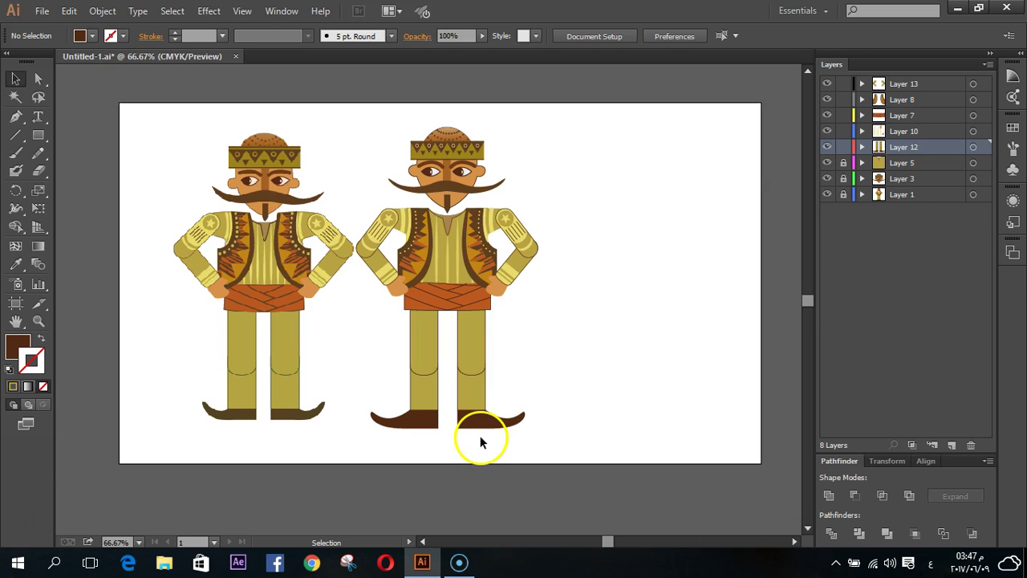
pyautogui.scroll(5, 475, 442)
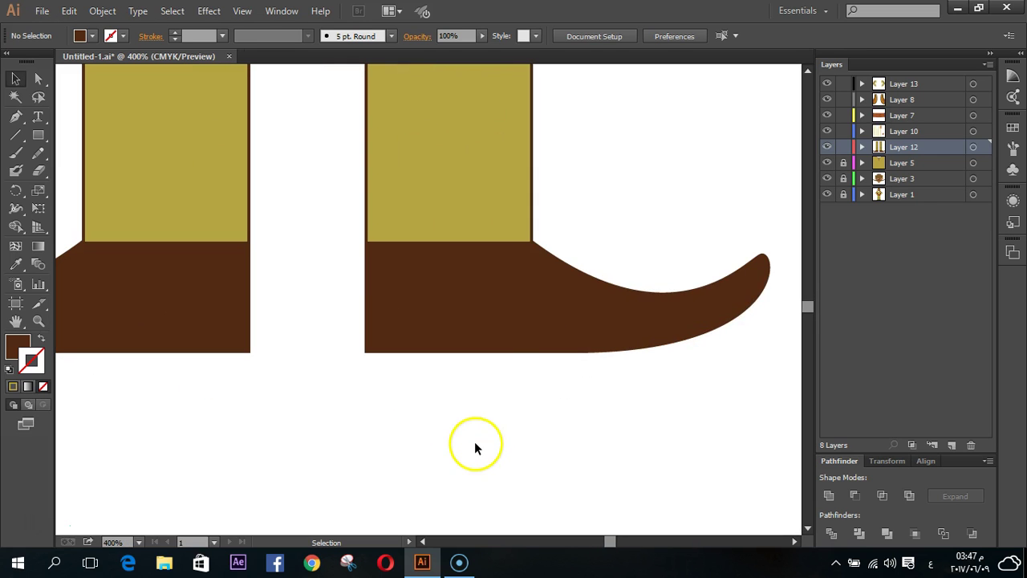
pyautogui.click(499, 353)
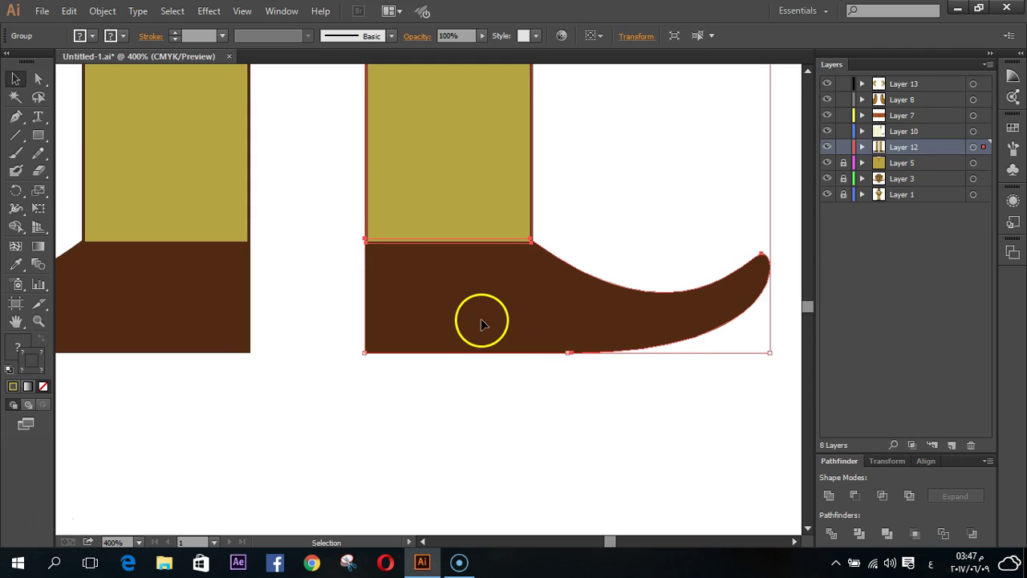
pyautogui.doubleClick(481, 319)
pyautogui.click(481, 318)
pyautogui.moveTo(568, 353); pyautogui.dragTo(568, 333)
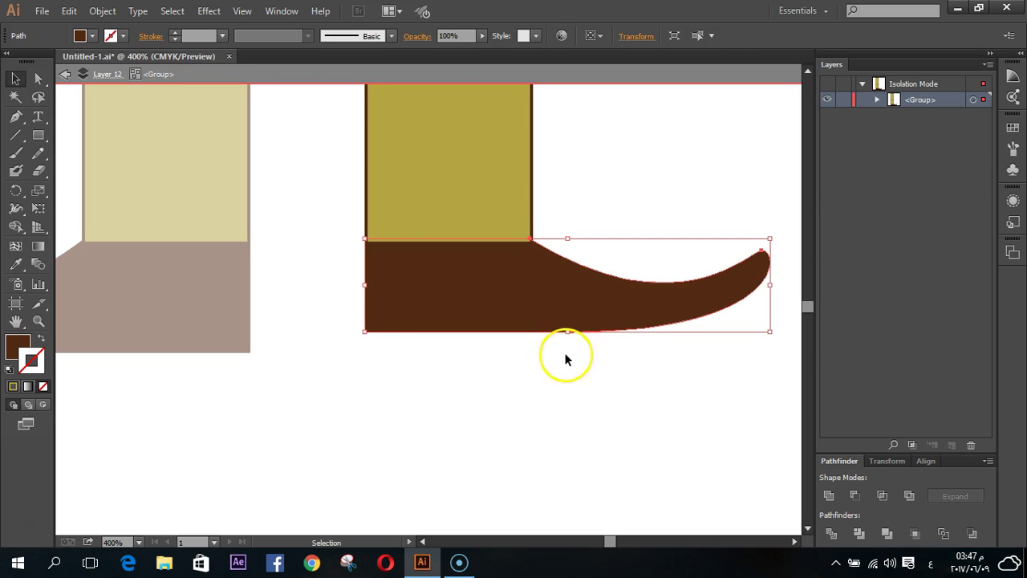
pyautogui.click(563, 385)
# - Raise the left shoe's bottom edge to align with the right shoe, then exit isolation
pyautogui.doubleClick(164, 310)
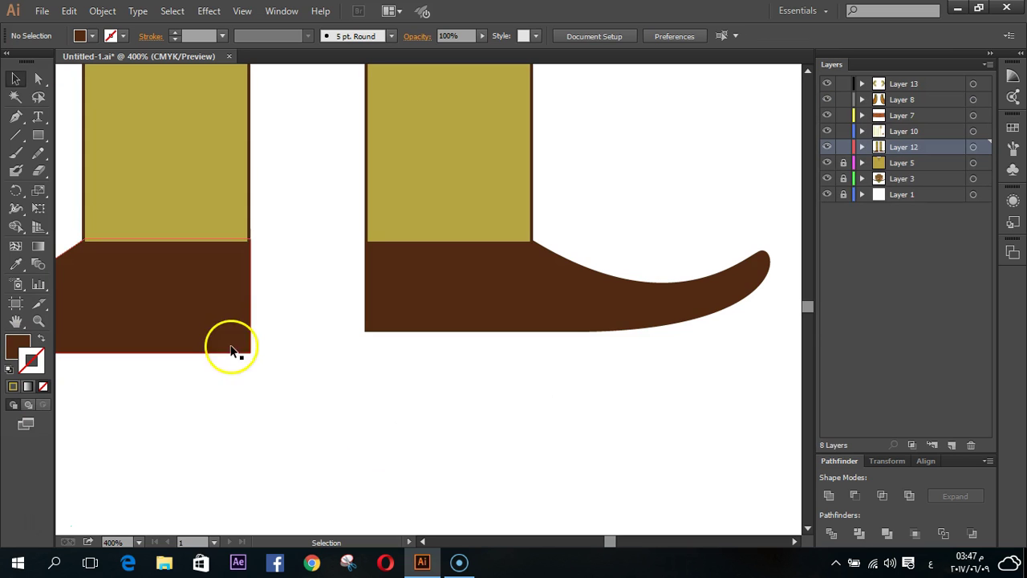
pyautogui.doubleClick(216, 344)
pyautogui.click(215, 345)
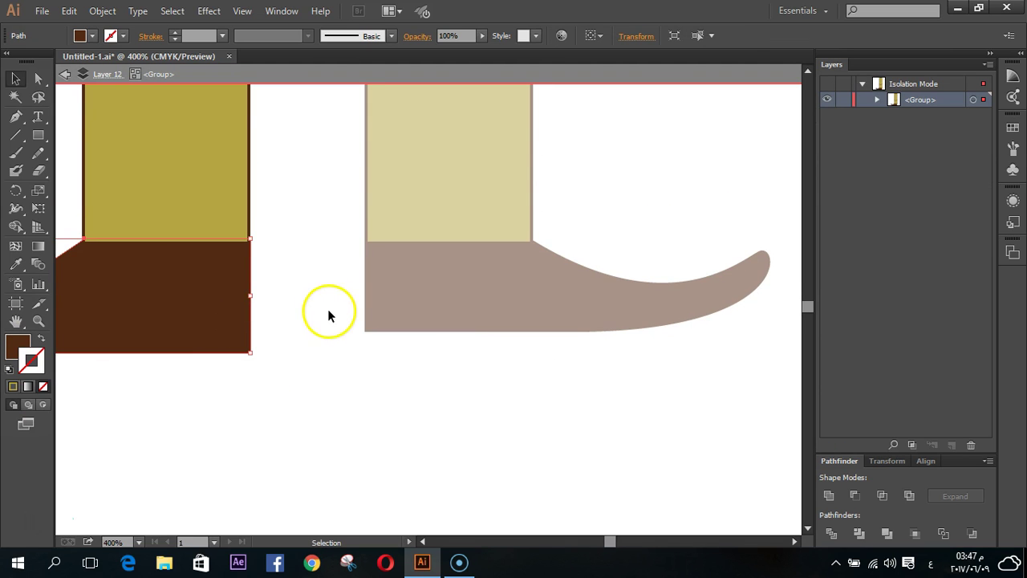
pyautogui.moveTo(329, 315); pyautogui.dragTo(410, 313)
pyautogui.click(15, 79)
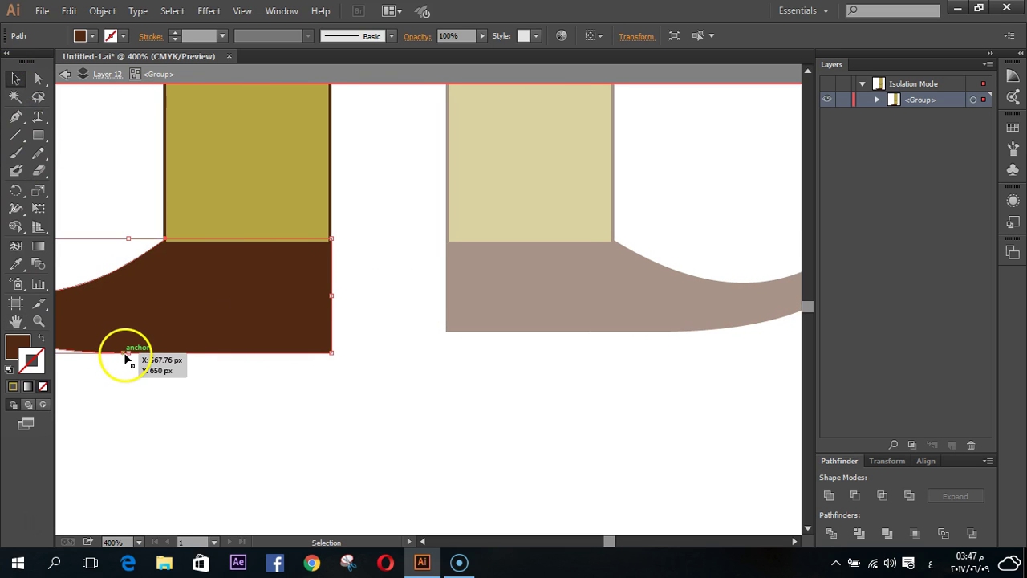
pyautogui.moveTo(131, 353); pyautogui.dragTo(131, 331)
pyautogui.click(338, 392)
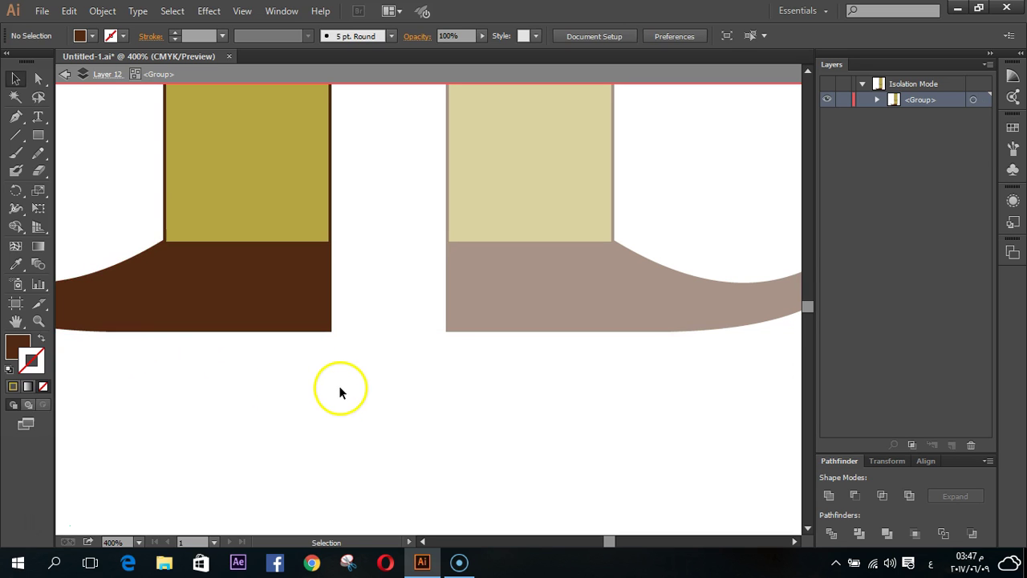
pyautogui.doubleClick(345, 387)
pyautogui.scroll(-5, 345, 388)
pyautogui.click(347, 410)
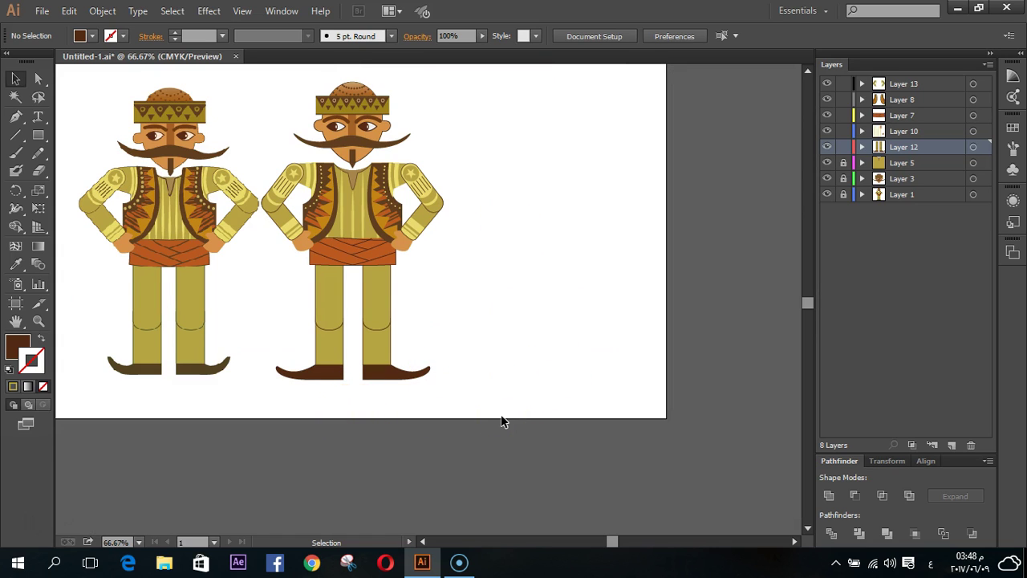
# - Zoom in on the second figure's right leg and shoe and isolate the shoe group
pyautogui.scroll(1, 500, 414)
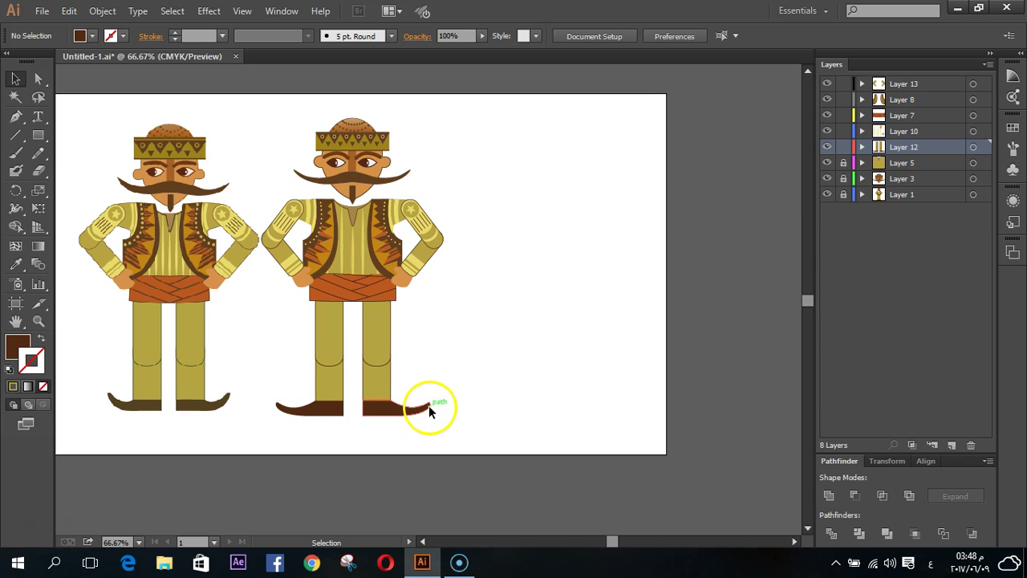
pyautogui.moveTo(426, 409); pyautogui.dragTo(305, 426)
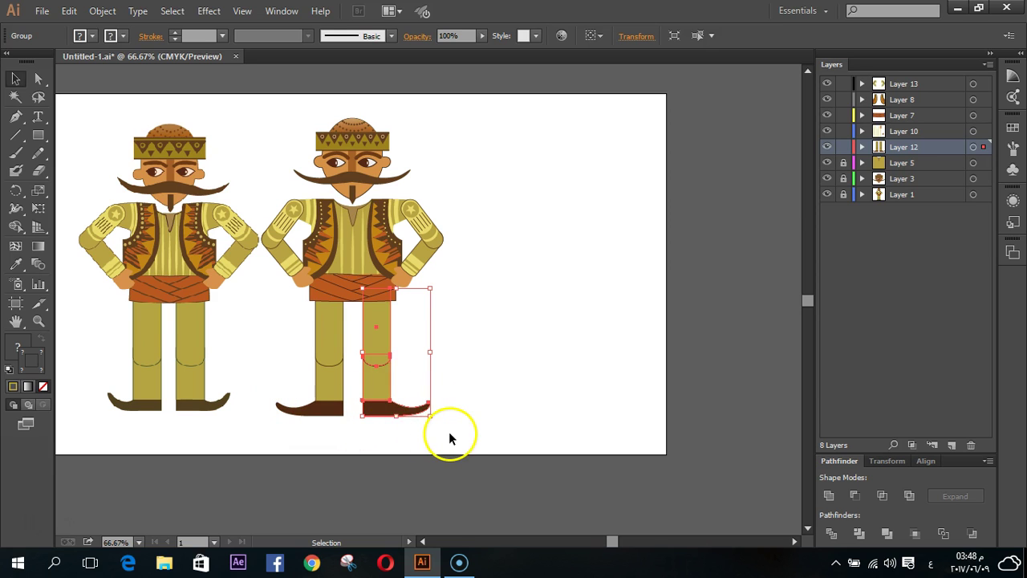
pyautogui.click(448, 430)
pyautogui.moveTo(448, 431); pyautogui.dragTo(281, 407)
pyautogui.click(428, 420)
pyautogui.scroll(3, 378, 425)
pyautogui.scroll(3, 531, 412)
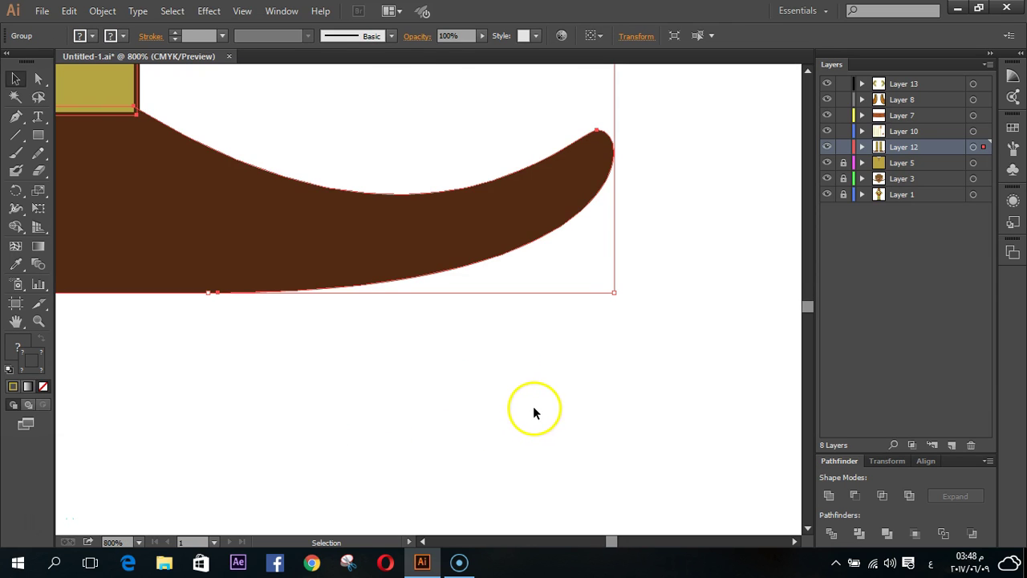
pyautogui.scroll(1, 533, 417)
pyautogui.scroll(1, 534, 423)
pyautogui.doubleClick(367, 397)
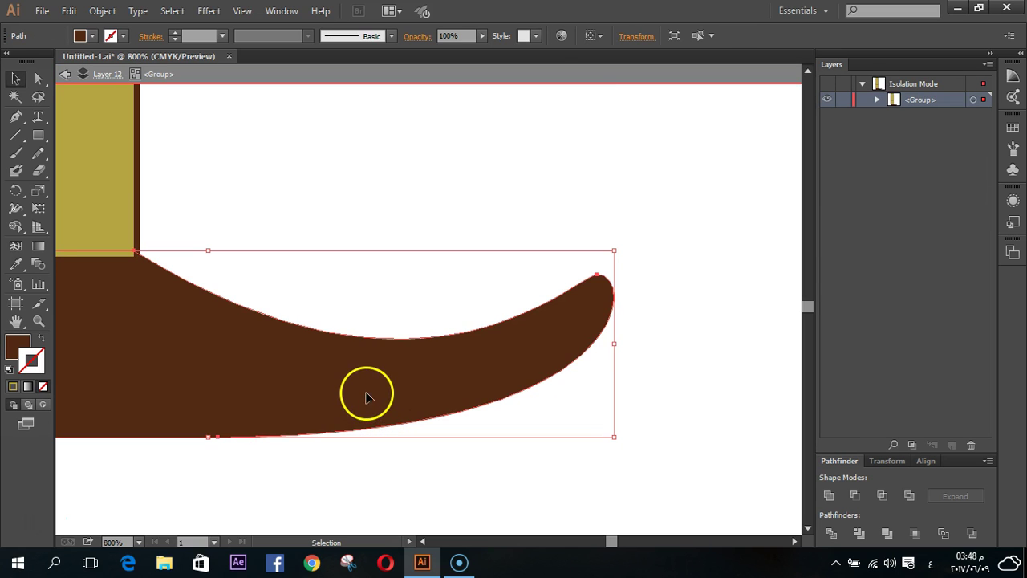
# - Drag the toe tip anchor up-left and adjust its handle into a sharper point
pyautogui.click(38, 78)
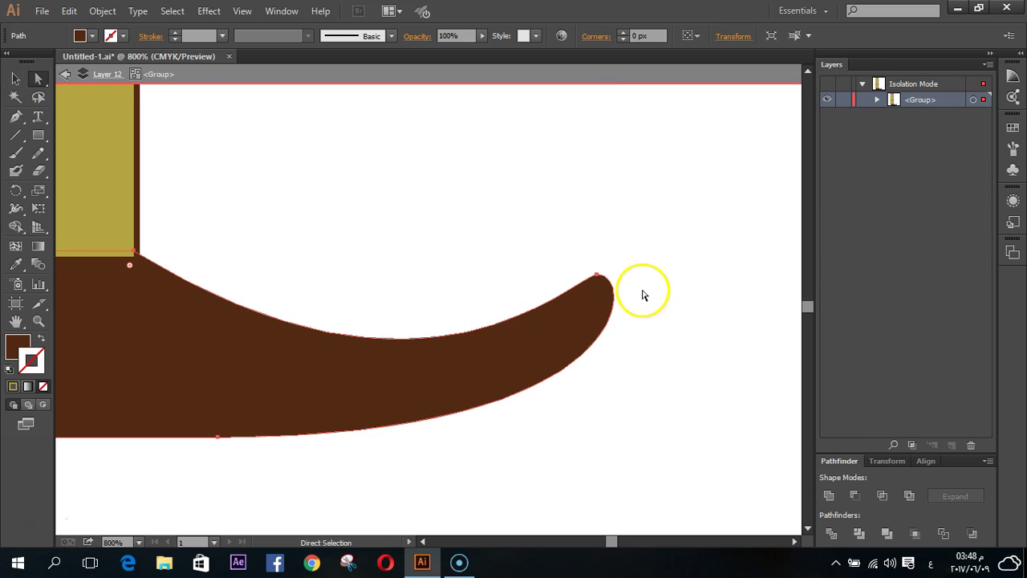
pyautogui.click(599, 275)
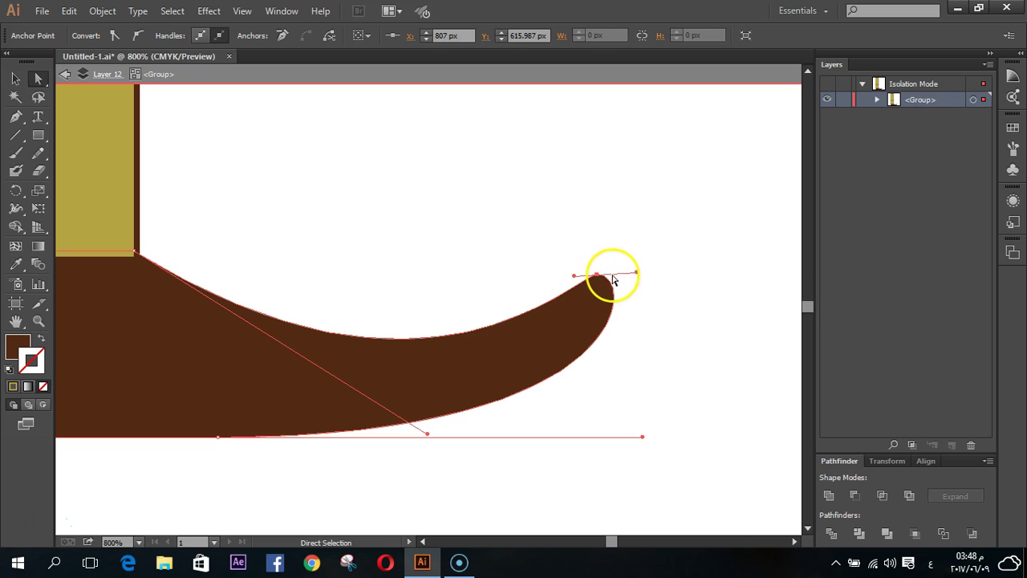
pyautogui.moveTo(602, 275); pyautogui.dragTo(577, 254)
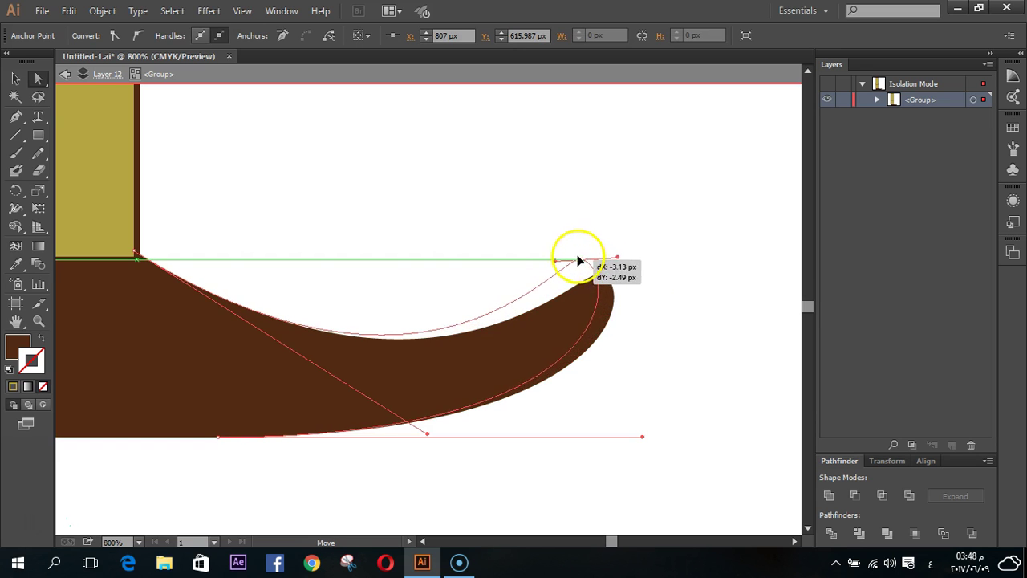
pyautogui.moveTo(552, 257); pyautogui.dragTo(553, 277)
pyautogui.doubleClick(544, 485)
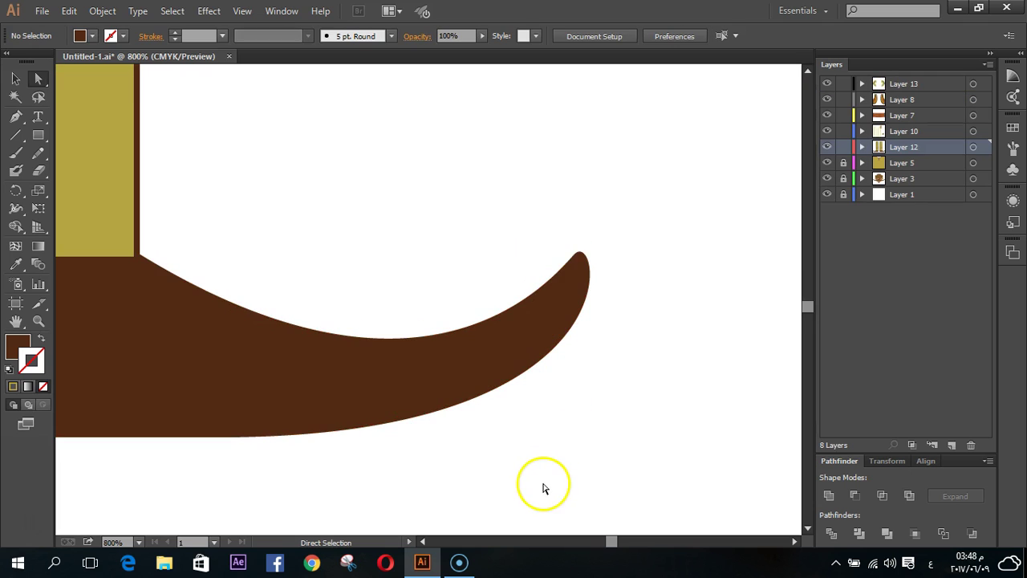
pyautogui.scroll(5, 543, 488)
pyautogui.scroll(3, 550, 470)
pyautogui.moveTo(495, 455); pyautogui.dragTo(581, 439)
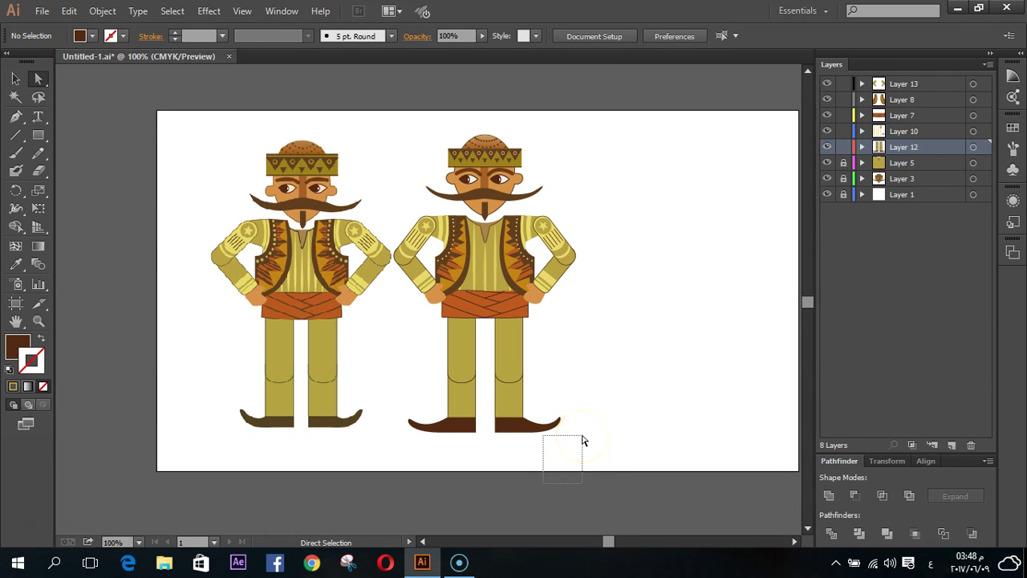
# - Select and delete the second figure's left shoe
pyautogui.scroll(2, 582, 440)
pyautogui.scroll(-2, 582, 440)
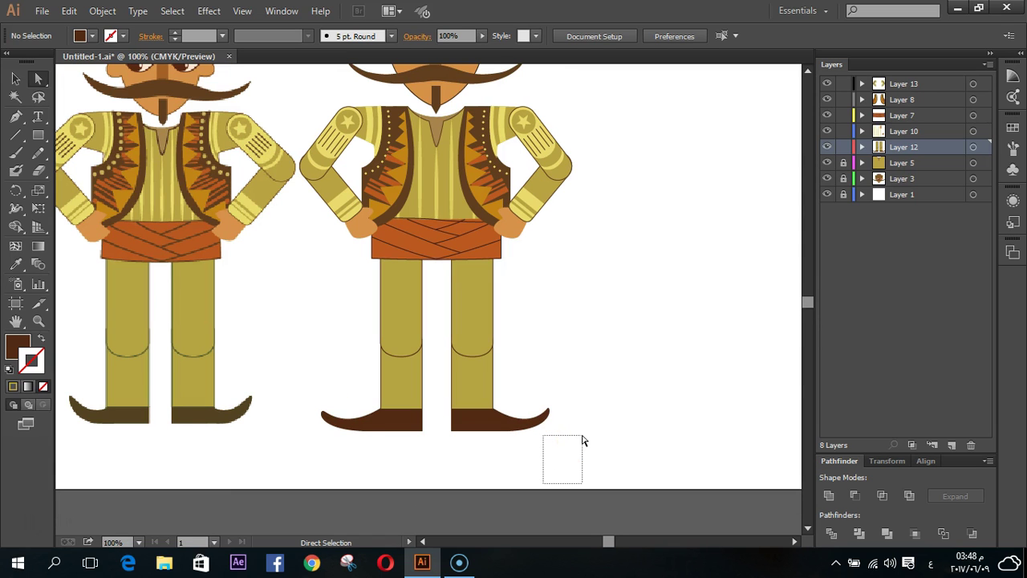
pyautogui.moveTo(582, 440); pyautogui.dragTo(378, 417)
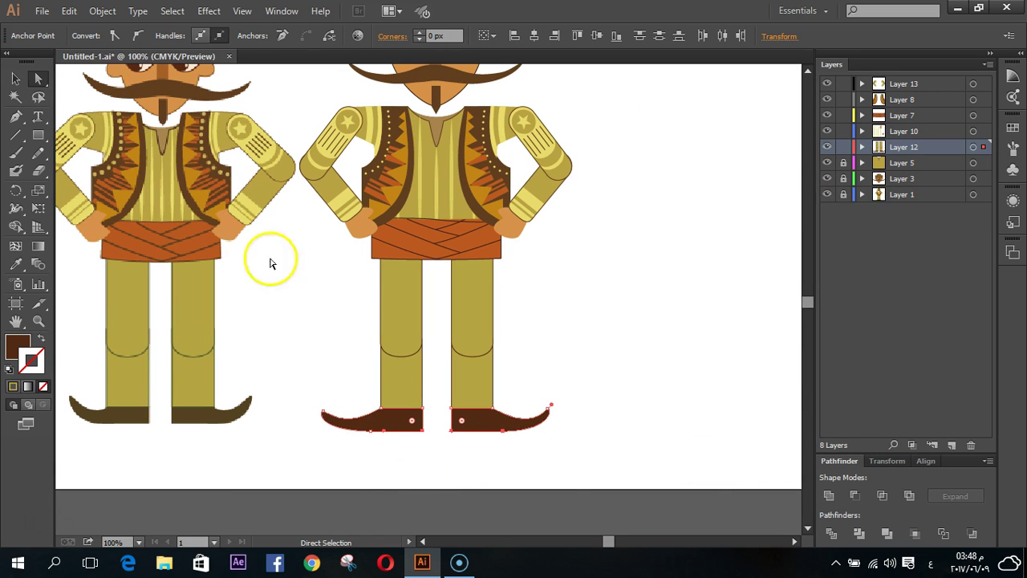
pyautogui.click(415, 462)
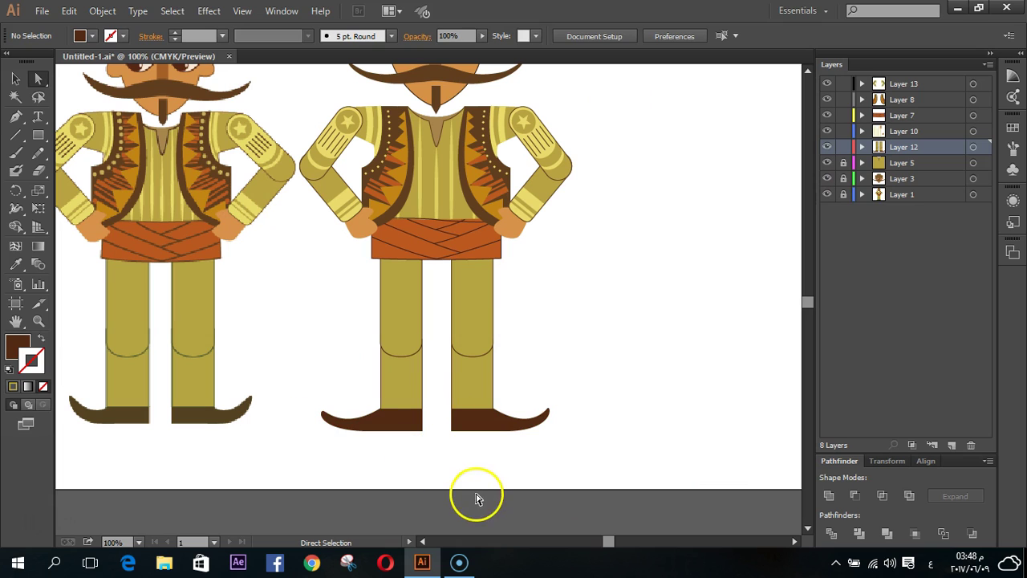
pyautogui.click(381, 430)
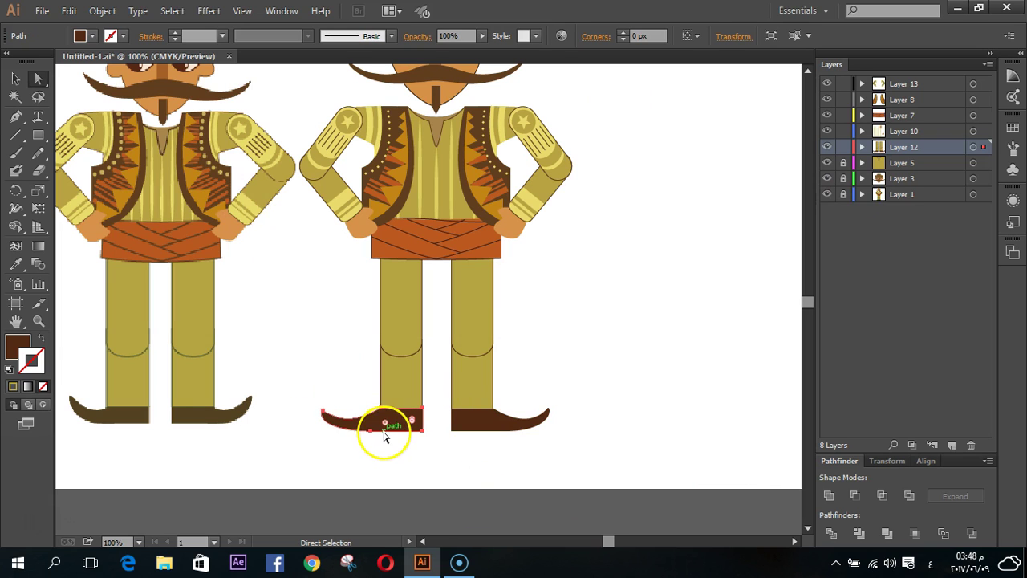
pyautogui.click(400, 393)
pyautogui.click(393, 439)
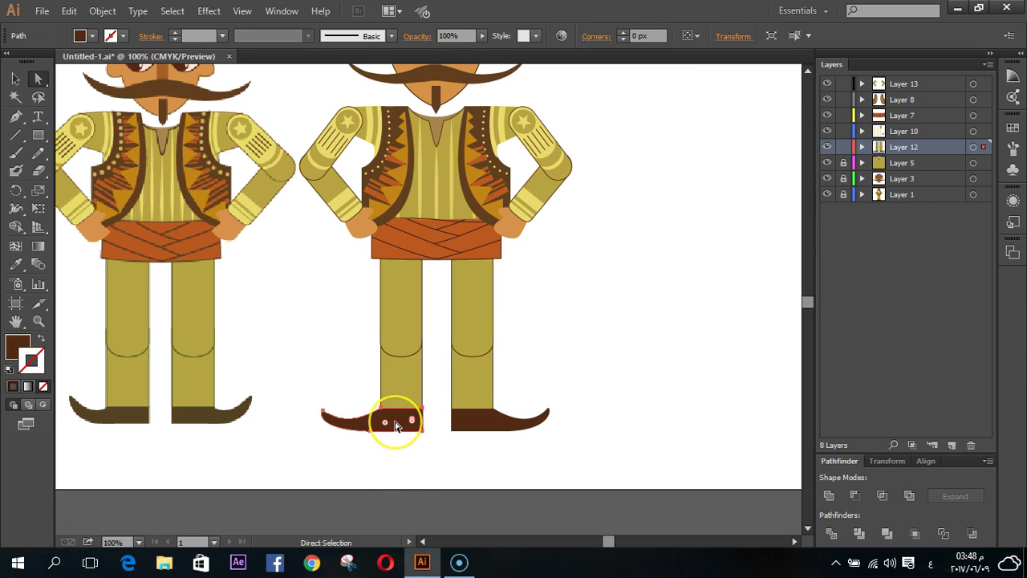
pyautogui.press('Delete')
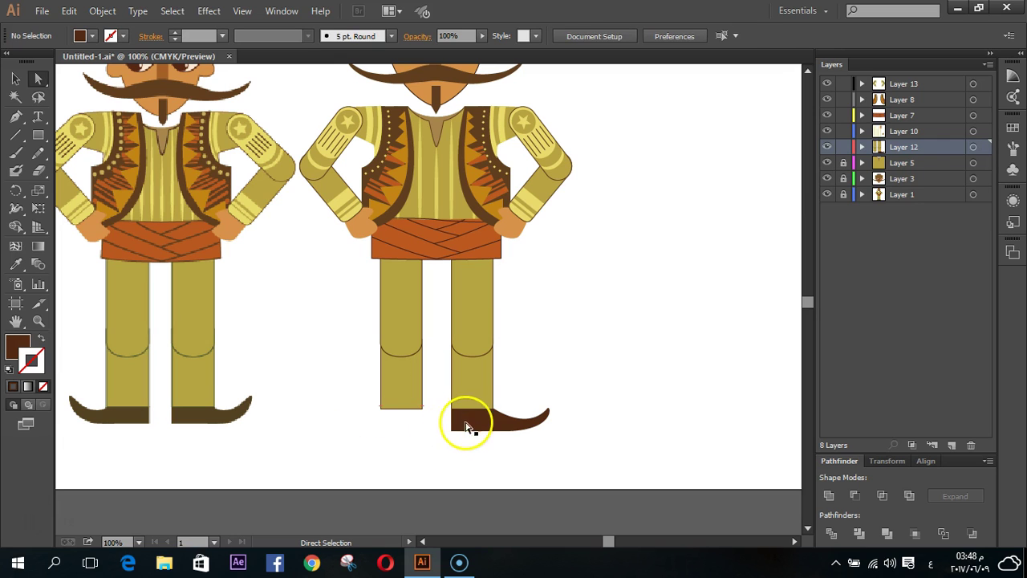
# - Reflect a copy of the right shoe and nudge it left under the left leg
pyautogui.click(464, 423)
pyautogui.click(13, 76)
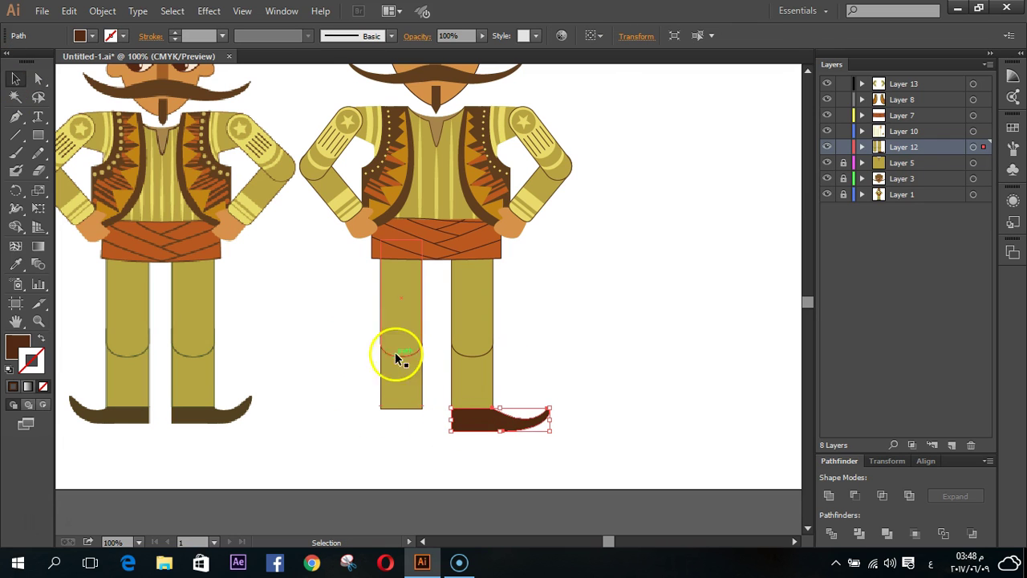
pyautogui.rightClick(469, 422)
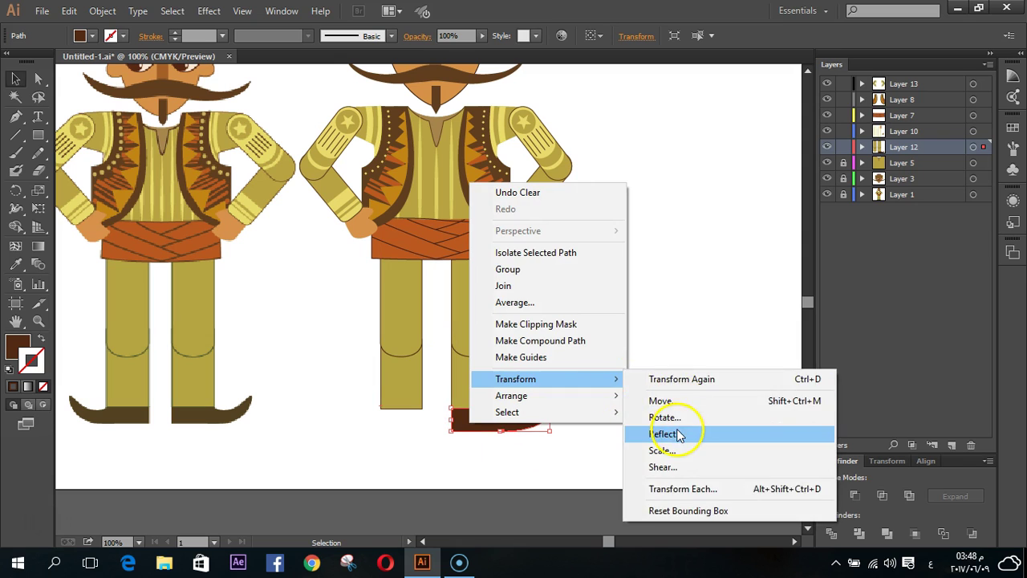
pyautogui.moveTo(516, 379)
pyautogui.click(678, 431)
pyautogui.click(735, 452)
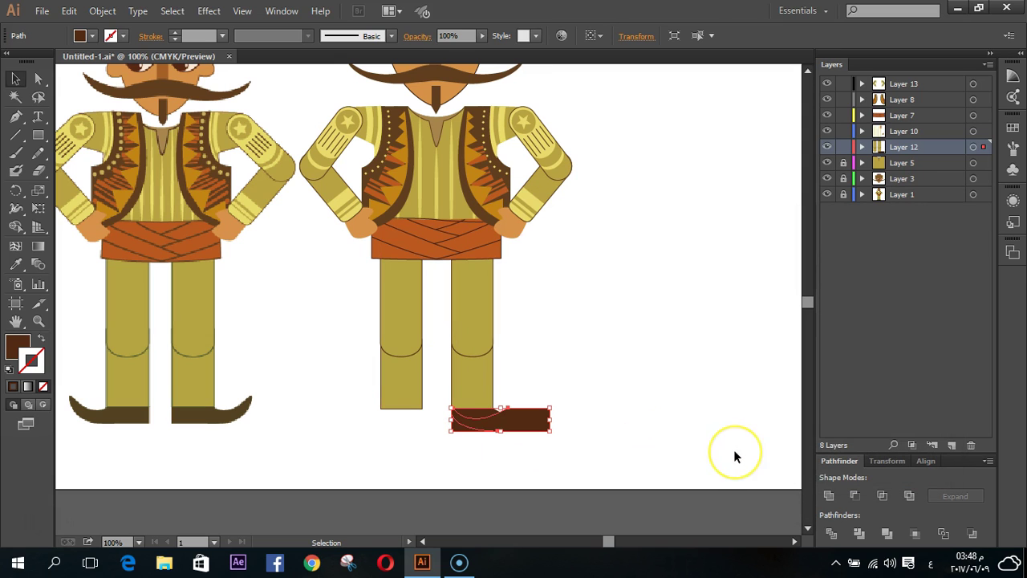
pyautogui.hotkey('shift', 'Left')
pyautogui.hotkey('shift', 'Left')
pyautogui.hotkey('shift', 'Left')
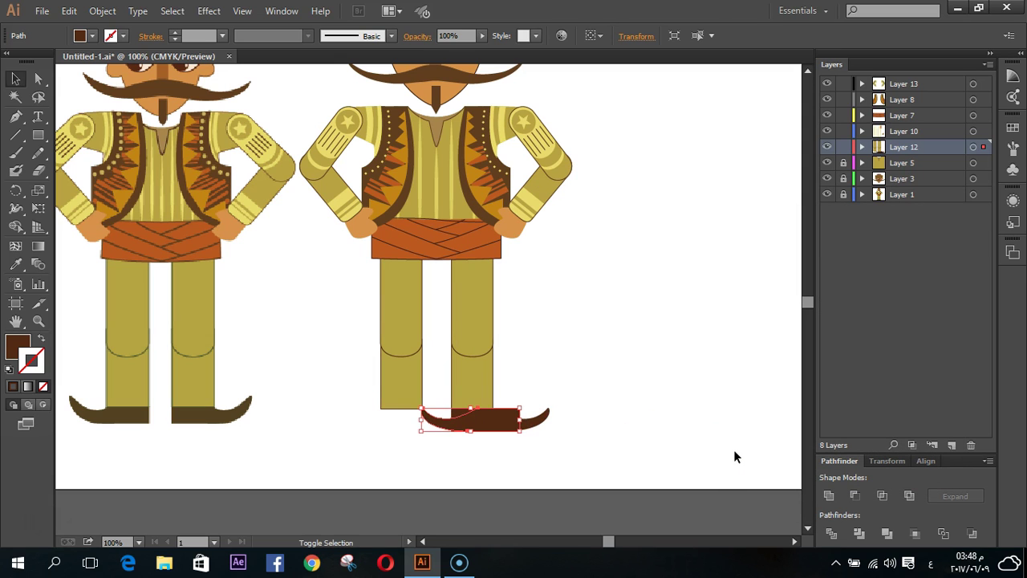
pyautogui.hotkey('shift', 'Left')
pyautogui.hotkey('shift', 'Left')
pyautogui.hotkey('shift', 'Left')
pyautogui.hotkey('shift', 'Left')
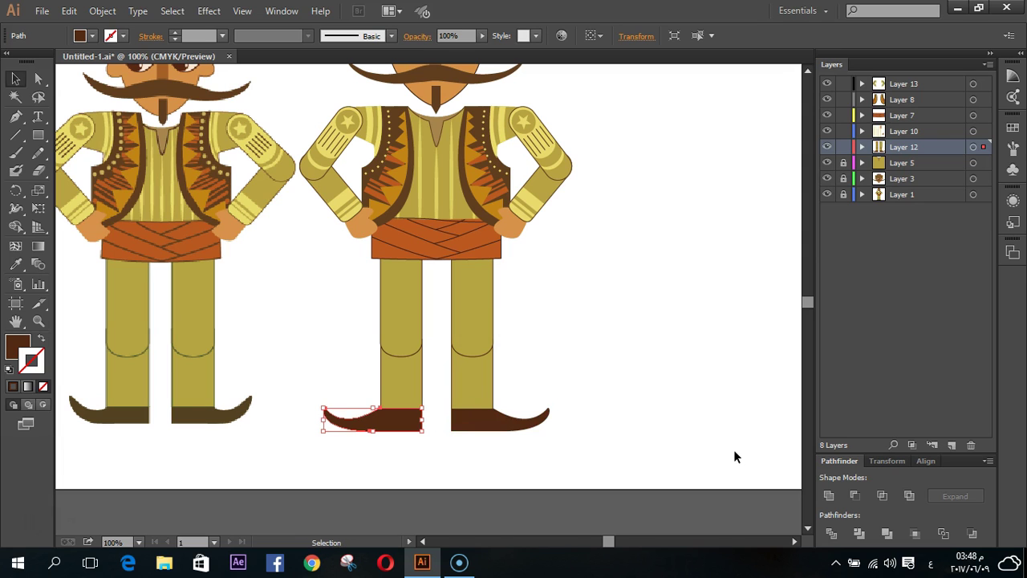
# - Check the new left shoe inside the isolated legs group, then zoom out to the artboard
pyautogui.click(633, 386)
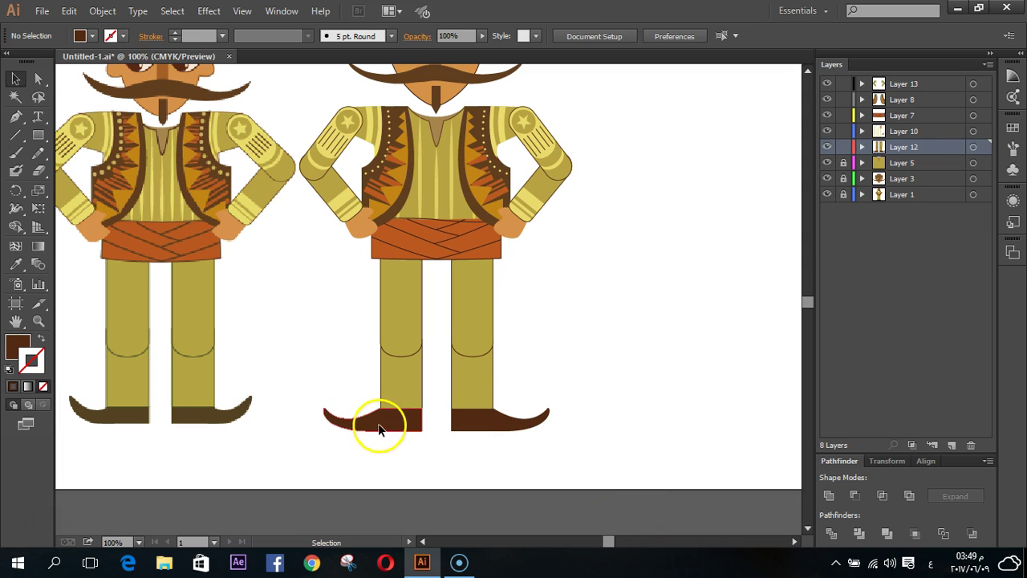
pyautogui.click(378, 421)
pyautogui.scroll(4, 418, 455)
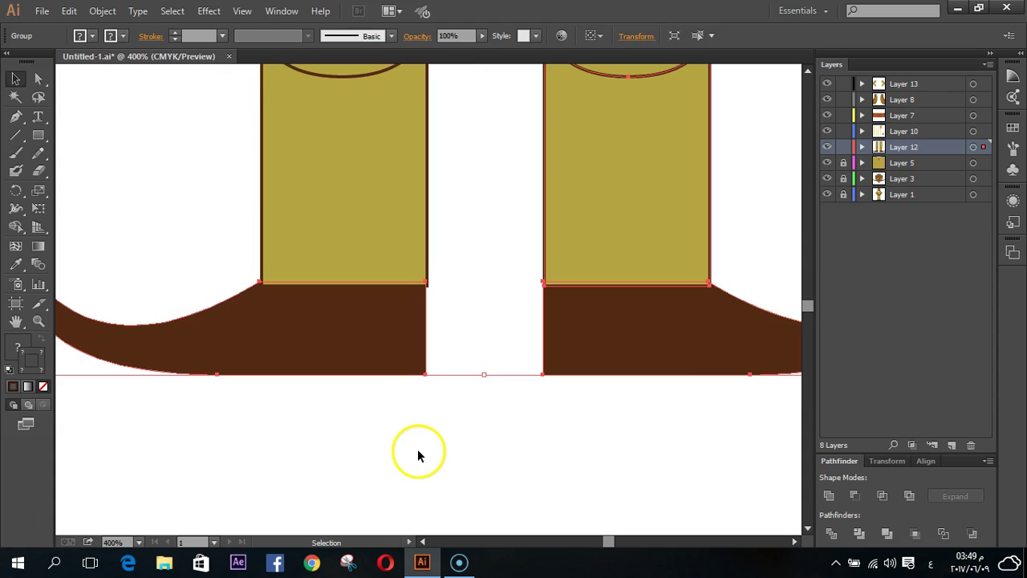
pyautogui.doubleClick(397, 355)
pyautogui.click(397, 354)
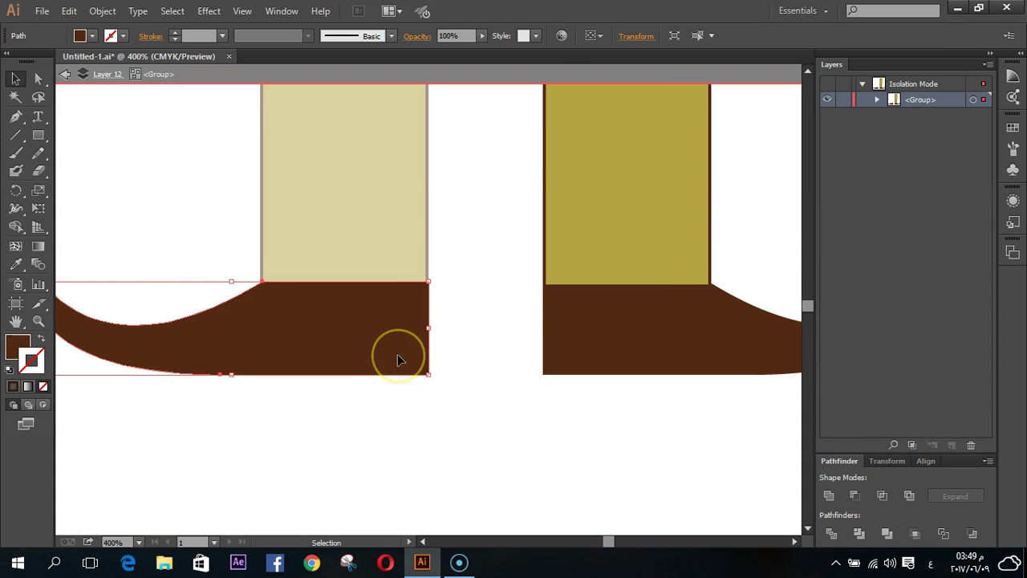
pyautogui.doubleClick(426, 396)
pyautogui.hotkey('ctrl', '0')
pyautogui.scroll(1, 423, 413)
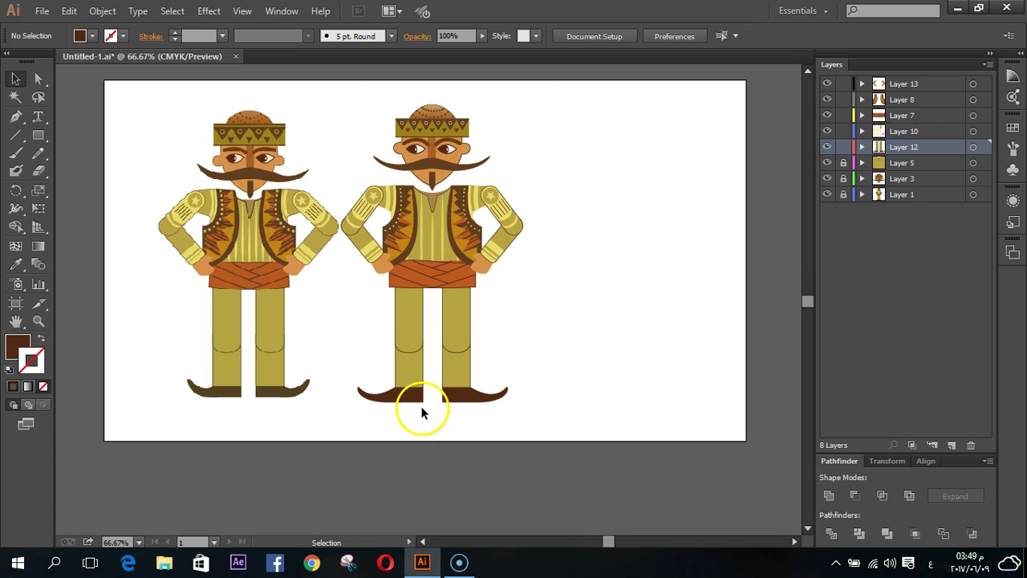